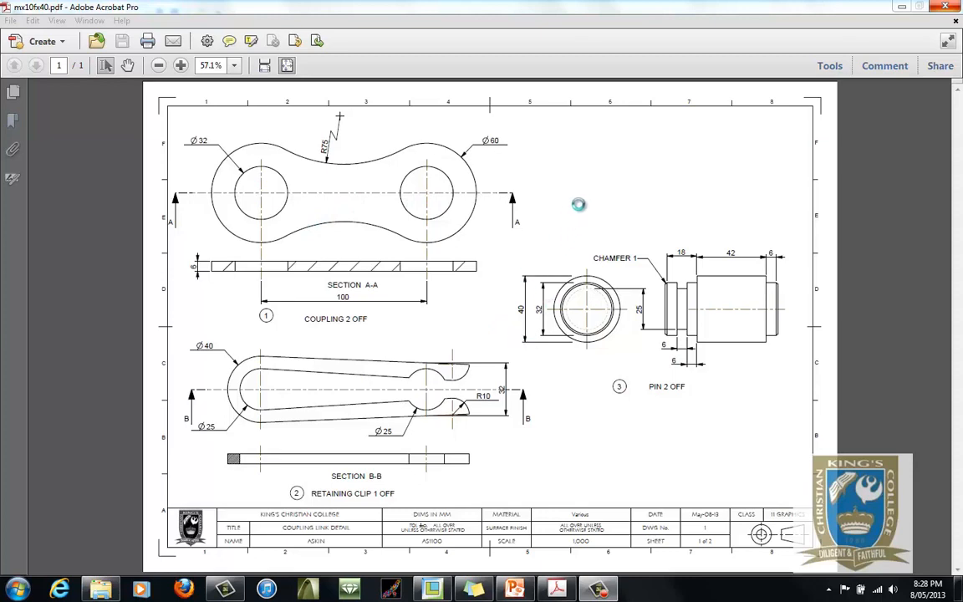
Step: Switch to Creo Parametric and set the working directory to the Coupling Link folder in Classwork 2013
{"action": "left_click", "coordinate": [440, 591]}
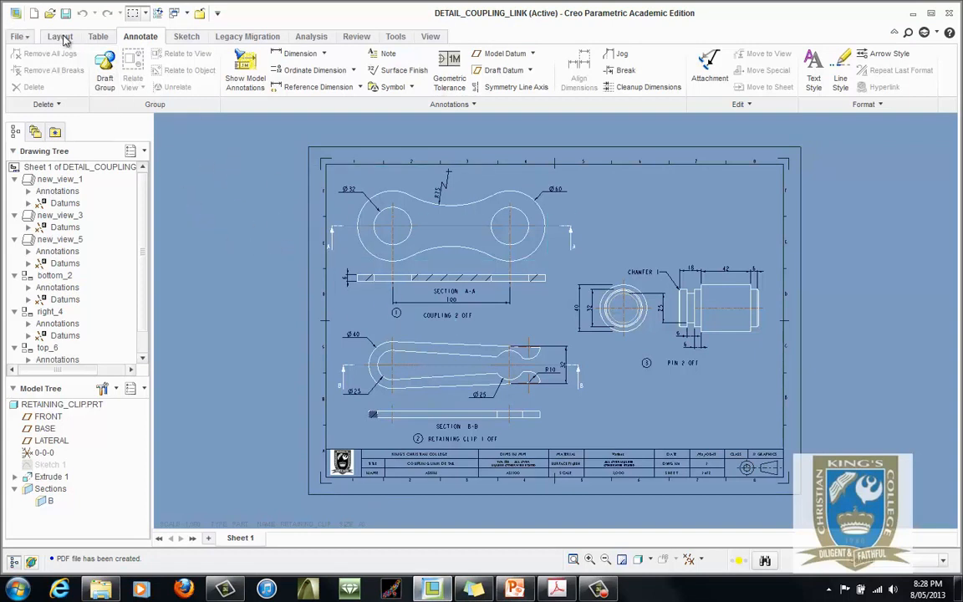
{"action": "left_click", "coordinate": [18, 37]}
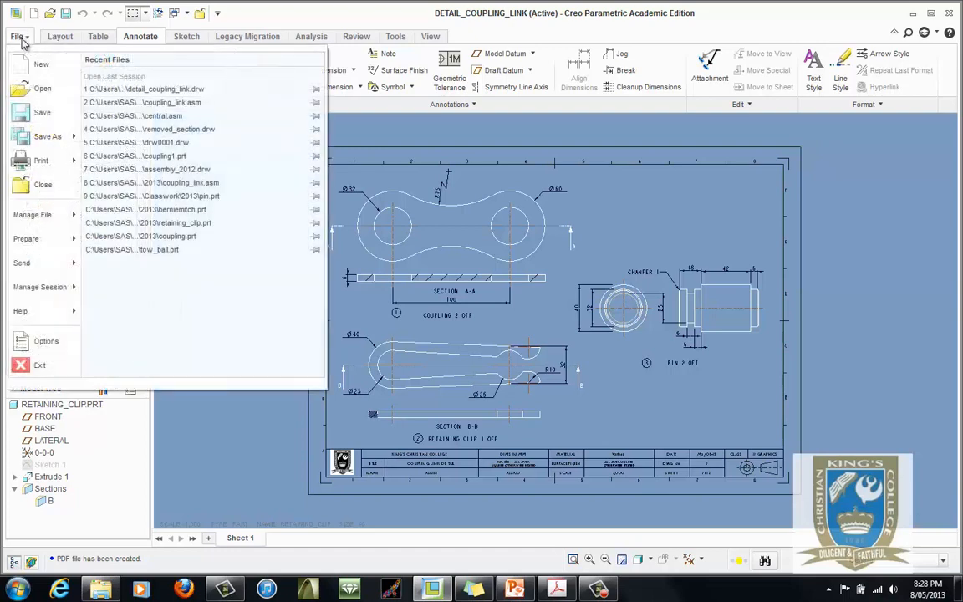
{"action": "mouse_move", "coordinate": [59, 293]}
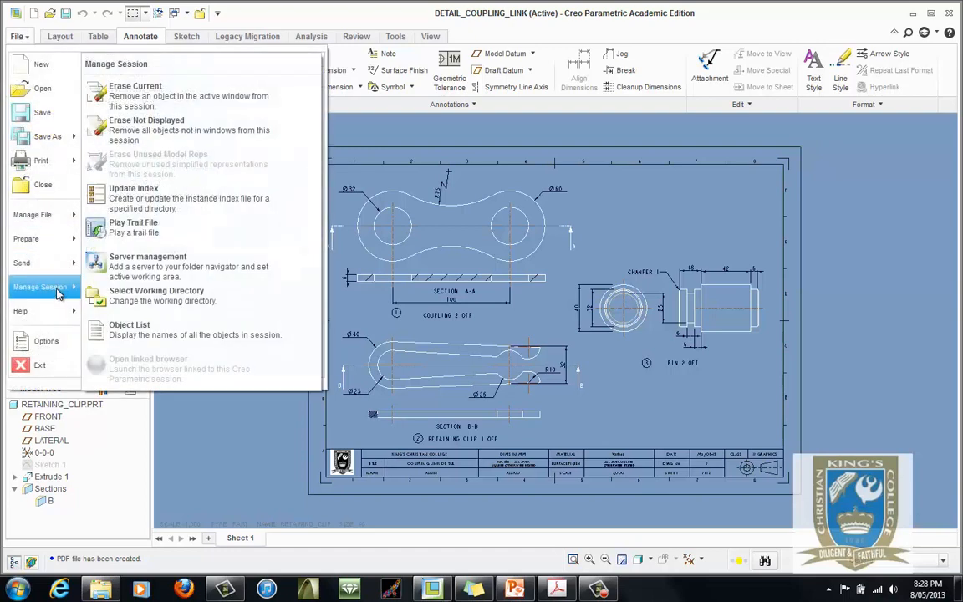
{"action": "left_click", "coordinate": [167, 301]}
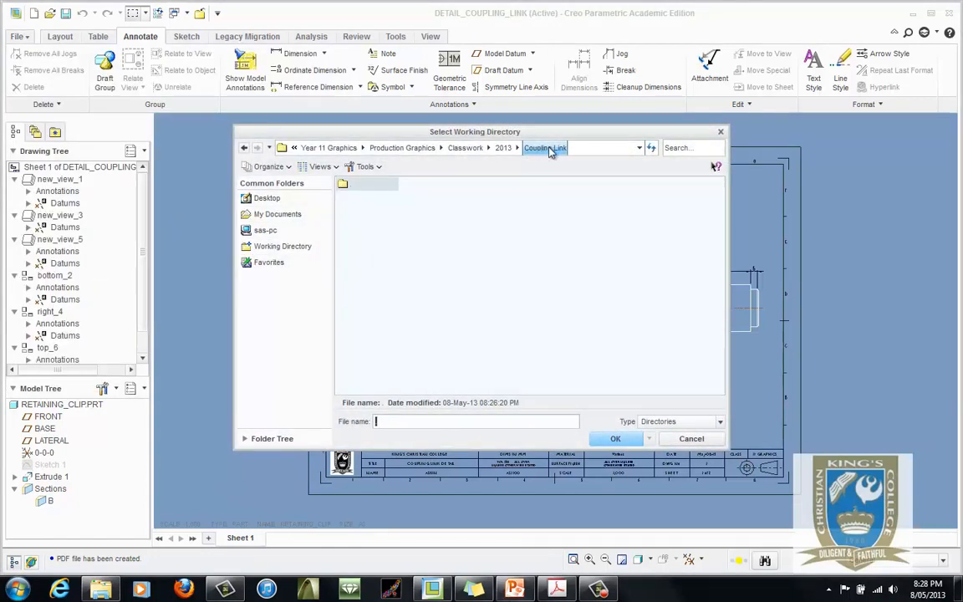
{"action": "left_click", "coordinate": [610, 438]}
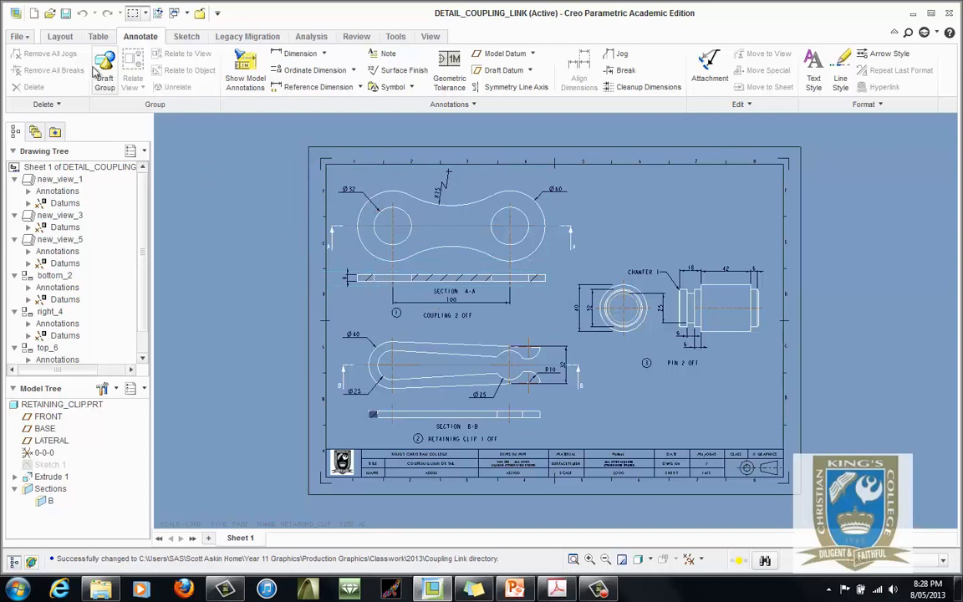
Step: Create a new drawing file named DETAIL_COUPLING_LINK1 without the default template
{"action": "left_click", "coordinate": [18, 36]}
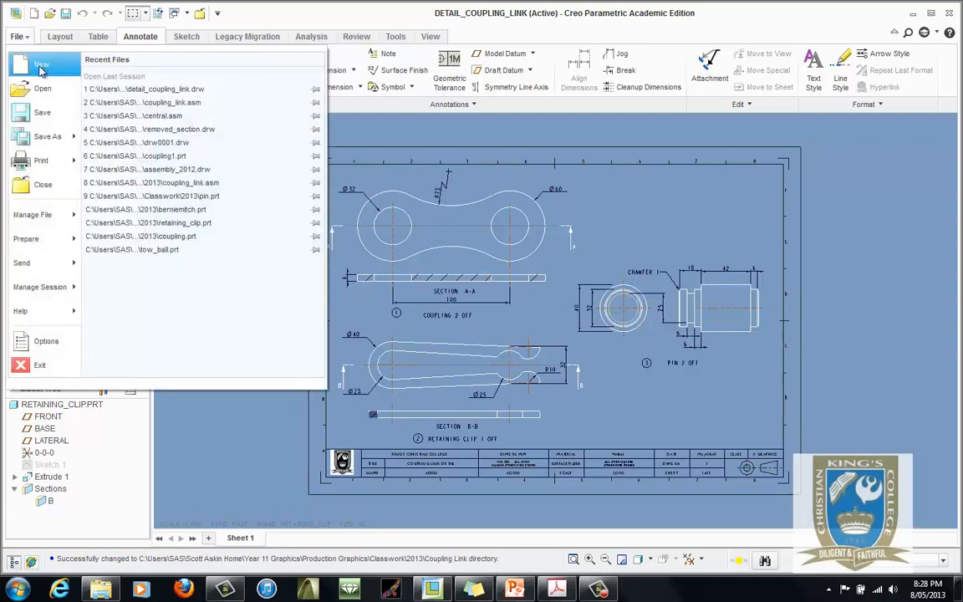
{"action": "left_click", "coordinate": [42, 67]}
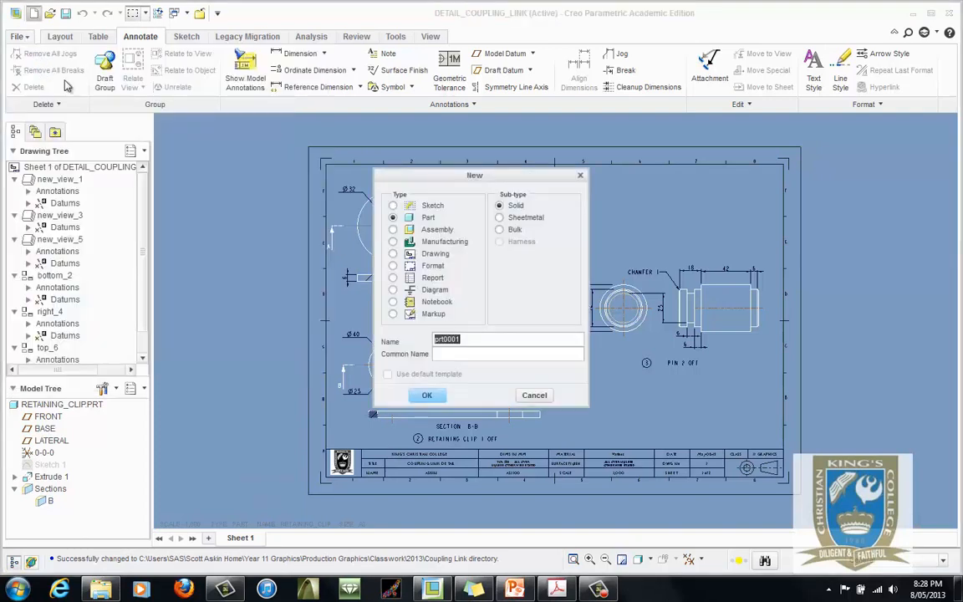
{"action": "left_click", "coordinate": [425, 253]}
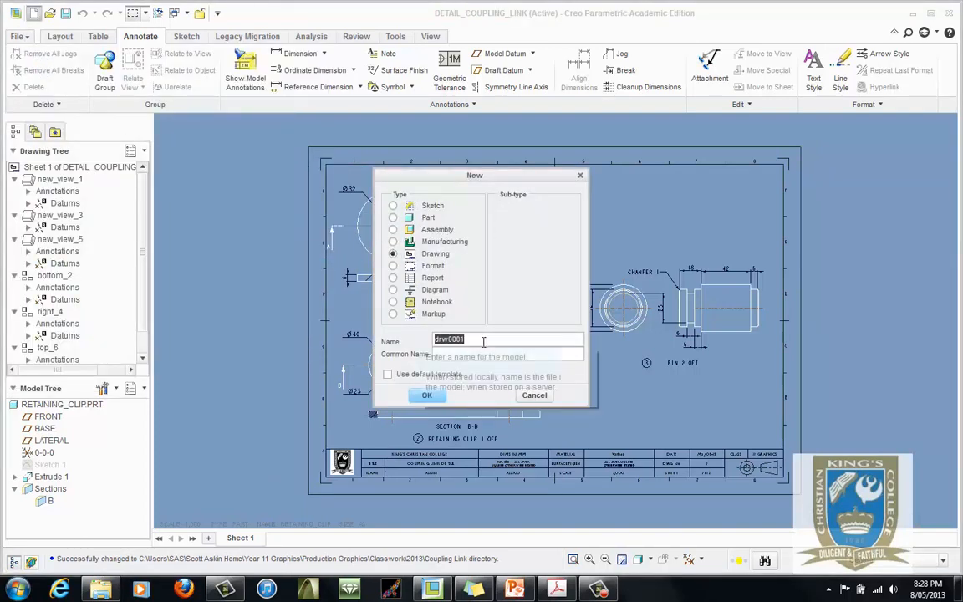
{"action": "type", "text": "DETAIL_COUPLING_LINK1"}
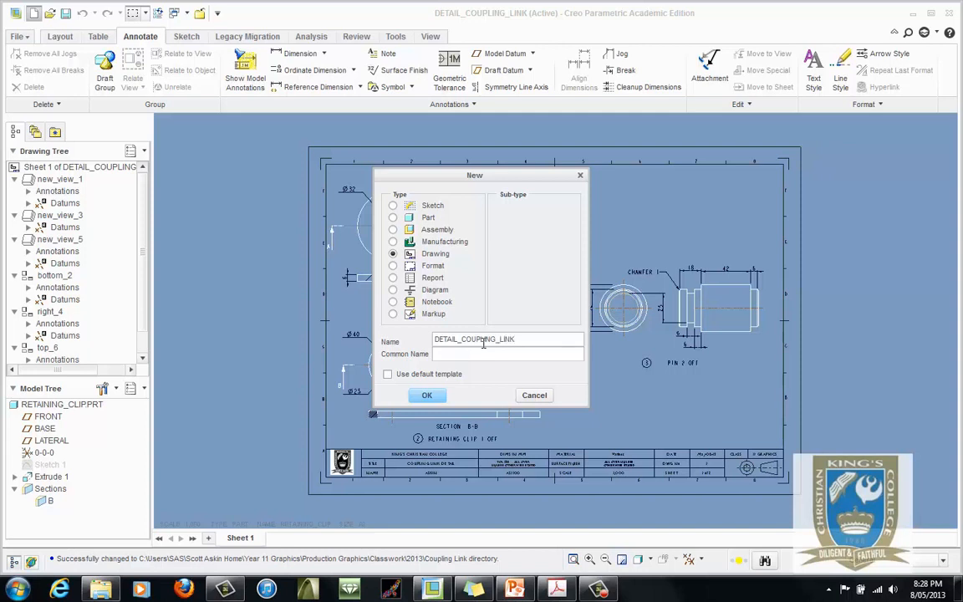
{"action": "left_click", "coordinate": [427, 396]}
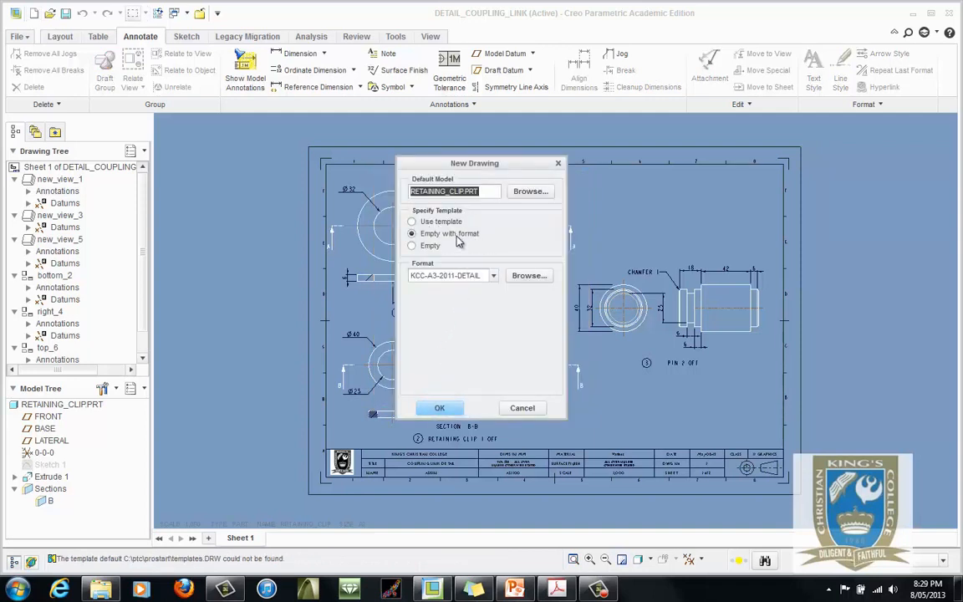
Step: Set the new drawing to Empty with format, using kcc-a3-2011-detail.frm, and generate the sheet
{"action": "left_click", "coordinate": [453, 234]}
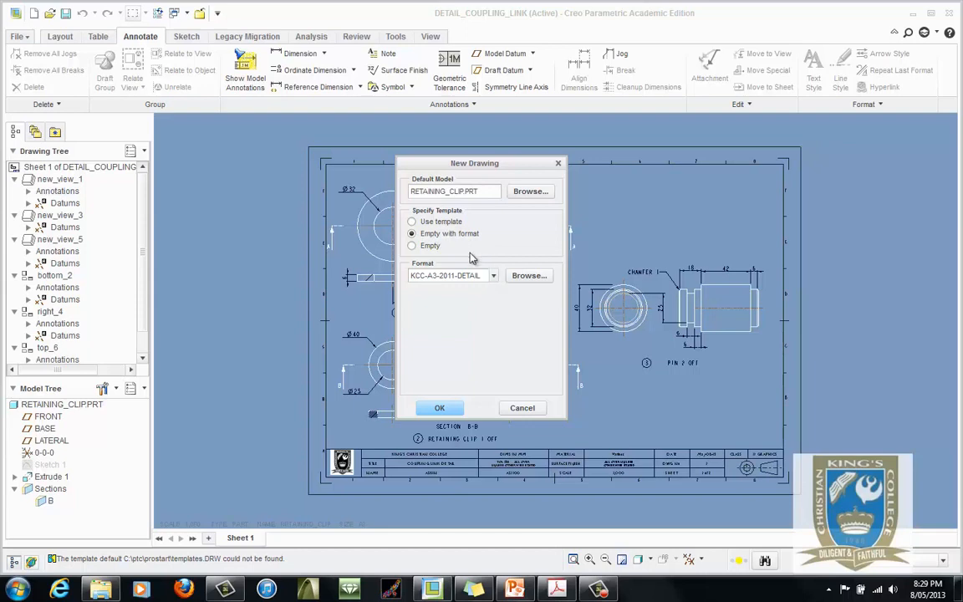
{"action": "left_click", "coordinate": [529, 276]}
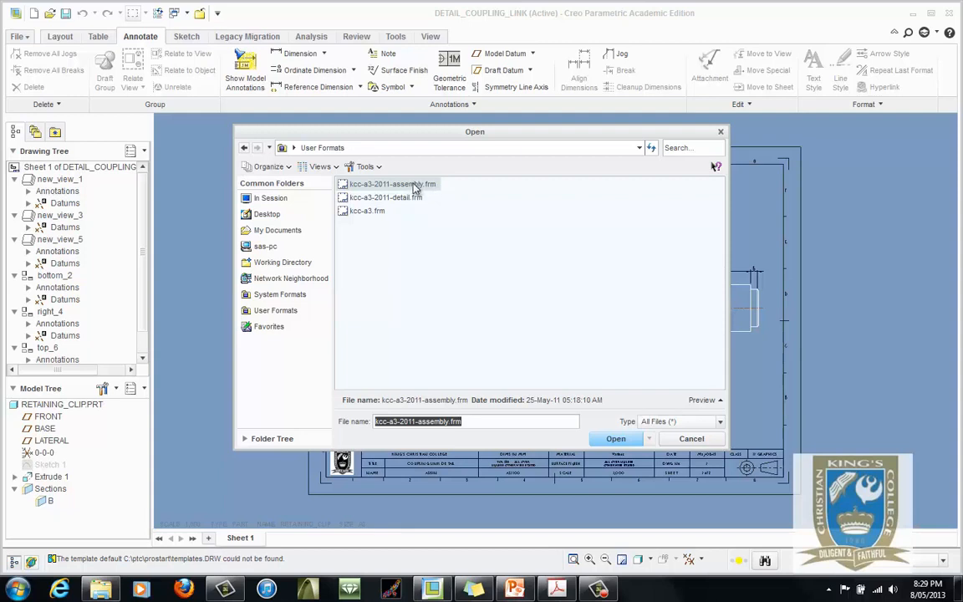
{"action": "left_click", "coordinate": [390, 198]}
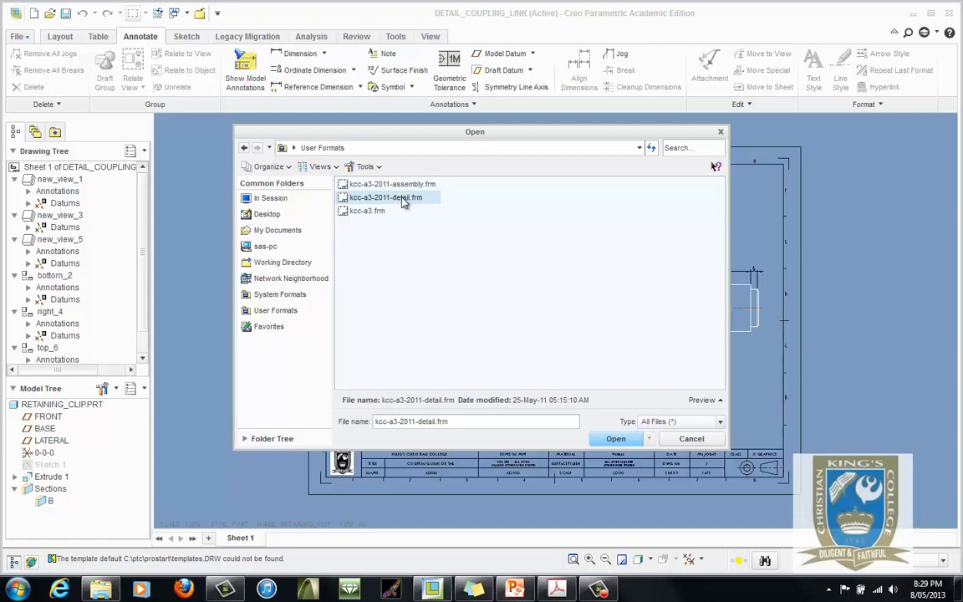
{"action": "double_click", "coordinate": [404, 204]}
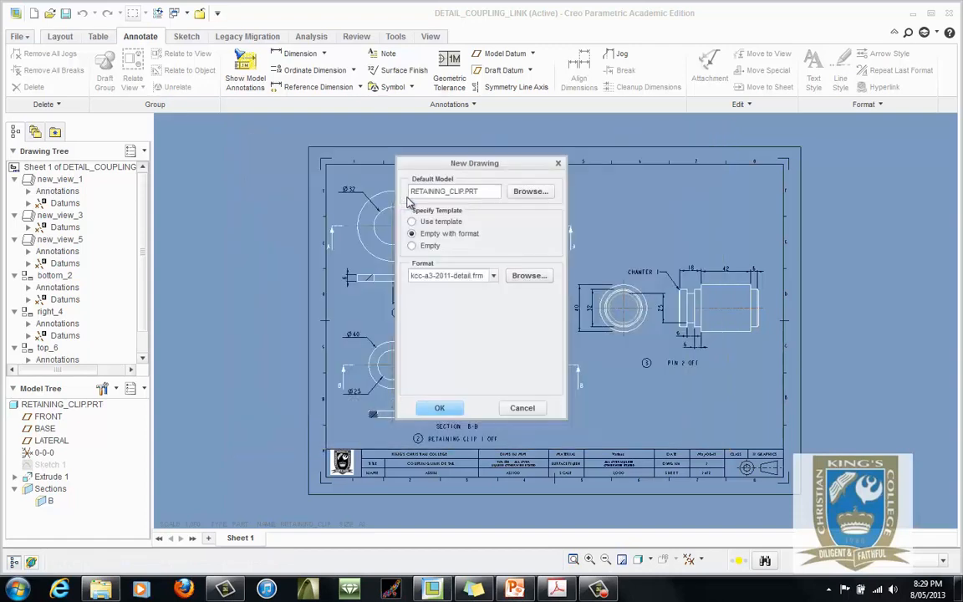
{"action": "left_click", "coordinate": [440, 408]}
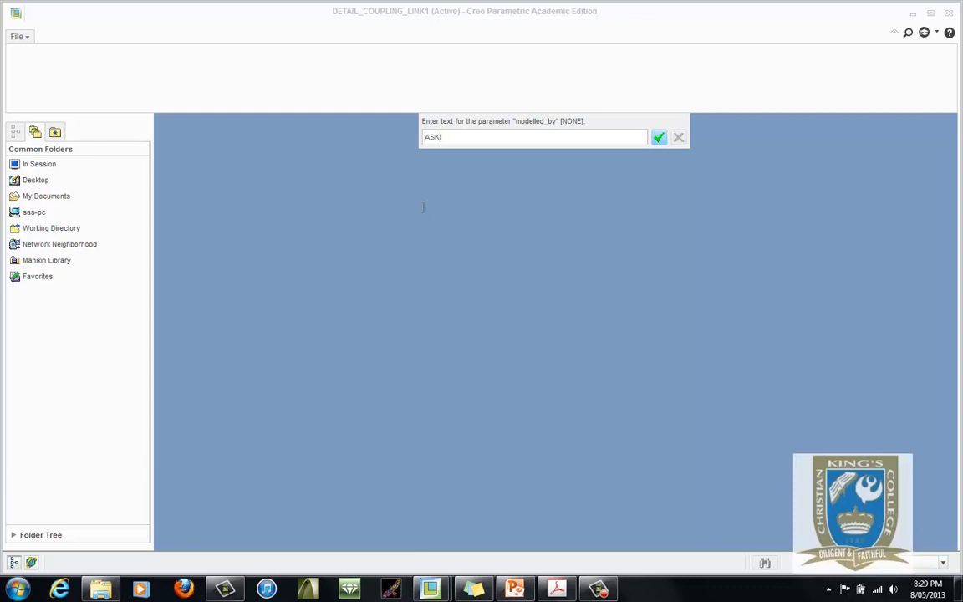
Step: Fill in the title block parameters: the modeller's name, drawing number 1, class 11 GRAPHICS and material VARIOUS
{"action": "key", "text": "Return"}
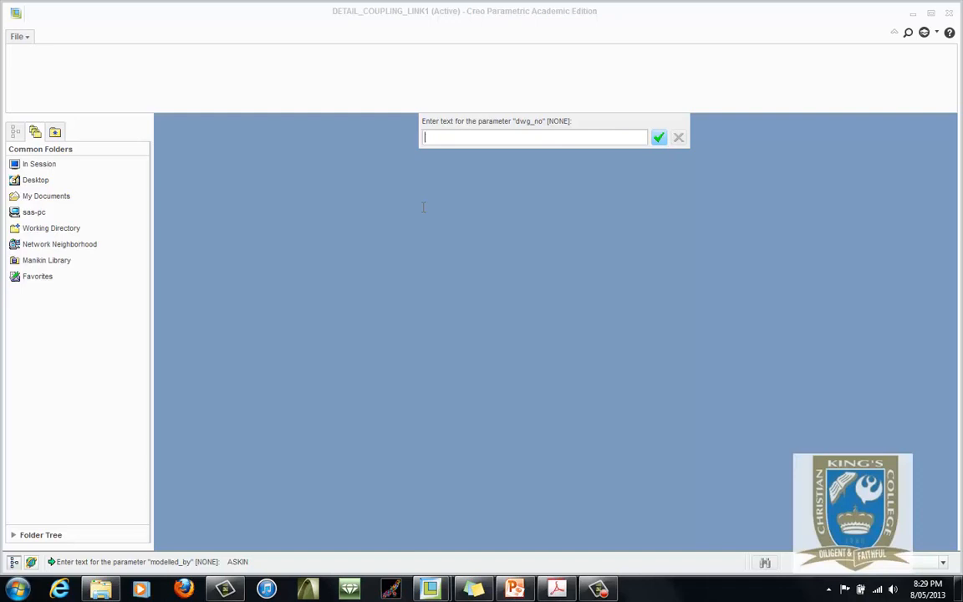
{"action": "key", "text": "Return"}
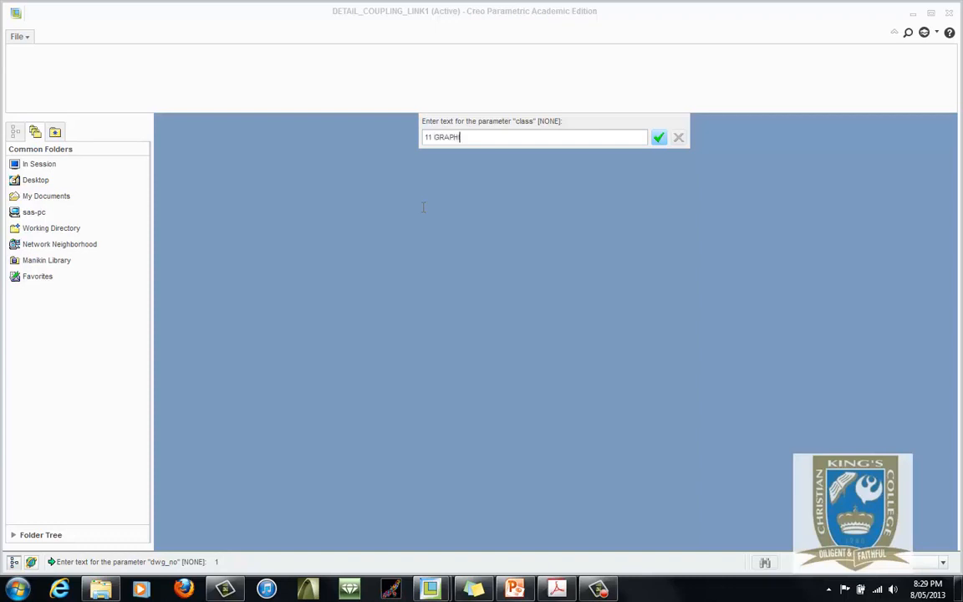
{"action": "key", "text": "Return"}
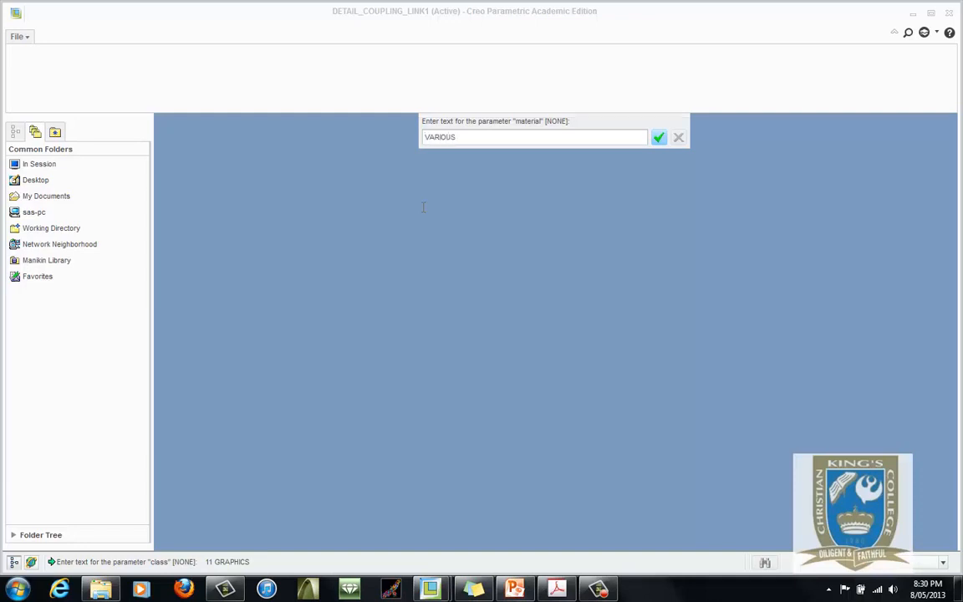
{"action": "key", "text": "Return"}
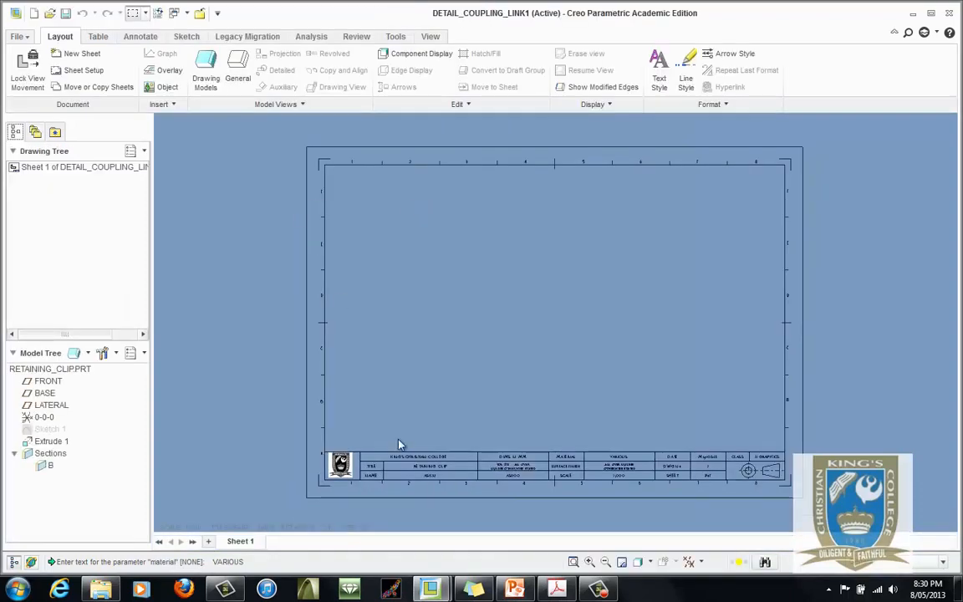
Step: Examine the title block entries along the sheet's lower edge, including title, name, material, drawing number and class
{"action": "scroll", "coordinate": [542, 498], "scroll_direction": "down", "scroll_amount": 2}
{"action": "scroll", "coordinate": [552, 494], "scroll_direction": "up", "scroll_amount": 5}
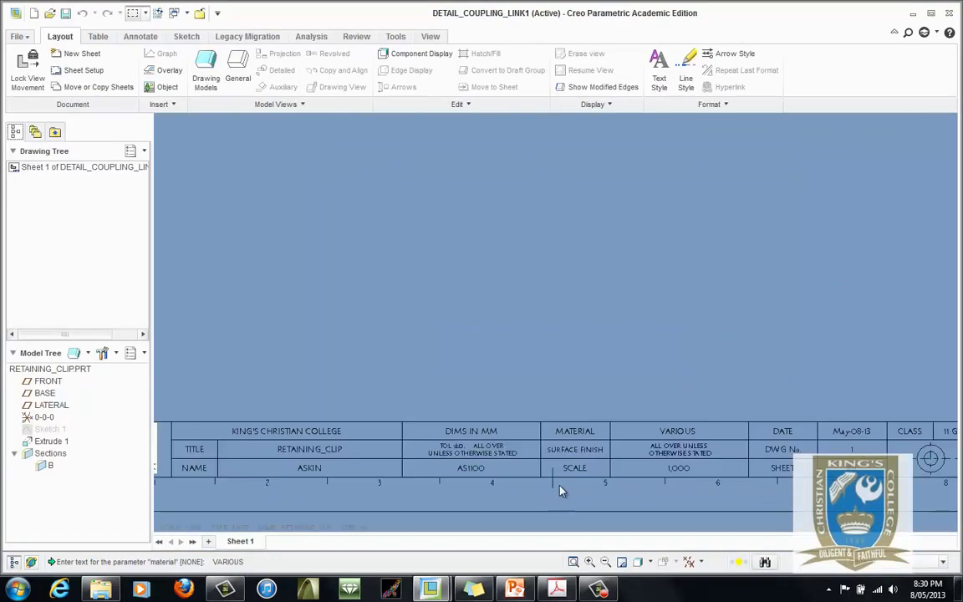
{"action": "scroll", "coordinate": [560, 491], "scroll_direction": "up", "scroll_amount": 2}
{"action": "scroll", "coordinate": [586, 447], "scroll_direction": "down", "scroll_amount": 3}
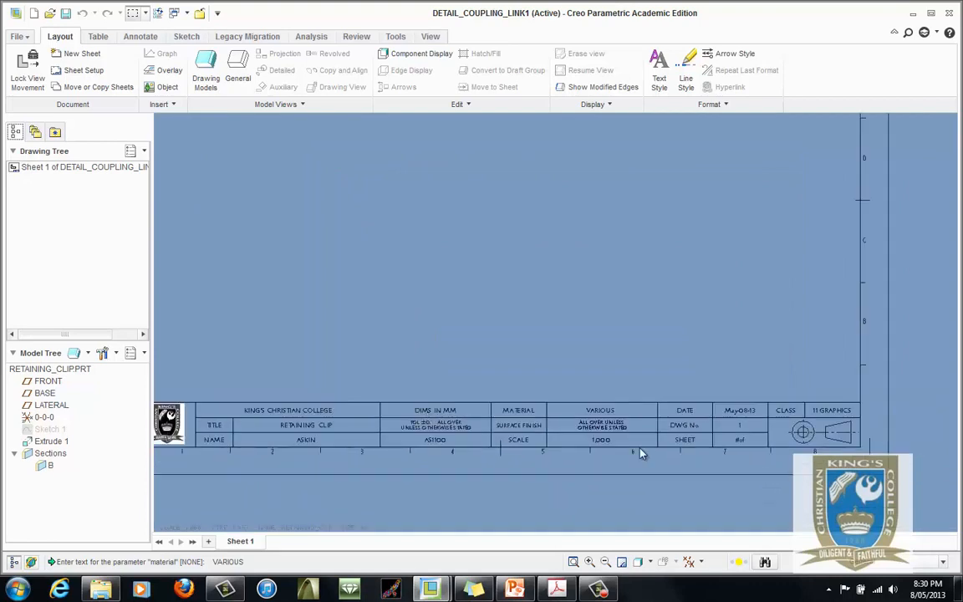
{"action": "scroll", "coordinate": [651, 450], "scroll_direction": "up", "scroll_amount": 2}
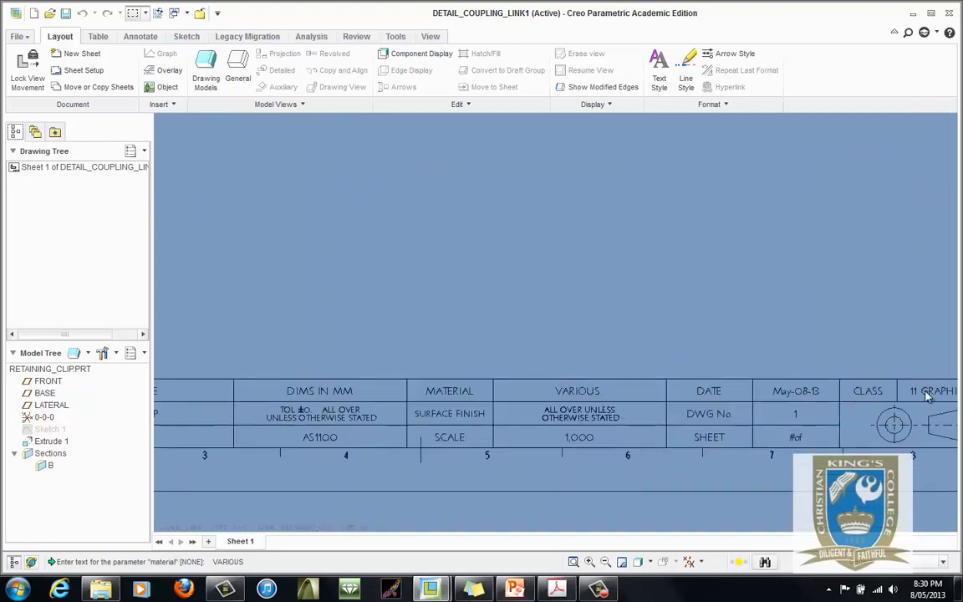
{"action": "scroll", "coordinate": [793, 444], "scroll_direction": "down", "scroll_amount": 1}
{"action": "scroll", "coordinate": [793, 443], "scroll_direction": "down", "scroll_amount": 2}
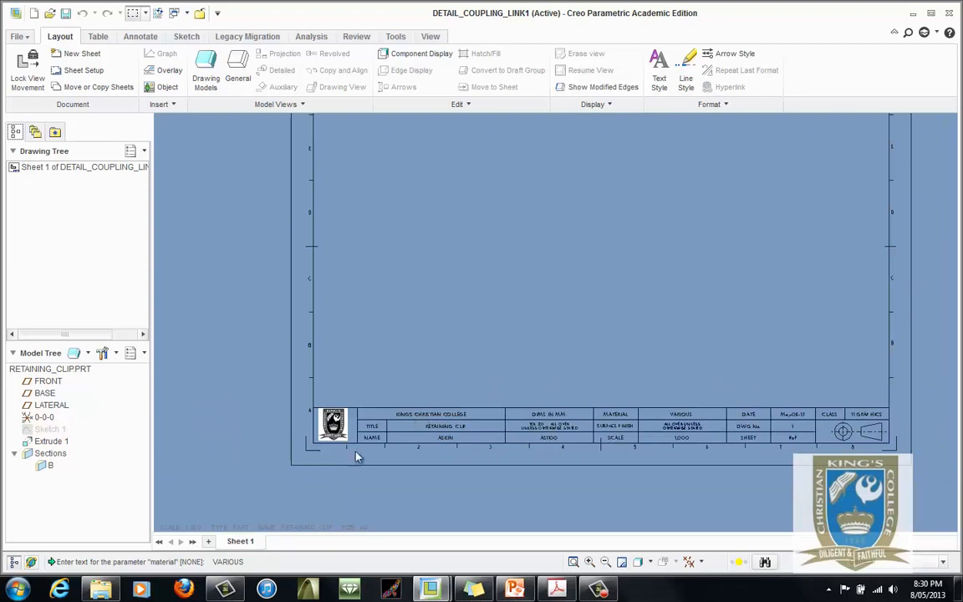
{"action": "scroll", "coordinate": [292, 502], "scroll_direction": "down", "scroll_amount": 2}
{"action": "scroll", "coordinate": [448, 348], "scroll_direction": "up", "scroll_amount": 2}
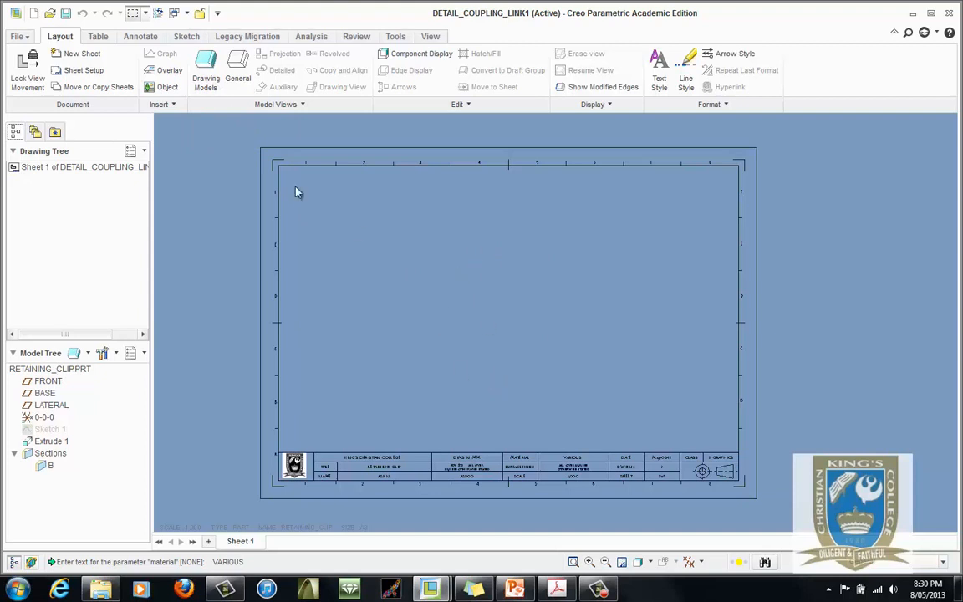
Step: Add coupling.prt from the Coupling Link folder to the drawing's models
{"action": "left_click", "coordinate": [206, 69]}
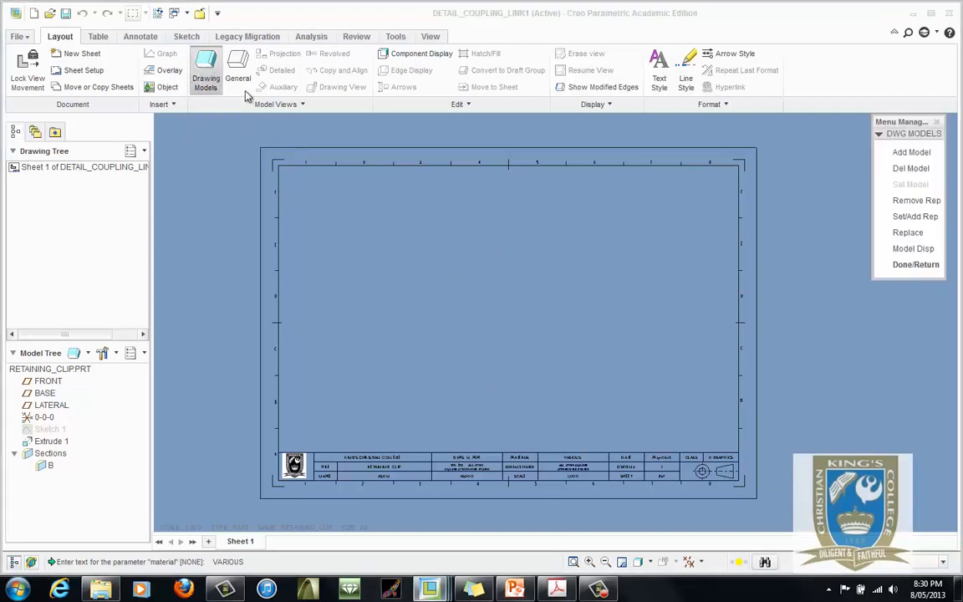
{"action": "left_click", "coordinate": [912, 154]}
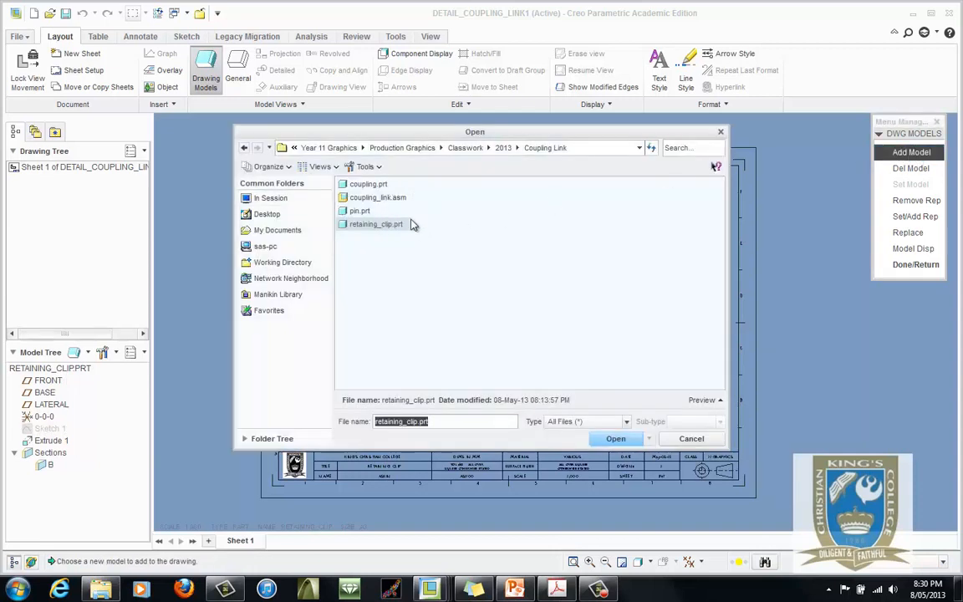
{"action": "left_click", "coordinate": [374, 184]}
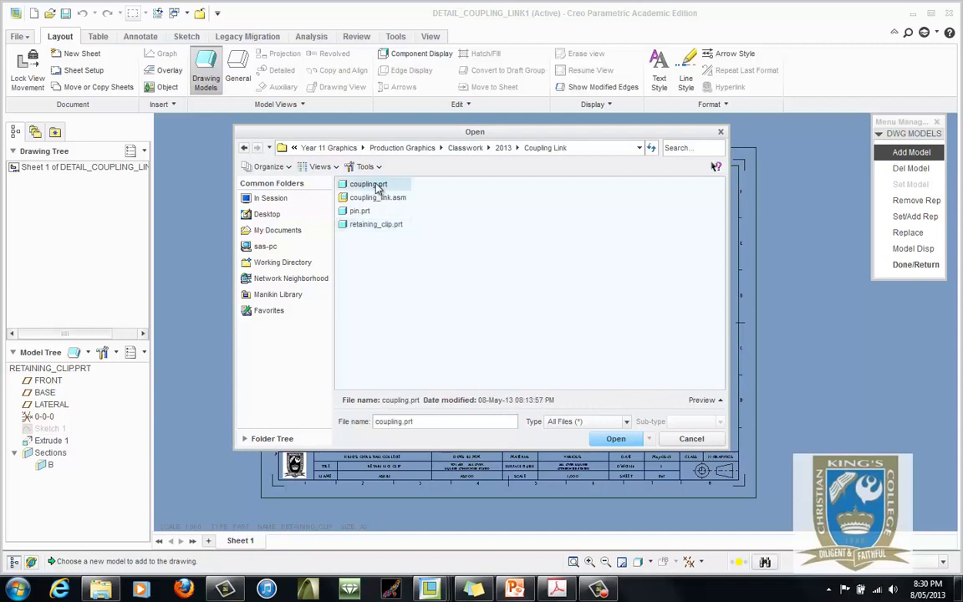
{"action": "double_click", "coordinate": [374, 185]}
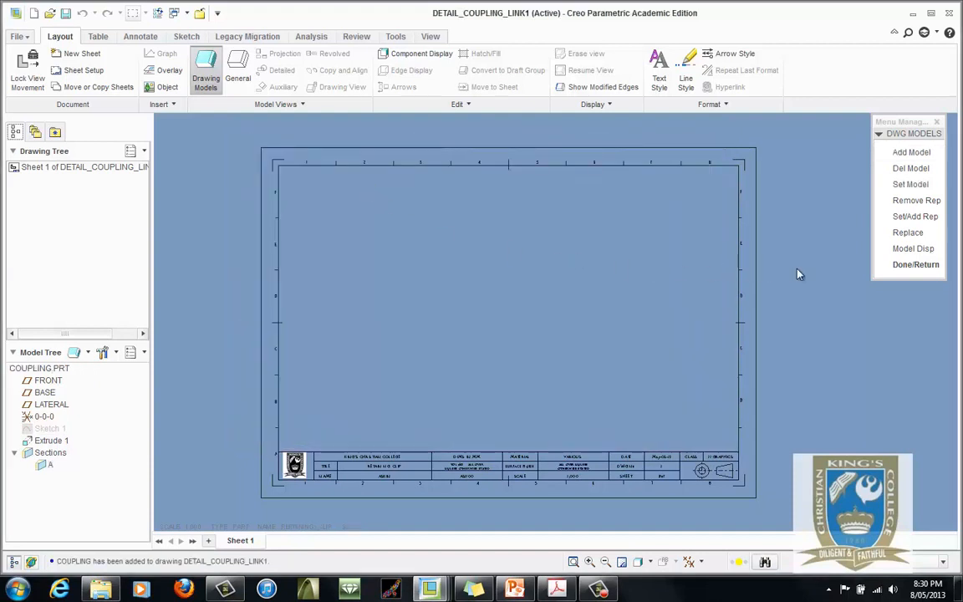
Step: Set COUPLING as the drawing's current model and finish managing the drawing models
{"action": "left_click", "coordinate": [911, 186]}
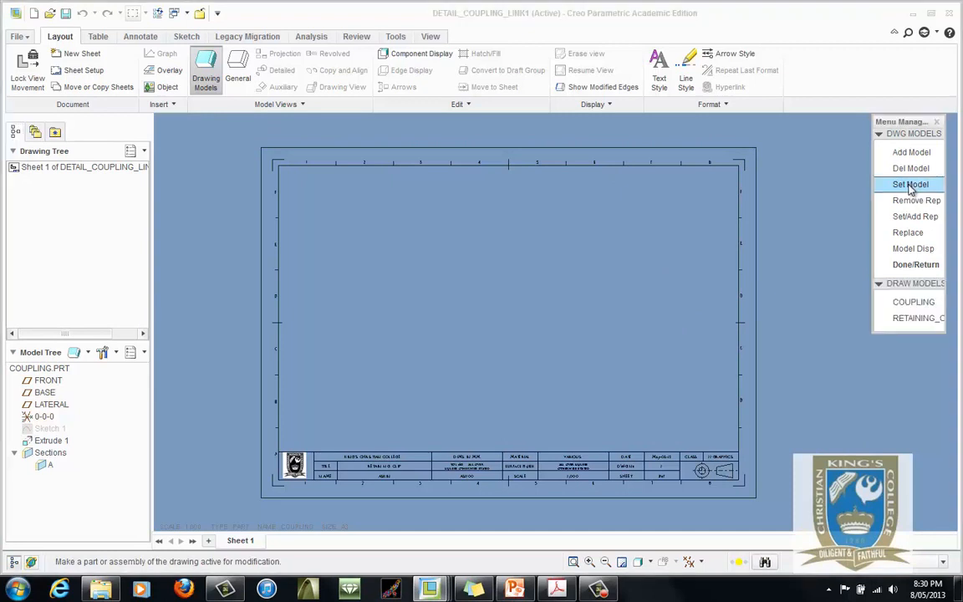
{"action": "left_click", "coordinate": [915, 303]}
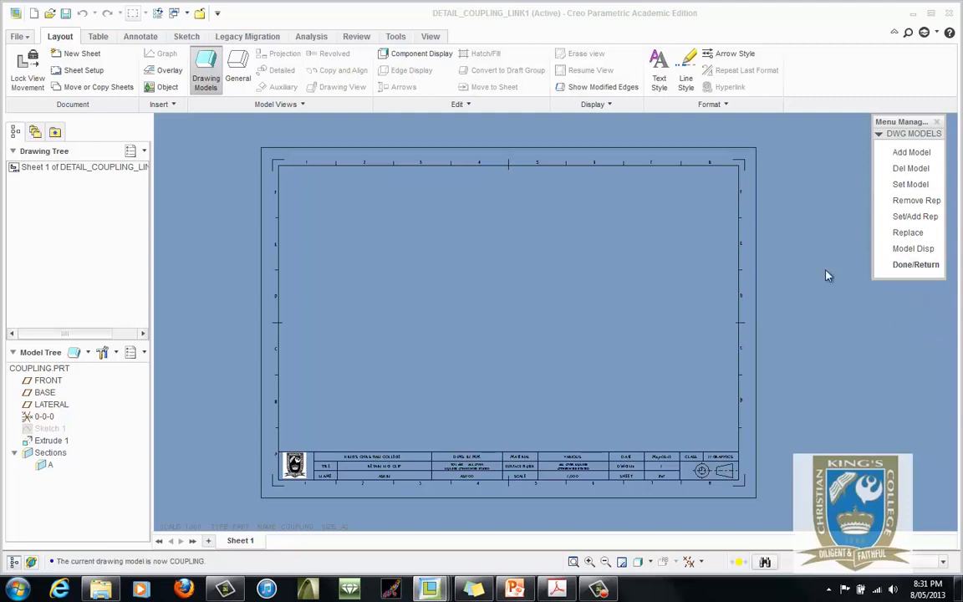
{"action": "left_click", "coordinate": [901, 266]}
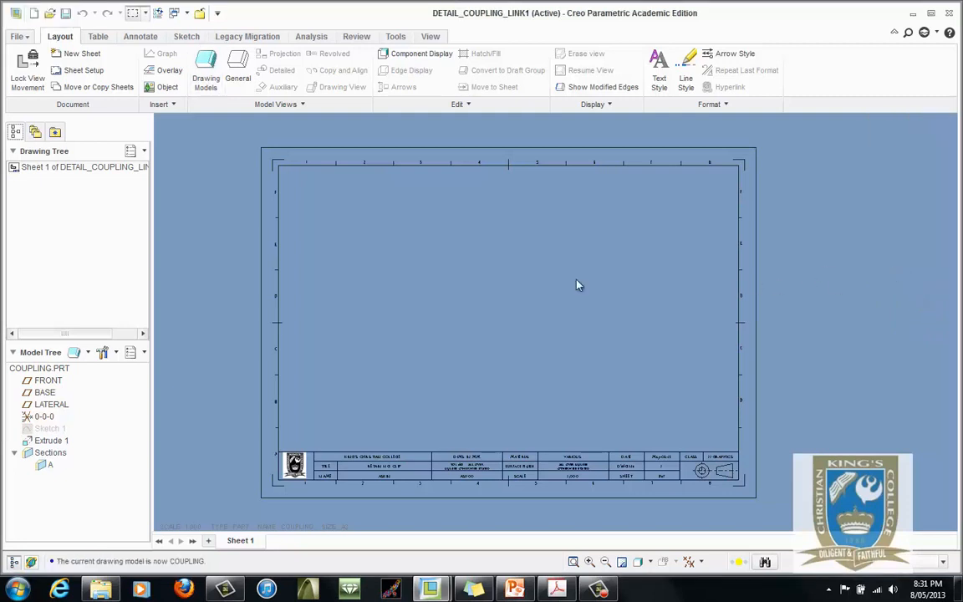
Step: Insert a general view of the coupling with No Combined State in the upper-left area of the sheet
{"action": "right_click", "coordinate": [440, 257]}
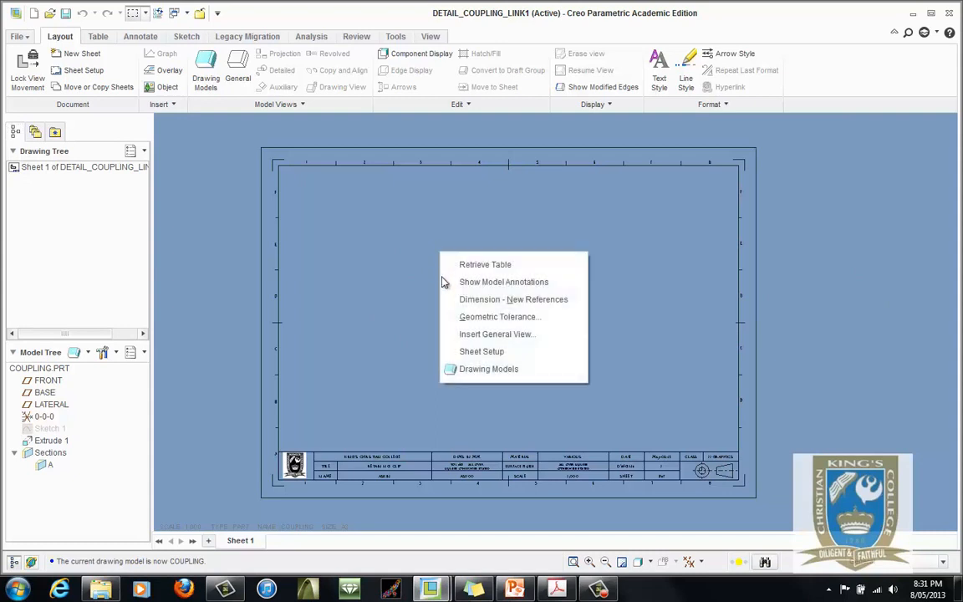
{"action": "left_click", "coordinate": [493, 334]}
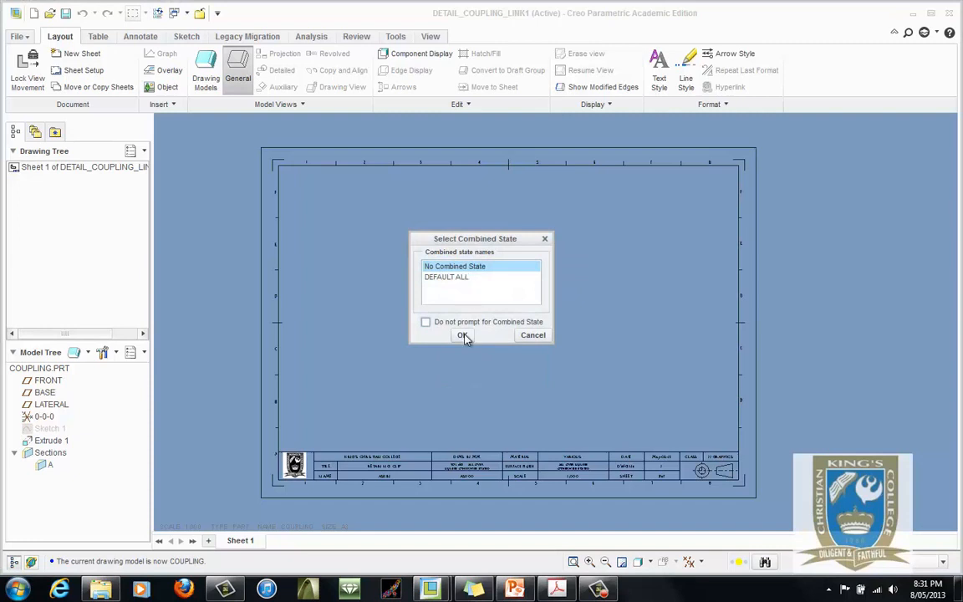
{"action": "left_click", "coordinate": [463, 335]}
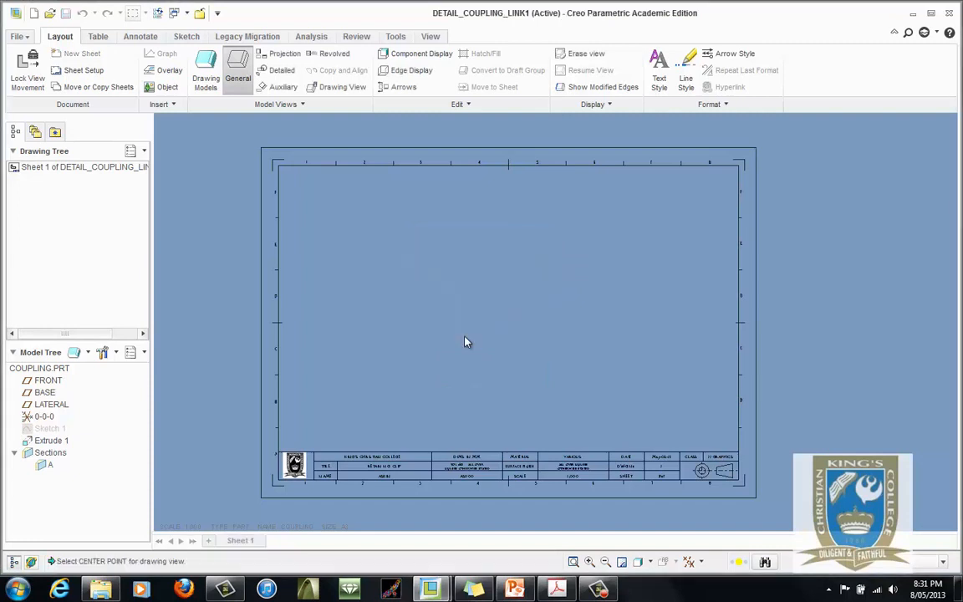
{"action": "left_click", "coordinate": [390, 275]}
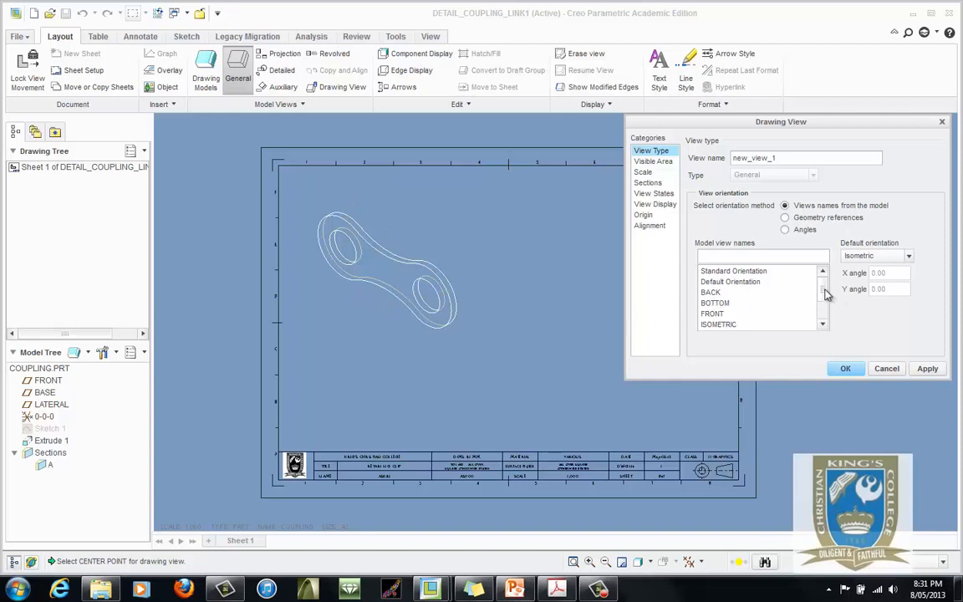
Step: Orient the new coupling view to FRONT, finish the view definition and dismiss the Windows color scheme prompt
{"action": "mouse_move", "coordinate": [823, 289]}
{"action": "left_mouse_down"}
{"action": "mouse_move", "coordinate": [824, 310]}
{"action": "mouse_move", "coordinate": [826, 288]}
{"action": "left_mouse_up"}
{"action": "left_click", "coordinate": [716, 314]}
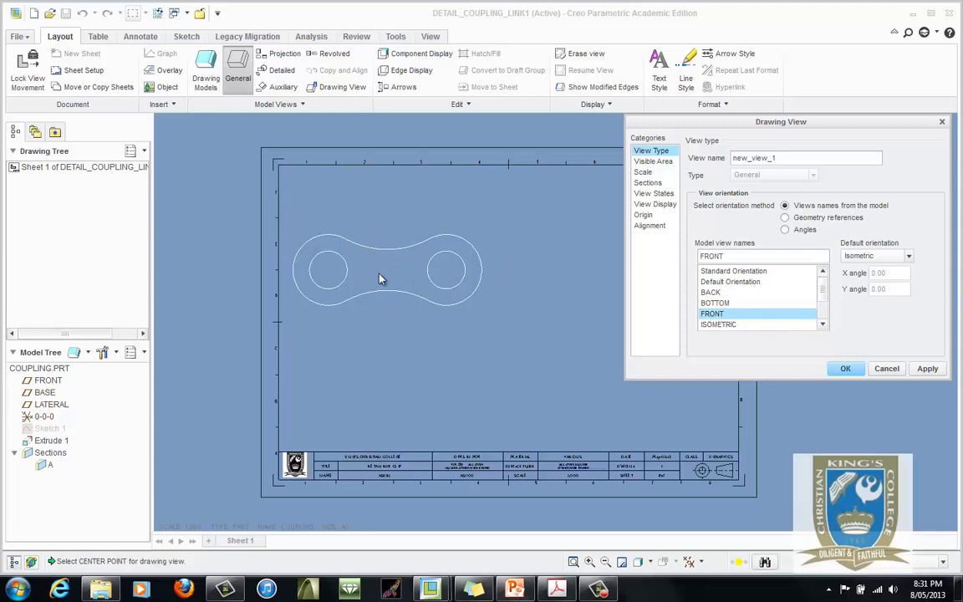
{"action": "left_click", "coordinate": [925, 372]}
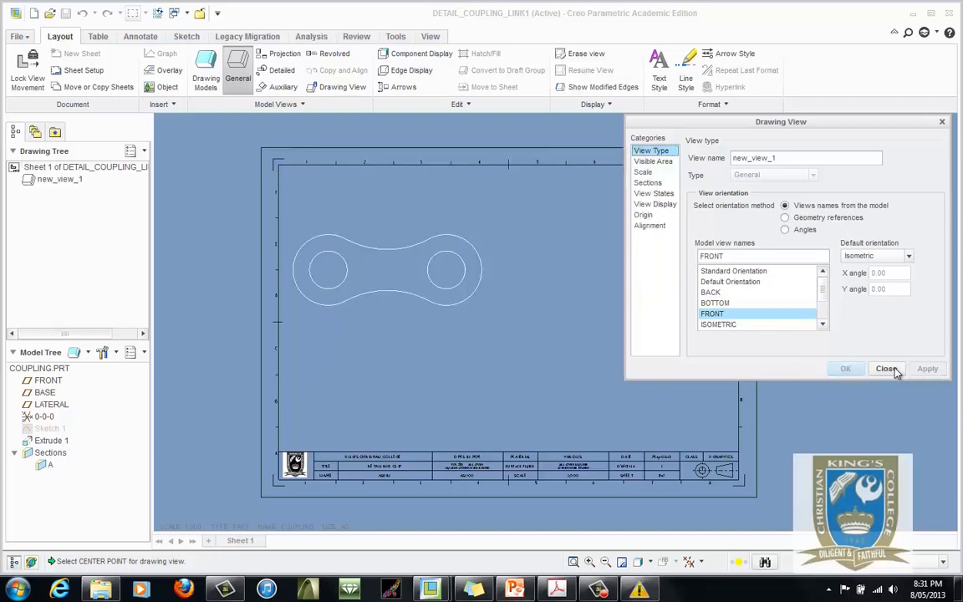
{"action": "left_click", "coordinate": [893, 372]}
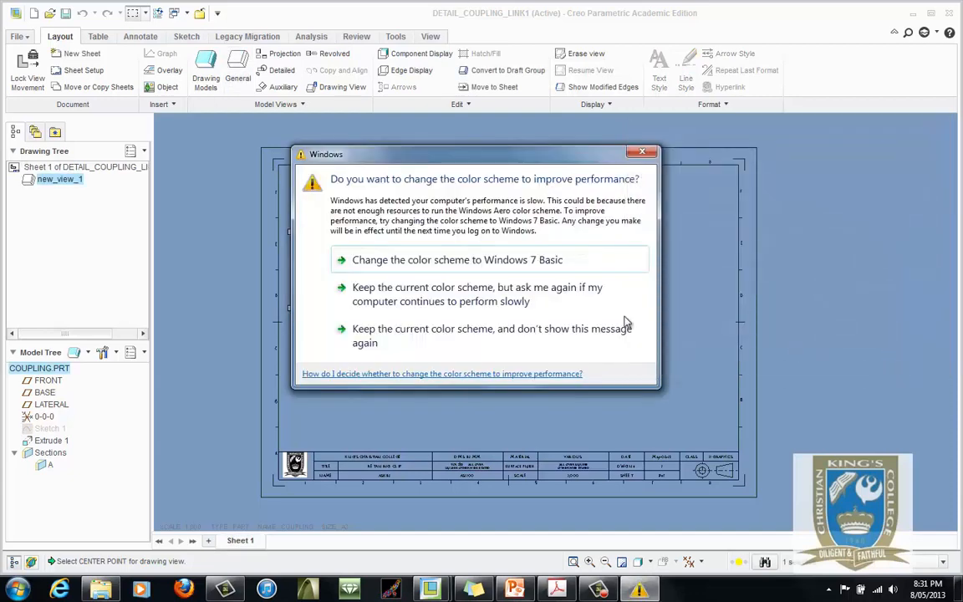
{"action": "left_click", "coordinate": [644, 154]}
Step: Move the coupling's front view up near the sheet's upper border and insert a projection view directly below it
{"action": "mouse_move", "coordinate": [387, 268]}
{"action": "left_mouse_down"}
{"action": "mouse_move", "coordinate": [406, 226]}
{"action": "mouse_move", "coordinate": [398, 217]}
{"action": "left_mouse_up"}
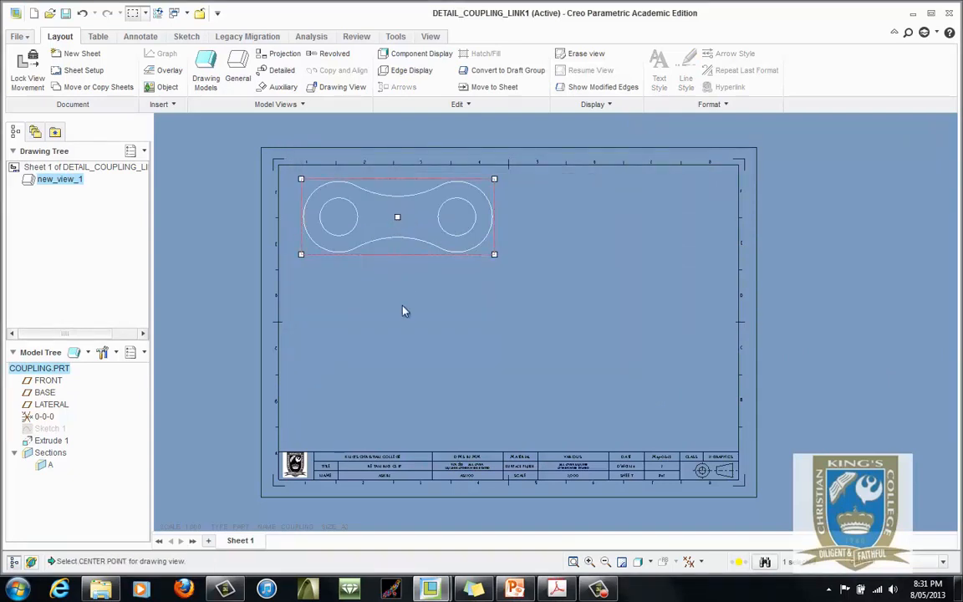
{"action": "right_click", "coordinate": [399, 219]}
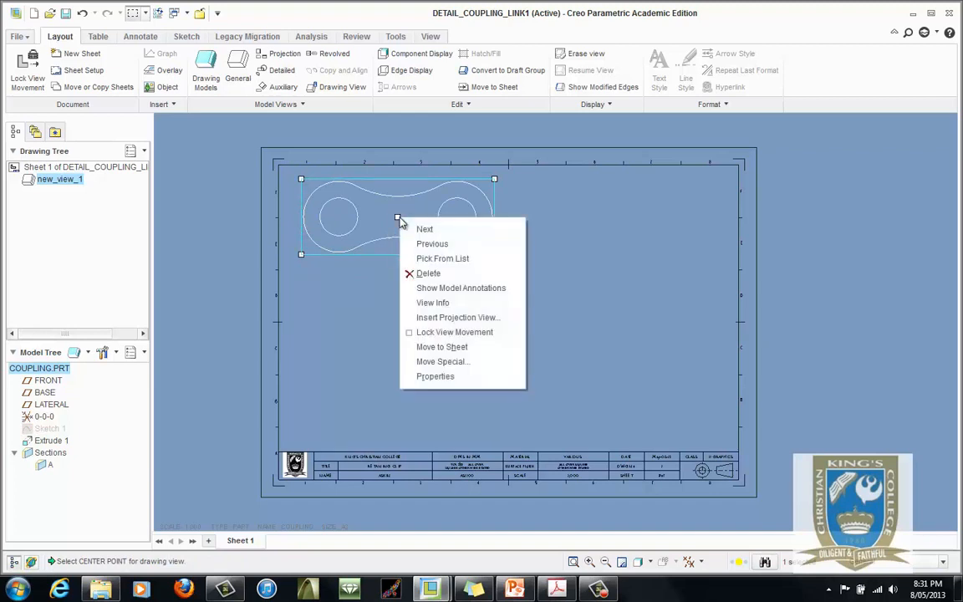
{"action": "left_click", "coordinate": [446, 318]}
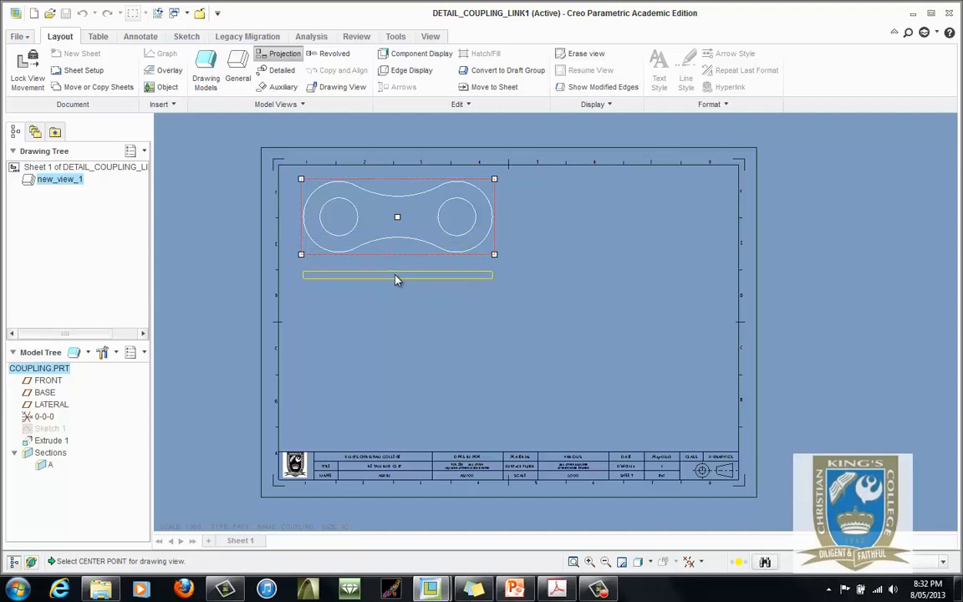
{"action": "left_click", "coordinate": [395, 277]}
{"action": "left_click", "coordinate": [419, 351]}
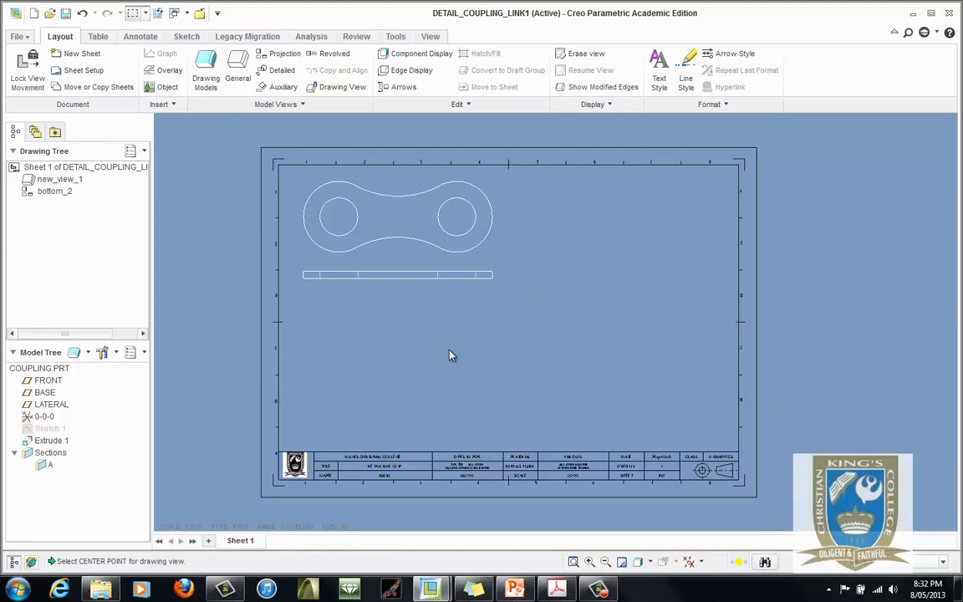
Step: Add retaining_clip.prt to the drawing's models and set RETAINING_CLIP as the current drawing model
{"action": "left_click", "coordinate": [207, 77]}
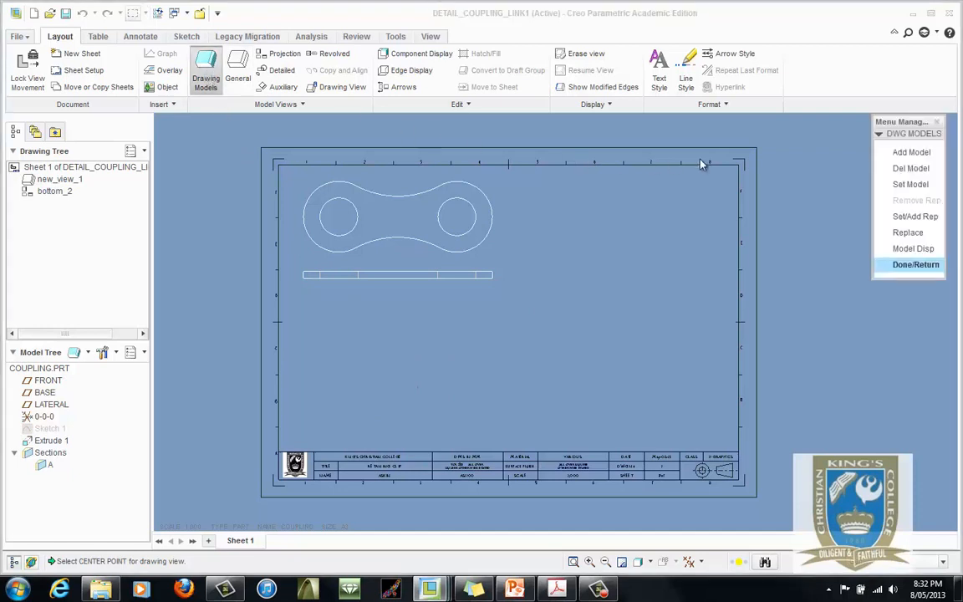
{"action": "left_click", "coordinate": [905, 152]}
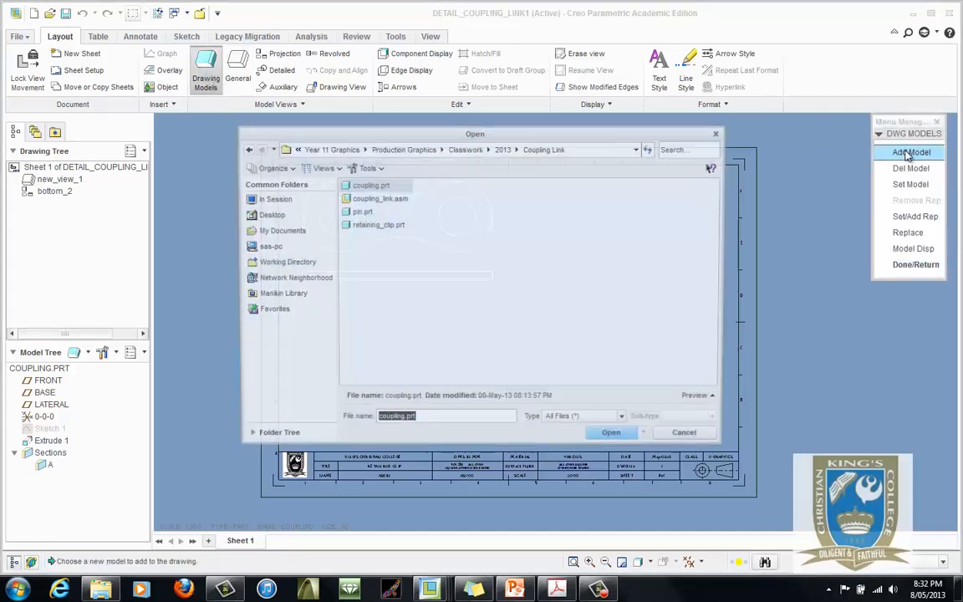
{"action": "double_click", "coordinate": [374, 224]}
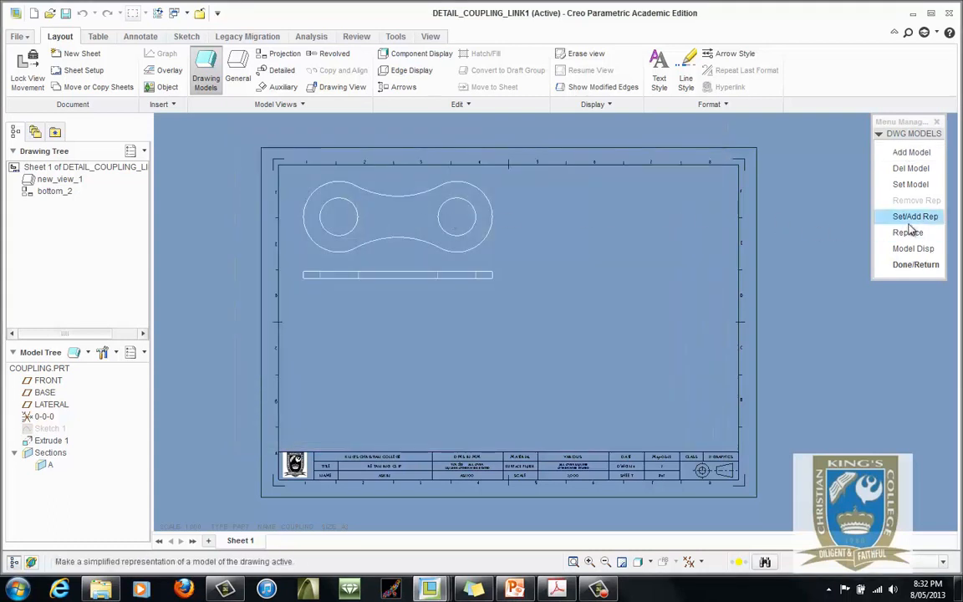
{"action": "left_click", "coordinate": [914, 186]}
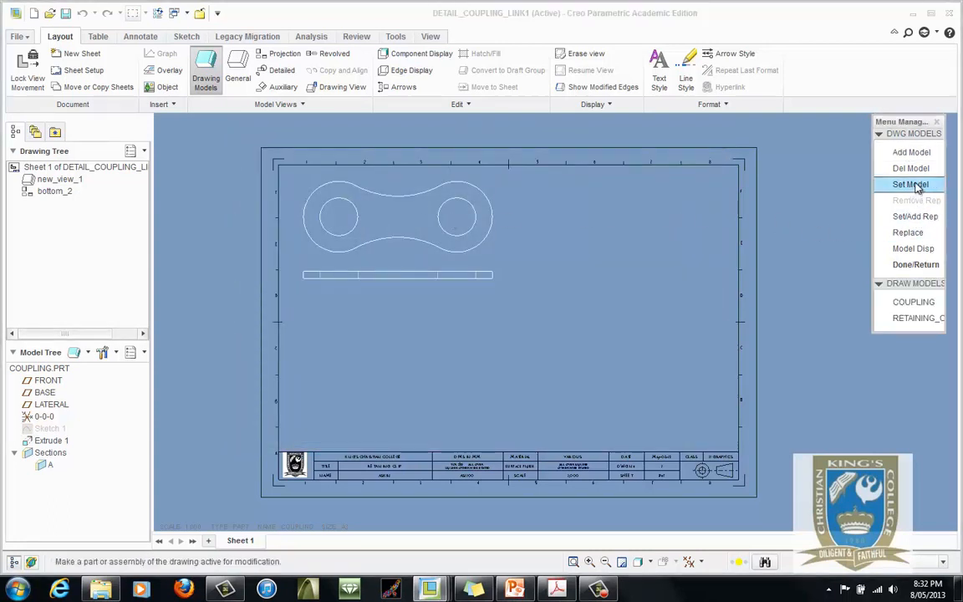
{"action": "left_click", "coordinate": [924, 320]}
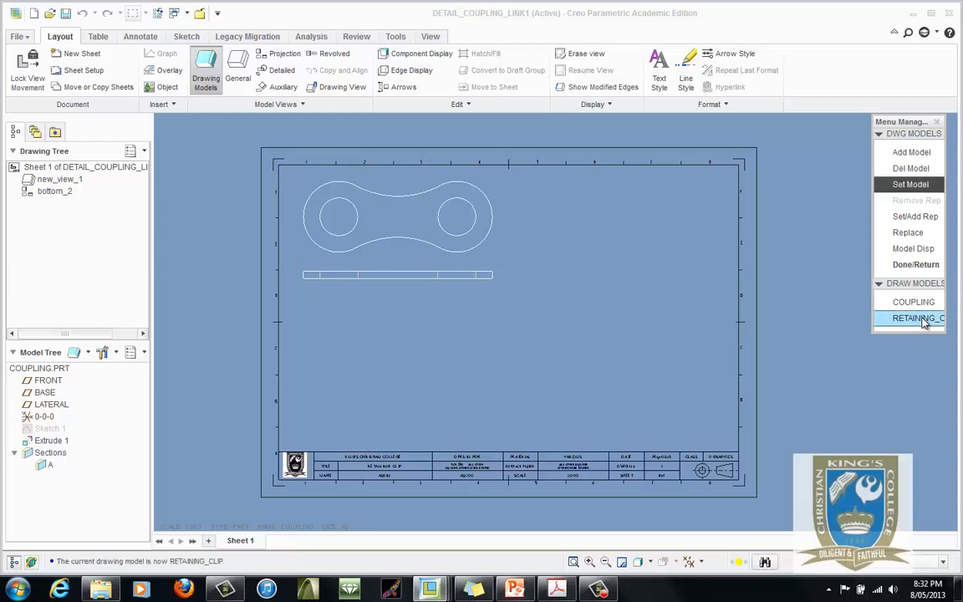
{"action": "left_click", "coordinate": [918, 265]}
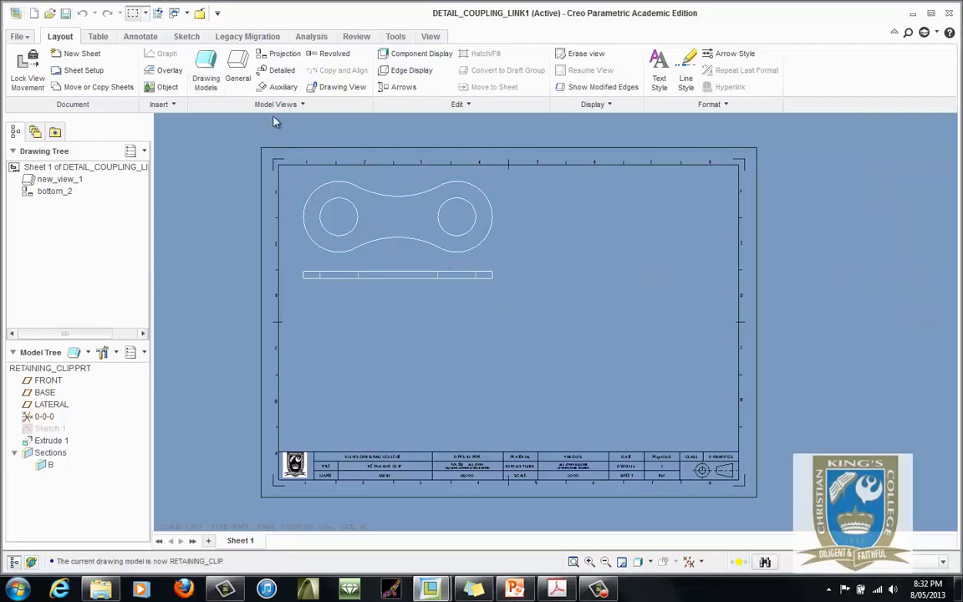
Step: Insert a general view of the retaining clip with No Combined State below the coupling views, oriented to FRONT at the sheet's default scale
{"action": "left_click", "coordinate": [239, 67]}
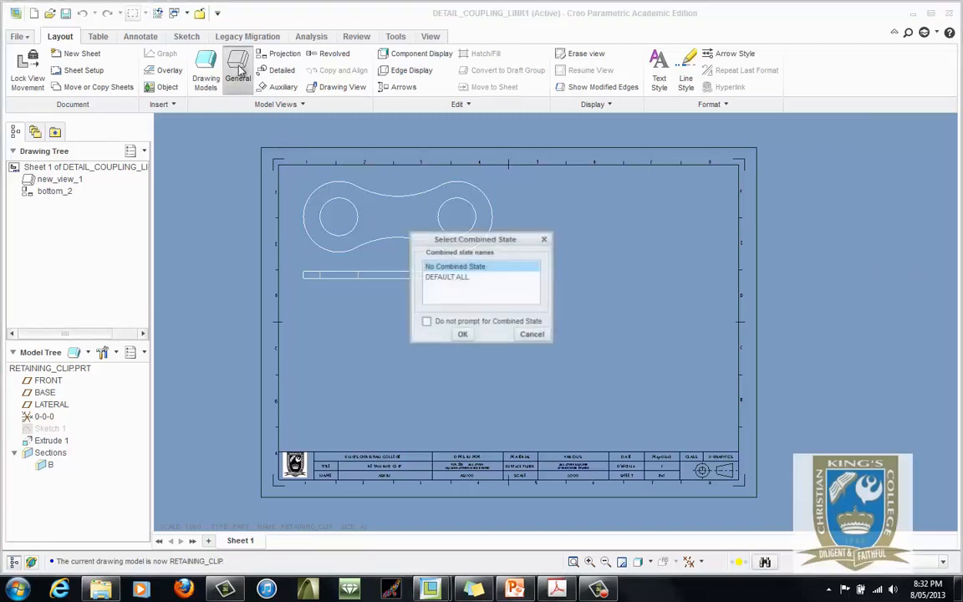
{"action": "left_click", "coordinate": [459, 333]}
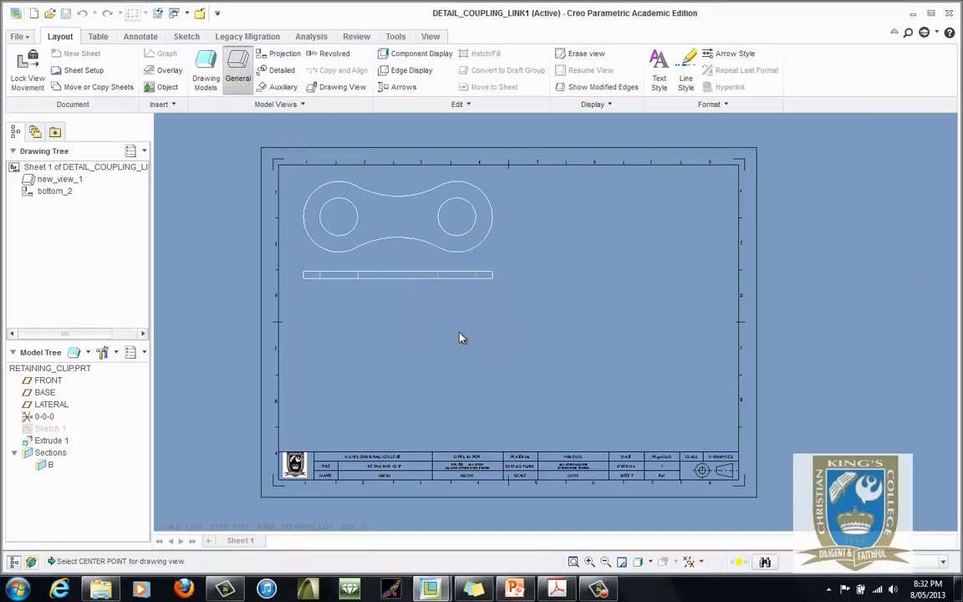
{"action": "left_click", "coordinate": [411, 387]}
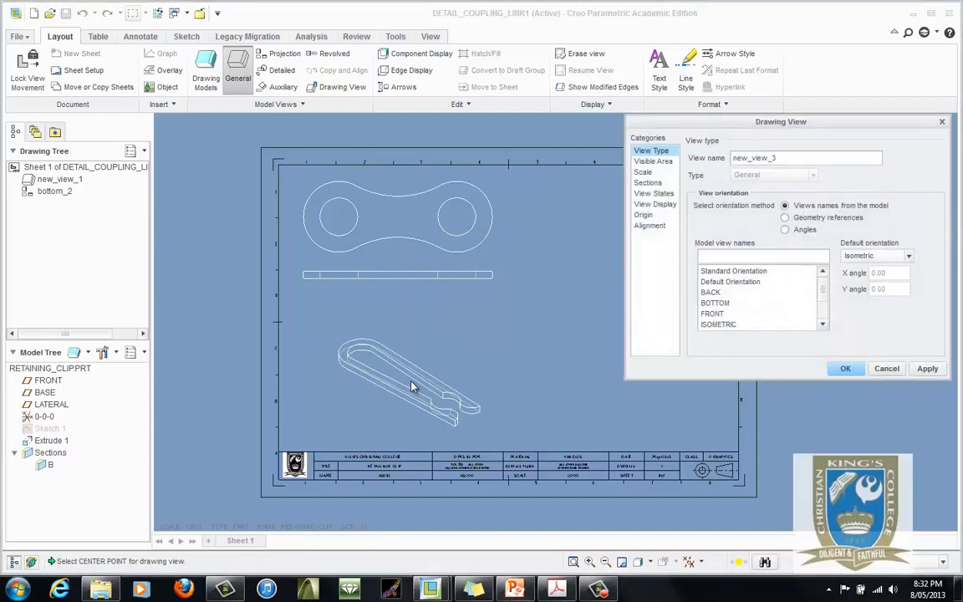
{"action": "left_click", "coordinate": [728, 314]}
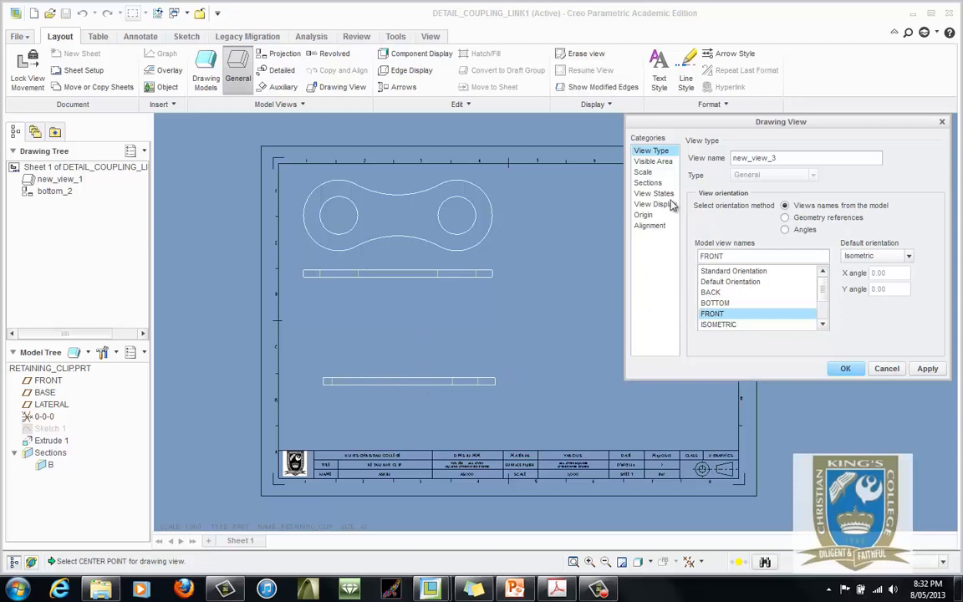
{"action": "left_click", "coordinate": [645, 172]}
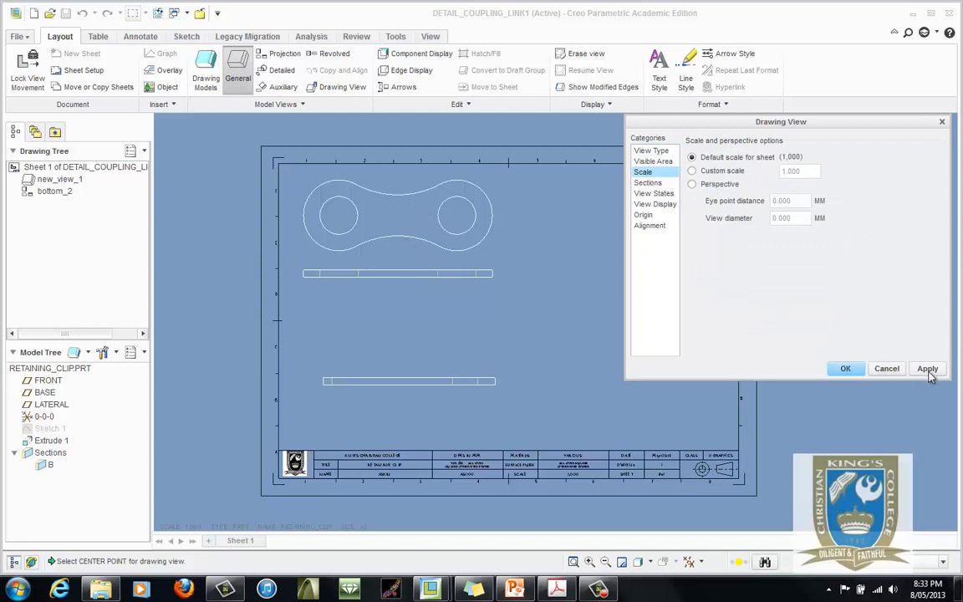
{"action": "left_click", "coordinate": [886, 369]}
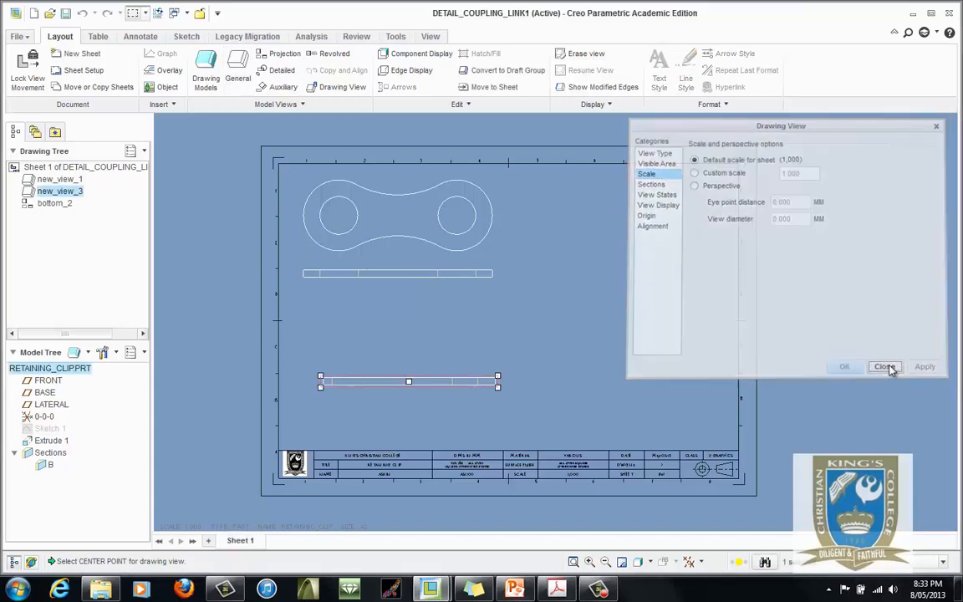
Step: Move the retaining clip's front view slightly lower and insert a projection view above it
{"action": "mouse_move", "coordinate": [445, 384]}
{"action": "left_mouse_down"}
{"action": "mouse_move", "coordinate": [445, 398]}
{"action": "mouse_move", "coordinate": [435, 398]}
{"action": "left_mouse_up"}
{"action": "right_click", "coordinate": [435, 399]}
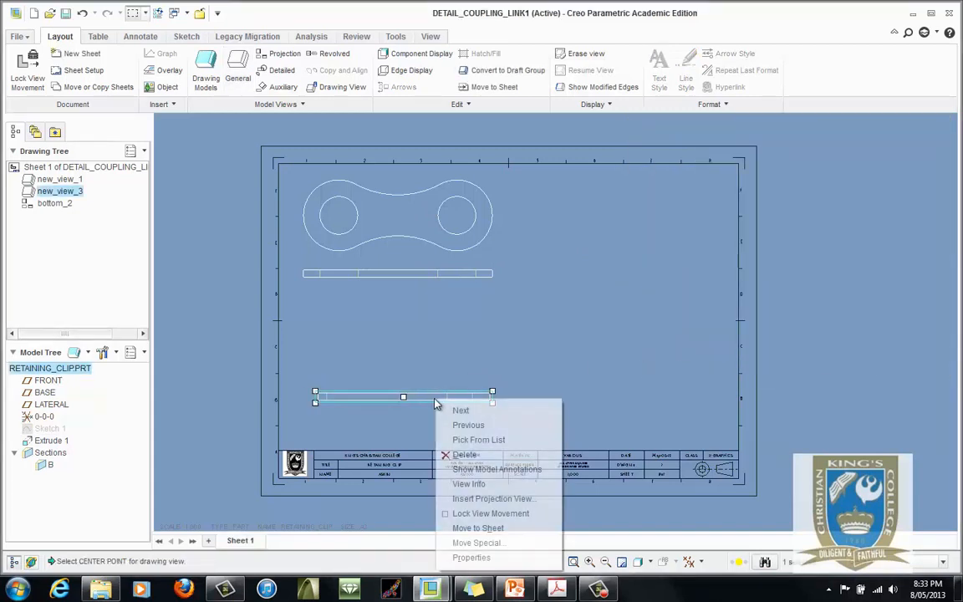
{"action": "left_click", "coordinate": [480, 497]}
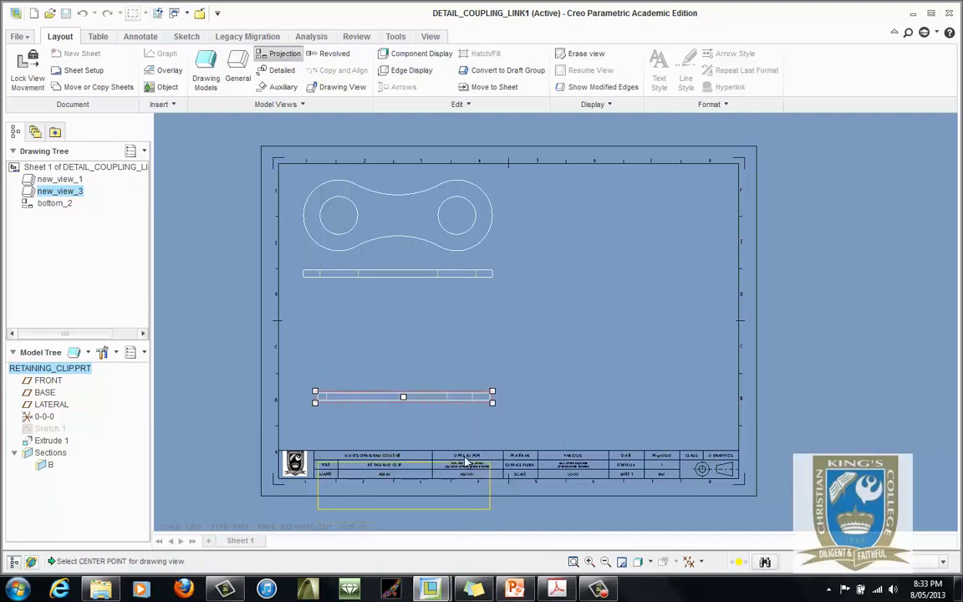
{"action": "left_click", "coordinate": [439, 343]}
{"action": "left_click", "coordinate": [532, 406]}
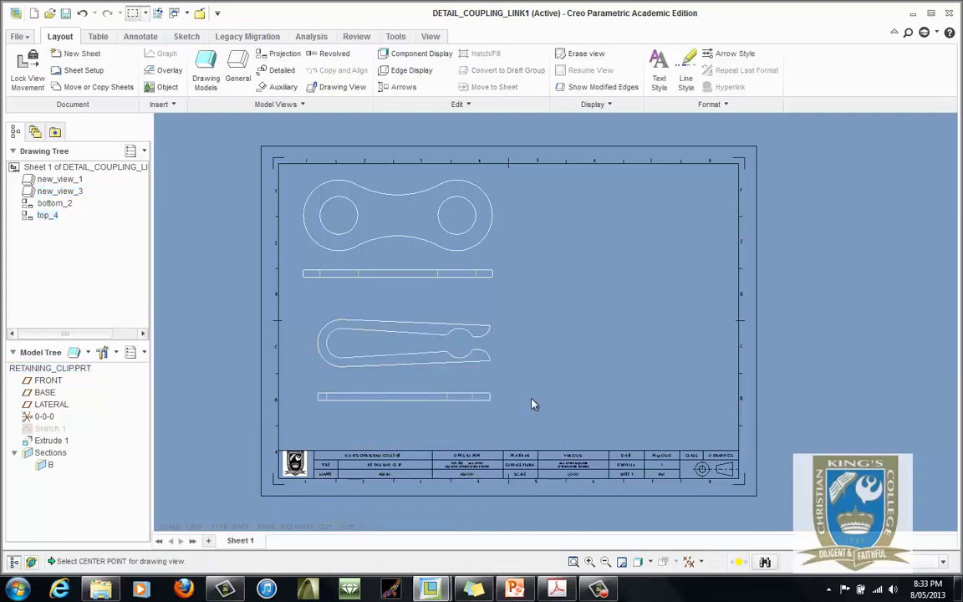
Step: Add pin.prt to the drawing's models and set PIN as the current drawing model
{"action": "left_click", "coordinate": [209, 73]}
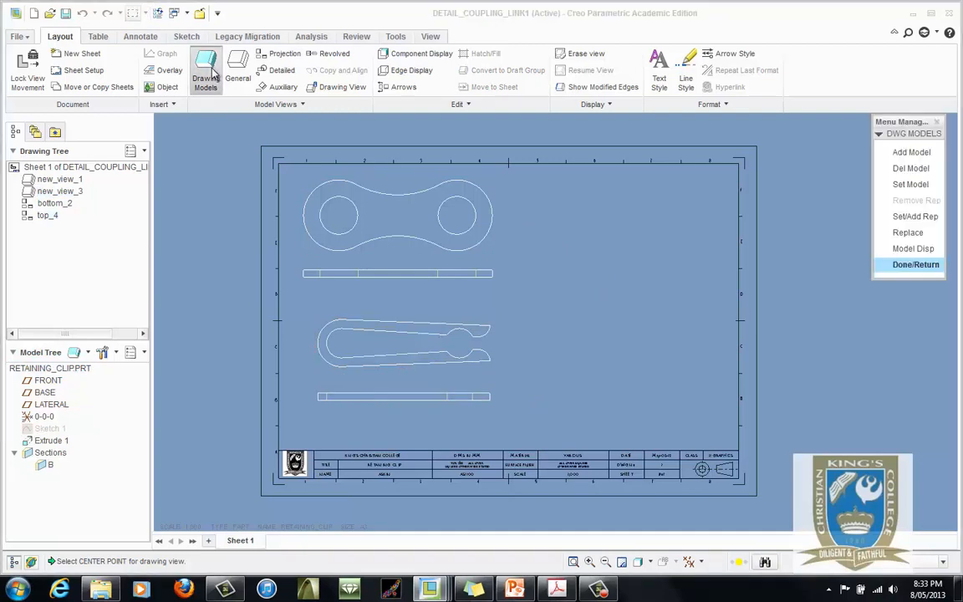
{"action": "left_click", "coordinate": [889, 153]}
{"action": "double_click", "coordinate": [361, 211]}
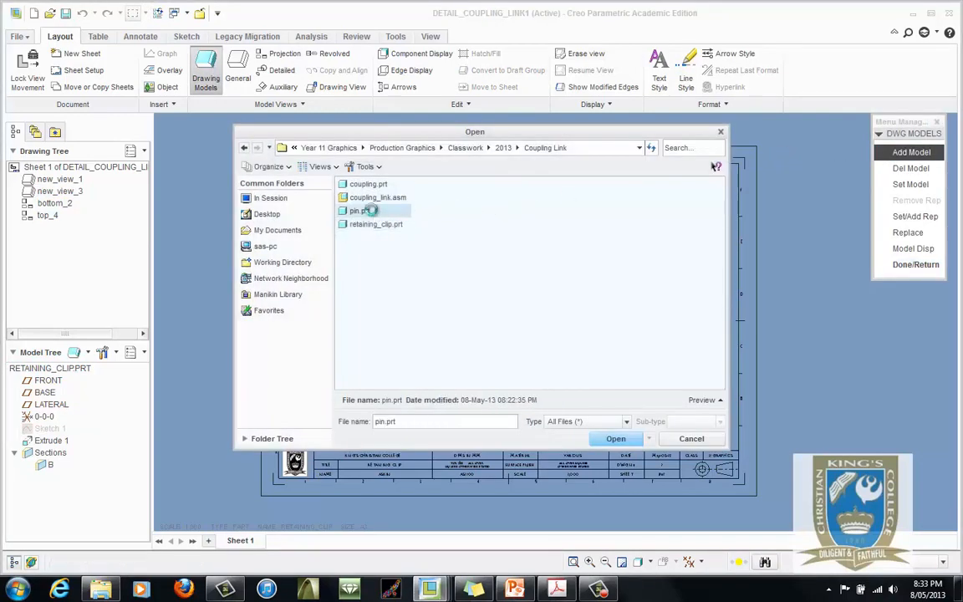
{"action": "left_click", "coordinate": [911, 184]}
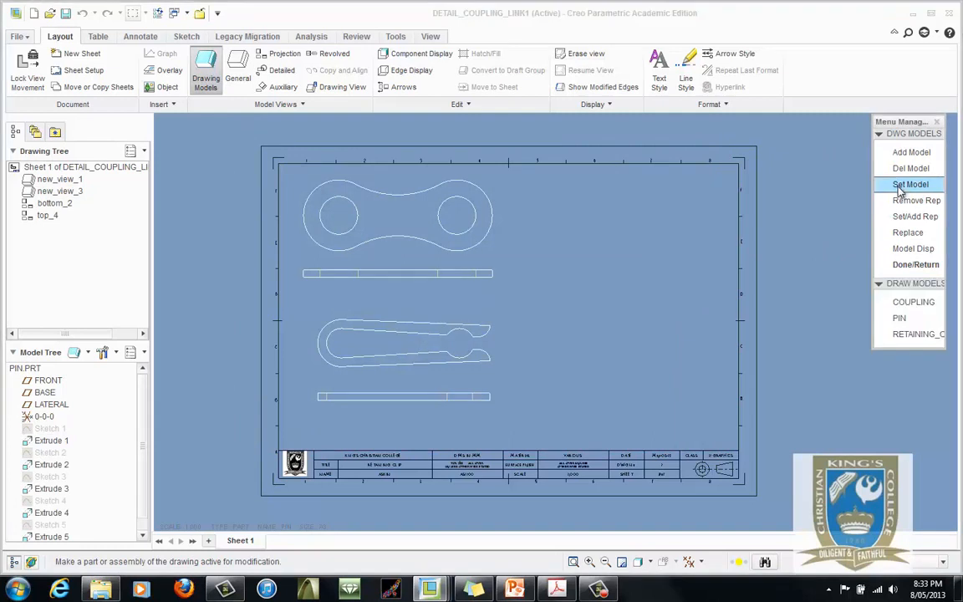
{"action": "left_click", "coordinate": [904, 308]}
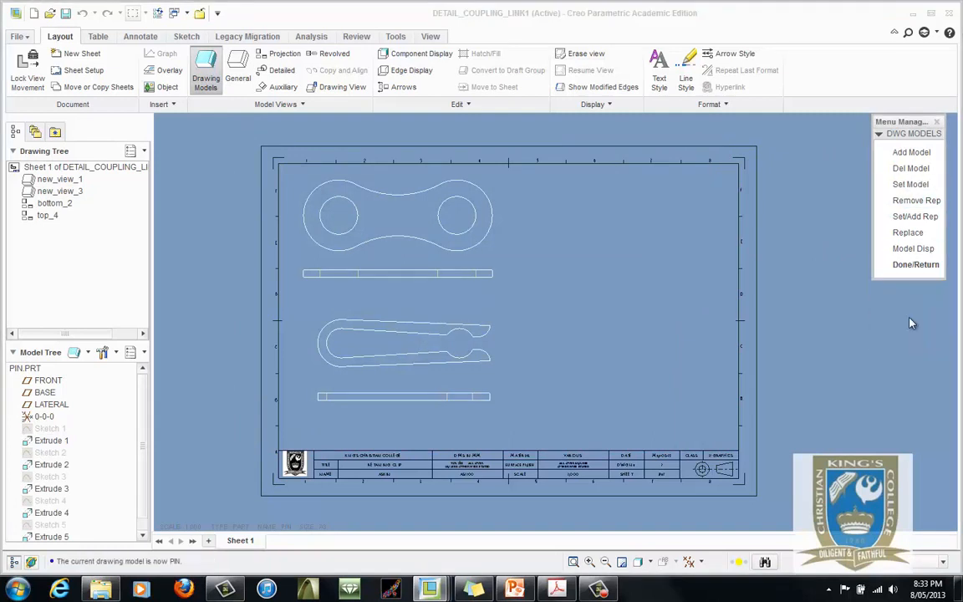
{"action": "left_click", "coordinate": [912, 266]}
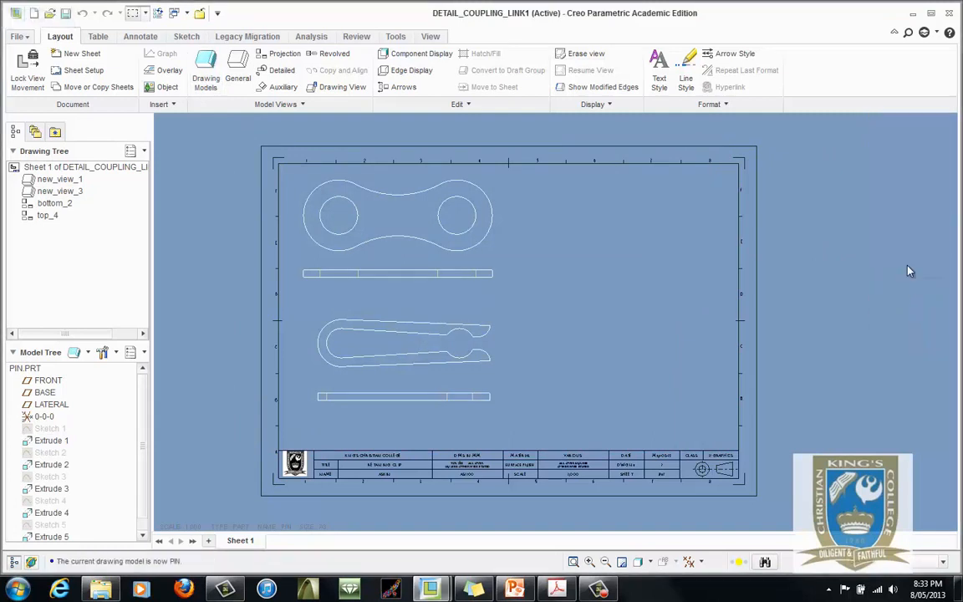
Step: Insert a general view of the pin with No Combined State in the sheet's right half, keeping the view settings clear of it
{"action": "left_click", "coordinate": [237, 71]}
{"action": "left_click", "coordinate": [465, 334]}
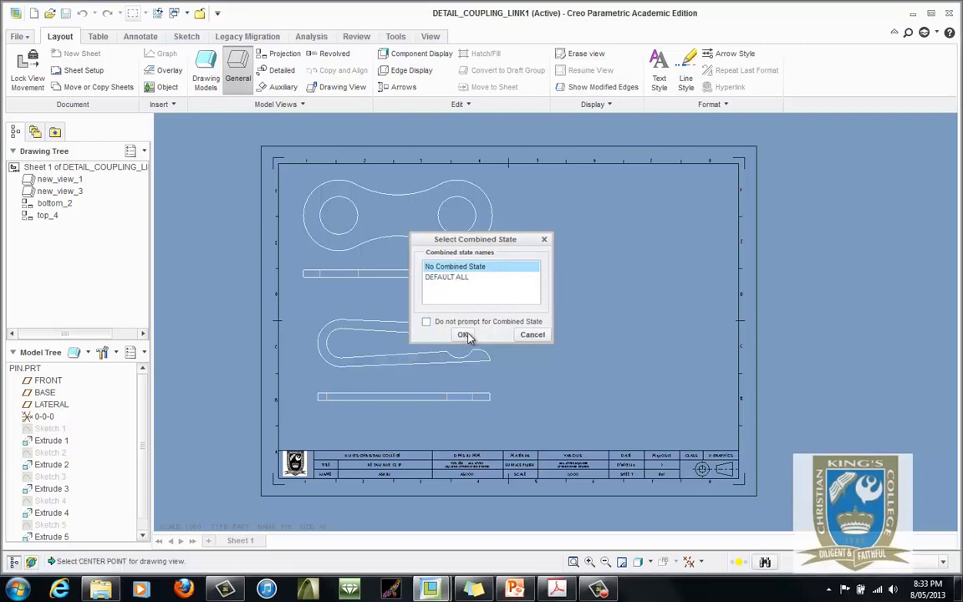
{"action": "left_click", "coordinate": [633, 310]}
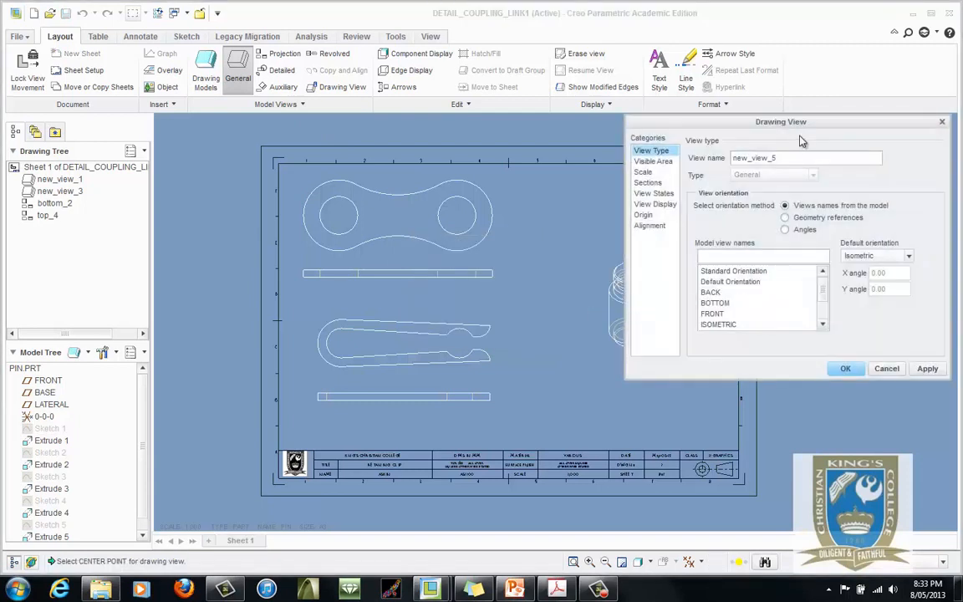
{"action": "left_click_drag", "start_coordinate": [727, 122], "coordinate": [204, 157]}
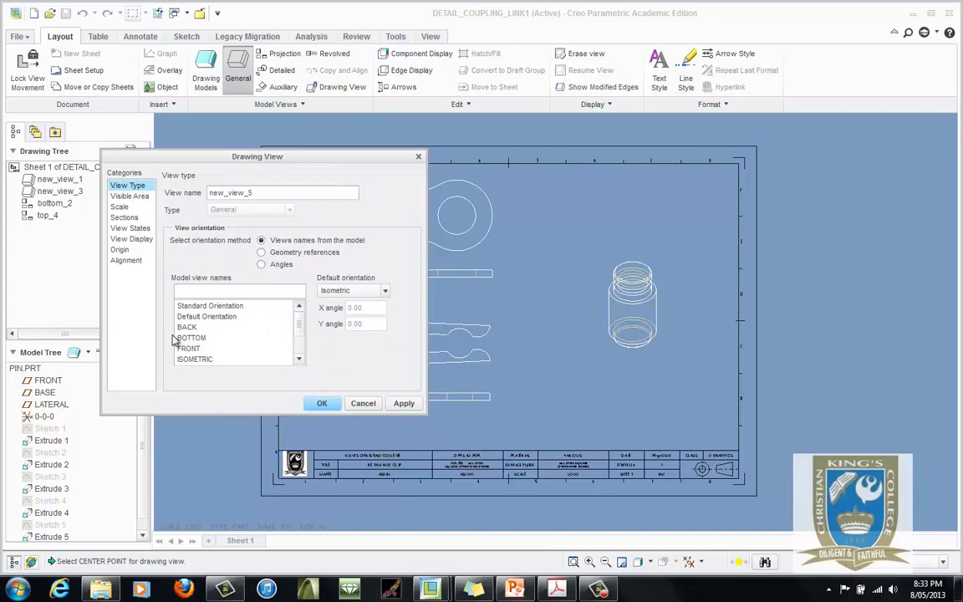
Step: Switch to the PowerPoint classwork slide to examine how the pin views are arranged, and return to the DETAIL_COUPLING_LINK1 drawing in Creo Parametric
{"action": "left_click", "coordinate": [513, 589]}
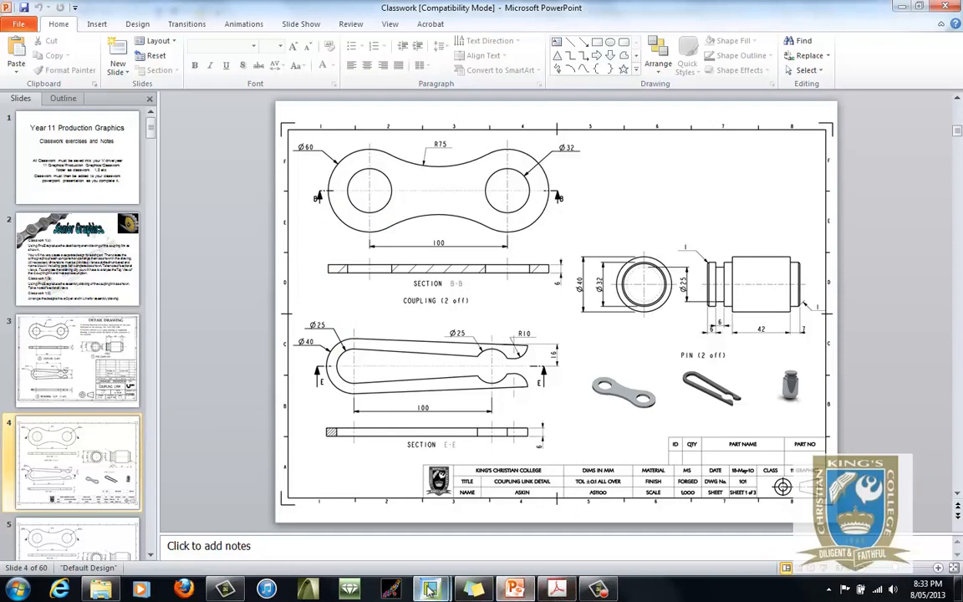
{"action": "mouse_move", "coordinate": [428, 591]}
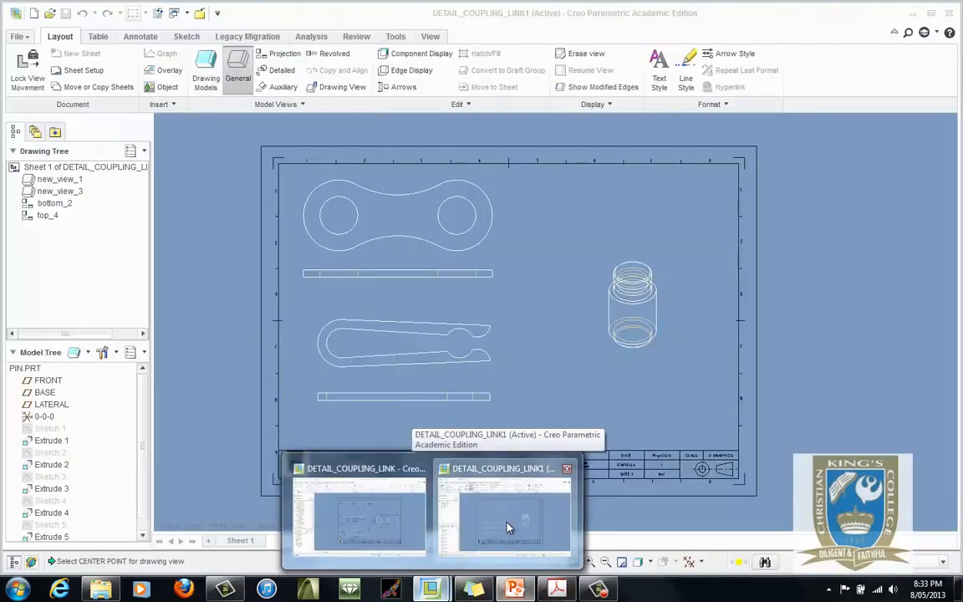
{"action": "left_click", "coordinate": [508, 527]}
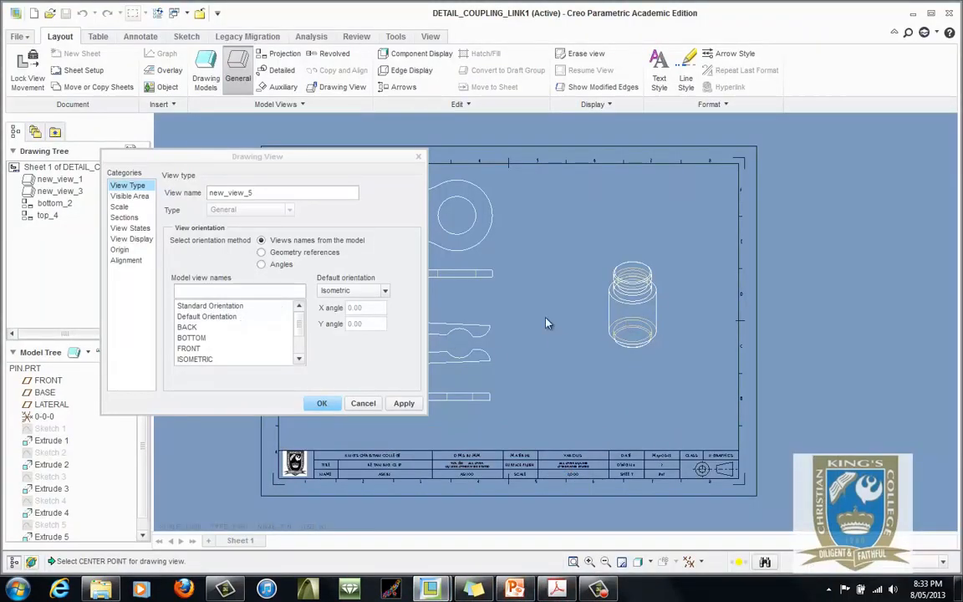
Step: Set the pin's general view to the BOTTOM orientation and move it closer to the coupling and retaining clip views
{"action": "left_click", "coordinate": [194, 327]}
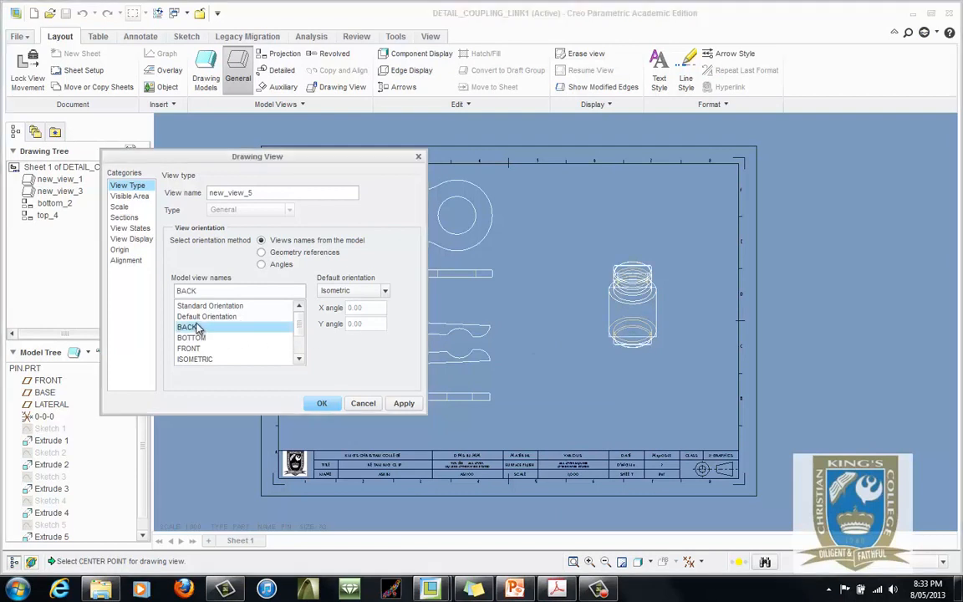
{"action": "left_click", "coordinate": [195, 337]}
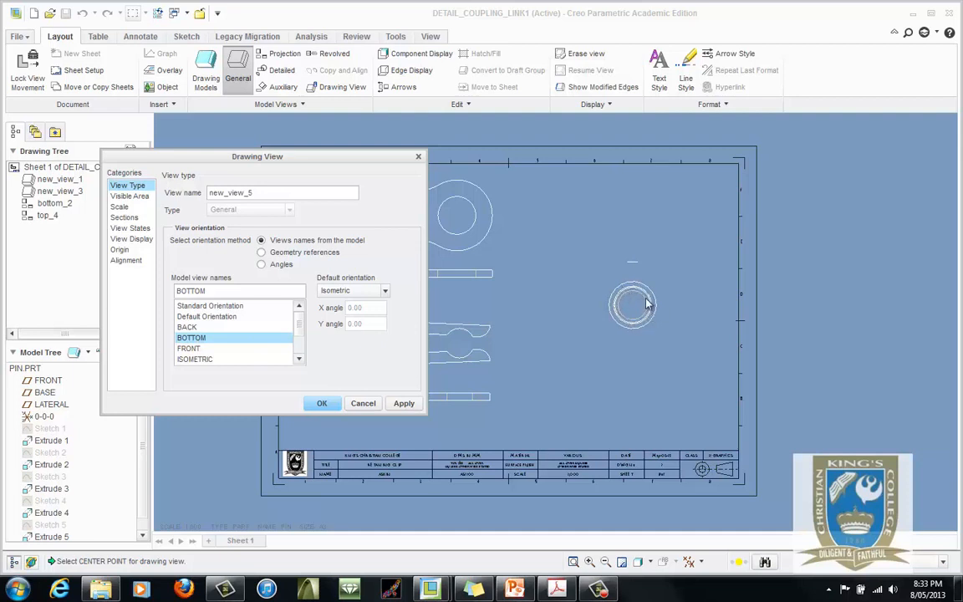
{"action": "left_click", "coordinate": [404, 404]}
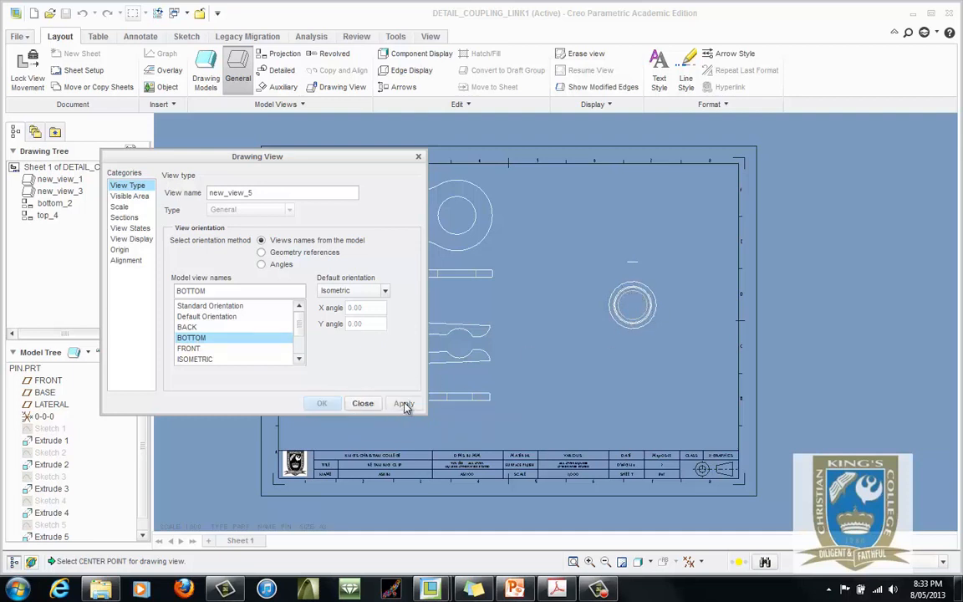
{"action": "left_click", "coordinate": [364, 403]}
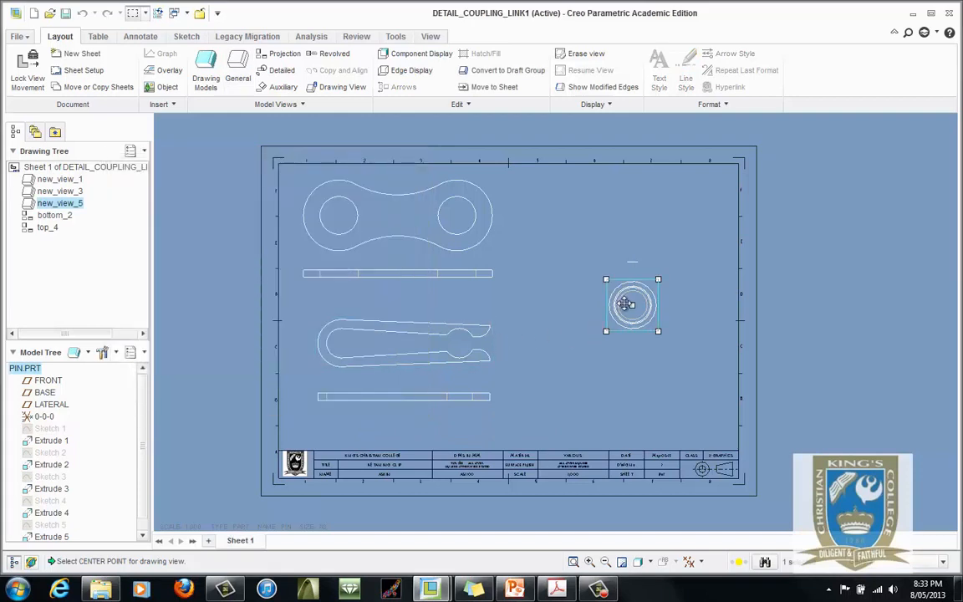
{"action": "mouse_move", "coordinate": [625, 304]}
{"action": "left_mouse_down"}
{"action": "mouse_move", "coordinate": [567, 275]}
{"action": "mouse_move", "coordinate": [507, 274]}
{"action": "mouse_move", "coordinate": [570, 307]}
{"action": "left_mouse_up"}
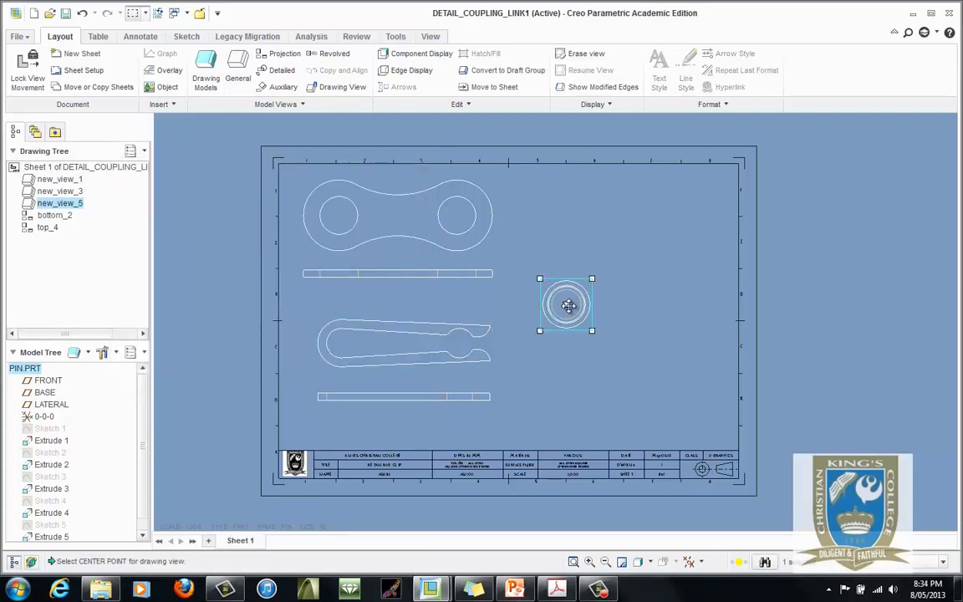
Step: Insert a projection view of the pin to the right of its circular end view
{"action": "right_click", "coordinate": [566, 305]}
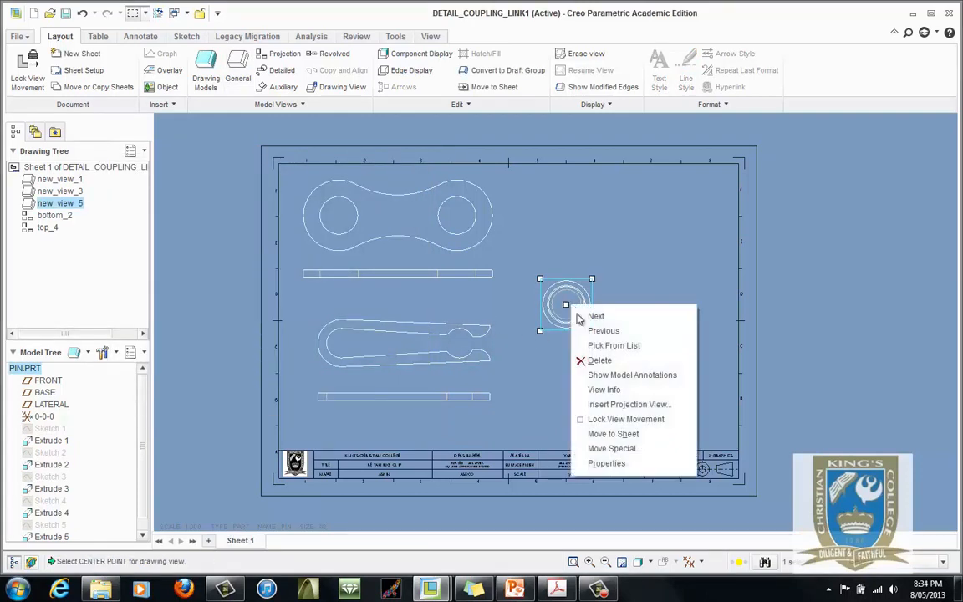
{"action": "left_click", "coordinate": [614, 405]}
{"action": "left_click", "coordinate": [660, 306]}
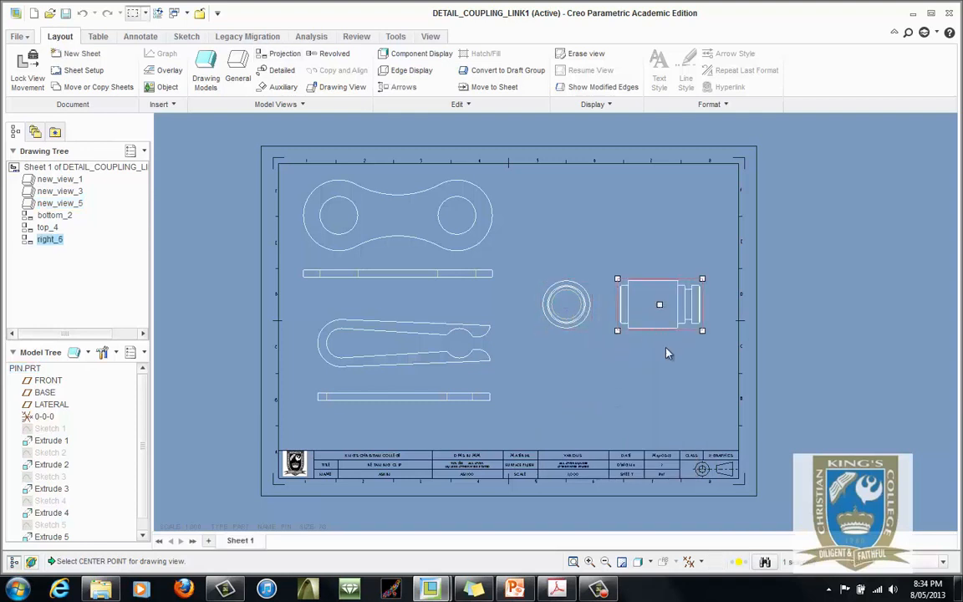
Step: Change the pin's circular end view to the TOP orientation, letting its projected side view update with it
{"action": "double_click", "coordinate": [581, 282]}
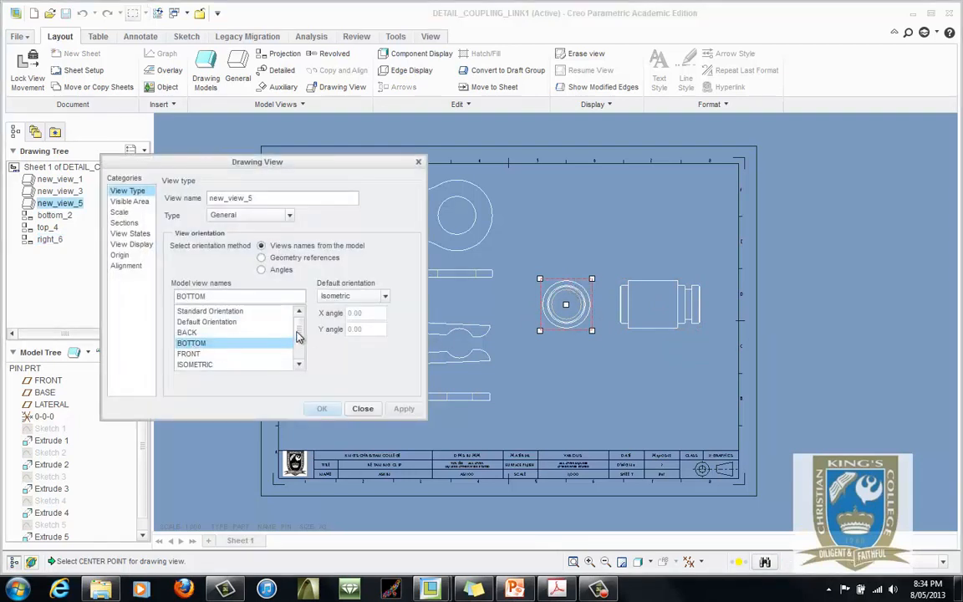
{"action": "scroll", "coordinate": [274, 311], "scroll_direction": "down", "scroll_amount": 1}
{"action": "scroll", "coordinate": [274, 308], "scroll_direction": "up", "scroll_amount": 1}
{"action": "scroll", "coordinate": [272, 305], "scroll_direction": "down", "scroll_amount": 2}
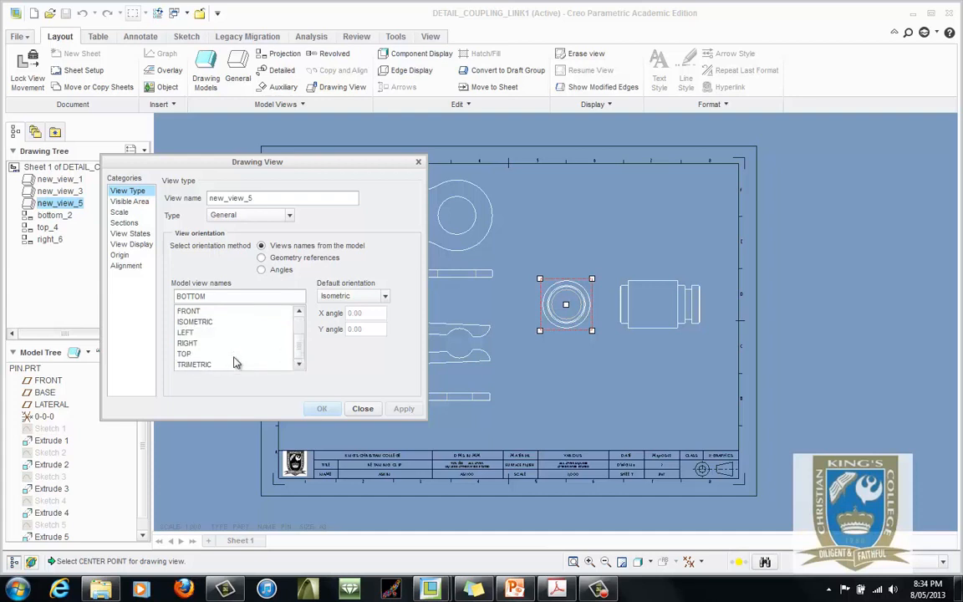
{"action": "left_click", "coordinate": [186, 354]}
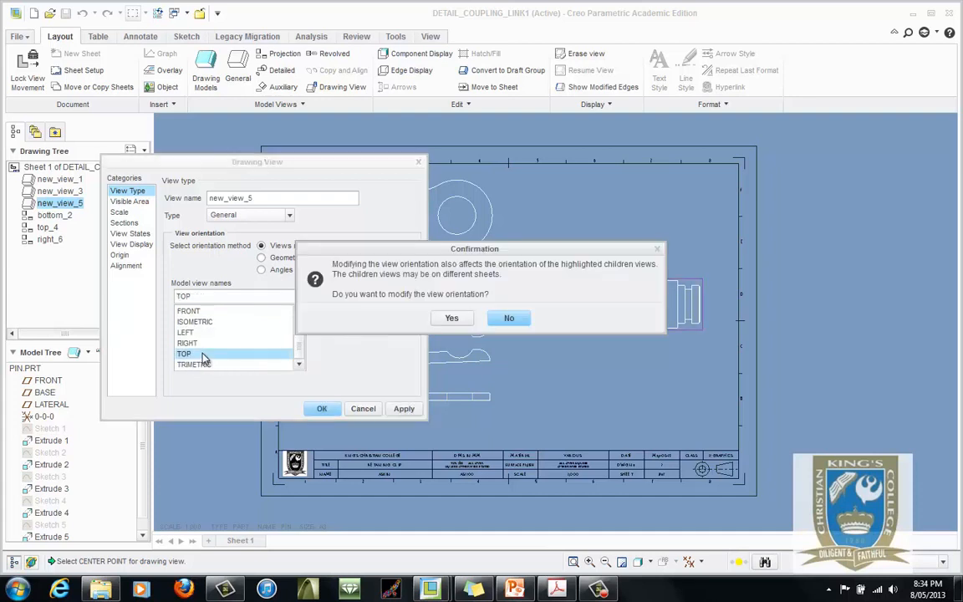
{"action": "left_click", "coordinate": [448, 318]}
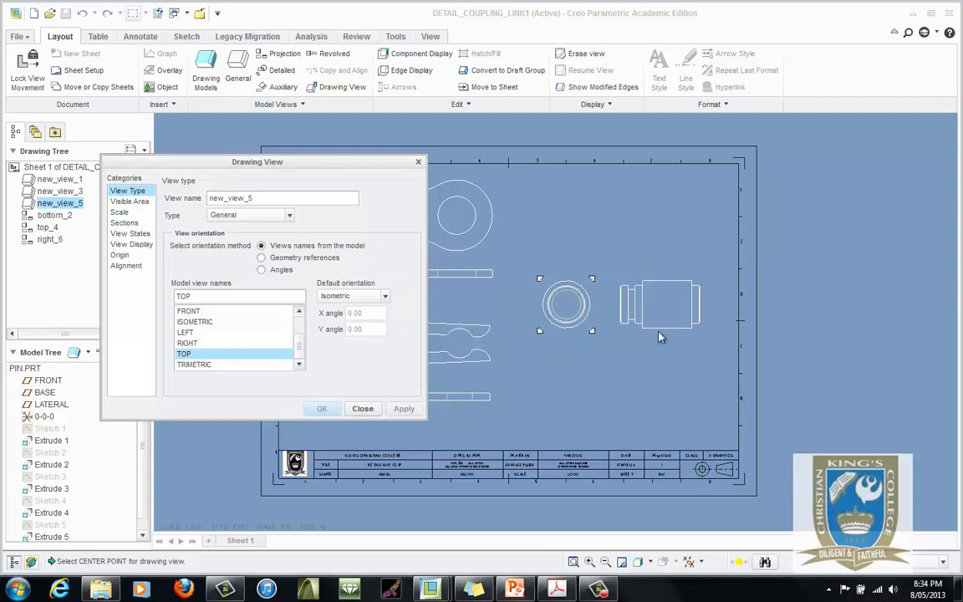
{"action": "left_click", "coordinate": [362, 409]}
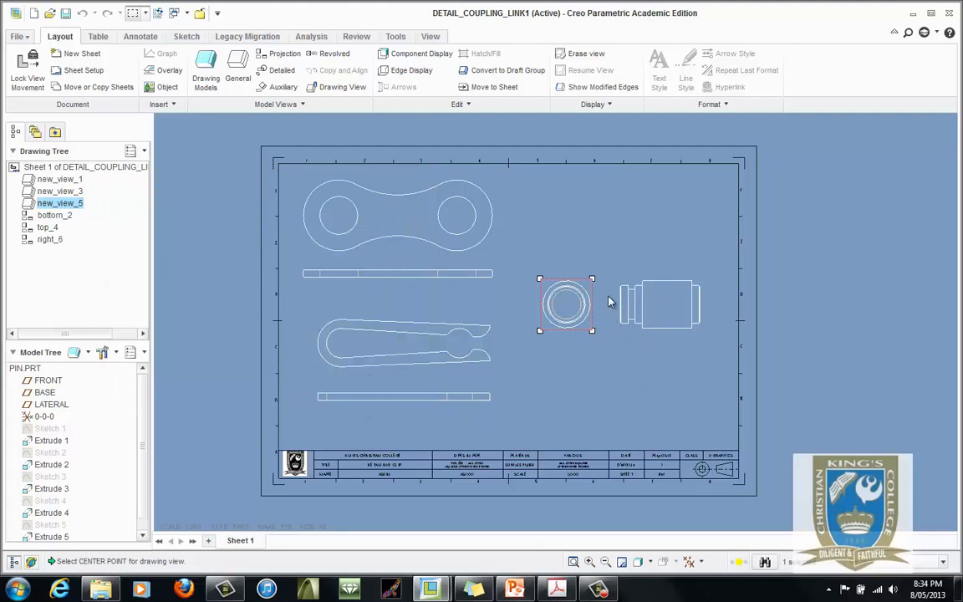
{"action": "left_click", "coordinate": [685, 258]}
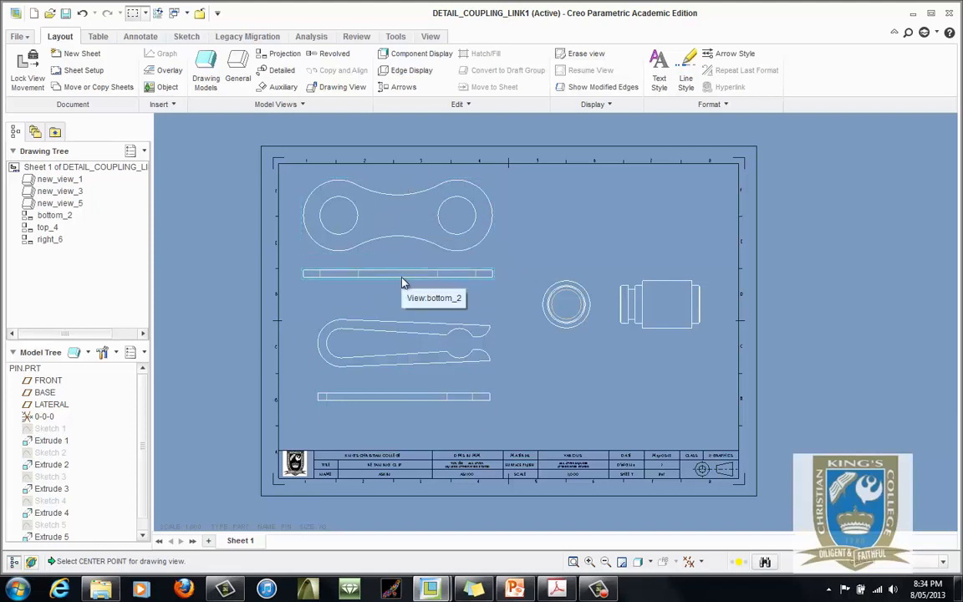
Step: Switch to the finished drawing mx10fx40.pdf in Adobe Acrobat to examine its dimensions and centre lines, and return to the Creo Parametric drawing
{"action": "left_click", "coordinate": [562, 591]}
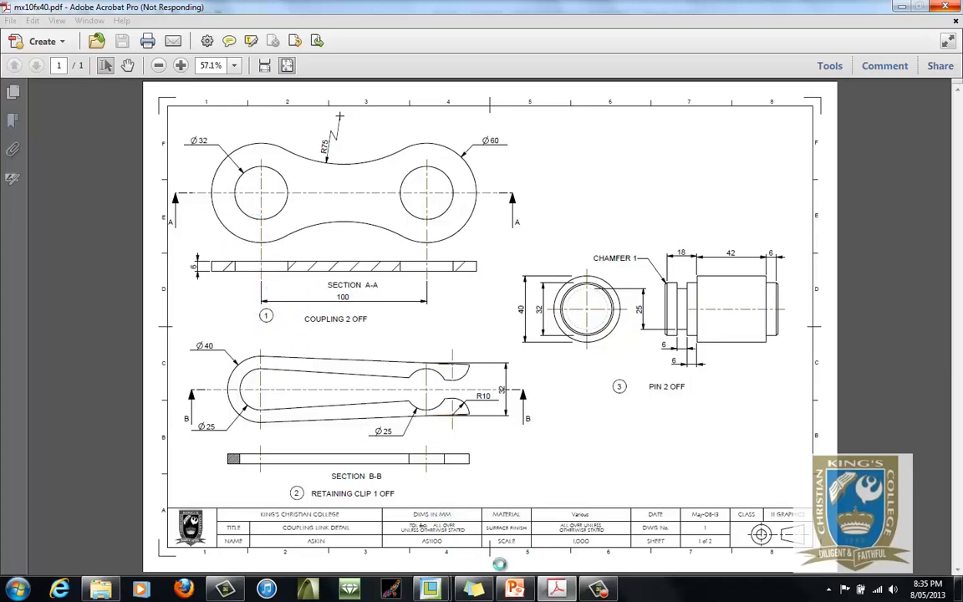
{"action": "mouse_move", "coordinate": [430, 590]}
{"action": "left_click", "coordinate": [407, 528]}
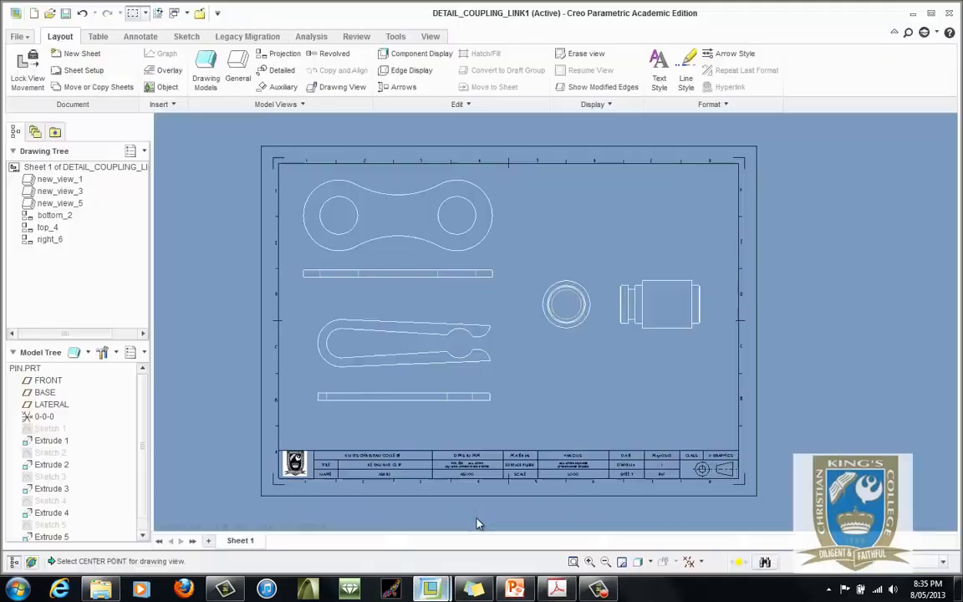
Step: Show the Ø32 hole diameter and 100 hole spacing model dimensions on the coupling's front view, dismissing the Windows colour scheme prompt
{"action": "left_click", "coordinate": [150, 39]}
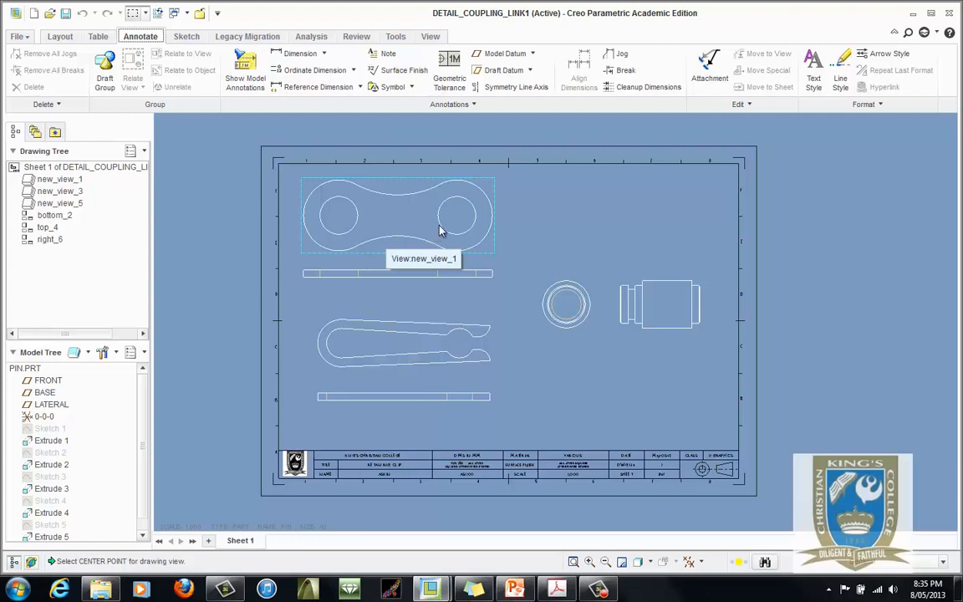
{"action": "left_click", "coordinate": [410, 218]}
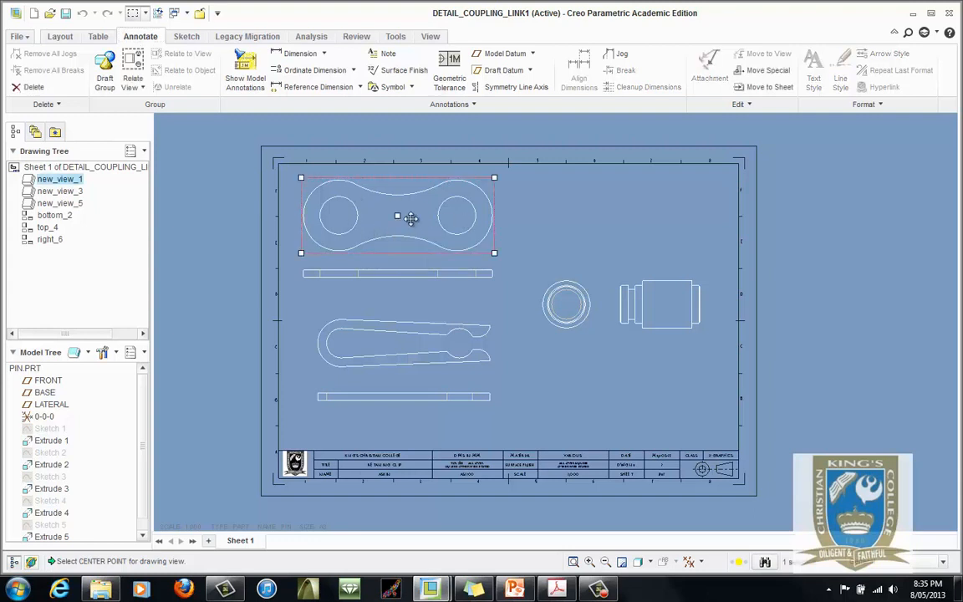
{"action": "left_click", "coordinate": [245, 67]}
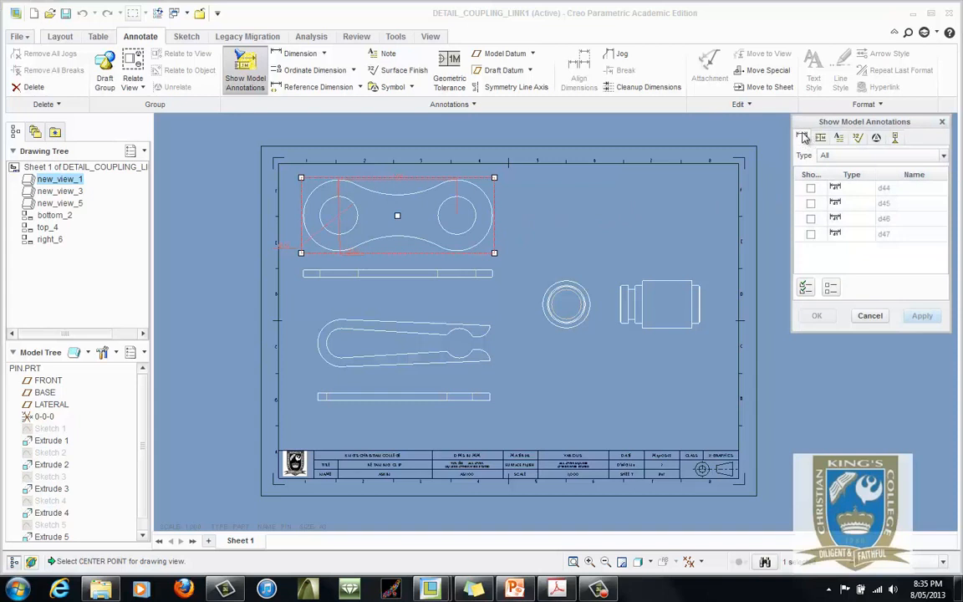
{"action": "left_click_drag", "start_coordinate": [744, 119], "coordinate": [643, 125]}
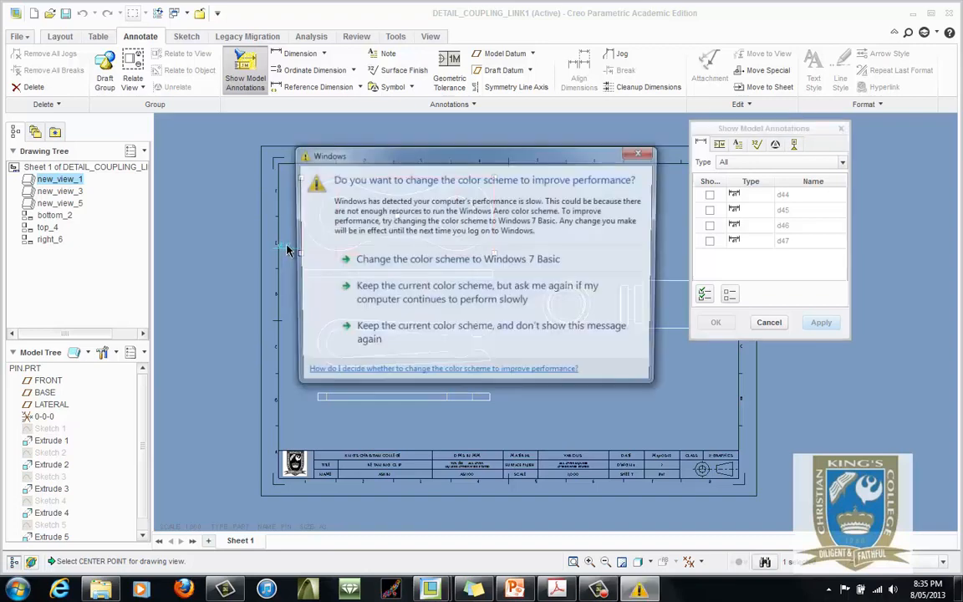
{"action": "left_click", "coordinate": [645, 154]}
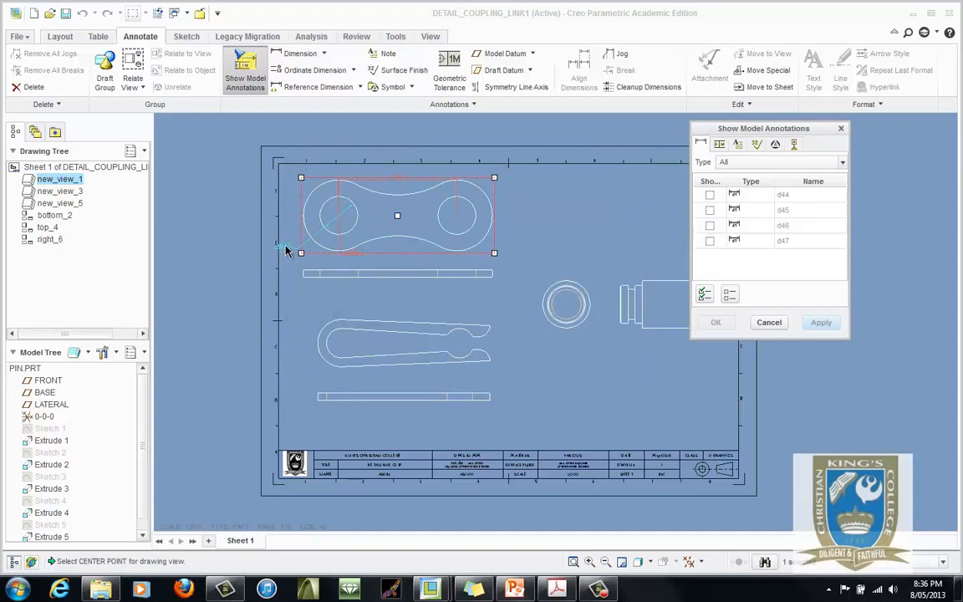
{"action": "left_click", "coordinate": [287, 250]}
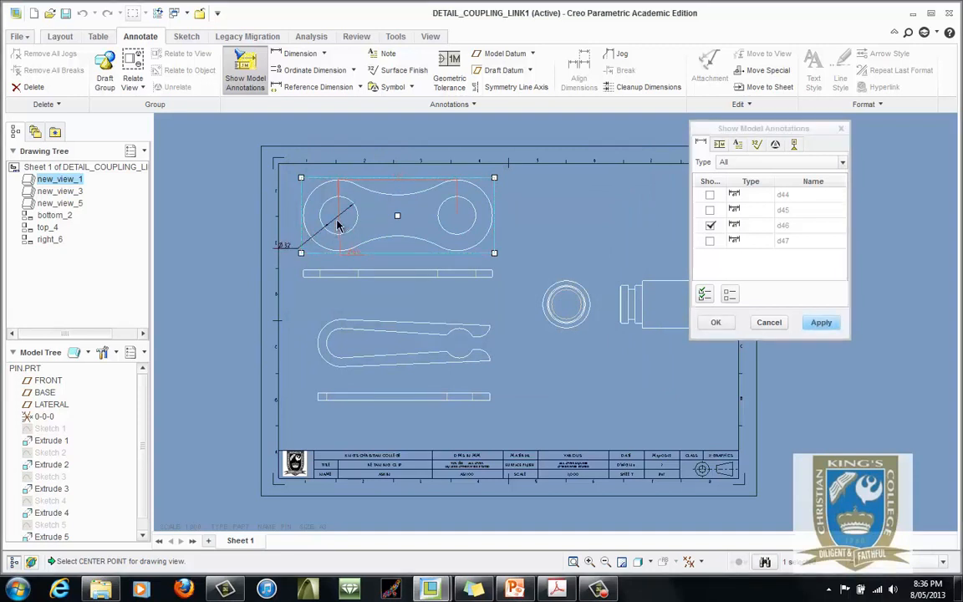
{"action": "left_click", "coordinate": [710, 225]}
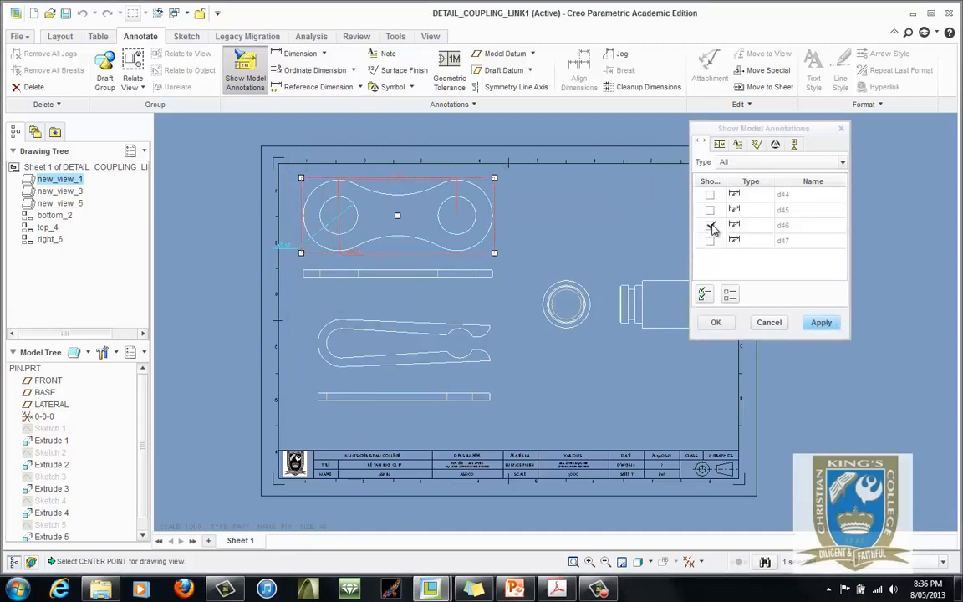
{"action": "left_click", "coordinate": [709, 226]}
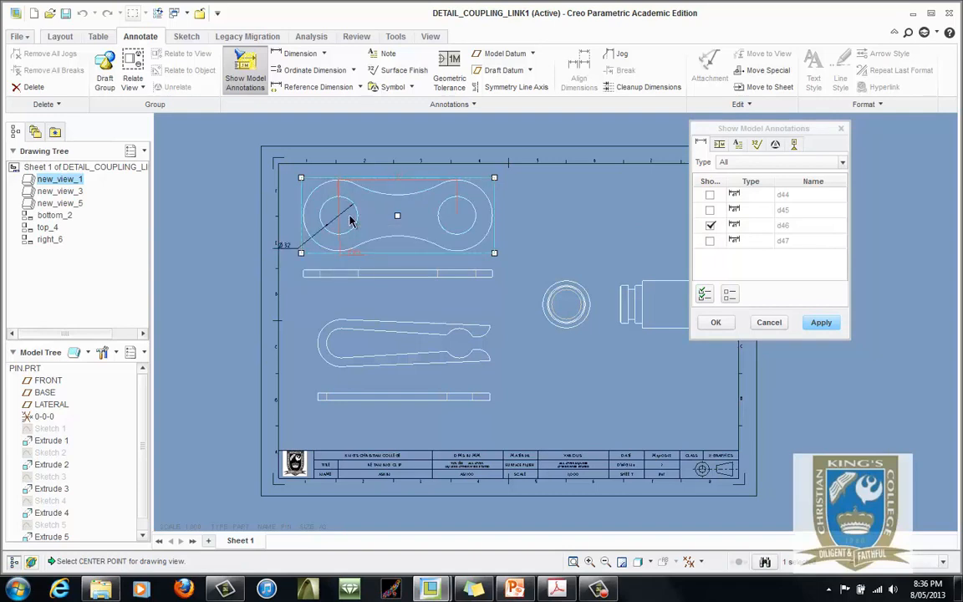
{"action": "left_click", "coordinate": [401, 181]}
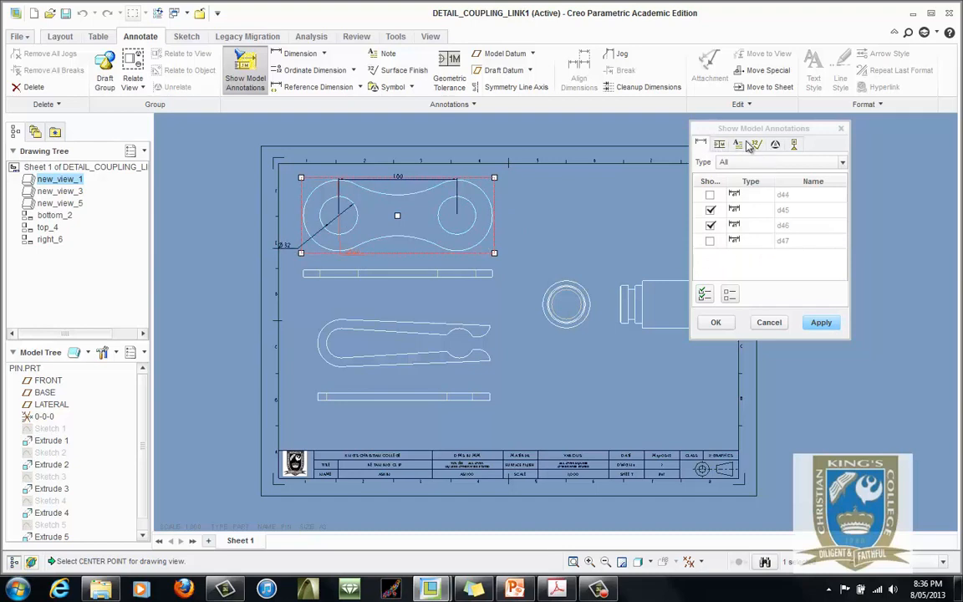
Step: Show the hole axes A_2 and A_3 on the coupling's front view, apply the chosen annotations and close the annotation settings
{"action": "left_click", "coordinate": [797, 145]}
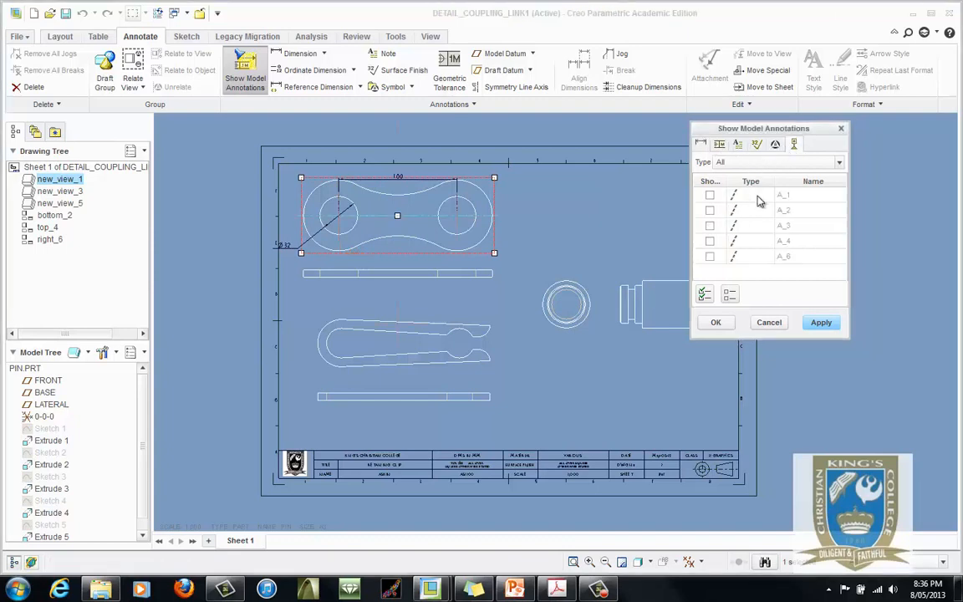
{"action": "left_click", "coordinate": [457, 229]}
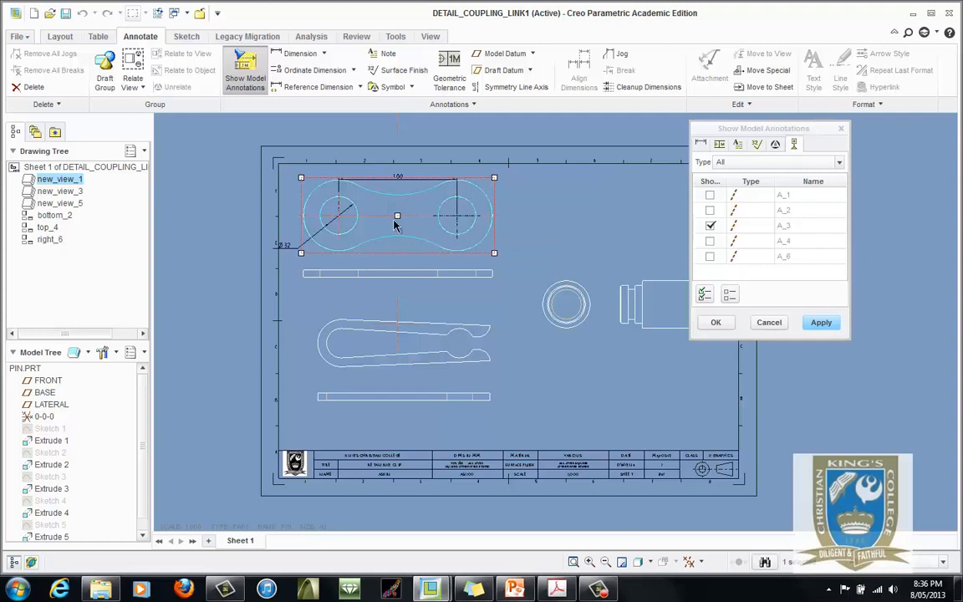
{"action": "left_click", "coordinate": [340, 233]}
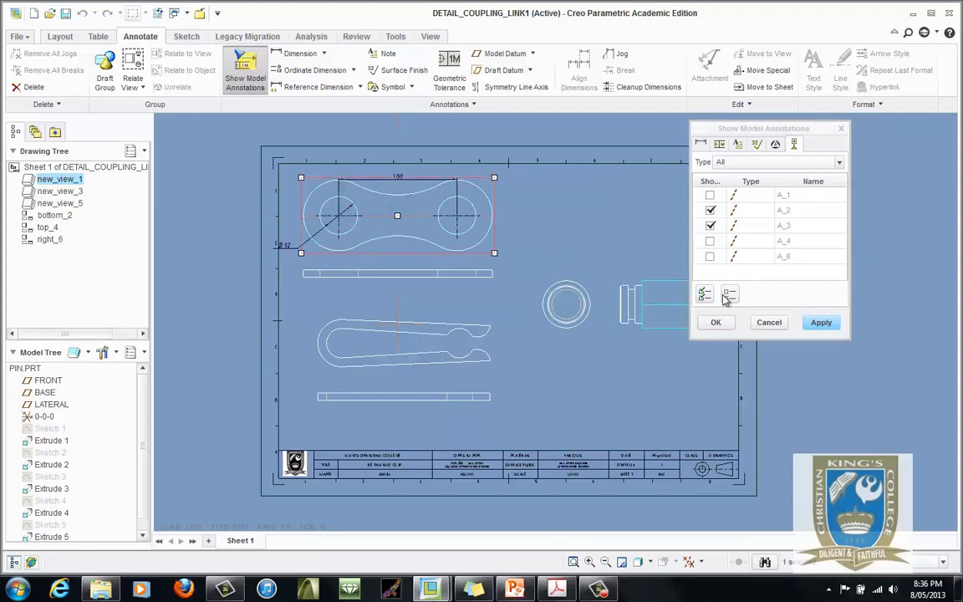
{"action": "left_click", "coordinate": [820, 322]}
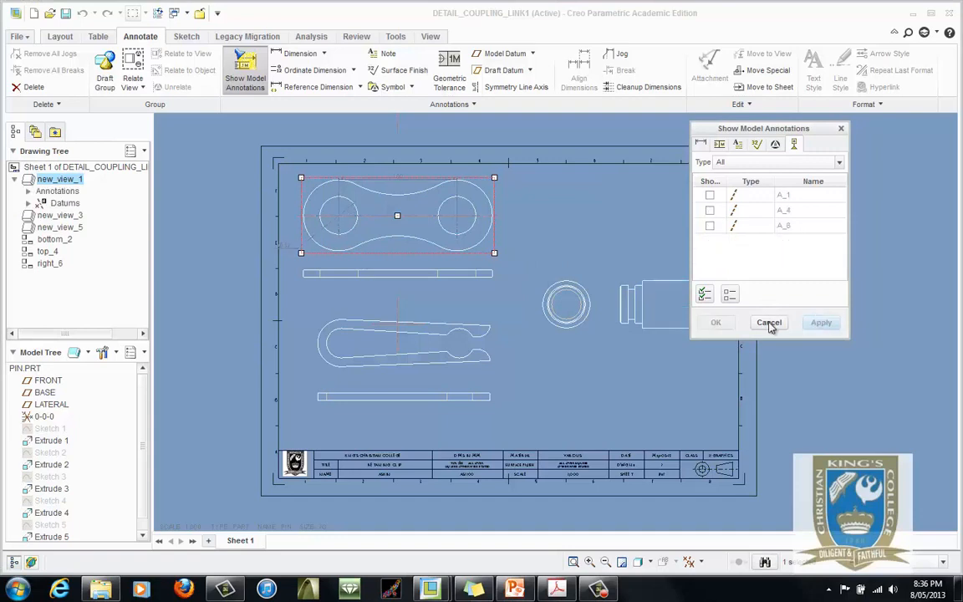
{"action": "left_click", "coordinate": [769, 323]}
Step: Move the coupling's 100 hole spacing dimension from above the front view to just below the bottom view
{"action": "scroll", "coordinate": [348, 241], "scroll_direction": "up", "scroll_amount": 1}
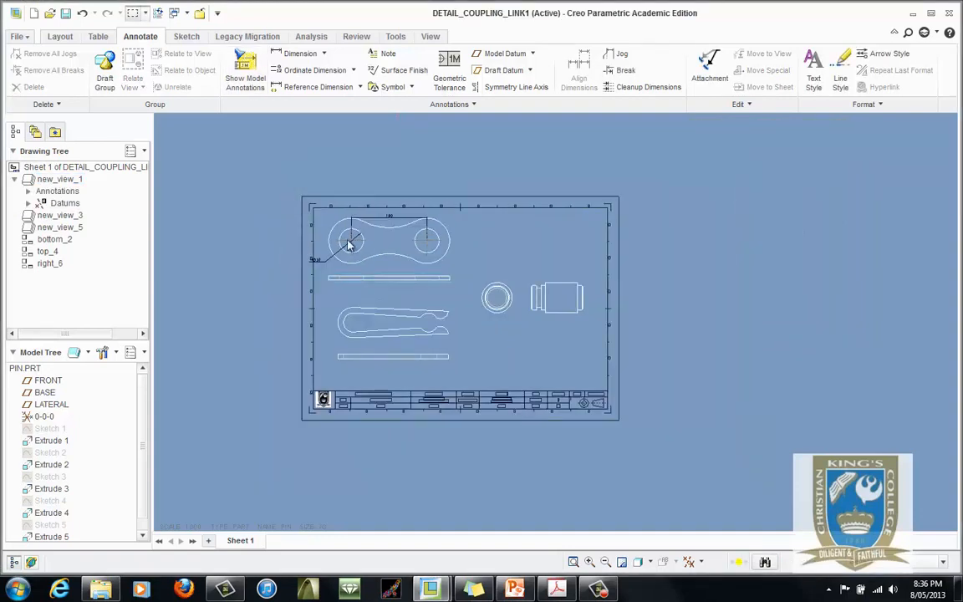
{"action": "scroll", "coordinate": [346, 238], "scroll_direction": "down", "scroll_amount": 4}
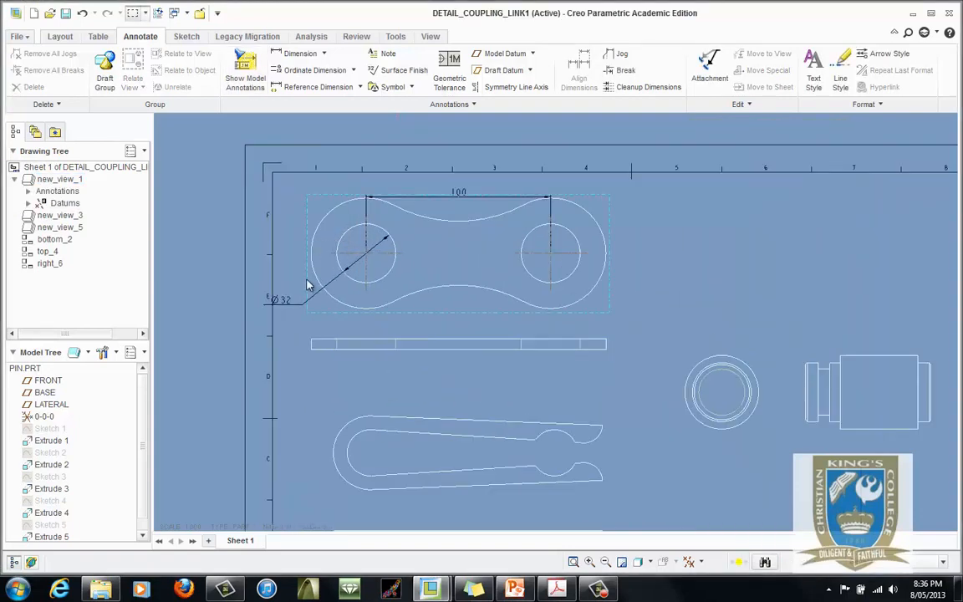
{"action": "left_click", "coordinate": [462, 198]}
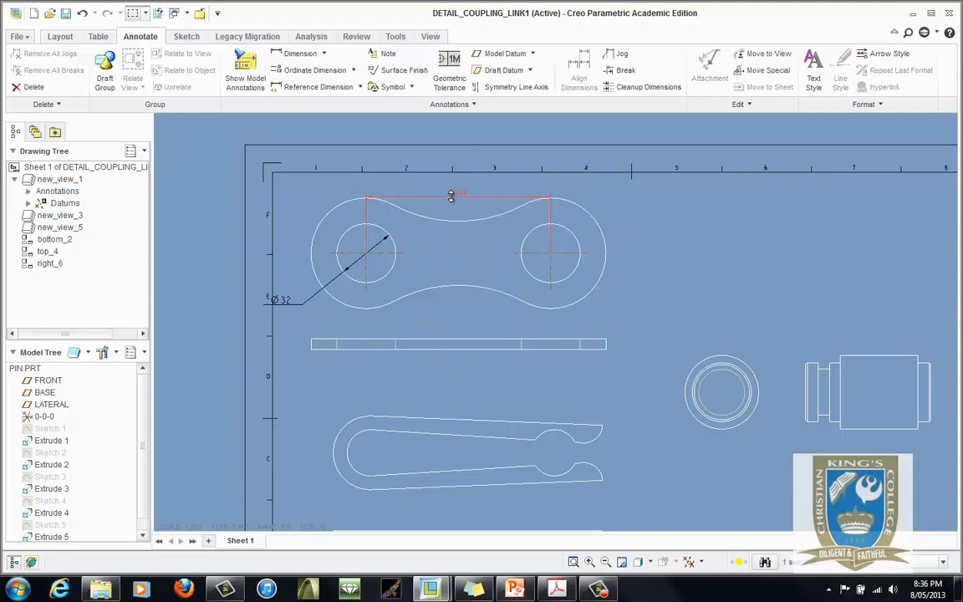
{"action": "left_click_drag", "start_coordinate": [450, 195], "coordinate": [471, 372]}
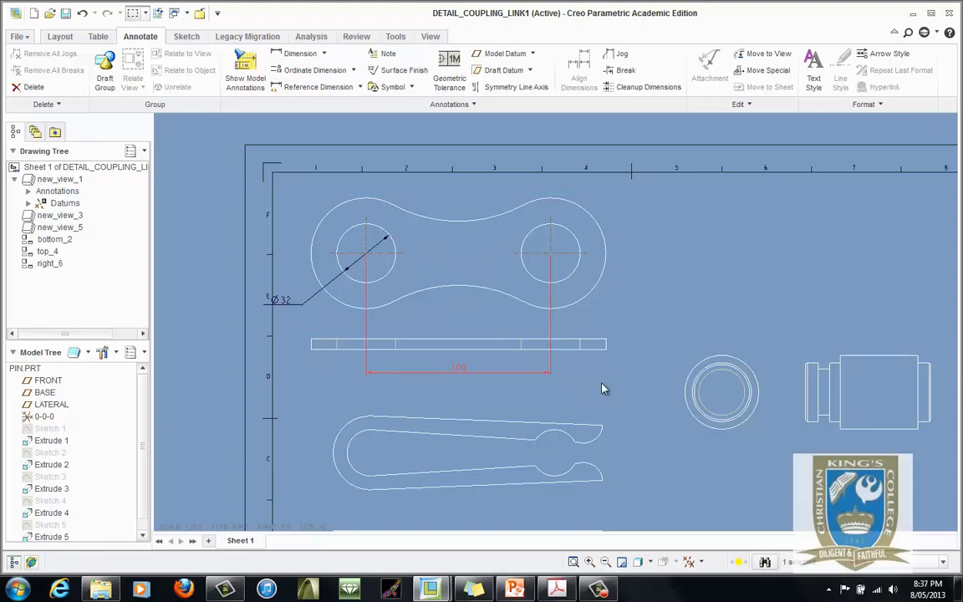
{"action": "left_click", "coordinate": [632, 301]}
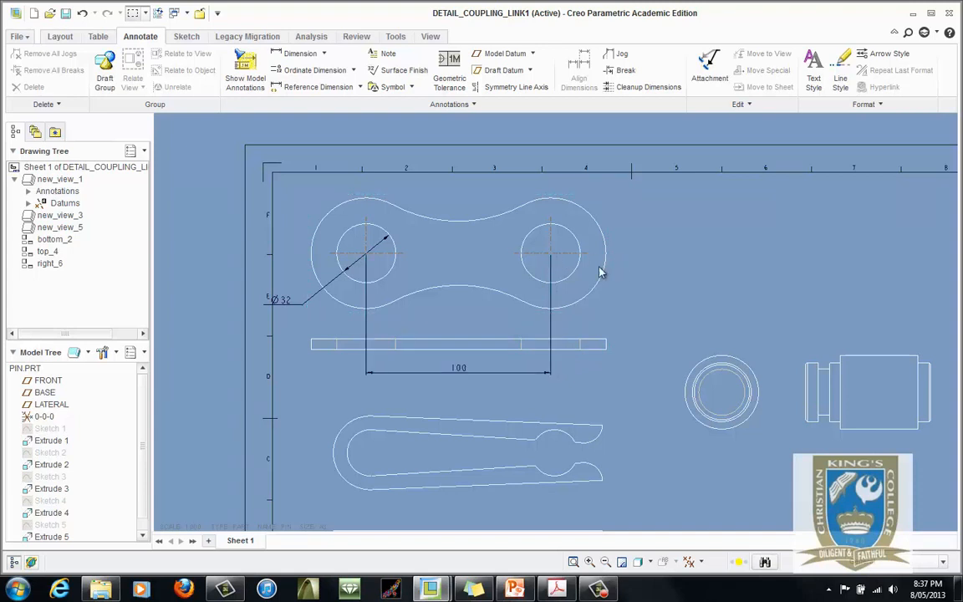
Step: Shorten both extension lines of the 100 dimension so that they start between the coupling's front and bottom views
{"action": "left_click", "coordinate": [551, 278]}
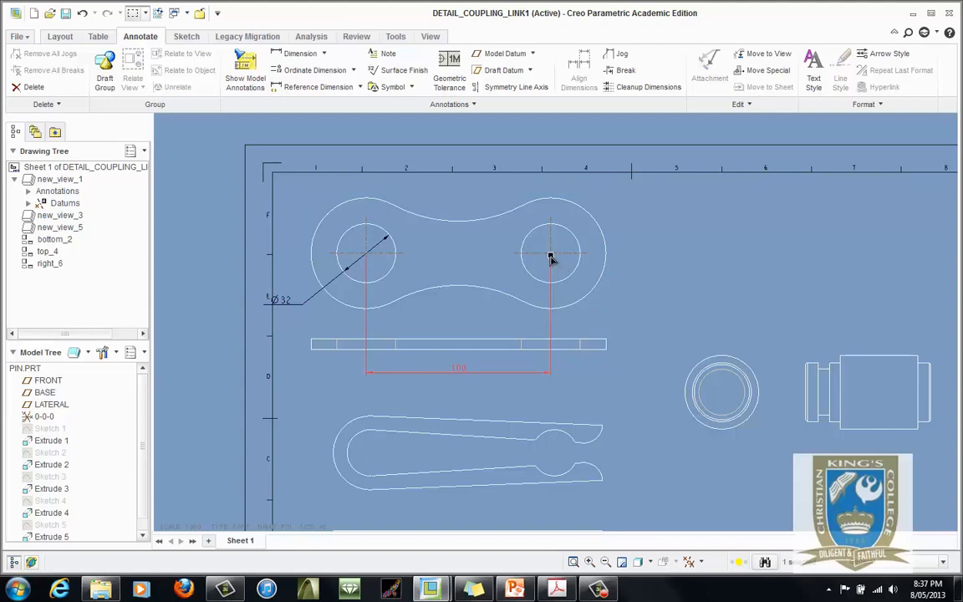
{"action": "left_click_drag", "start_coordinate": [551, 257], "coordinate": [551, 319]}
{"action": "left_click_drag", "start_coordinate": [367, 256], "coordinate": [373, 325]}
Step: Extend the vertical centre lines of both coupling holes to just past the outline, above and below, on the front view
{"action": "left_click", "coordinate": [552, 278]}
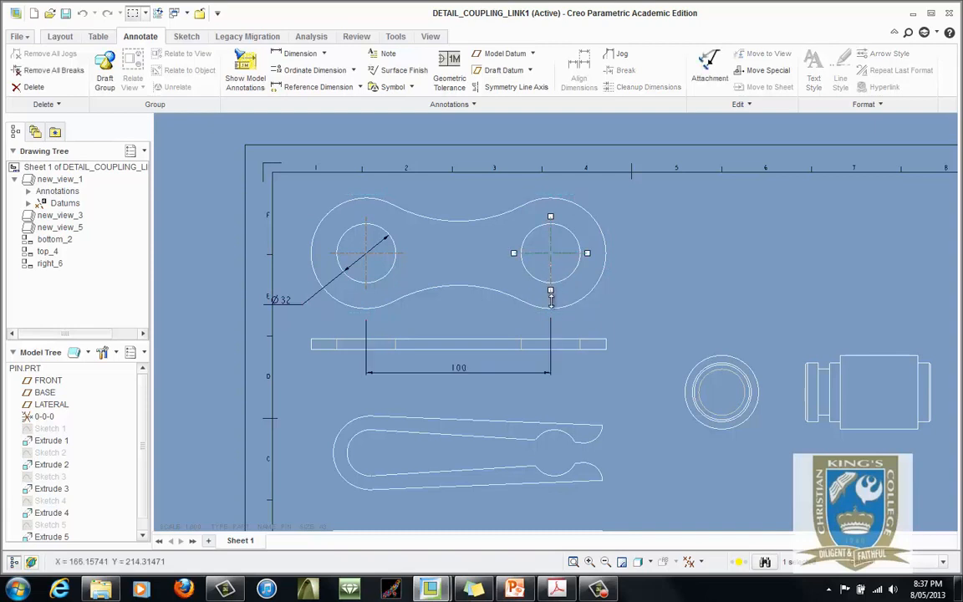
{"action": "left_click_drag", "start_coordinate": [551, 294], "coordinate": [550, 314]}
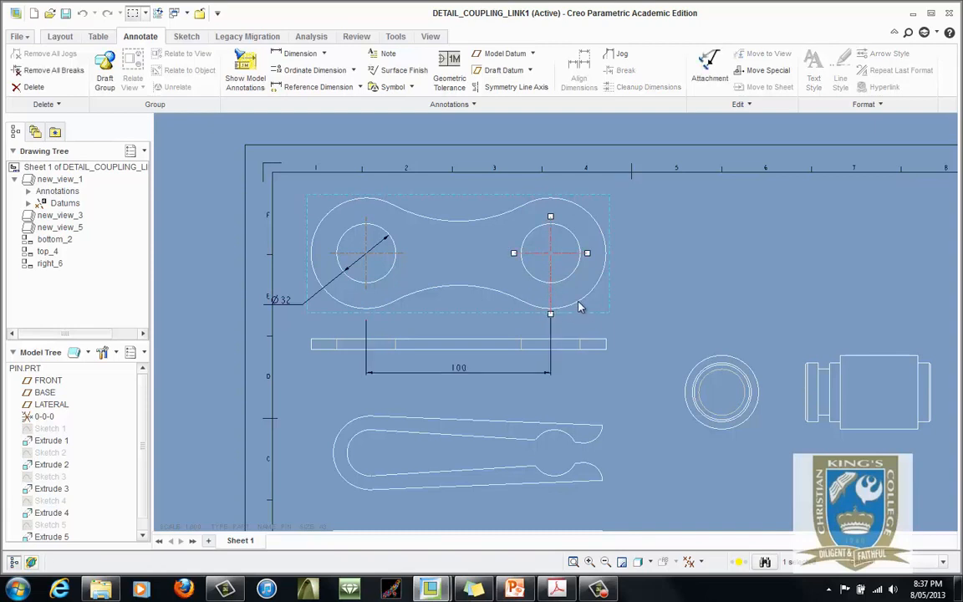
{"action": "left_click", "coordinate": [369, 284]}
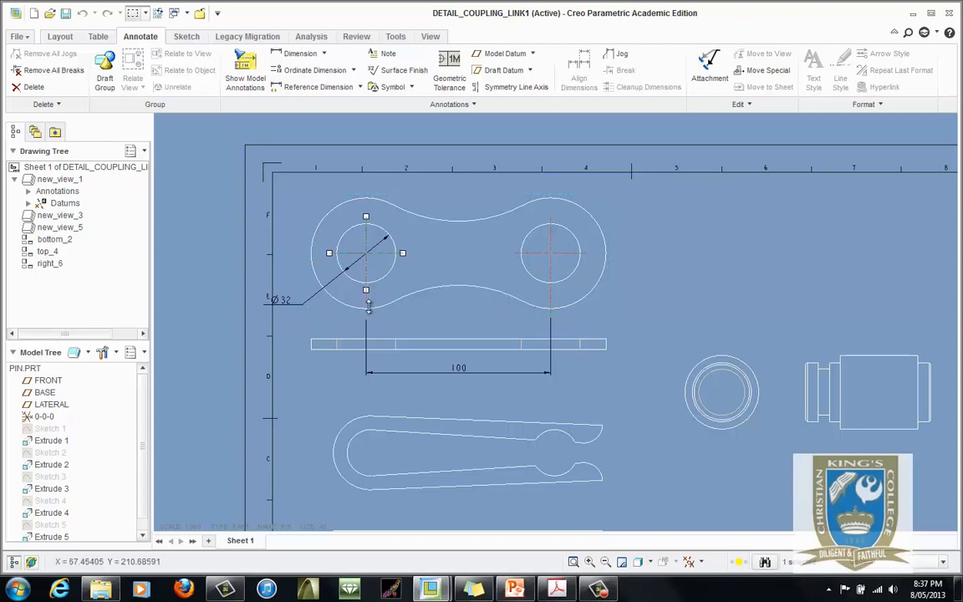
{"action": "left_click_drag", "start_coordinate": [368, 314], "coordinate": [366, 314]}
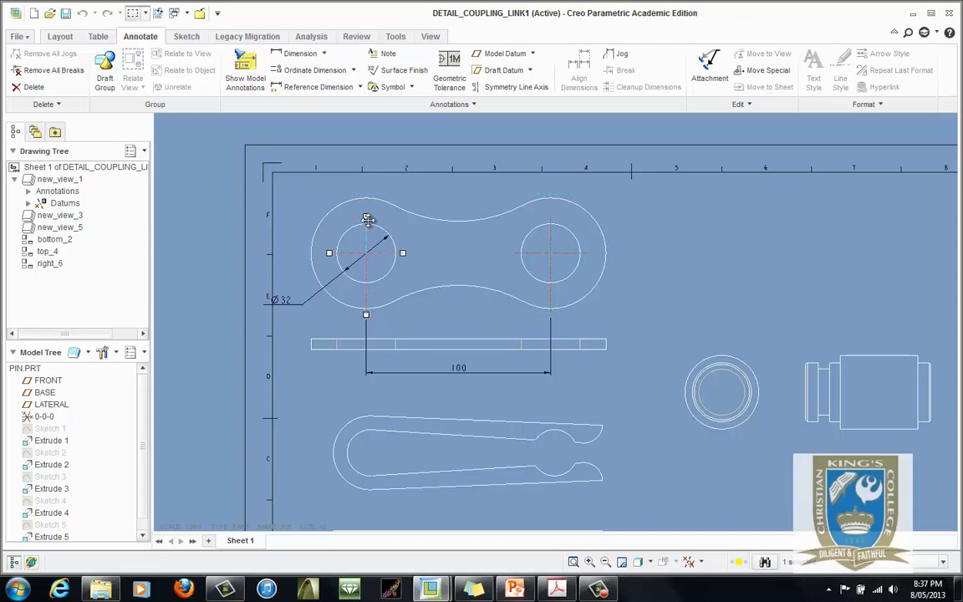
{"action": "left_click_drag", "start_coordinate": [367, 214], "coordinate": [366, 193]}
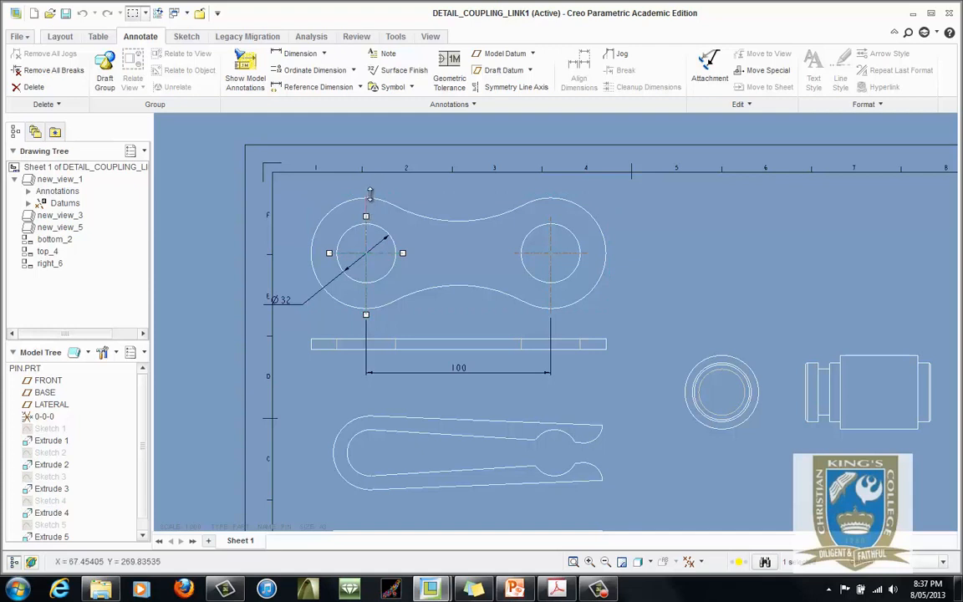
{"action": "left_click", "coordinate": [552, 224]}
{"action": "left_click_drag", "start_coordinate": [551, 215], "coordinate": [551, 192]}
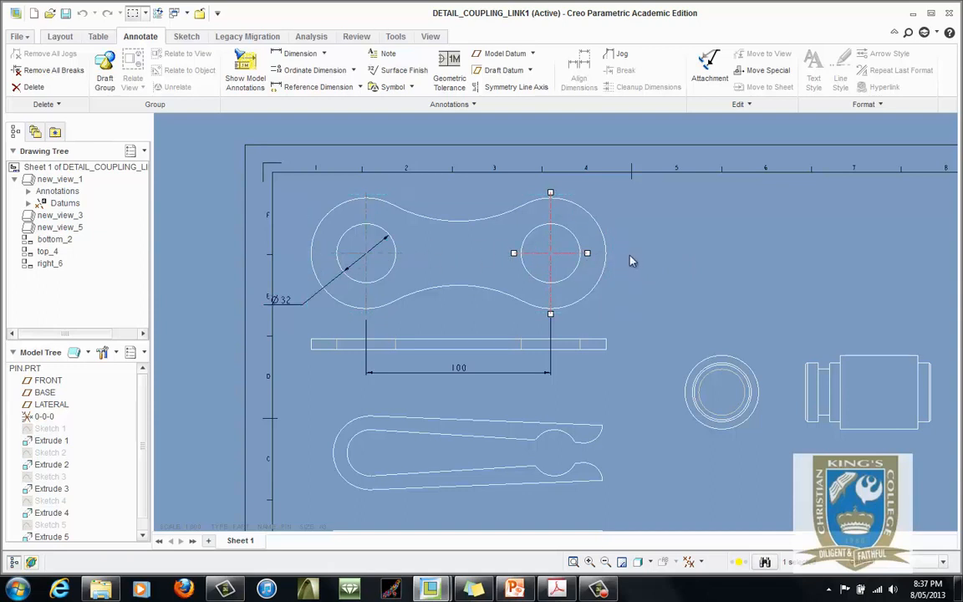
{"action": "left_click", "coordinate": [699, 293]}
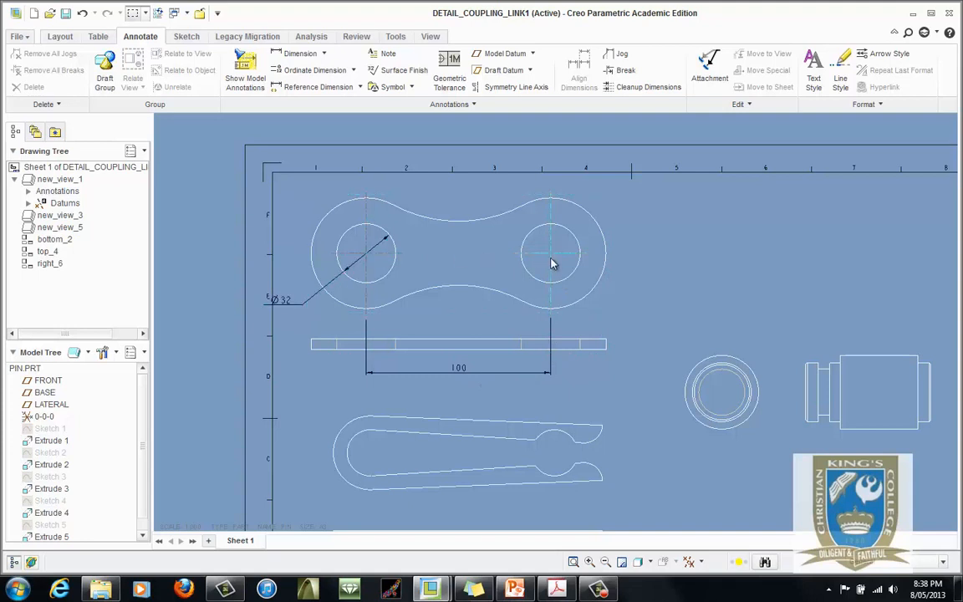
Step: Move the Ø32 dimension inside the sheet border, below and left of the left hole, and flip its arrows
{"action": "left_click", "coordinate": [288, 303]}
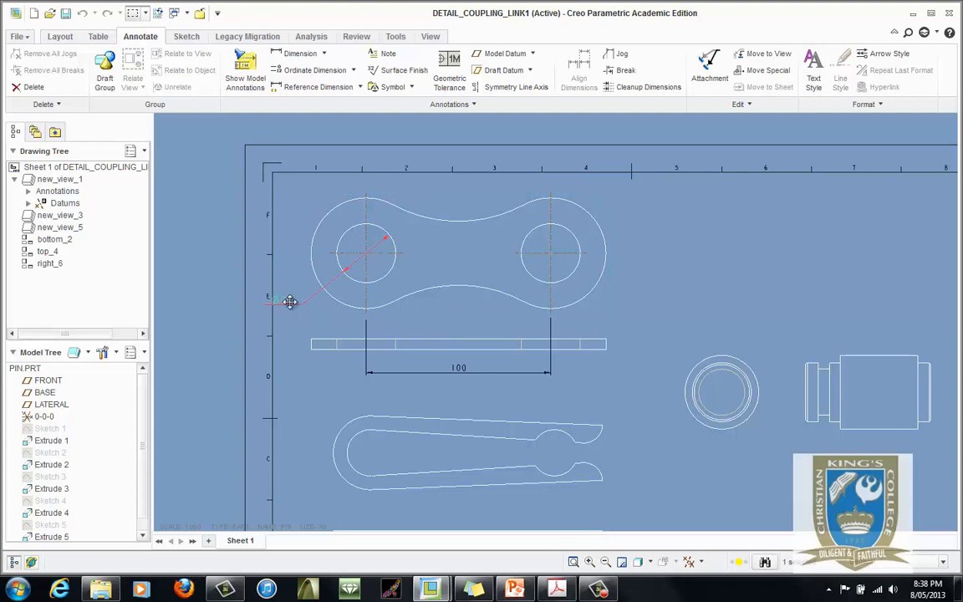
{"action": "left_click_drag", "start_coordinate": [290, 303], "coordinate": [316, 311]}
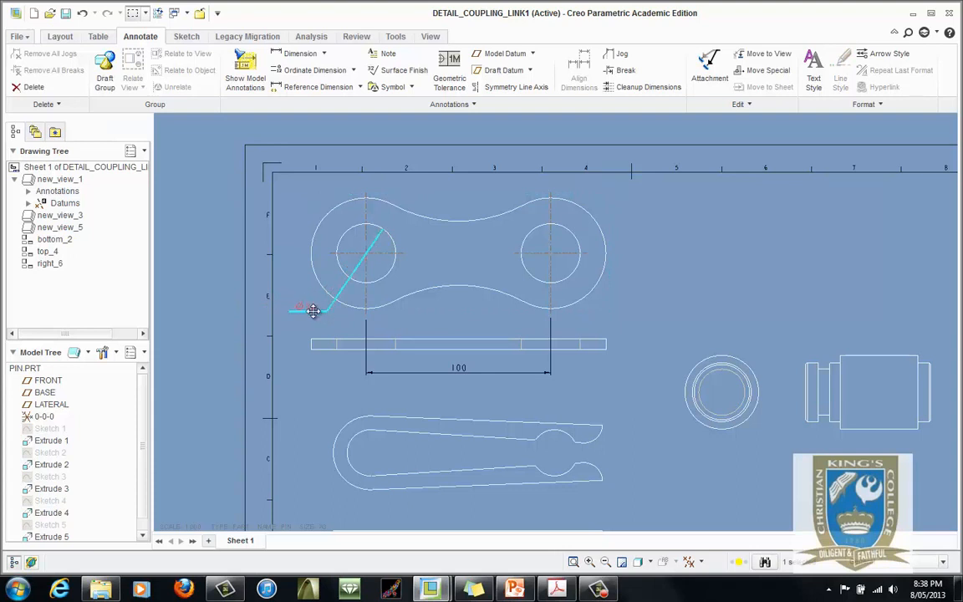
{"action": "right_click", "coordinate": [314, 309]}
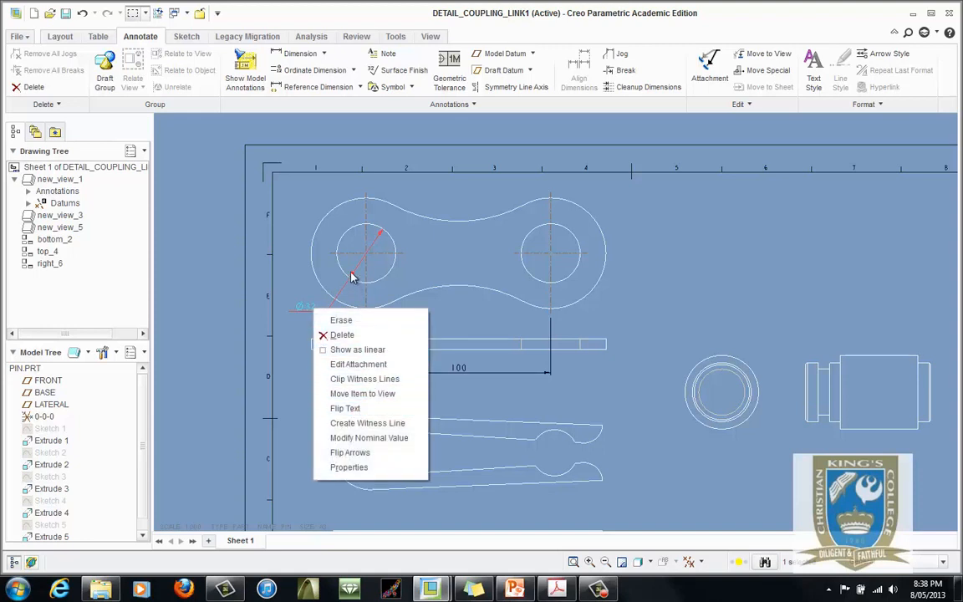
{"action": "left_click", "coordinate": [359, 452]}
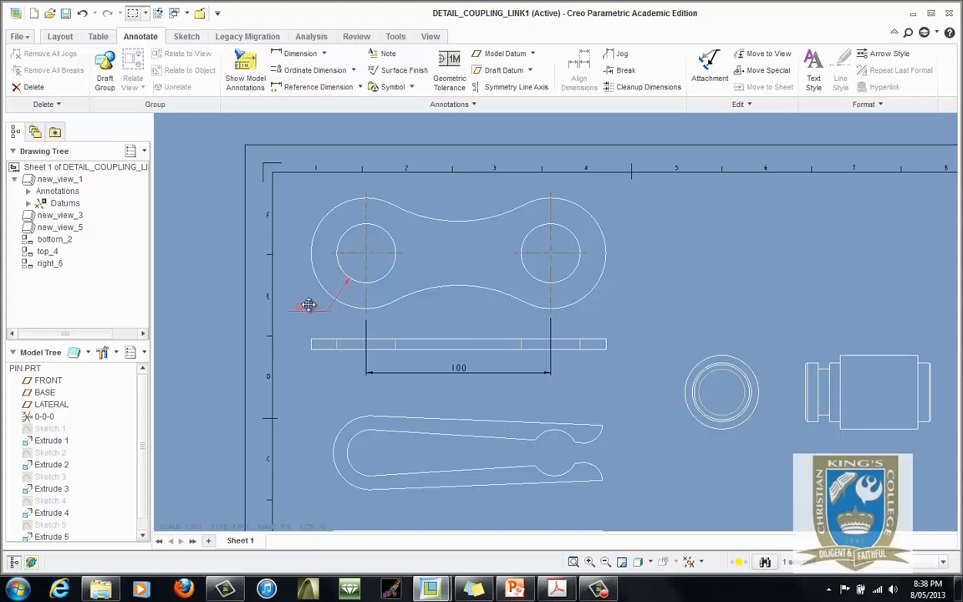
Step: Move the Ø32 dimension up to the right of the left hole, above the coupling's waist, and flip its text
{"action": "left_click_drag", "start_coordinate": [306, 309], "coordinate": [429, 190]}
{"action": "right_click", "coordinate": [422, 194]}
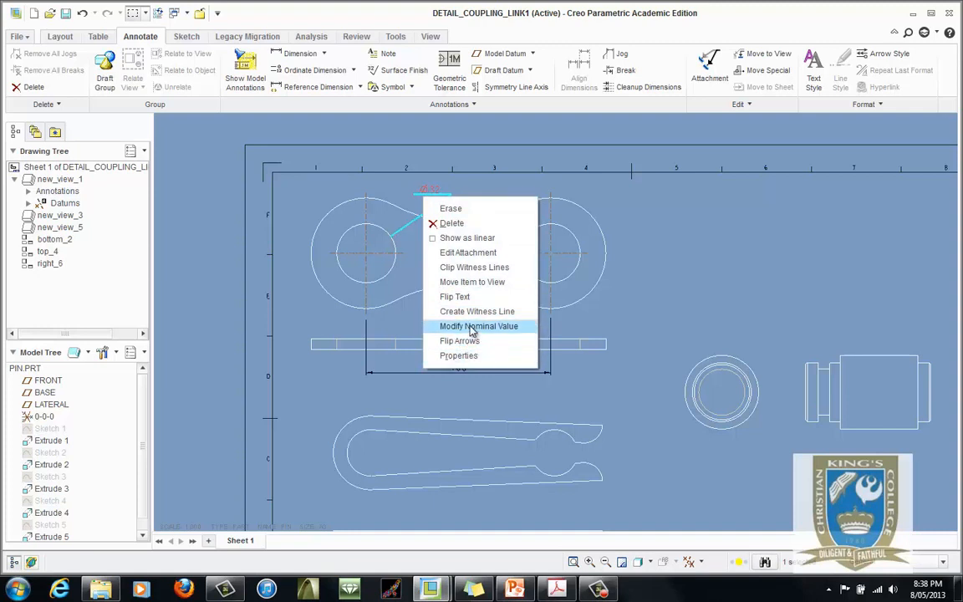
{"action": "left_click", "coordinate": [469, 297]}
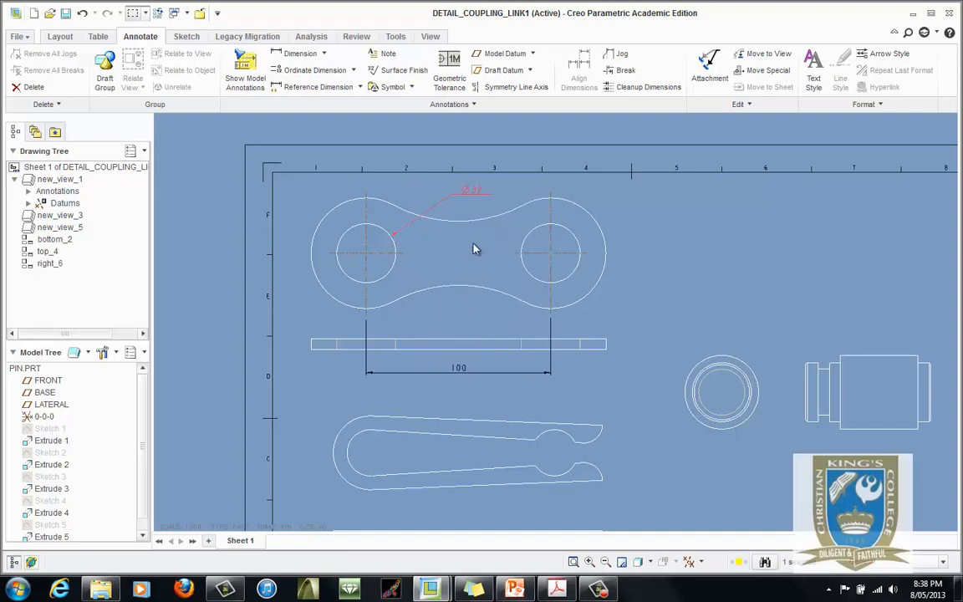
{"action": "left_click_drag", "start_coordinate": [470, 190], "coordinate": [440, 198]}
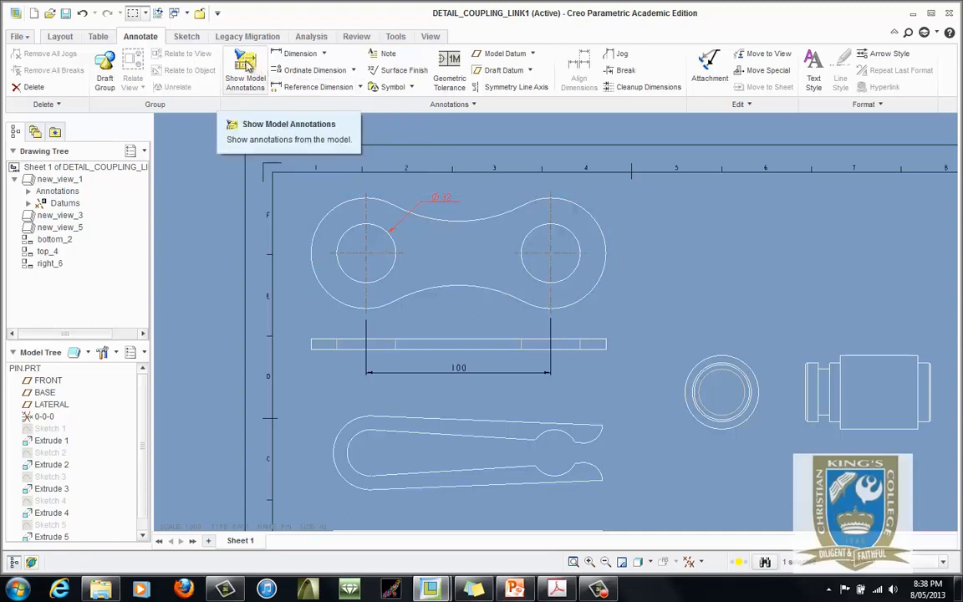
Step: Add a diameter dimension attached on entity to the coupling's outer right end arc, placed at its upper right
{"action": "left_click", "coordinate": [303, 55]}
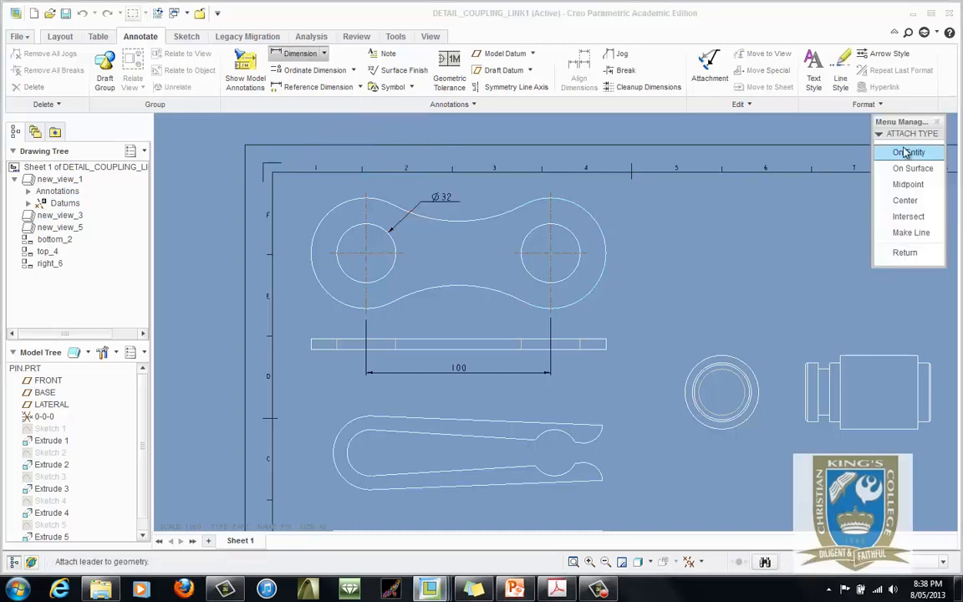
{"action": "left_click", "coordinate": [909, 154]}
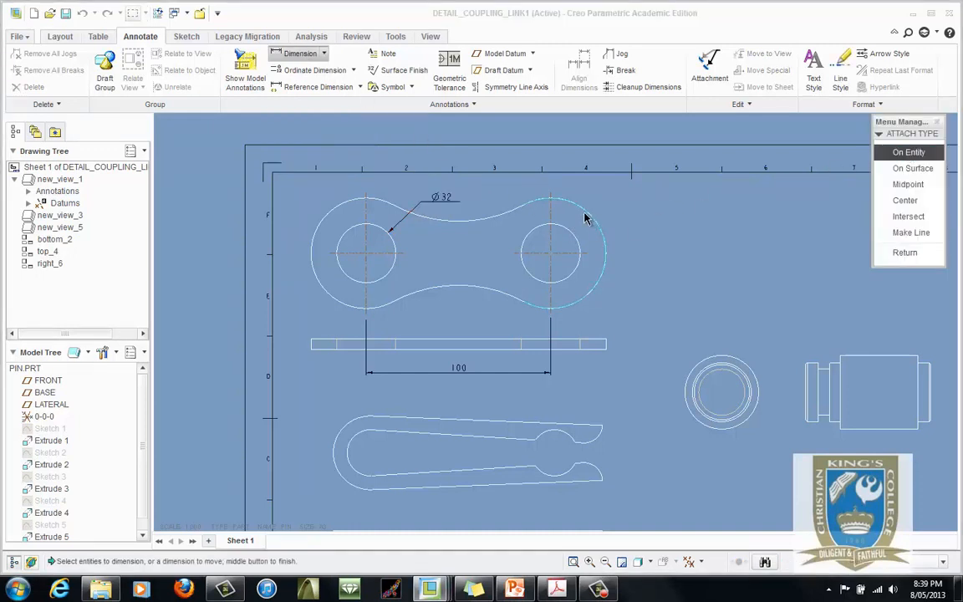
{"action": "left_click", "coordinate": [590, 218]}
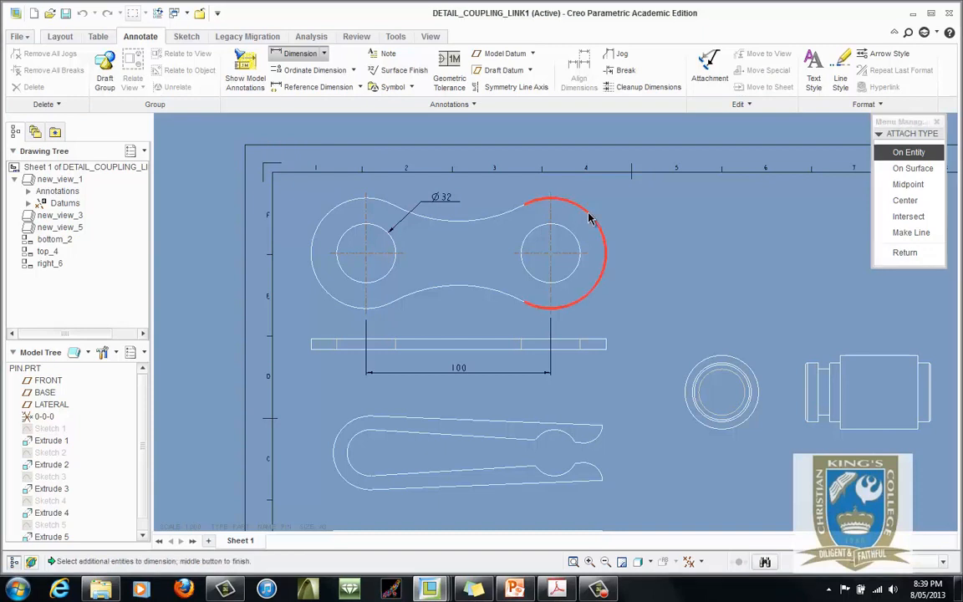
{"action": "middle_click", "coordinate": [636, 202]}
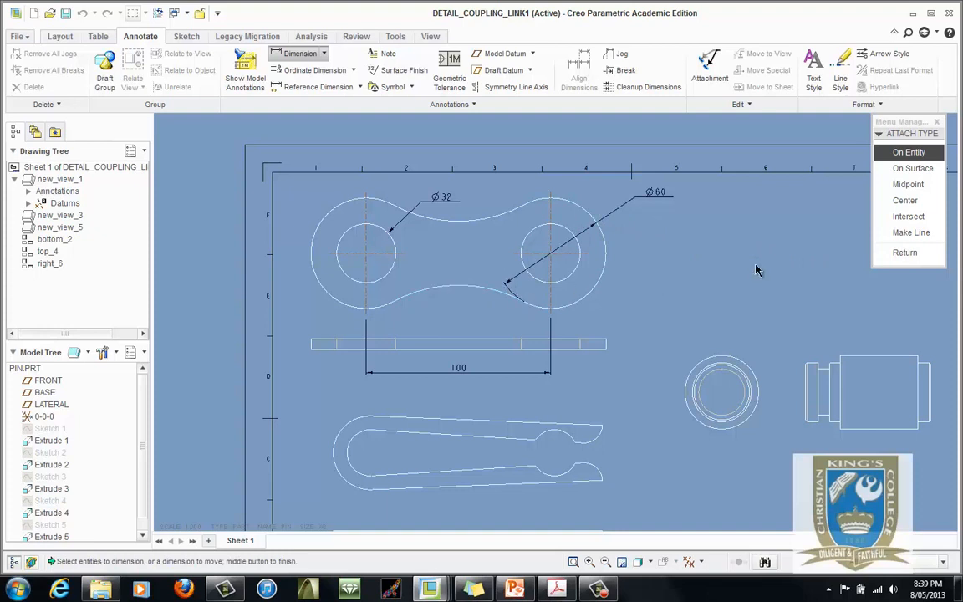
{"action": "left_click", "coordinate": [908, 252]}
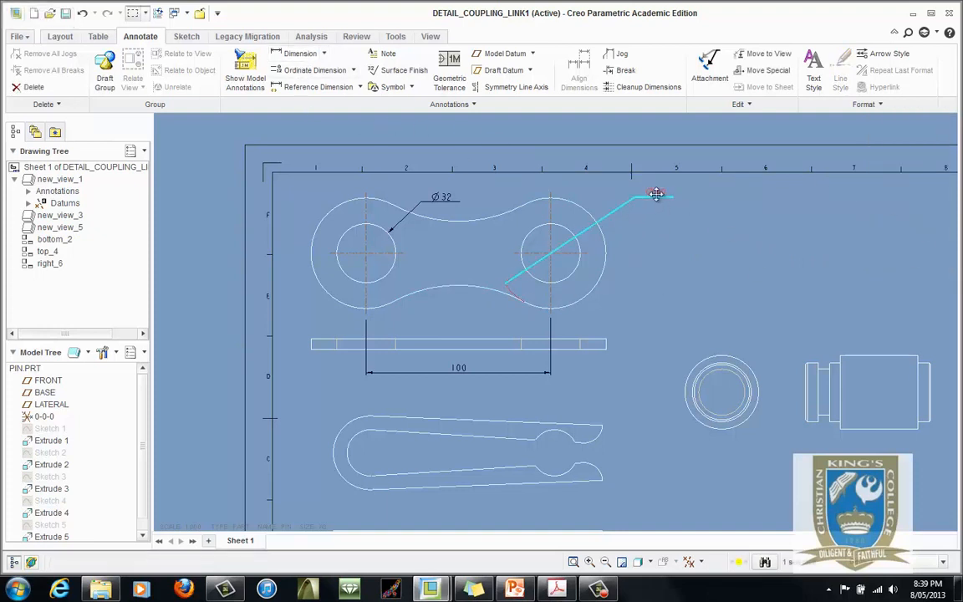
Step: Flip the arrows of the Ø60 dimension and place it close to the upper right of the coupling's end arc
{"action": "left_click_drag", "start_coordinate": [653, 195], "coordinate": [635, 193]}
{"action": "right_click", "coordinate": [633, 192]}
{"action": "left_click", "coordinate": [680, 308]}
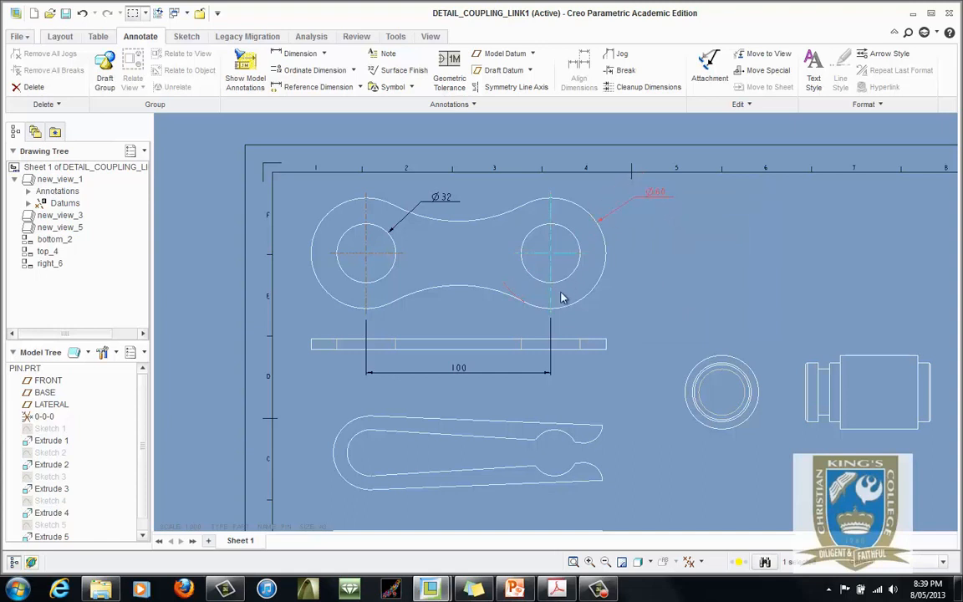
{"action": "left_click", "coordinate": [666, 226]}
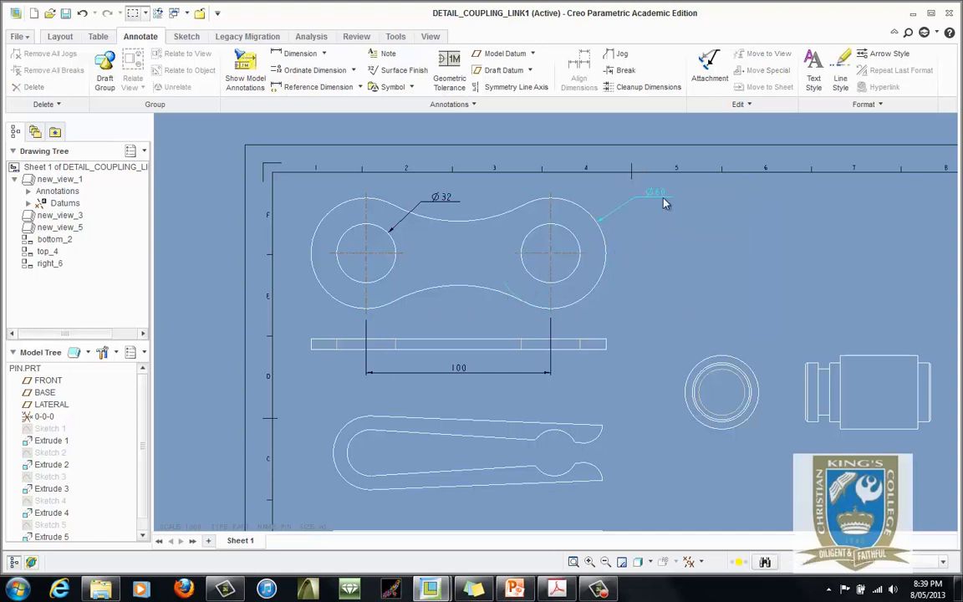
{"action": "left_click", "coordinate": [661, 197]}
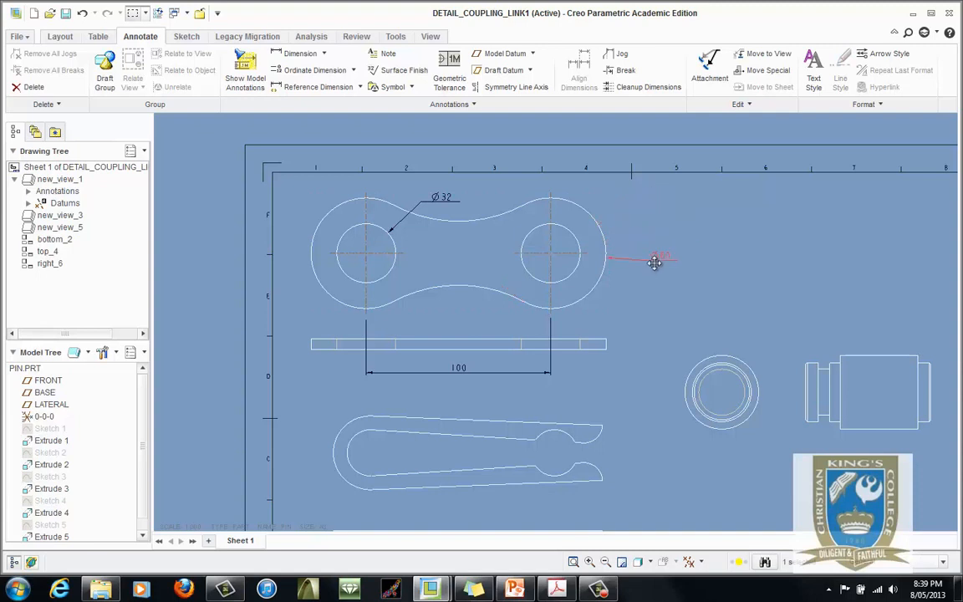
{"action": "left_click_drag", "start_coordinate": [655, 263], "coordinate": [635, 199]}
Step: Switch to PowerPoint, check how the coupling's waist radius is dimensioned on slides 4 and 3, and return to the Creo drawing
{"action": "left_click", "coordinate": [515, 588]}
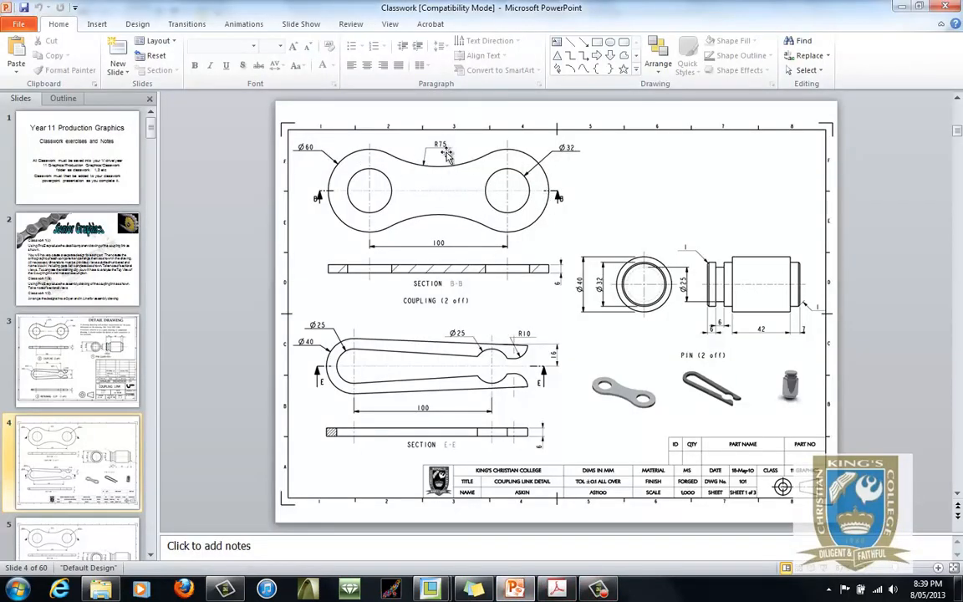
{"action": "left_click", "coordinate": [111, 360]}
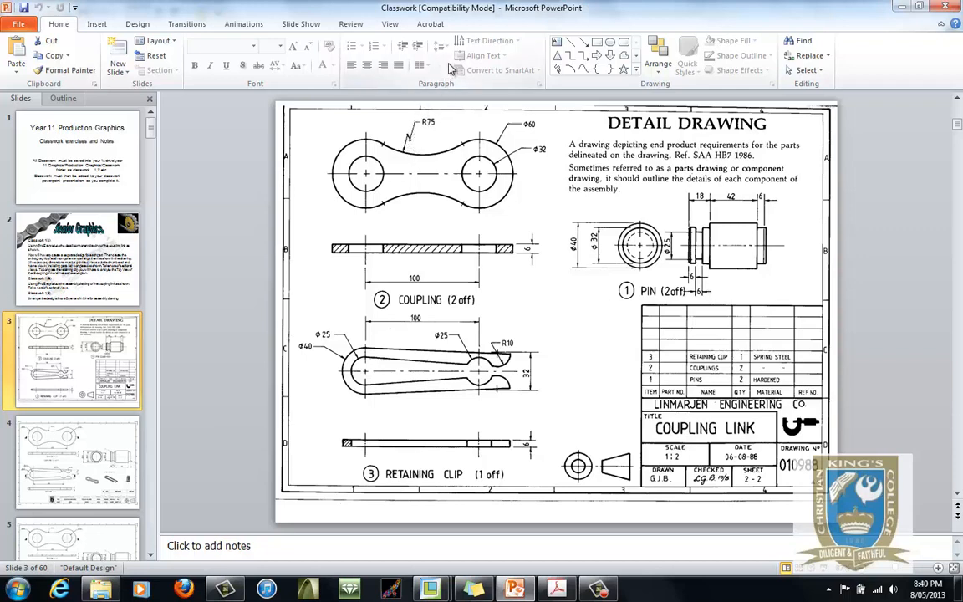
{"action": "left_click", "coordinate": [433, 590]}
{"action": "left_click", "coordinate": [472, 535]}
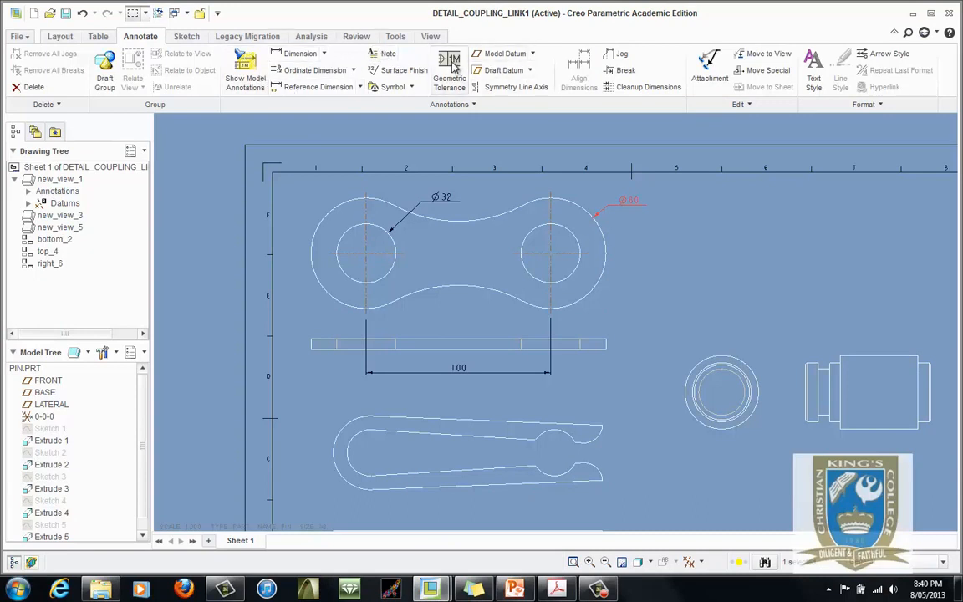
Step: Add a Z-radius dimension to the coupling's upper waist arc, with its represented centre just above the arc
{"action": "left_click", "coordinate": [473, 105]}
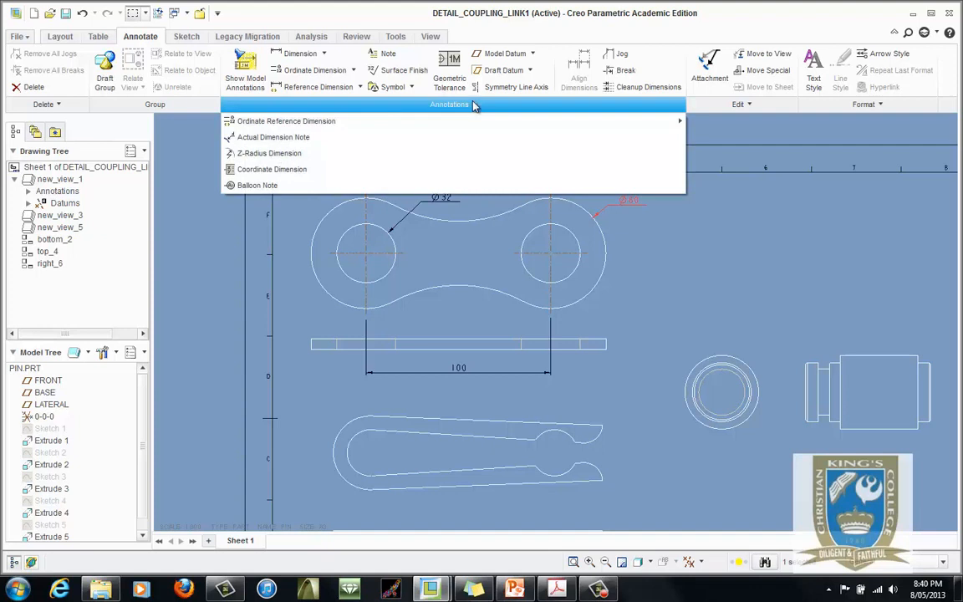
{"action": "left_click", "coordinate": [270, 154]}
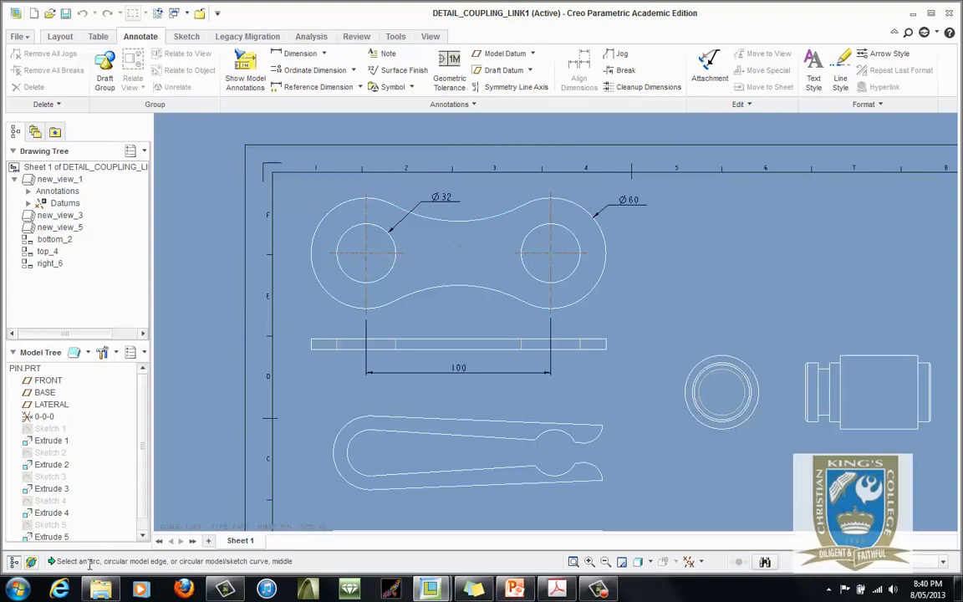
{"action": "left_click", "coordinate": [477, 221]}
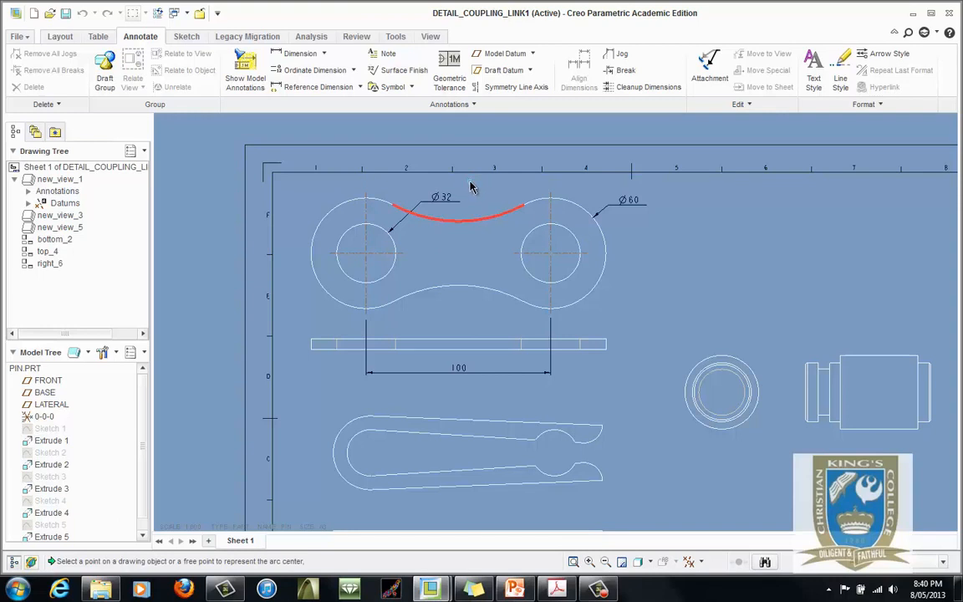
{"action": "left_click", "coordinate": [469, 181]}
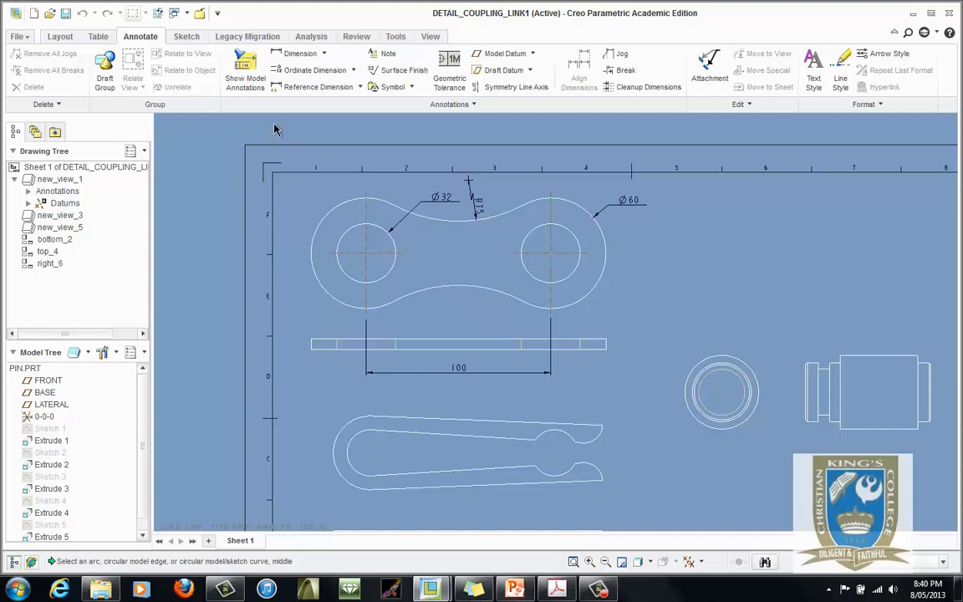
{"action": "middle_click", "coordinate": [219, 224]}
Step: Move the Ø32 dimension to the upper left of the left hole, outside the coupling's outline, and flip its text
{"action": "left_click", "coordinate": [446, 198]}
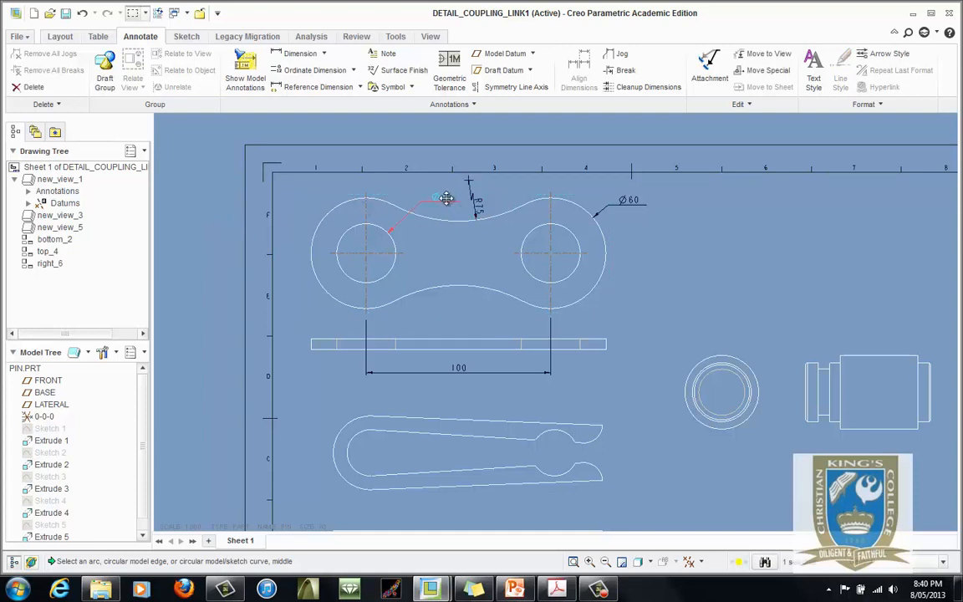
{"action": "left_click_drag", "start_coordinate": [448, 199], "coordinate": [421, 200]}
{"action": "middle_click", "coordinate": [326, 198]}
{"action": "right_click", "coordinate": [326, 198]}
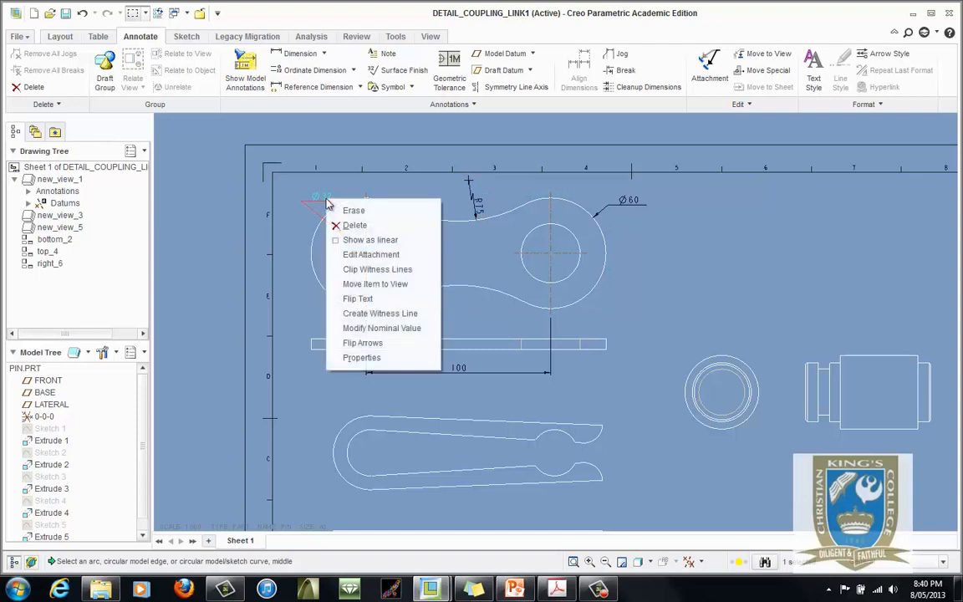
{"action": "left_click", "coordinate": [368, 299]}
{"action": "left_click_drag", "start_coordinate": [285, 198], "coordinate": [316, 197]}
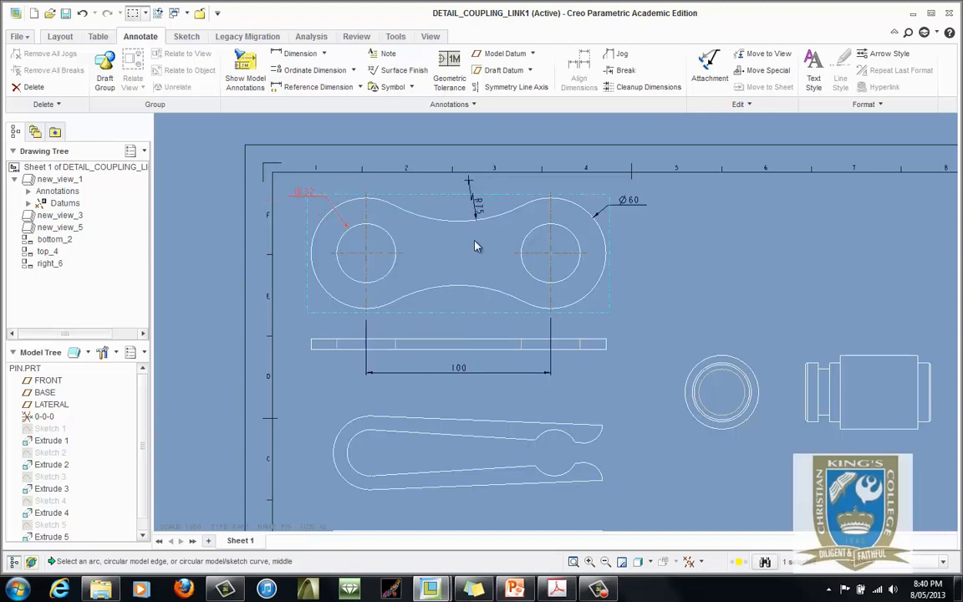
Step: Move the coupling's front and bottom views slightly down the sheet to leave more room above for the dimensions
{"action": "left_click", "coordinate": [455, 254]}
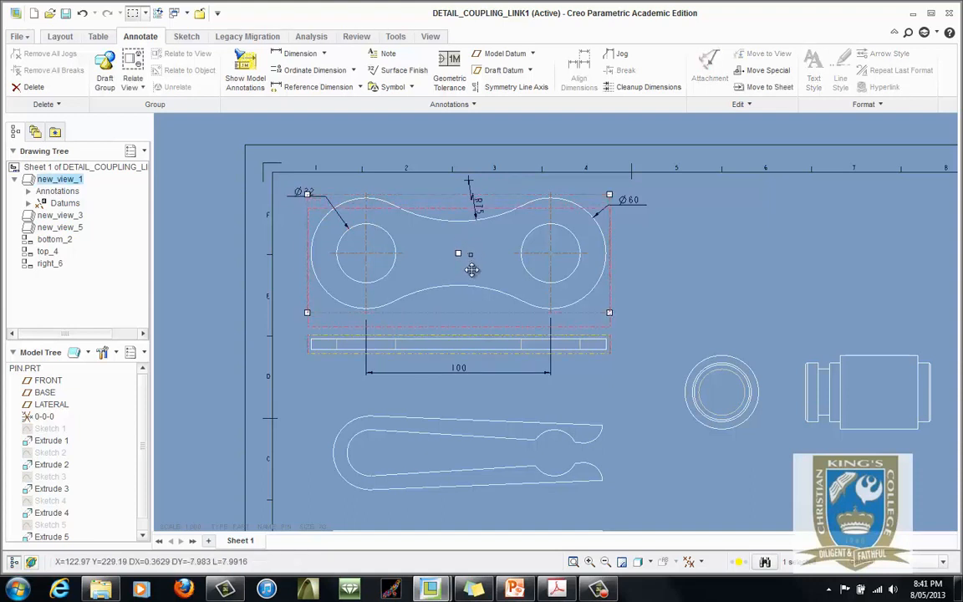
{"action": "left_click_drag", "start_coordinate": [466, 253], "coordinate": [473, 285]}
{"action": "left_click", "coordinate": [468, 349]}
{"action": "mouse_move", "coordinate": [466, 349]}
{"action": "left_mouse_down"}
{"action": "mouse_move", "coordinate": [458, 344]}
{"action": "mouse_move", "coordinate": [465, 363]}
{"action": "left_mouse_up"}
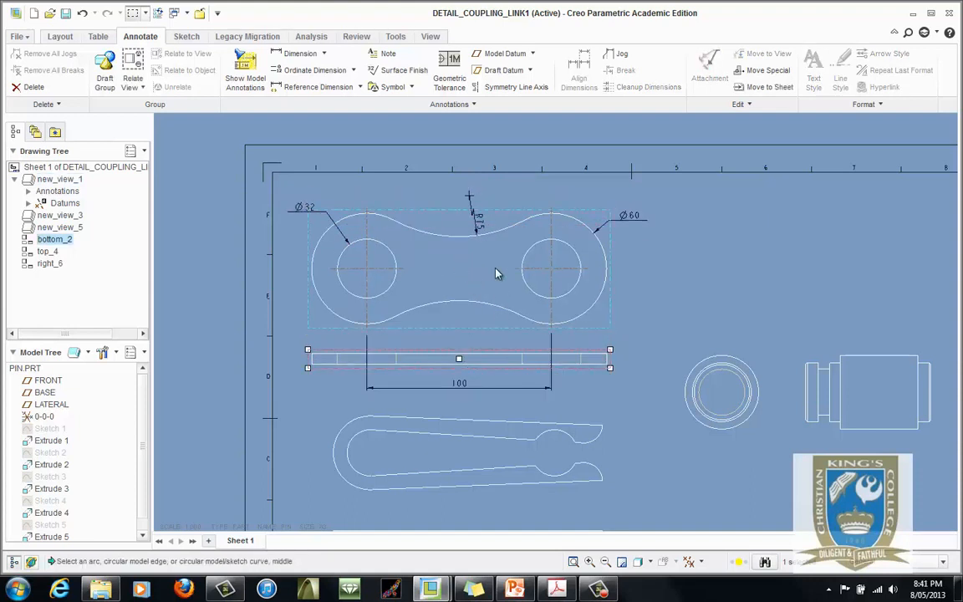
Step: Delete the Z-radius dimension on the coupling's upper waist arc
{"action": "left_click", "coordinate": [471, 210]}
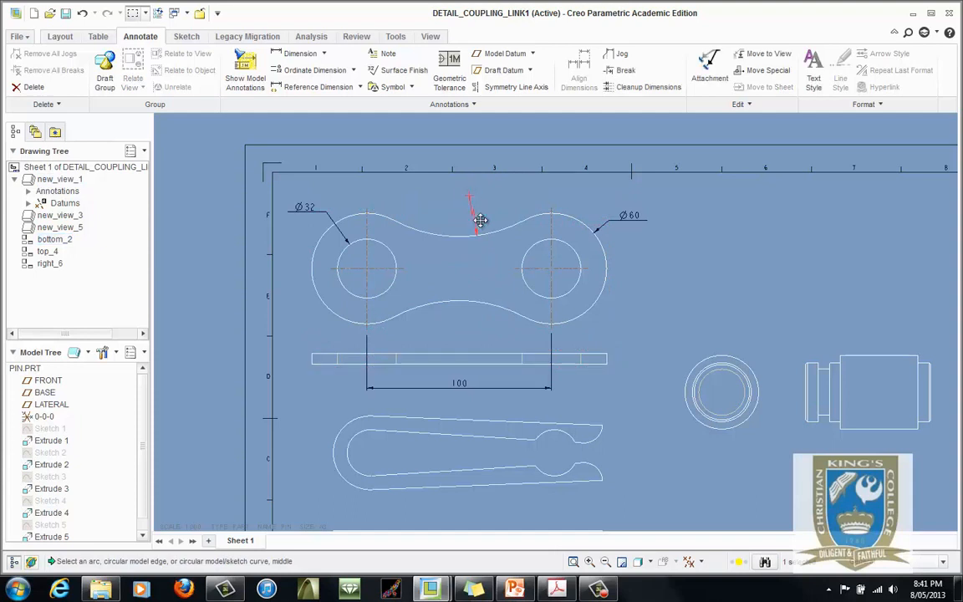
{"action": "left_click_drag", "start_coordinate": [474, 215], "coordinate": [469, 207]}
{"action": "key", "text": "Delete"}
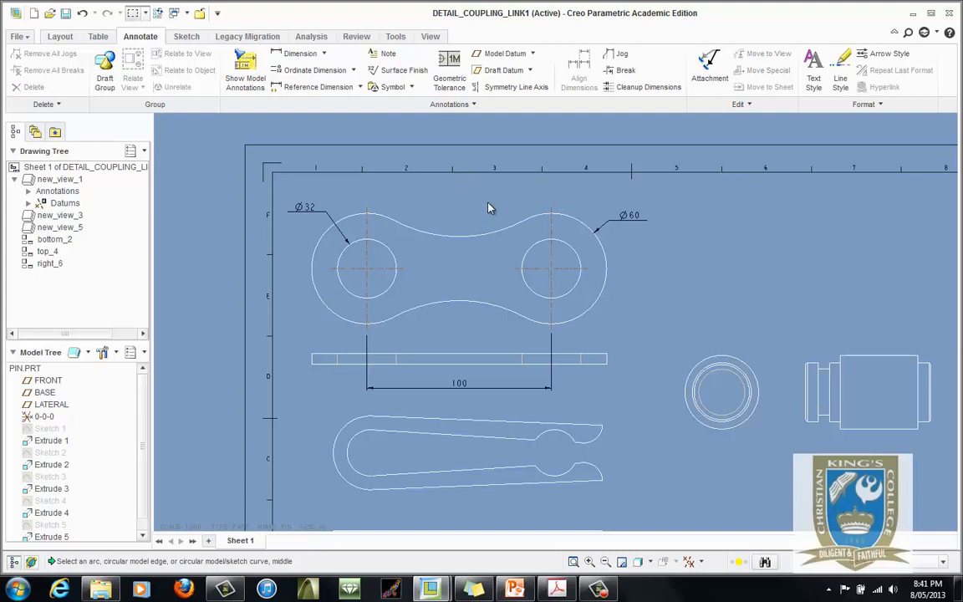
Step: Try a Z-radius dimension at the middle of the coupling's upper waist arc with its represented centre directly above, and delete it
{"action": "left_click", "coordinate": [449, 104]}
{"action": "left_click", "coordinate": [304, 155]}
{"action": "left_click", "coordinate": [455, 238]}
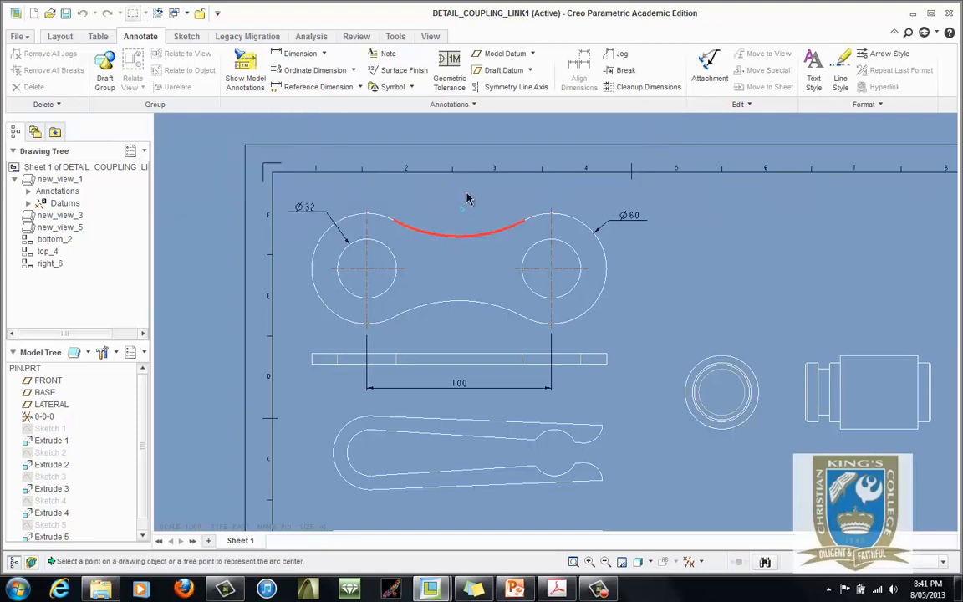
{"action": "left_click", "coordinate": [457, 185]}
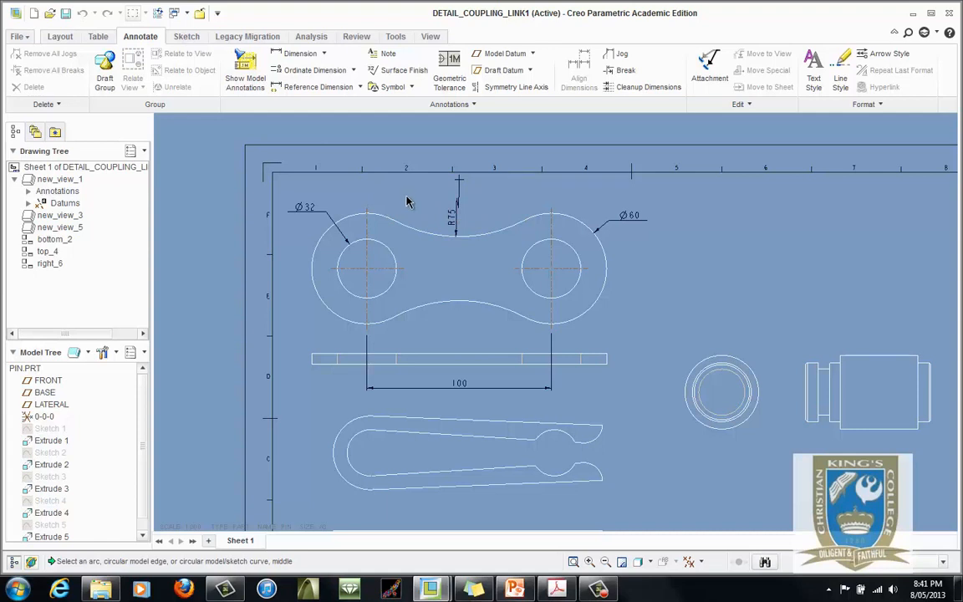
{"action": "left_click", "coordinate": [458, 205]}
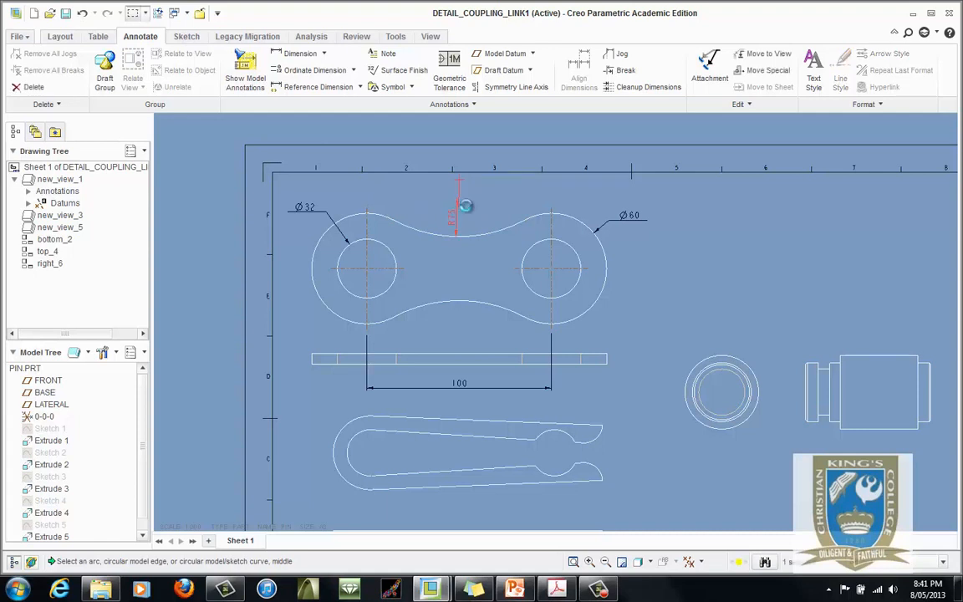
{"action": "key", "text": "Delete"}
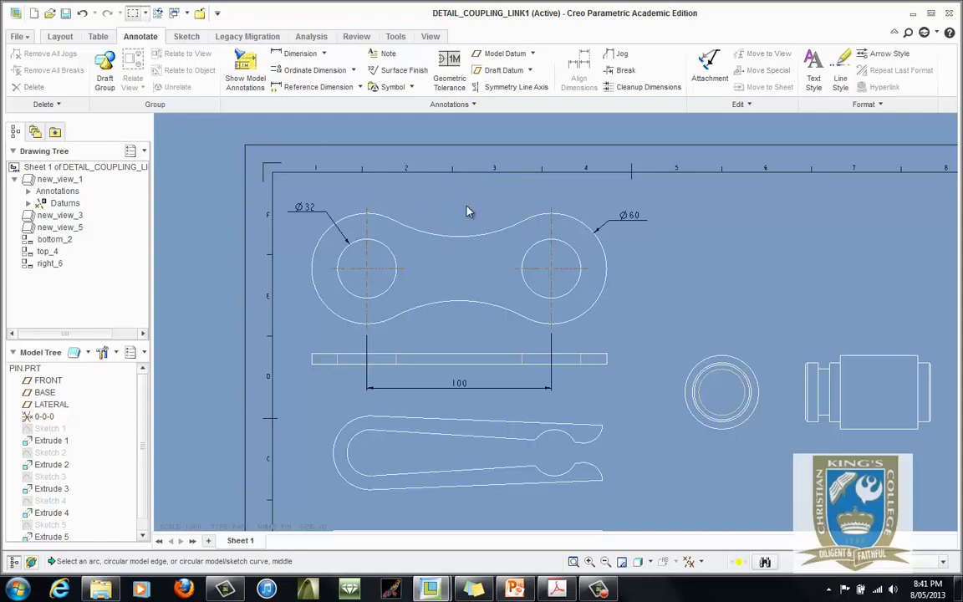
Step: Try a Z-radius dimension attached near the left end of the upper waist arc with its centre up to the right, and delete it
{"action": "left_click", "coordinate": [450, 104]}
{"action": "left_click", "coordinate": [258, 153]}
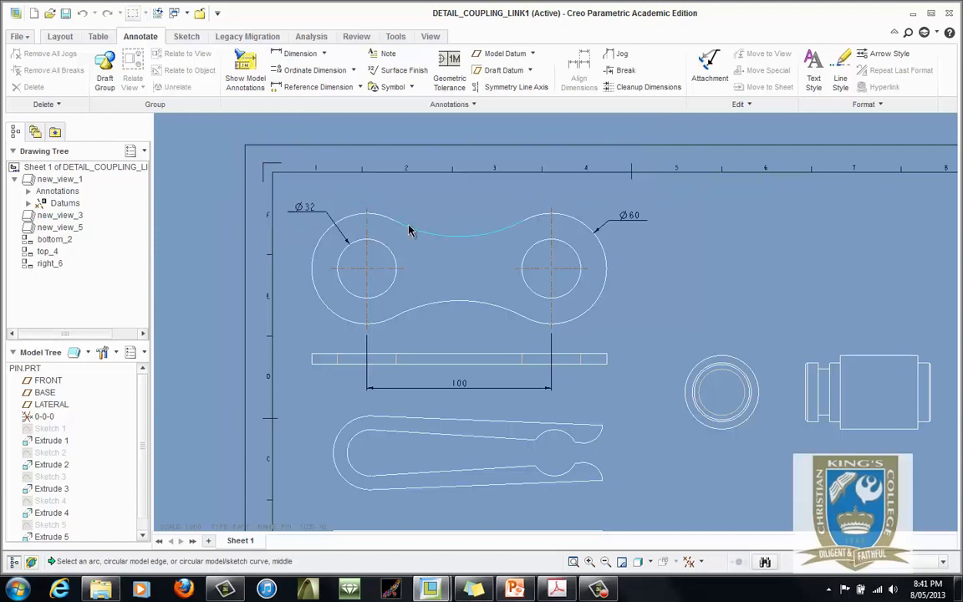
{"action": "left_click", "coordinate": [410, 229]}
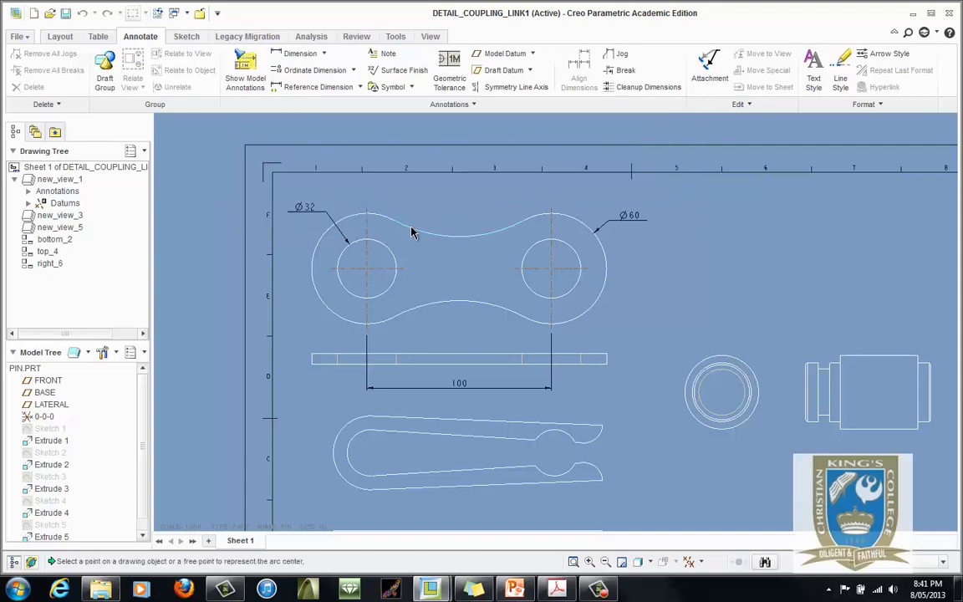
{"action": "left_click", "coordinate": [482, 184]}
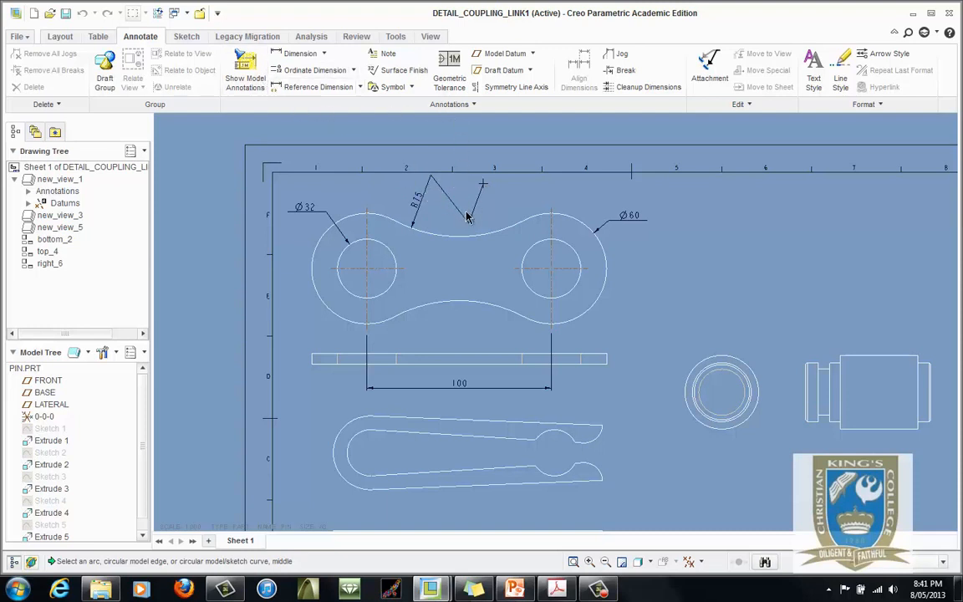
{"action": "left_click", "coordinate": [420, 202]}
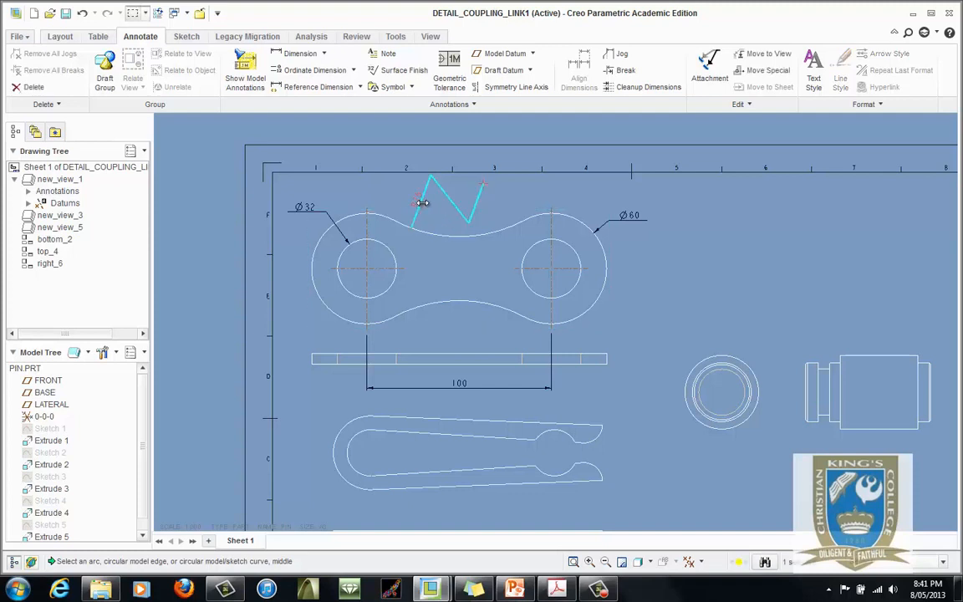
{"action": "key", "text": "Delete"}
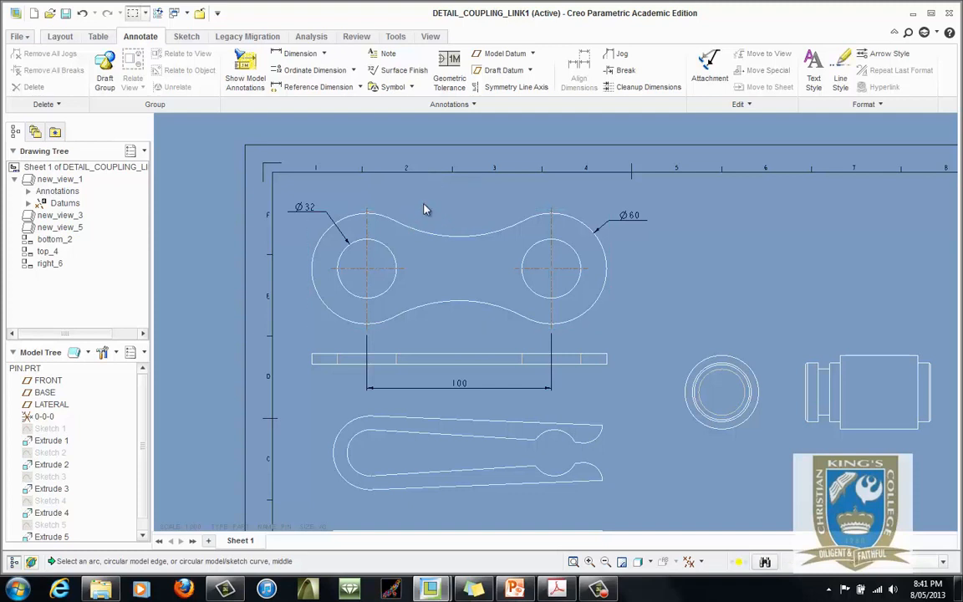
Step: Add a Z-radius dimension just left of the upper waist arc's middle, with its represented centre above and slightly to the right
{"action": "left_click", "coordinate": [428, 104]}
{"action": "left_click", "coordinate": [314, 159]}
{"action": "left_click", "coordinate": [449, 240]}
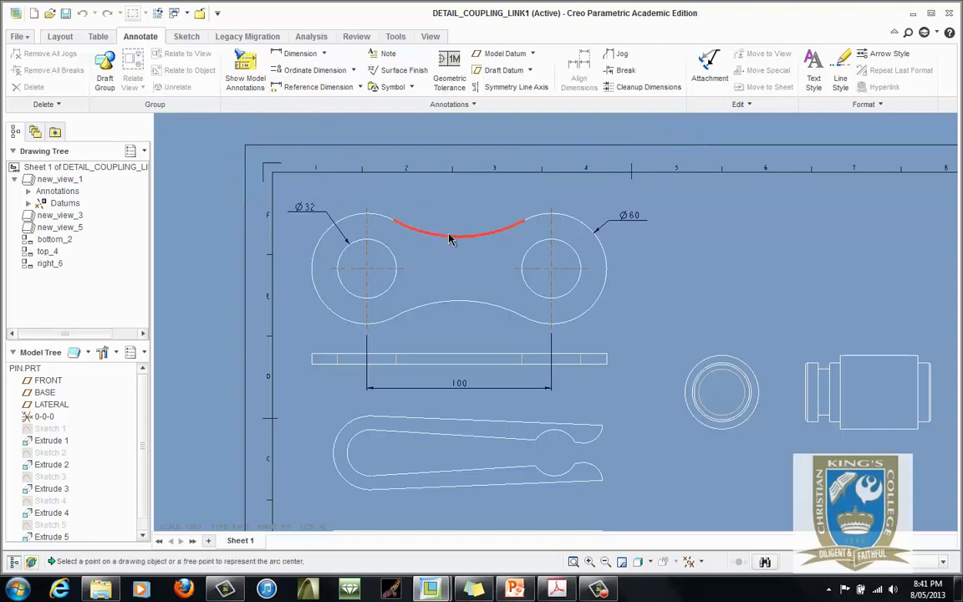
{"action": "left_click", "coordinate": [471, 180]}
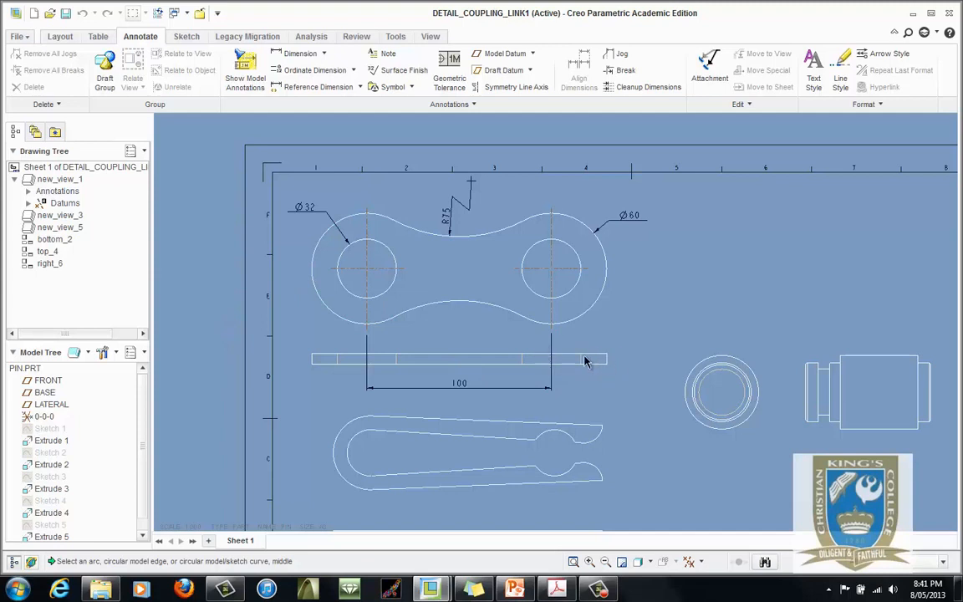
Step: Dimension the coupling's thickness between the long edges of its bottom view, placing the dimension beyond the right end
{"action": "left_click", "coordinate": [308, 55]}
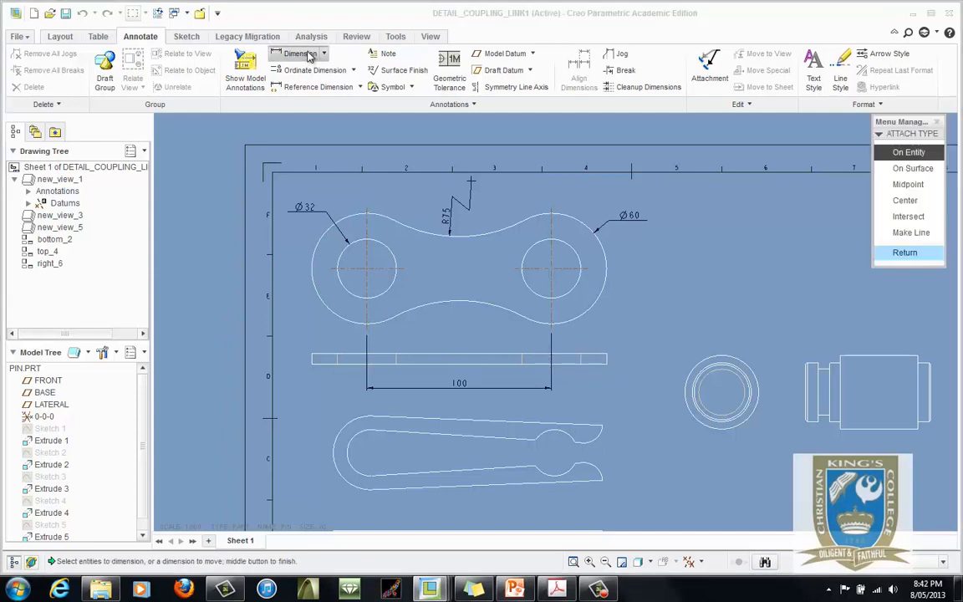
{"action": "left_click", "coordinate": [597, 353]}
{"action": "left_click", "coordinate": [595, 365]}
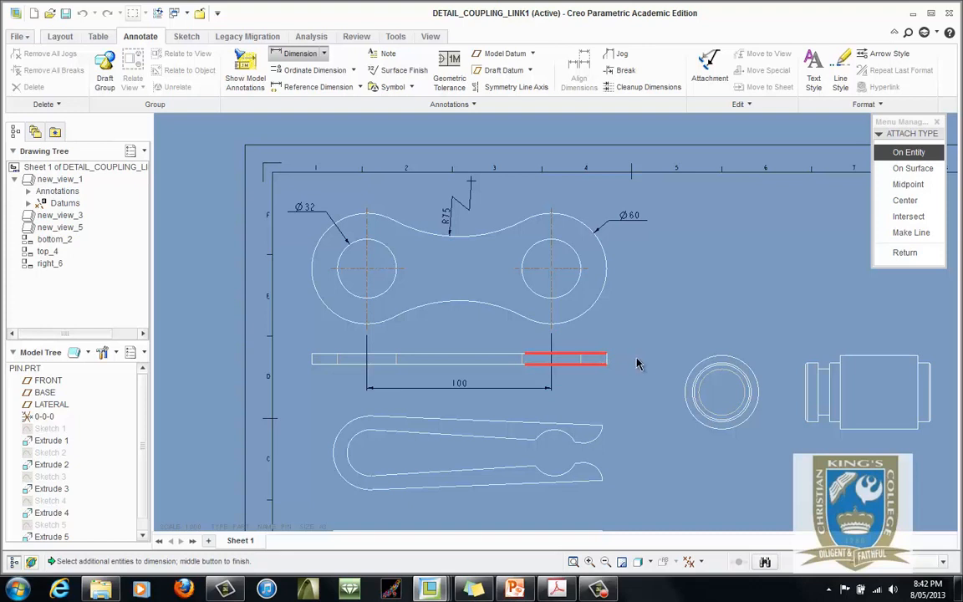
{"action": "middle_click", "coordinate": [640, 364]}
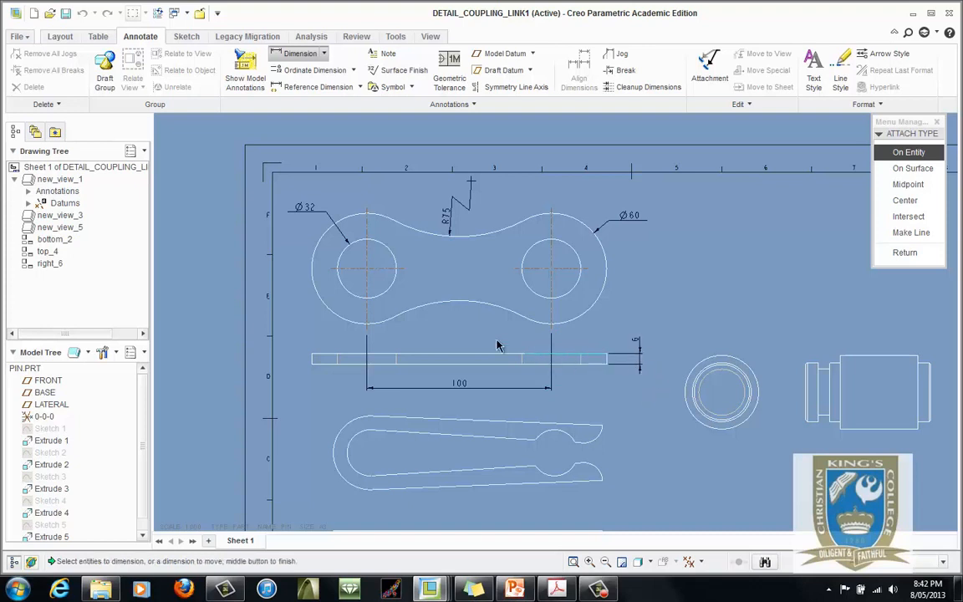
Step: Switch to PowerPoint, check the retaining clip's dimensions on slides 3 and 4, and return to the Creo drawing
{"action": "scroll", "coordinate": [430, 322], "scroll_direction": "down", "scroll_amount": 3}
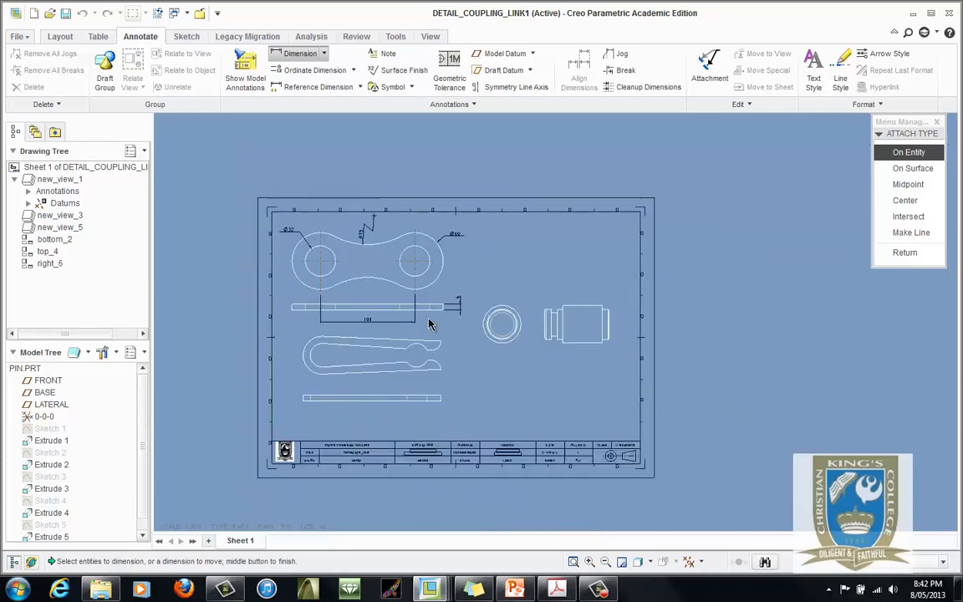
{"action": "scroll", "coordinate": [423, 320], "scroll_direction": "up", "scroll_amount": 2}
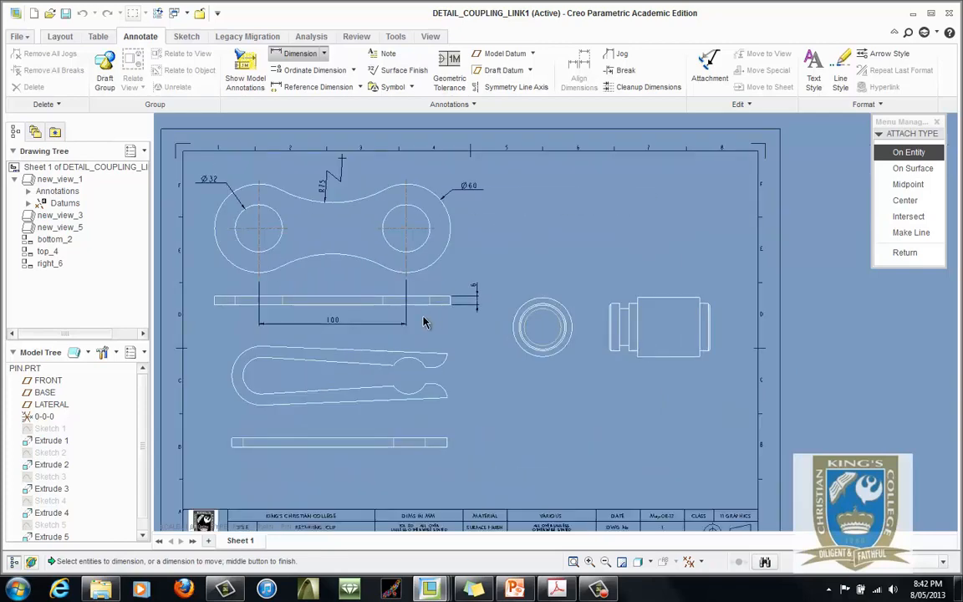
{"action": "left_click", "coordinate": [515, 590]}
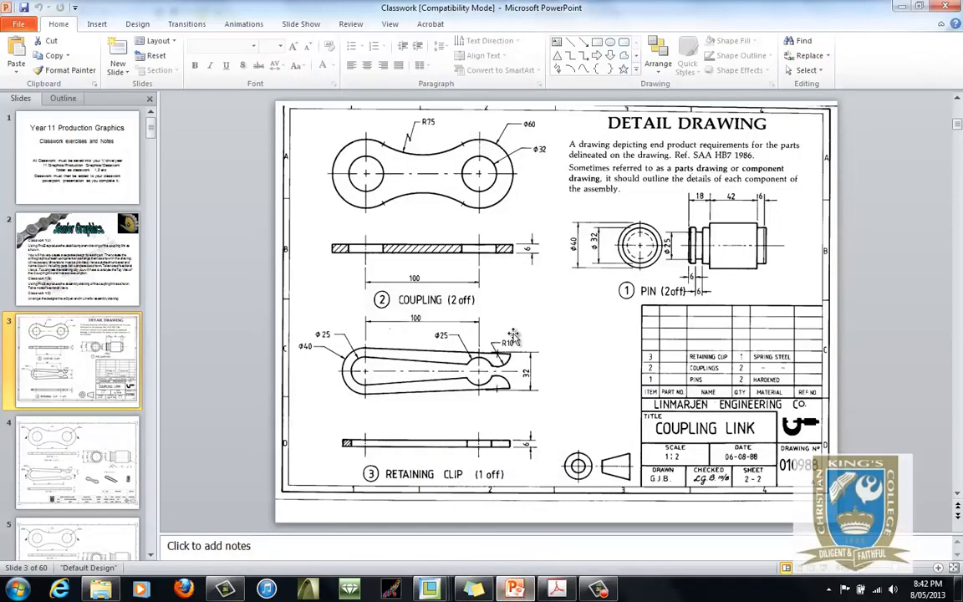
{"action": "scroll", "coordinate": [464, 302], "scroll_direction": "down", "scroll_amount": 1}
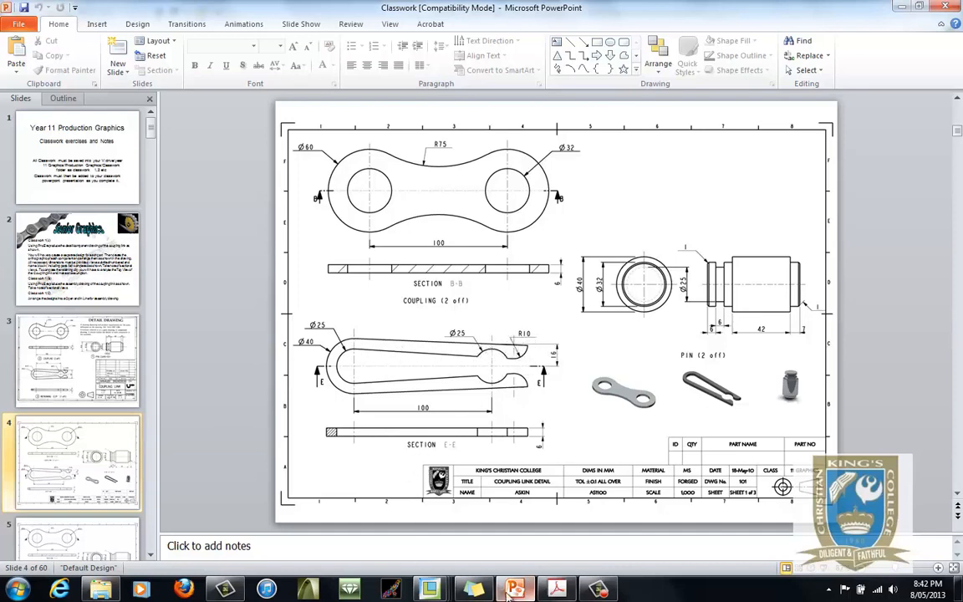
{"action": "mouse_move", "coordinate": [430, 590]}
{"action": "left_click", "coordinate": [443, 510]}
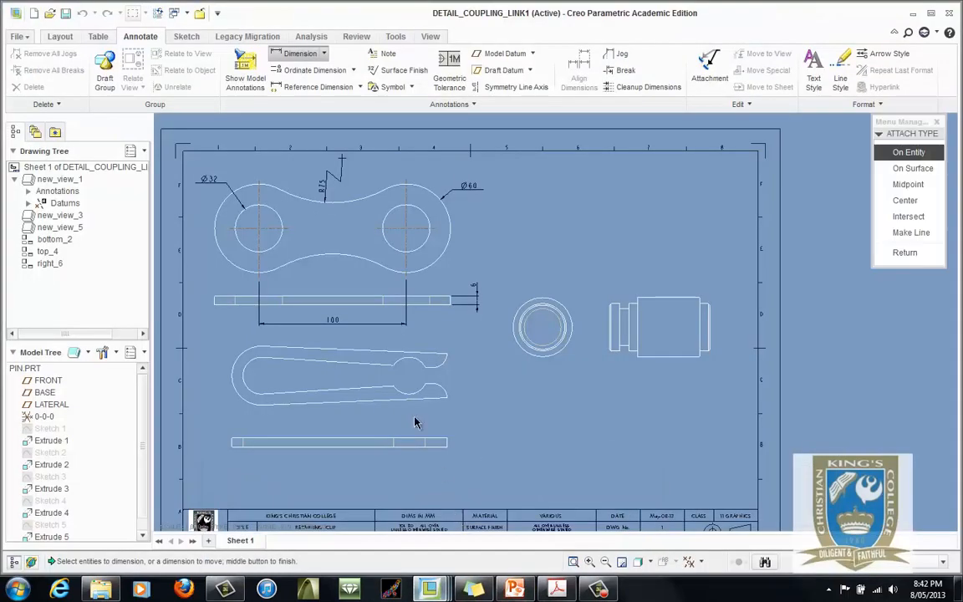
Step: Add a radius dimension to the lower jaw arc at the retaining clip's open end, placed just outside the tip
{"action": "left_click", "coordinate": [903, 252]}
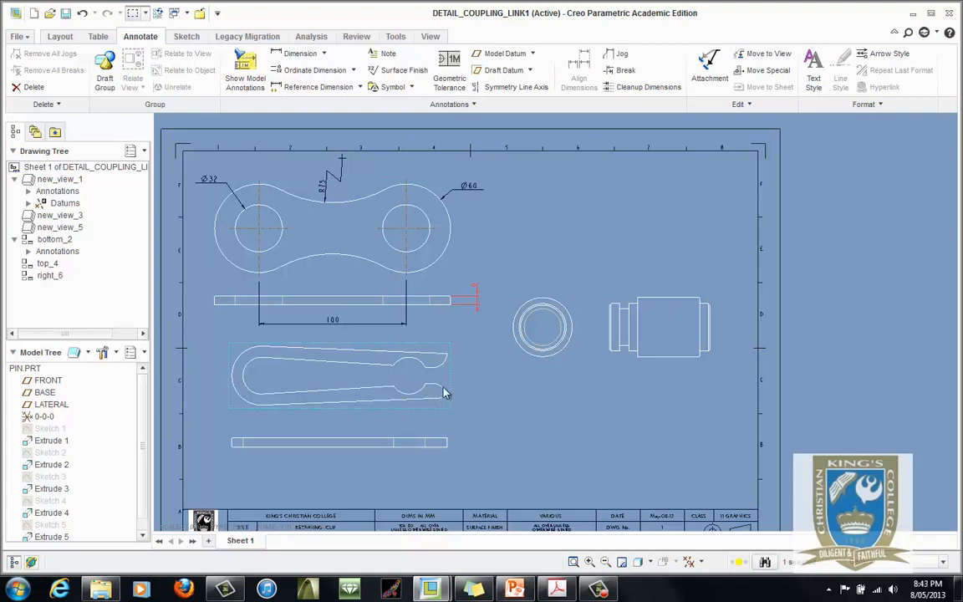
{"action": "left_click", "coordinate": [292, 57]}
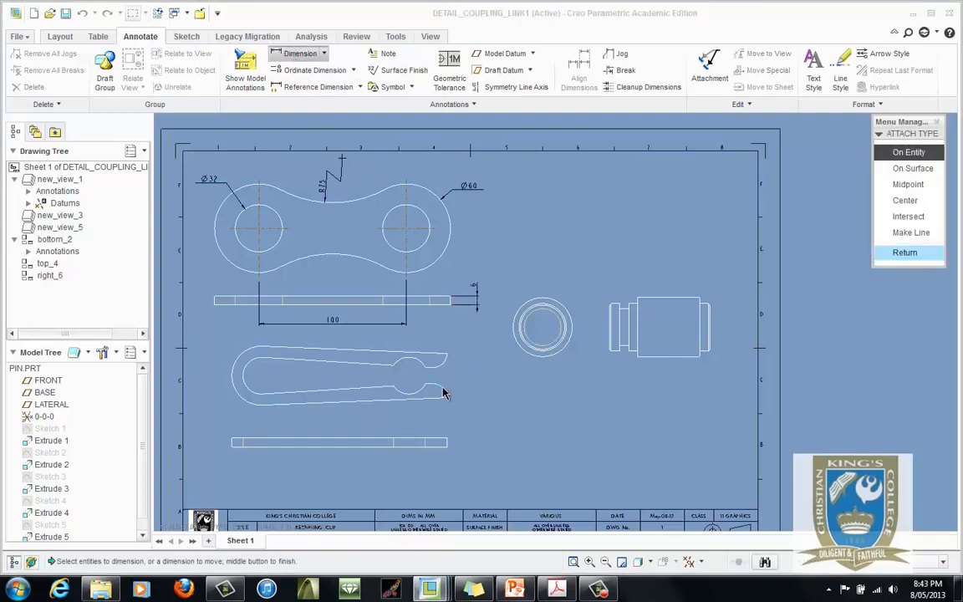
{"action": "left_click", "coordinate": [443, 391]}
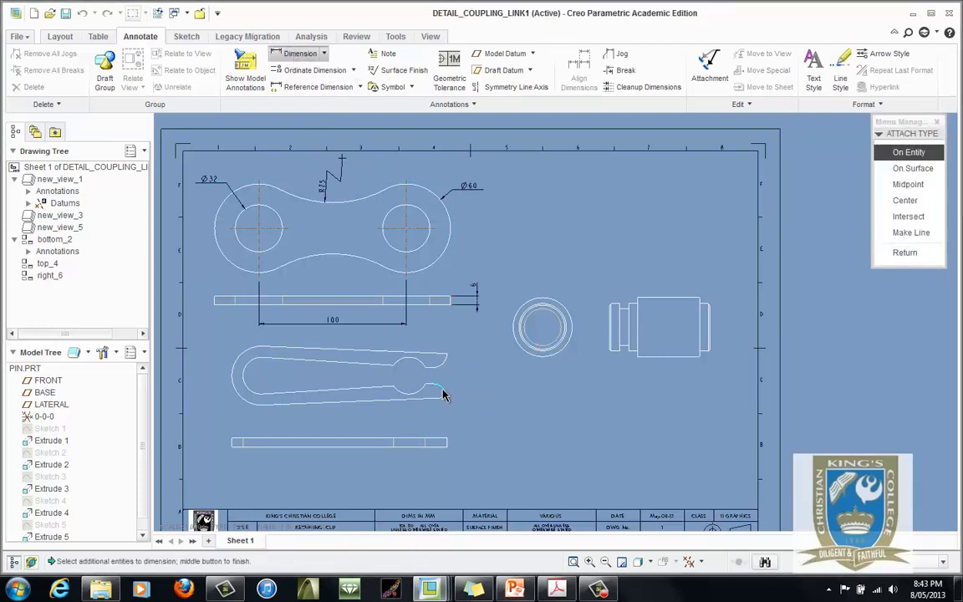
{"action": "middle_click", "coordinate": [459, 385]}
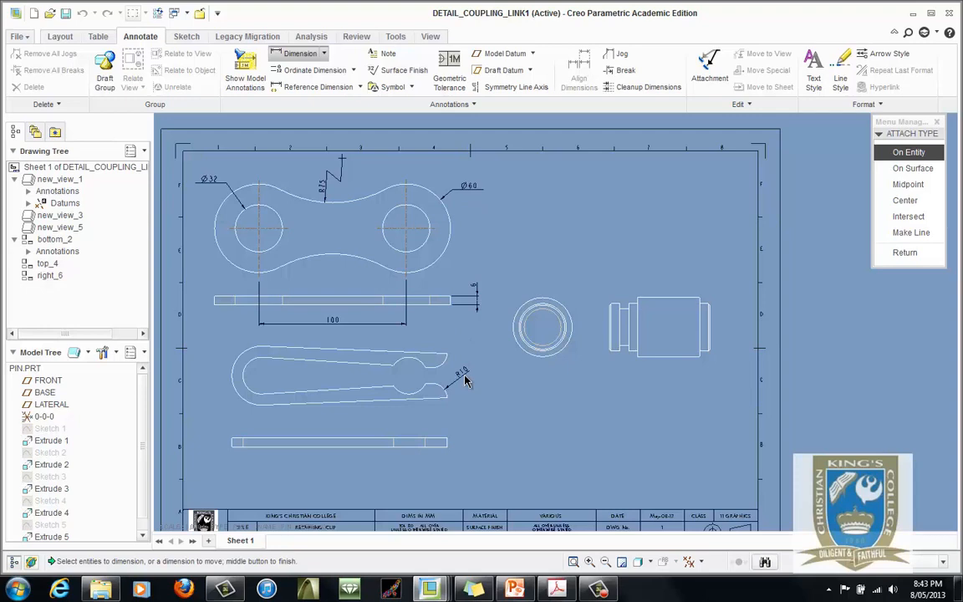
{"action": "left_click", "coordinate": [904, 253]}
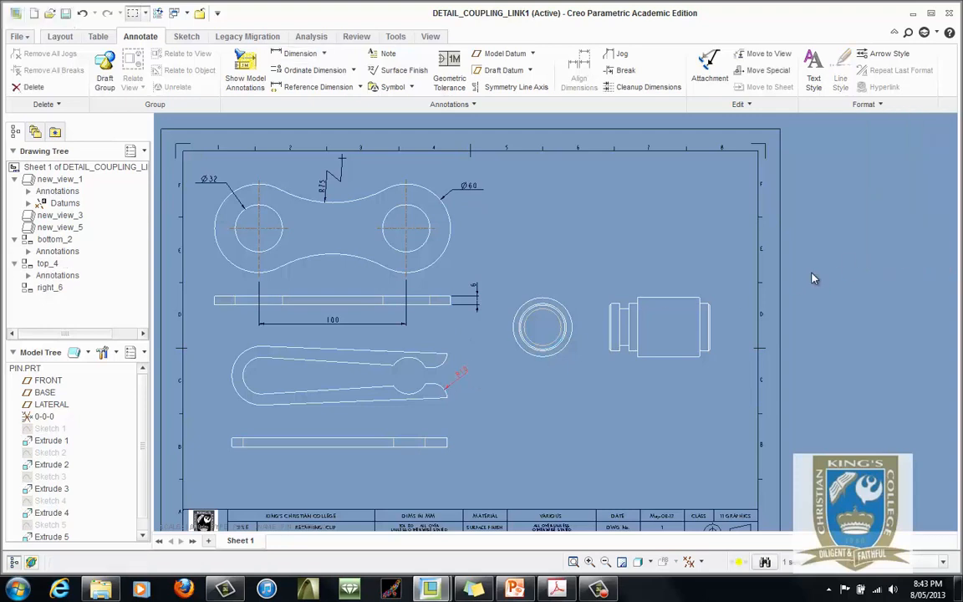
Step: Switch to PowerPoint, check how the retaining clip's tip radius is labelled on slide 4, and return to the Creo drawing
{"action": "scroll", "coordinate": [468, 402], "scroll_direction": "down", "scroll_amount": 3}
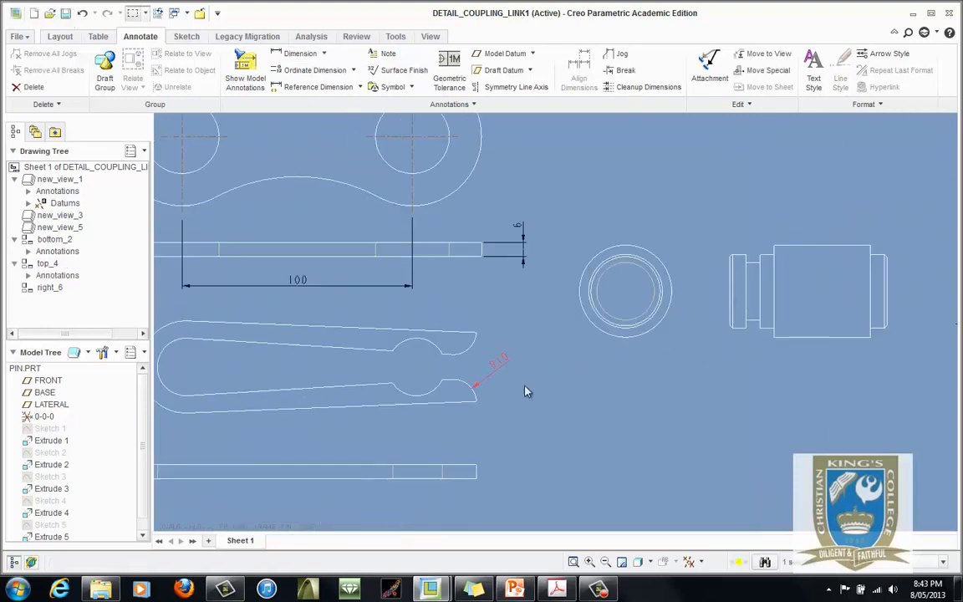
{"action": "key", "text": "alt+Tab"}
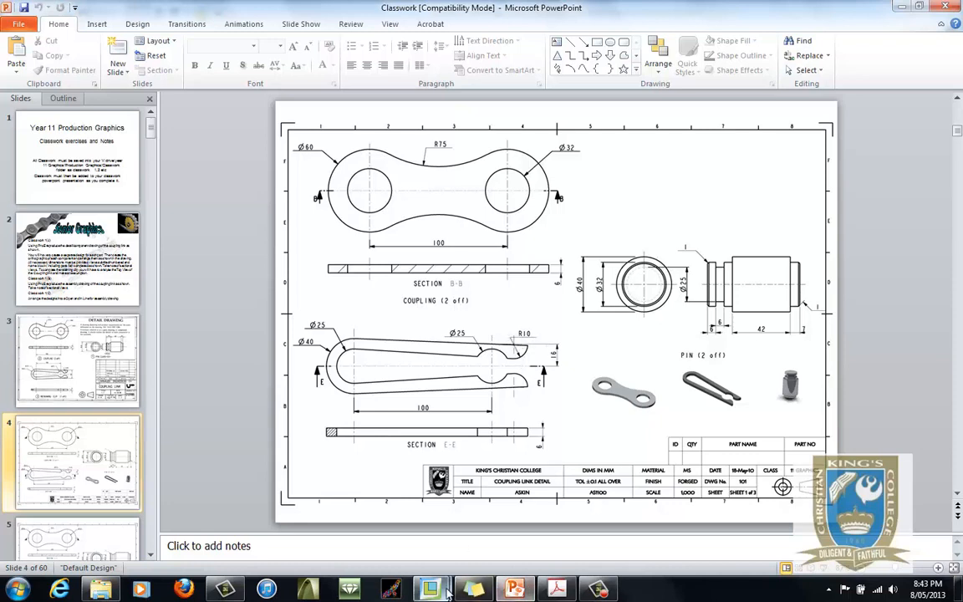
{"action": "mouse_move", "coordinate": [451, 587]}
{"action": "left_click", "coordinate": [494, 525]}
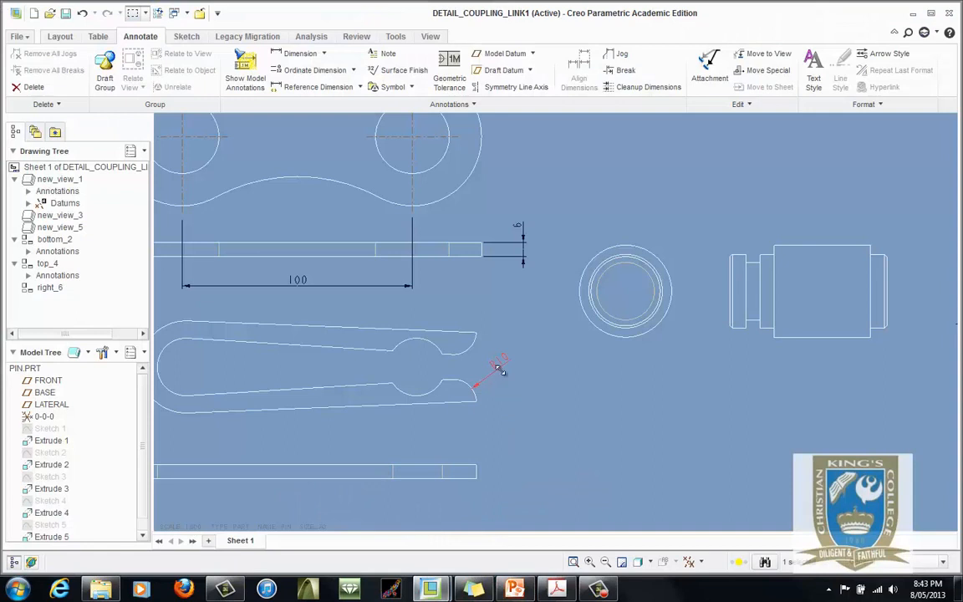
Step: Set the text orientation of the retaining clip's tip radius dimension to Above extended elbow
{"action": "right_click", "coordinate": [494, 375]}
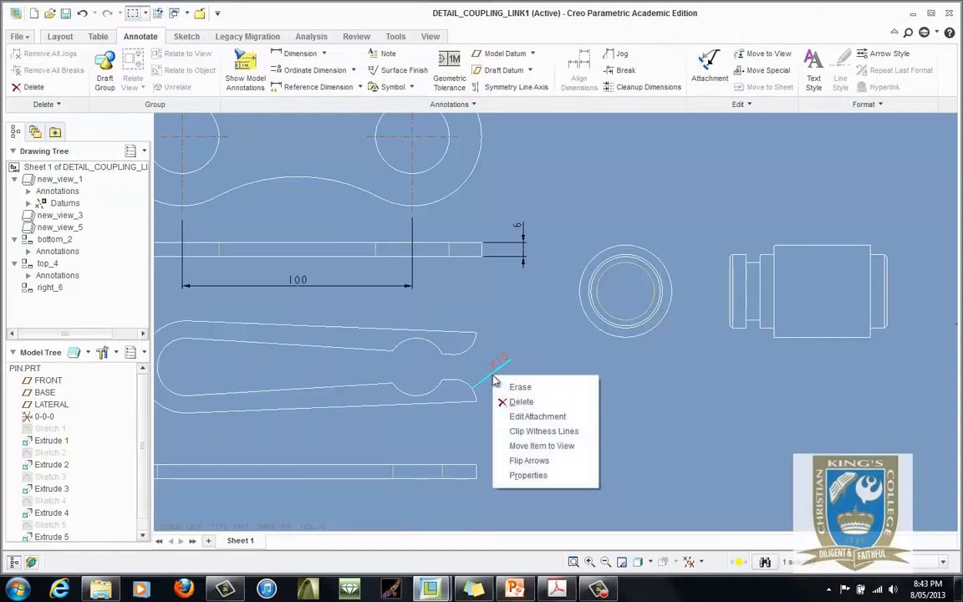
{"action": "left_click", "coordinate": [528, 473]}
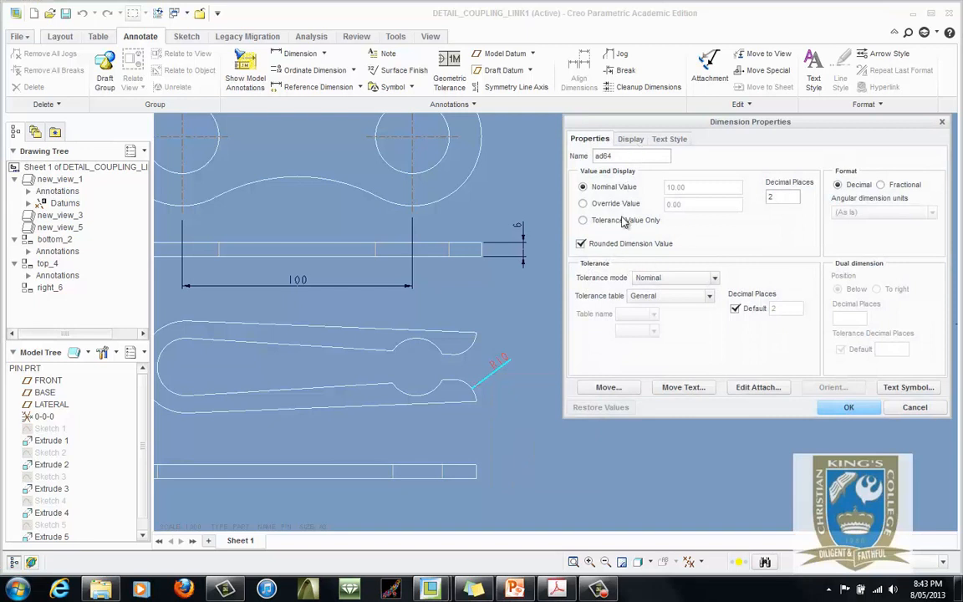
{"action": "left_click", "coordinate": [628, 139]}
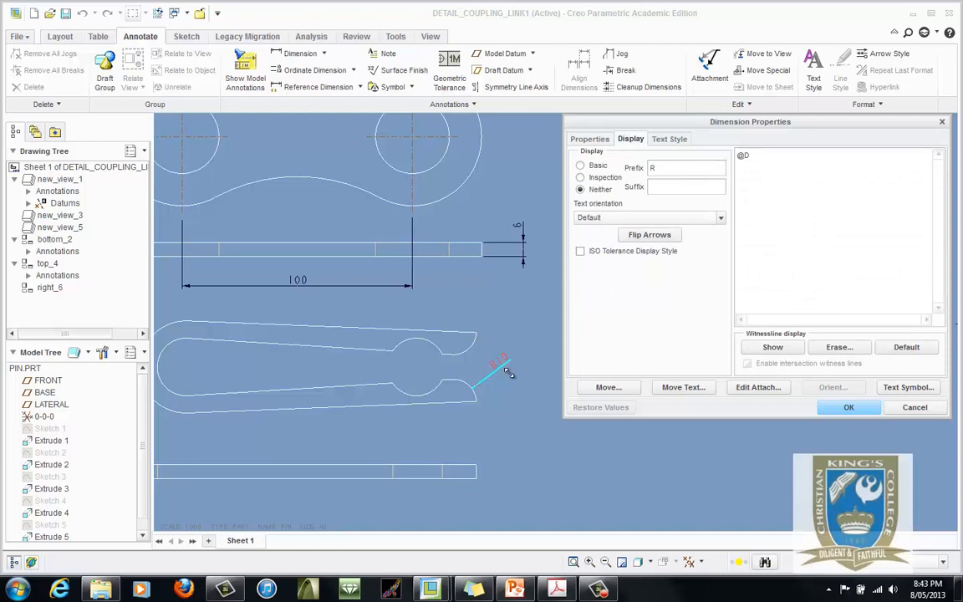
{"action": "left_click", "coordinate": [720, 218]}
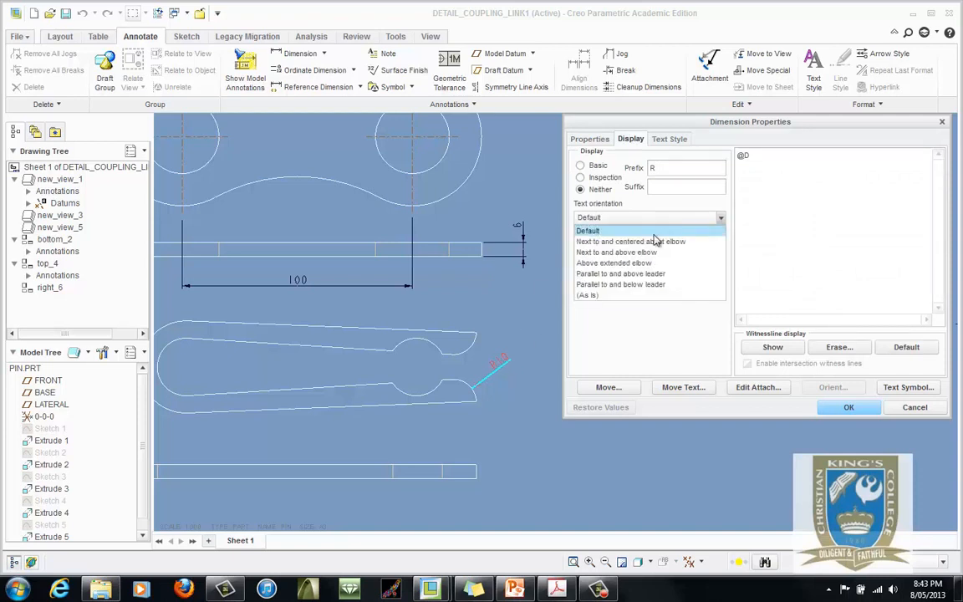
{"action": "left_click", "coordinate": [629, 265]}
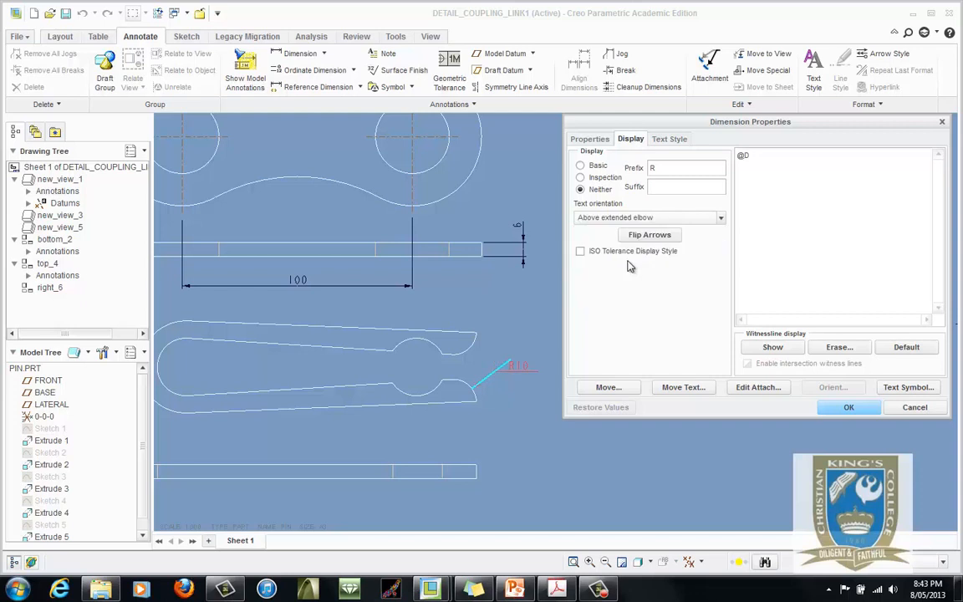
{"action": "left_click", "coordinate": [832, 407]}
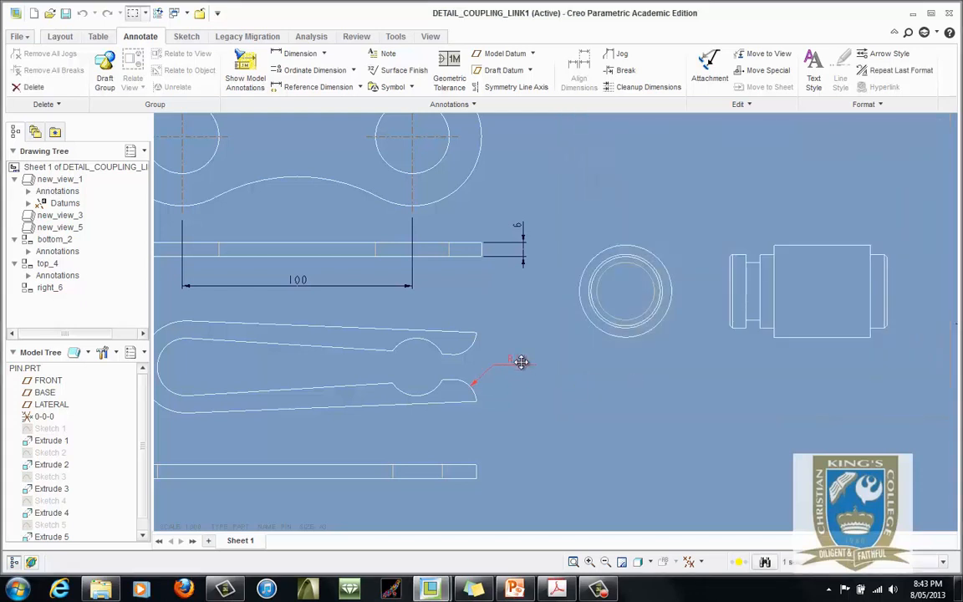
Step: Move the tip radius dimension closer to the retaining clip, check mx10fx40.pdf in Acrobat, and return to the Creo drawing
{"action": "mouse_move", "coordinate": [523, 363]}
{"action": "left_mouse_down"}
{"action": "mouse_move", "coordinate": [498, 374]}
{"action": "mouse_move", "coordinate": [490, 398]}
{"action": "mouse_move", "coordinate": [440, 413]}
{"action": "mouse_move", "coordinate": [473, 419]}
{"action": "mouse_move", "coordinate": [518, 370]}
{"action": "mouse_move", "coordinate": [507, 374]}
{"action": "left_mouse_up"}
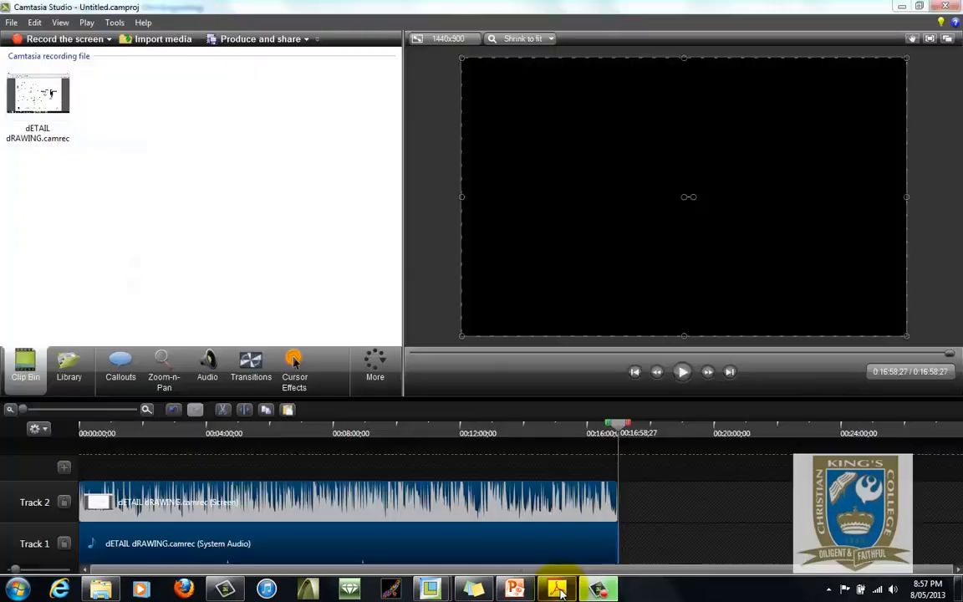
{"action": "left_click", "coordinate": [557, 589]}
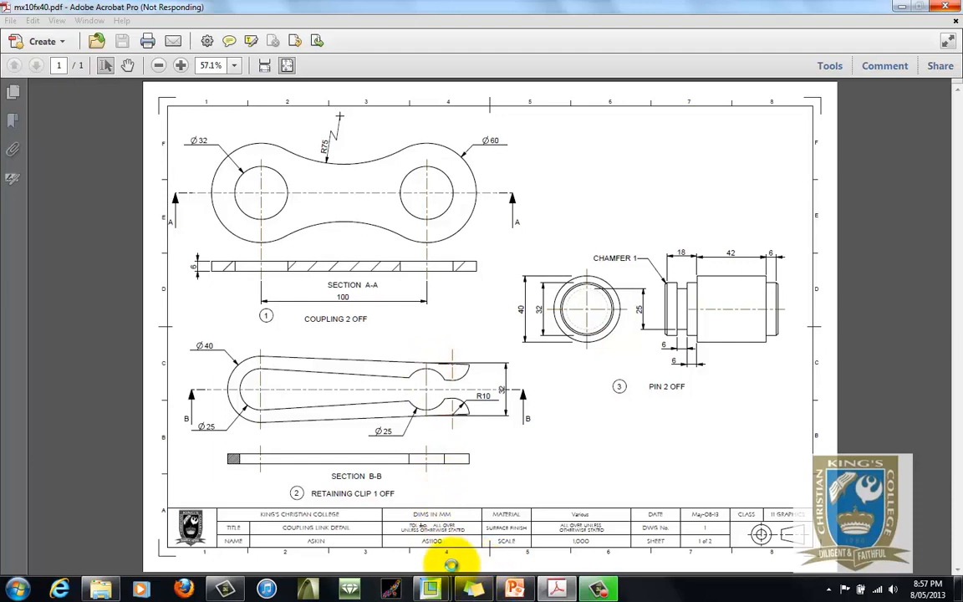
{"action": "mouse_move", "coordinate": [436, 590]}
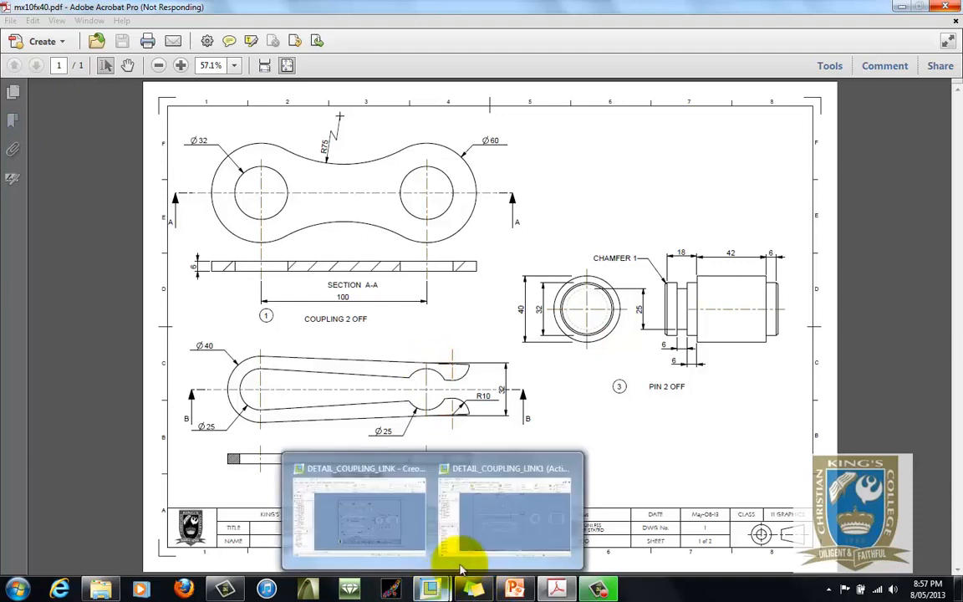
{"action": "left_click", "coordinate": [489, 529]}
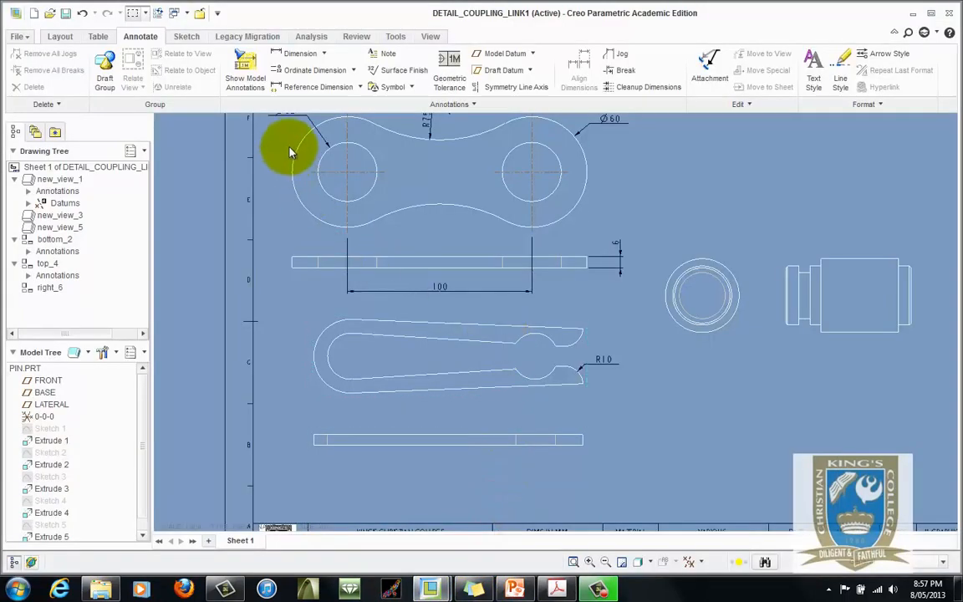
Step: Add a dimension between the retaining clip's upper and lower outer tip edges, placed beyond the open end
{"action": "left_click", "coordinate": [298, 54]}
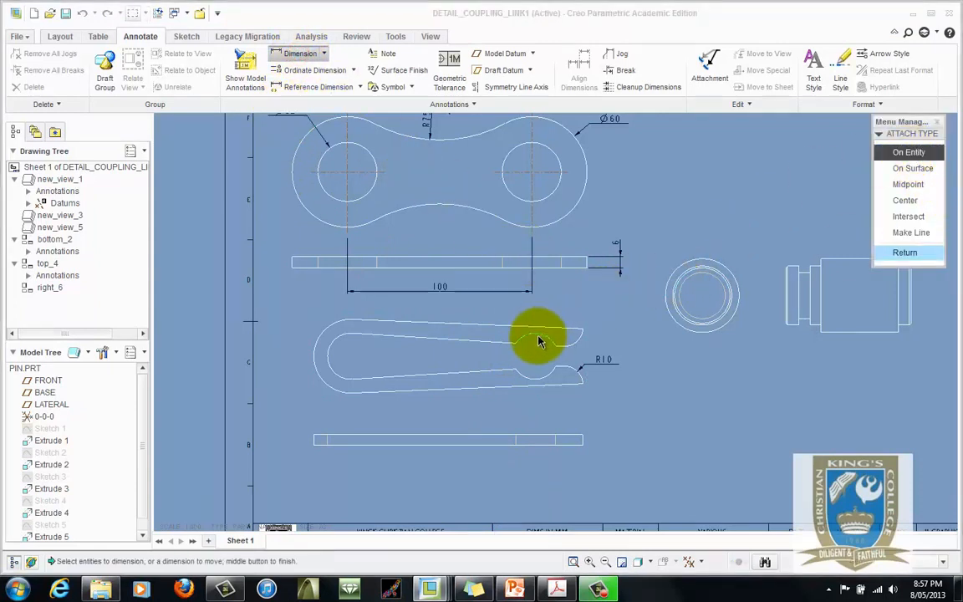
{"action": "left_click", "coordinate": [552, 386]}
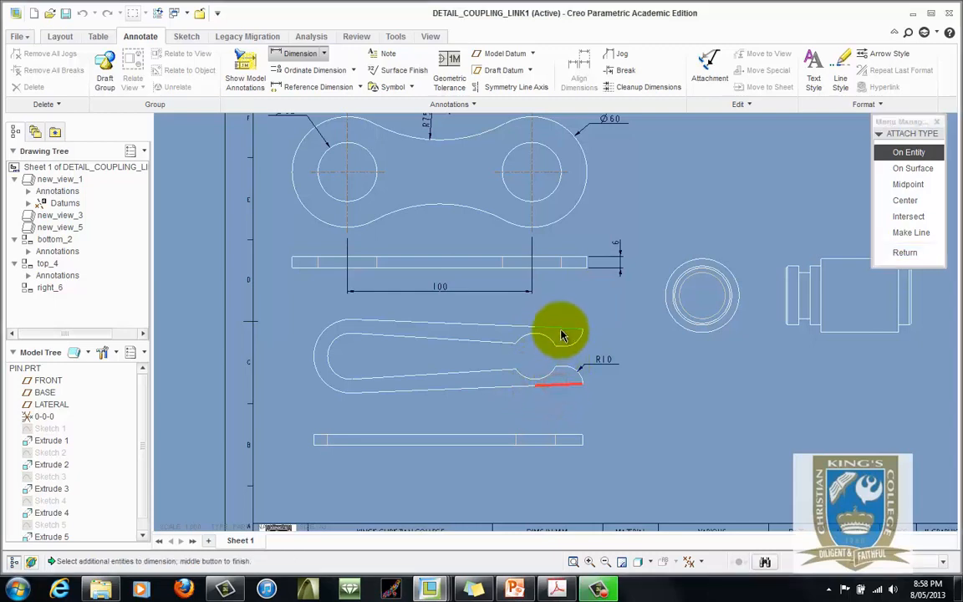
{"action": "scroll", "coordinate": [563, 334], "scroll_direction": "up", "scroll_amount": 5}
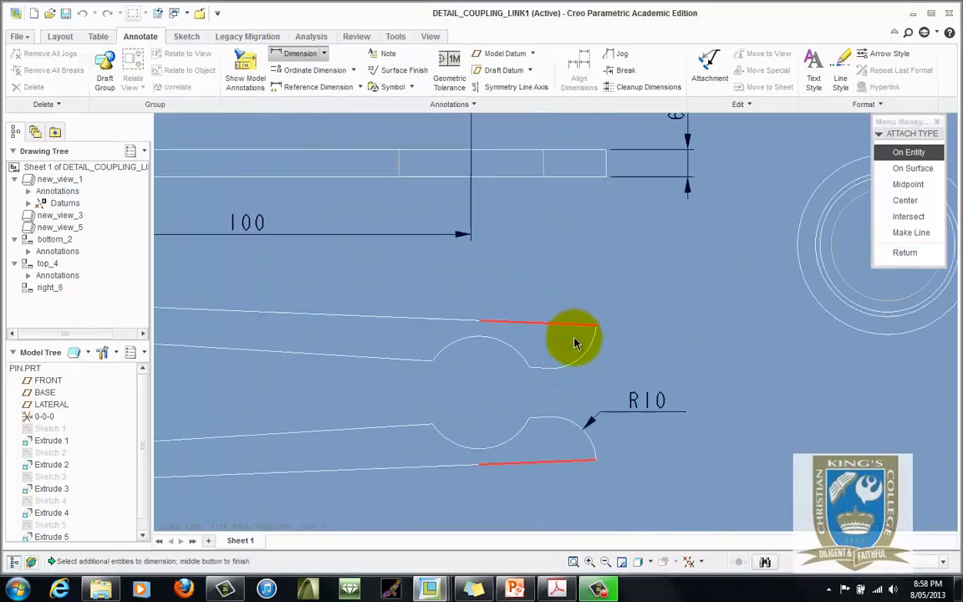
{"action": "left_click", "coordinate": [510, 314]}
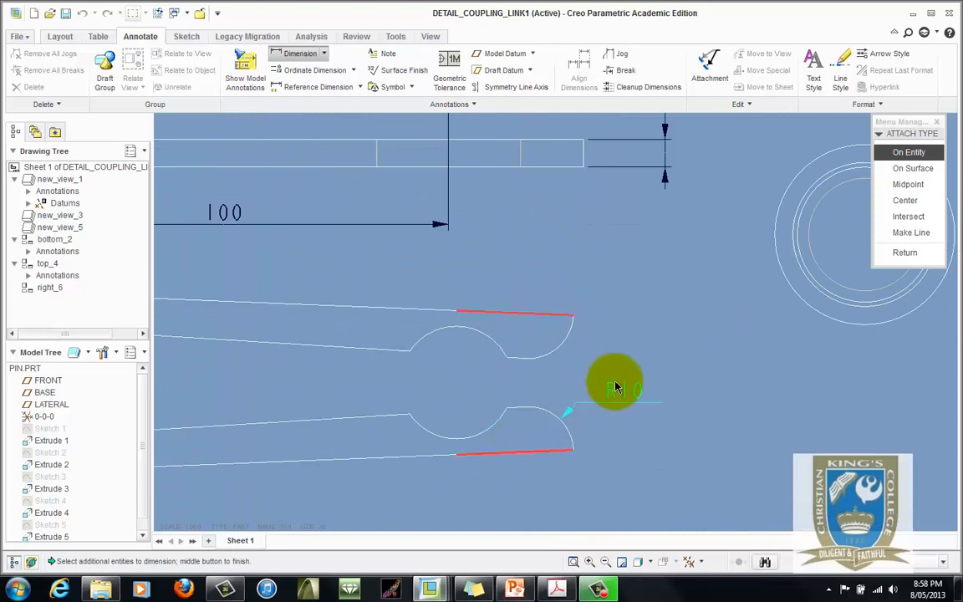
{"action": "middle_click", "coordinate": [698, 380]}
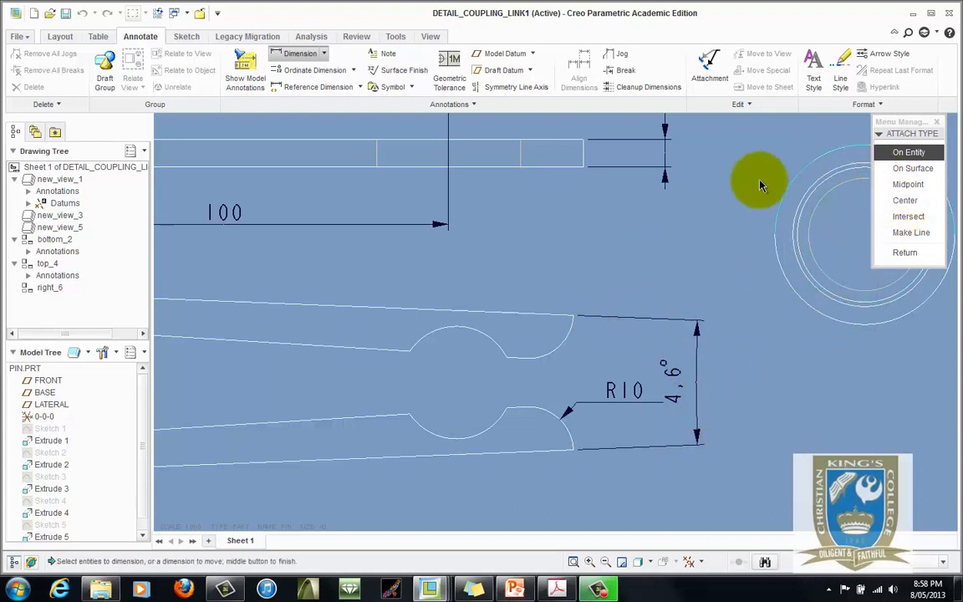
Step: Add a vertical dimension between the clip's upper and lower outer edge endpoints at the eye, placed beyond the open end
{"action": "left_click", "coordinate": [459, 315]}
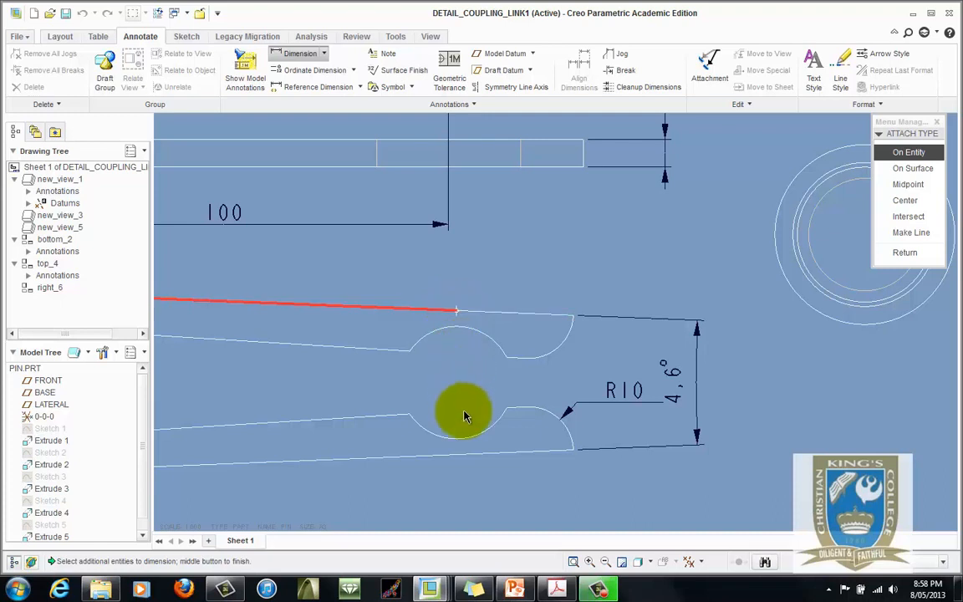
{"action": "left_click", "coordinate": [465, 458]}
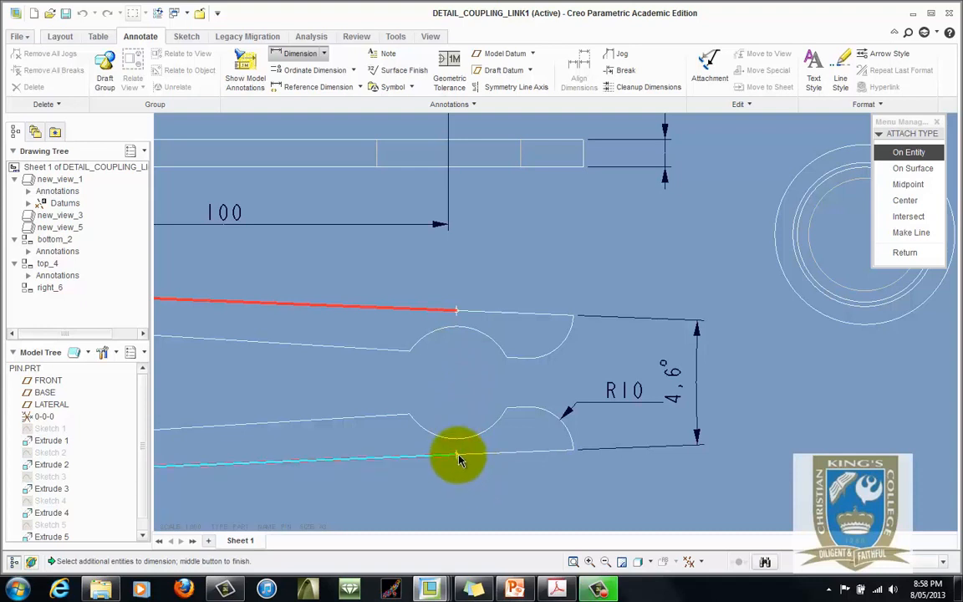
{"action": "left_click", "coordinate": [436, 318]}
{"action": "middle_click", "coordinate": [762, 385]}
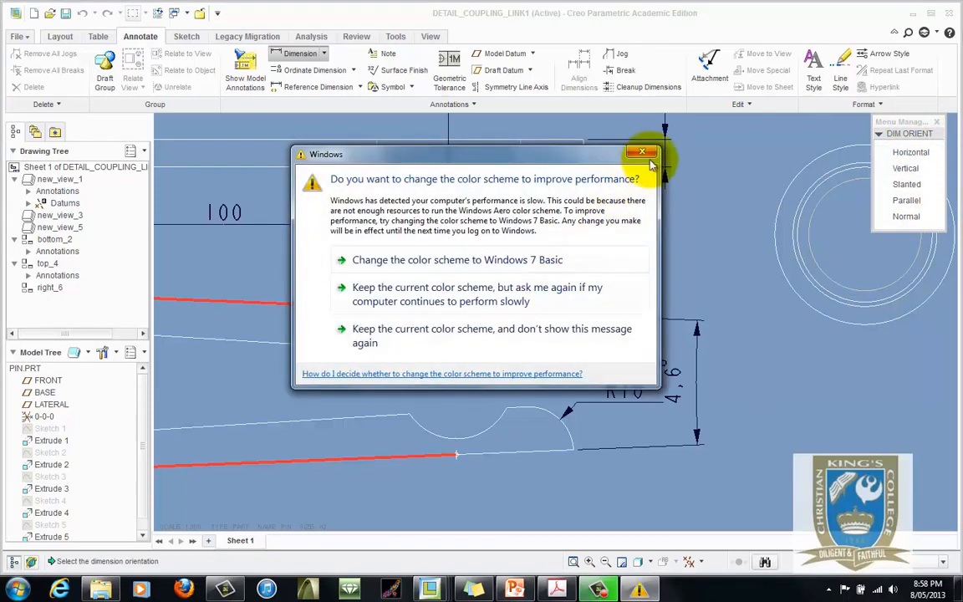
{"action": "left_click", "coordinate": [648, 153]}
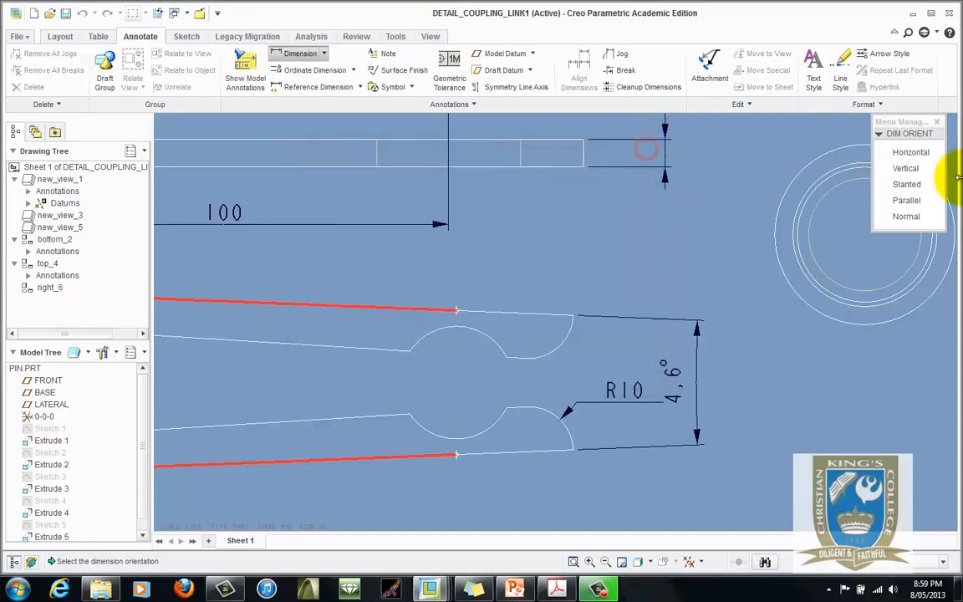
{"action": "left_click", "coordinate": [908, 168]}
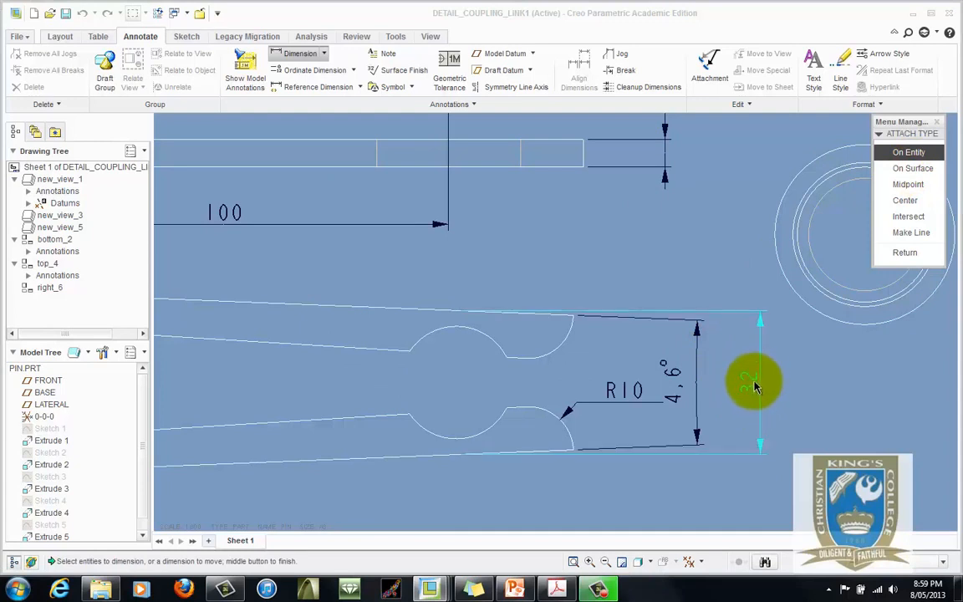
{"action": "left_click", "coordinate": [903, 253]}
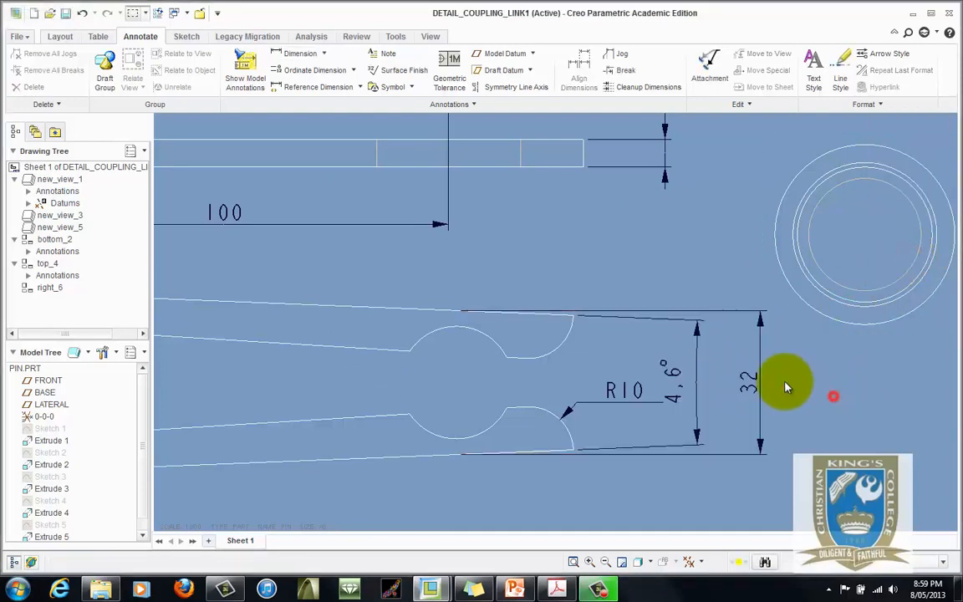
Step: Delete the angular dimension at the retaining clip's open end and move the vertical 32 dimension closer to the tip
{"action": "left_click", "coordinate": [697, 393]}
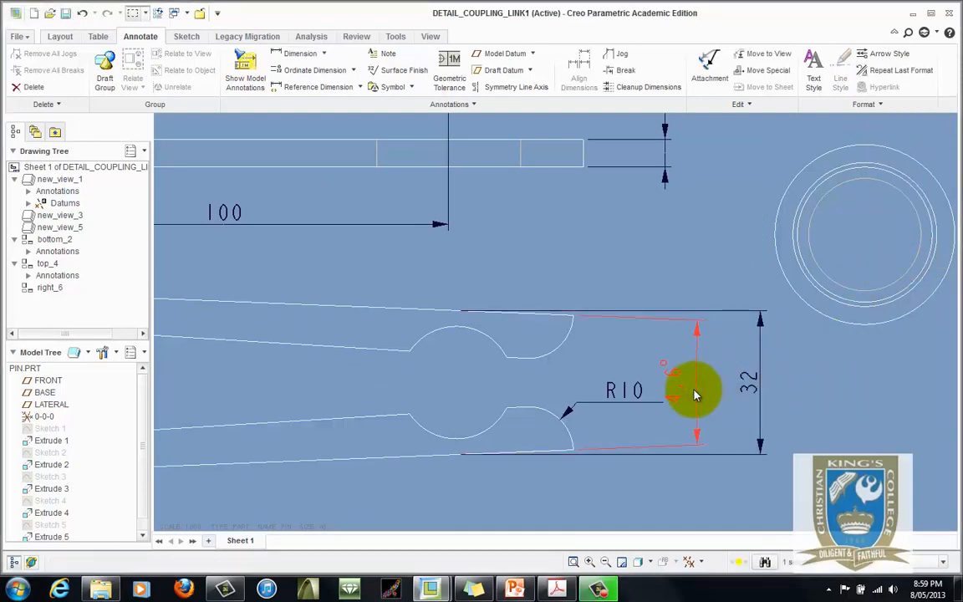
{"action": "key", "text": "Delete"}
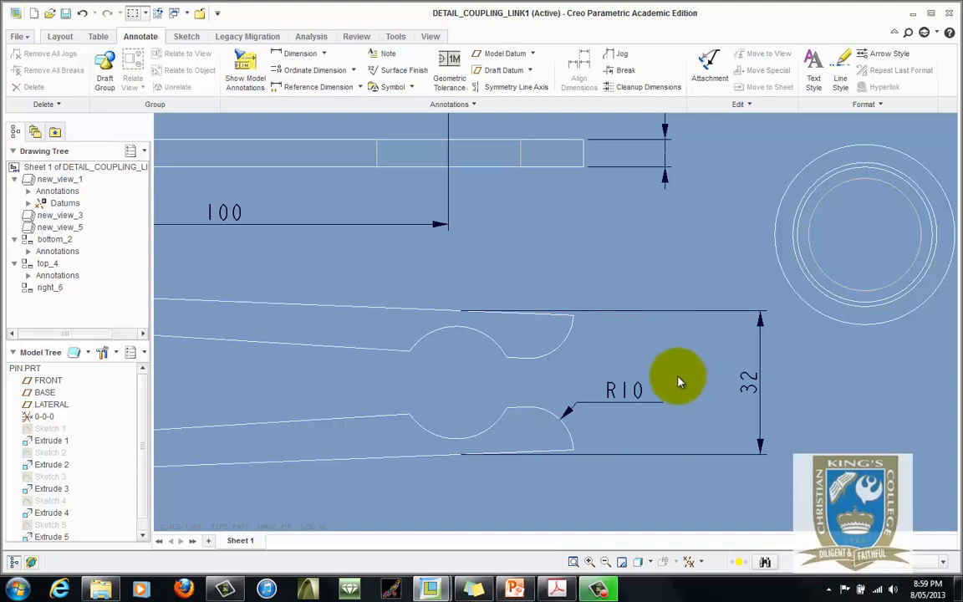
{"action": "left_click", "coordinate": [754, 380]}
{"action": "left_click_drag", "start_coordinate": [755, 380], "coordinate": [708, 377]}
{"action": "left_click", "coordinate": [800, 400]}
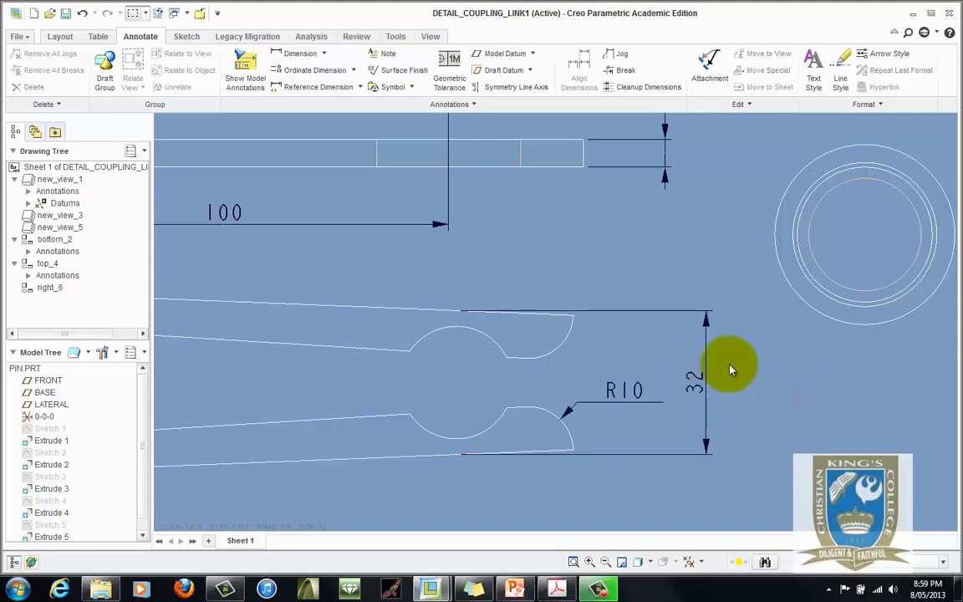
Step: Check the retaining clip's centre lines and diameter dimensions on mx10fx40.pdf in Acrobat, and return to the Creo drawing
{"action": "scroll", "coordinate": [730, 370], "scroll_direction": "up", "scroll_amount": 3}
{"action": "left_click", "coordinate": [557, 589]}
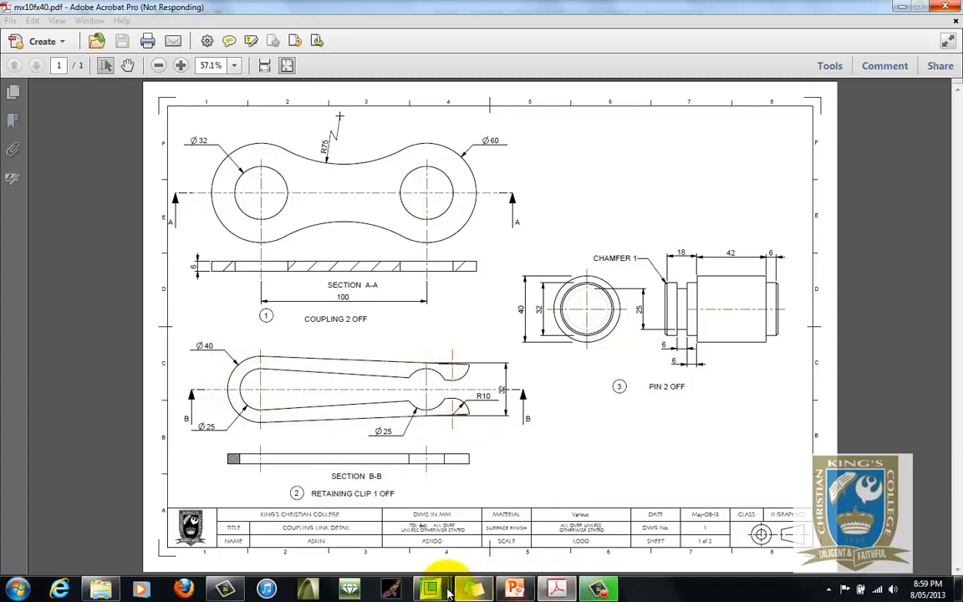
{"action": "mouse_move", "coordinate": [449, 592]}
{"action": "left_click", "coordinate": [527, 538]}
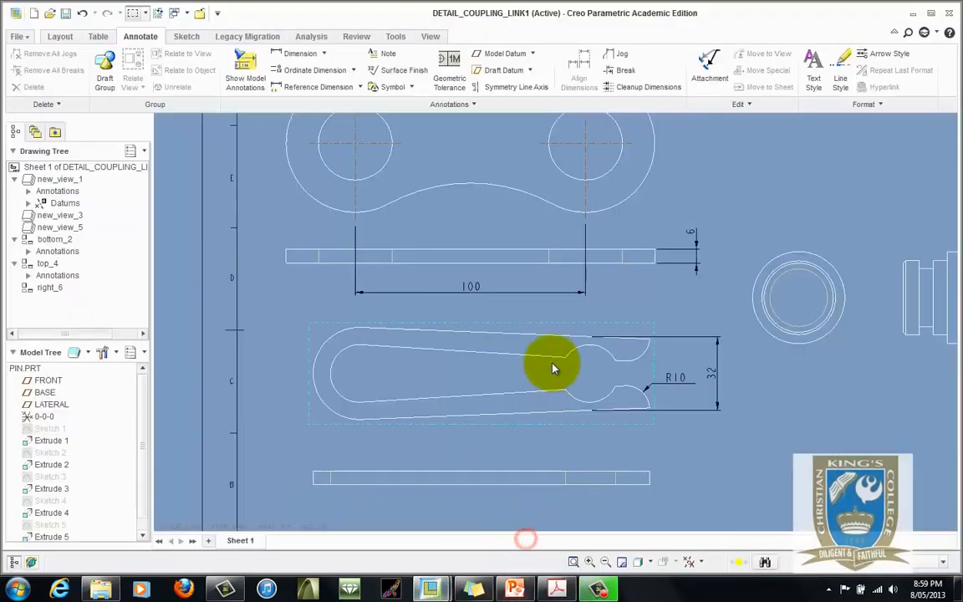
Step: Mark axes A_2, A_4, A_7 and A_3 for display in the retaining clip's main view, covering the round end, eye and both tip arcs
{"action": "left_click", "coordinate": [515, 401]}
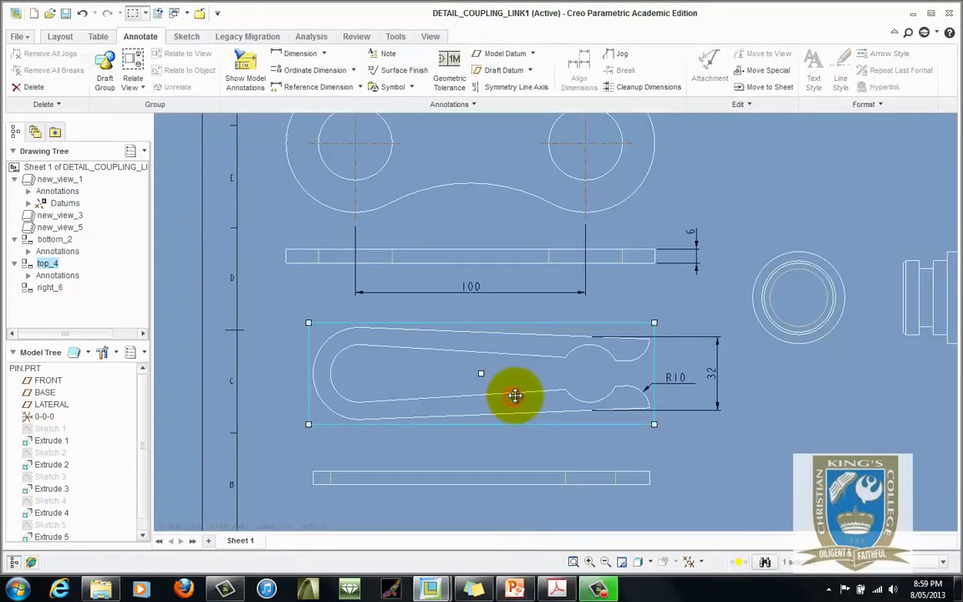
{"action": "left_click", "coordinate": [245, 64]}
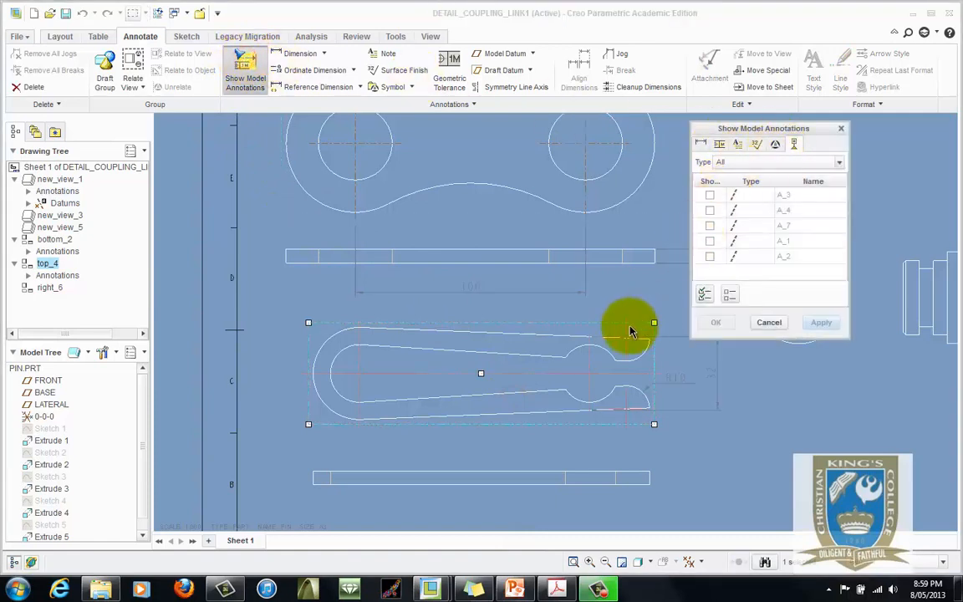
{"action": "left_click", "coordinate": [591, 372]}
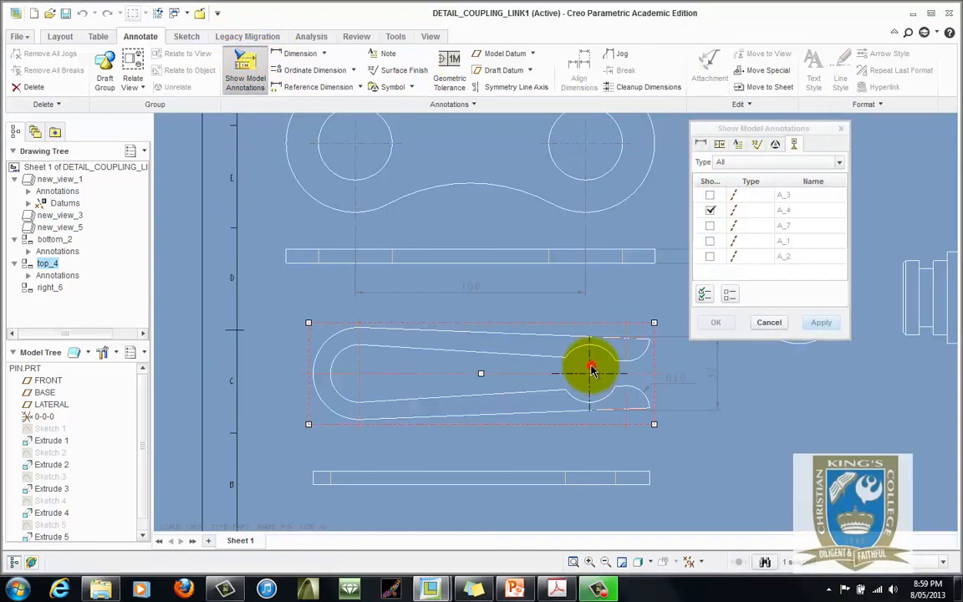
{"action": "left_click", "coordinate": [360, 363]}
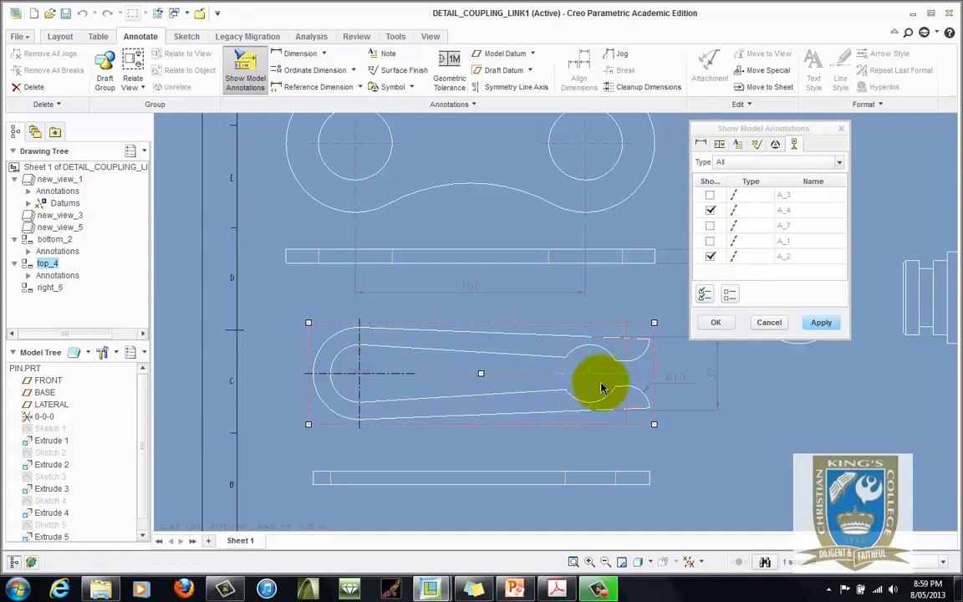
{"action": "left_click", "coordinate": [630, 407]}
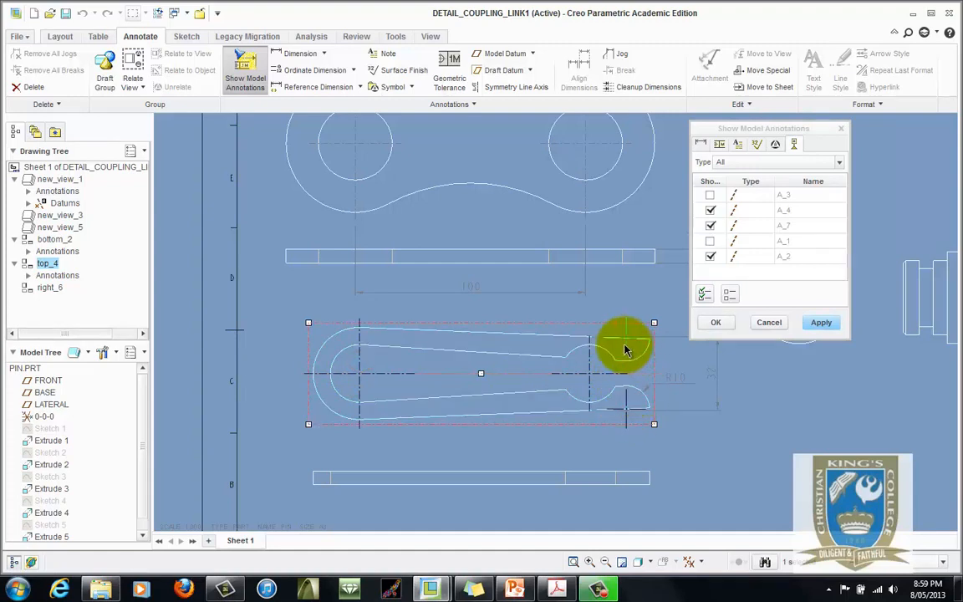
{"action": "left_click", "coordinate": [627, 351]}
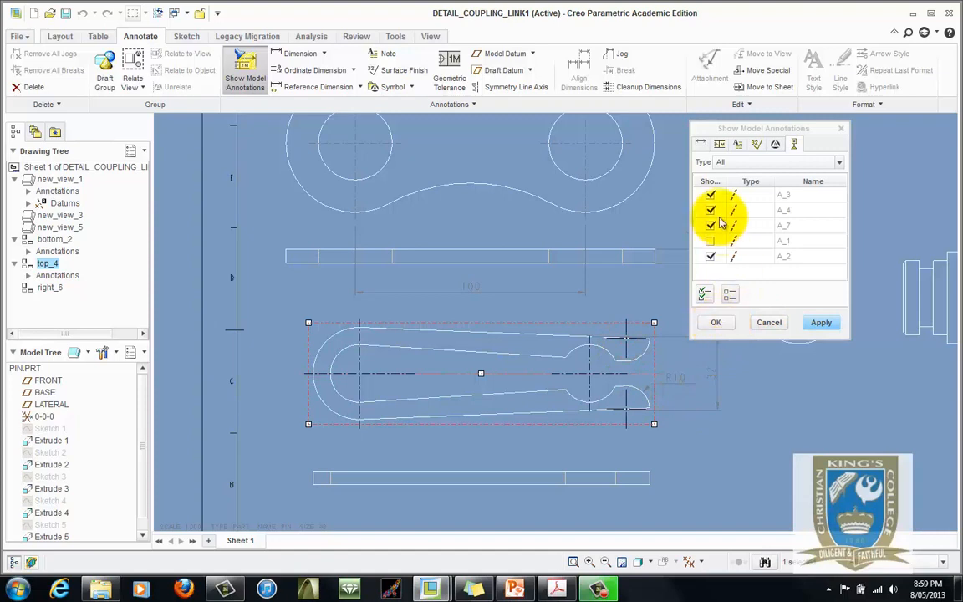
Step: Show the Ø25 inner and Ø40 outer model dimensions of the retaining clip's round end and apply the selected annotations
{"action": "left_click", "coordinate": [701, 145]}
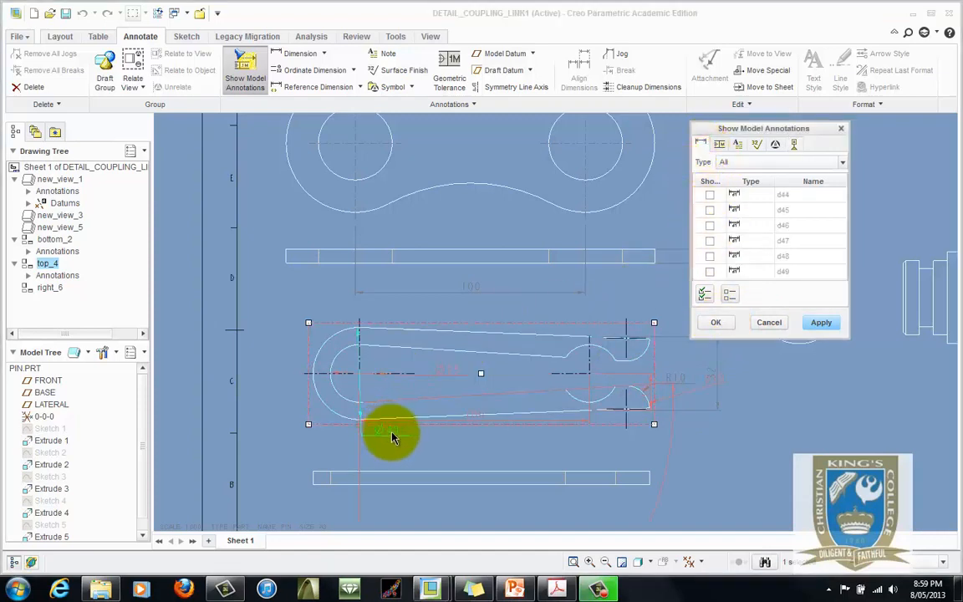
{"action": "left_click", "coordinate": [450, 372]}
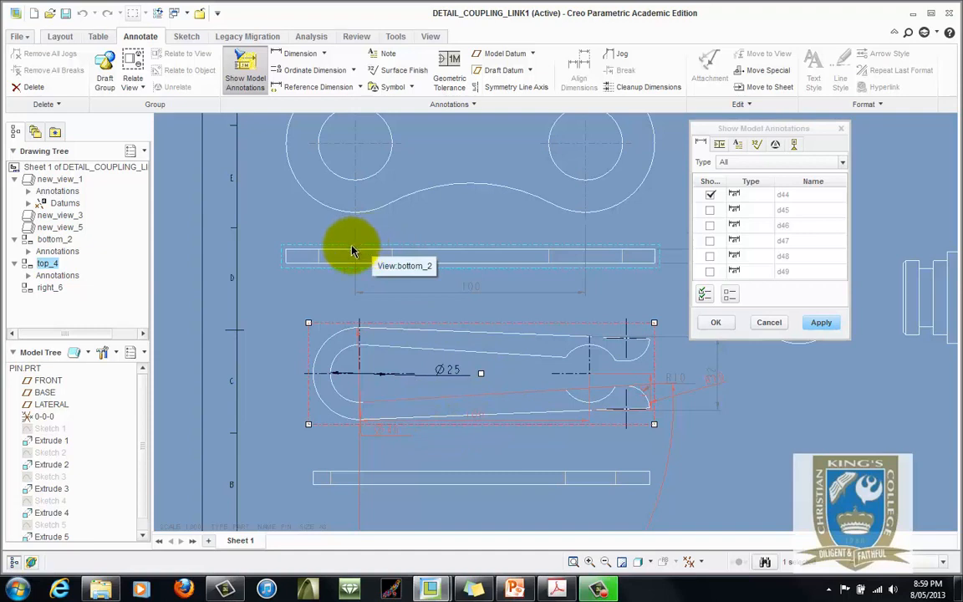
{"action": "left_click", "coordinate": [388, 430]}
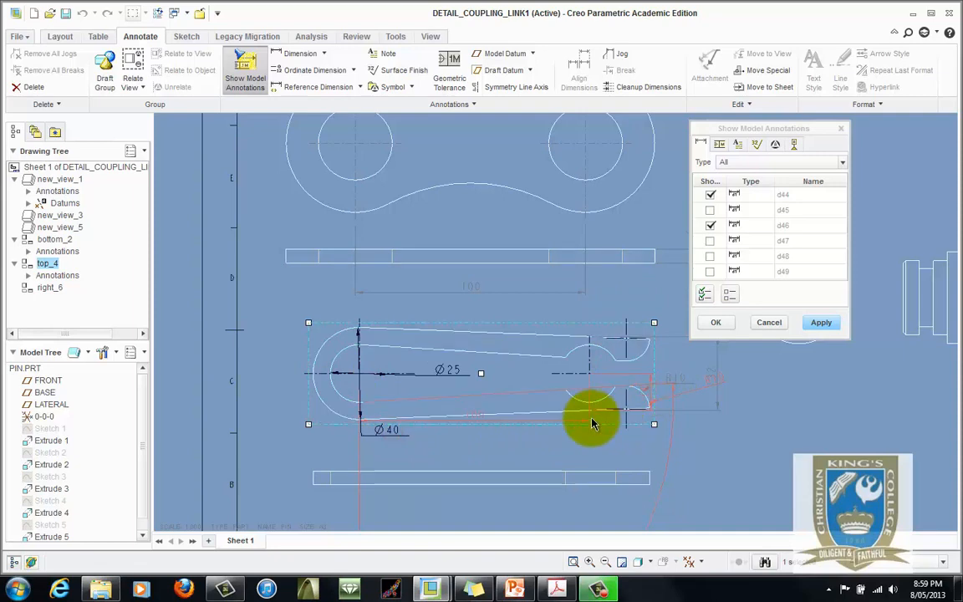
{"action": "left_click", "coordinate": [817, 325]}
{"action": "left_click", "coordinate": [769, 323]}
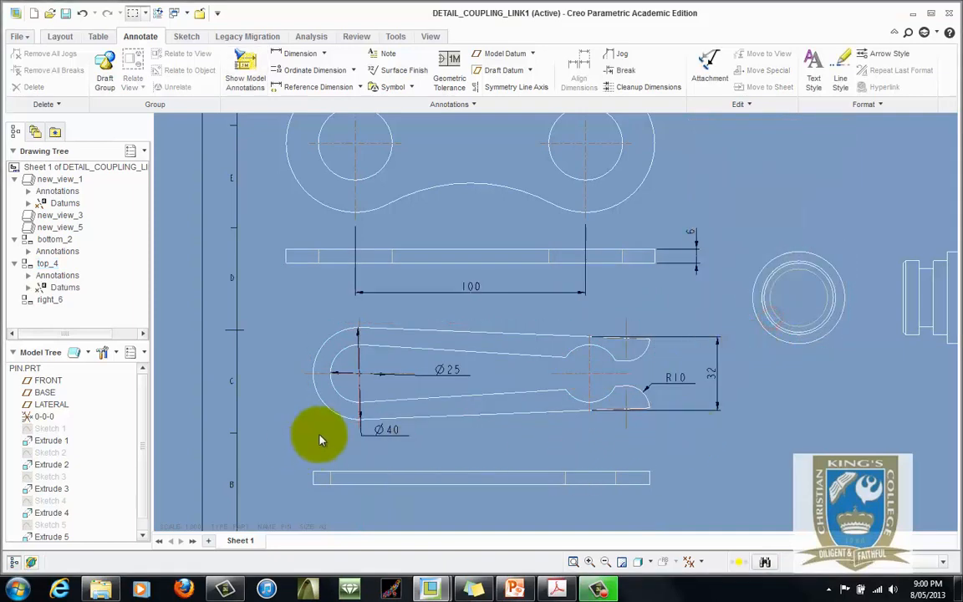
Step: Reposition the Ø40 dimension above and the Ø25 dimension below the retaining clip's round end, both outside the outline
{"action": "left_click", "coordinate": [380, 431]}
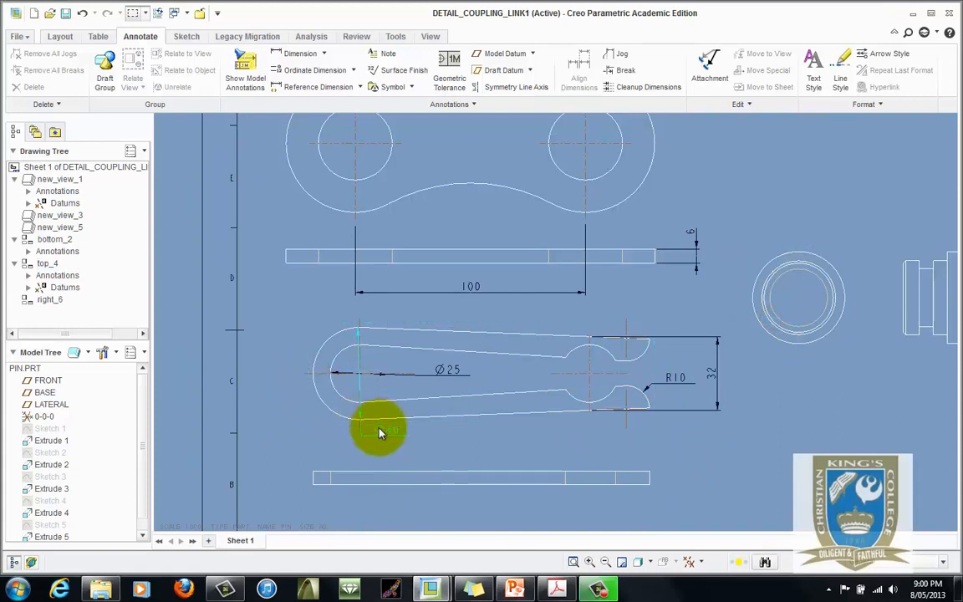
{"action": "left_click_drag", "start_coordinate": [389, 430], "coordinate": [320, 312]}
{"action": "left_click", "coordinate": [446, 373]}
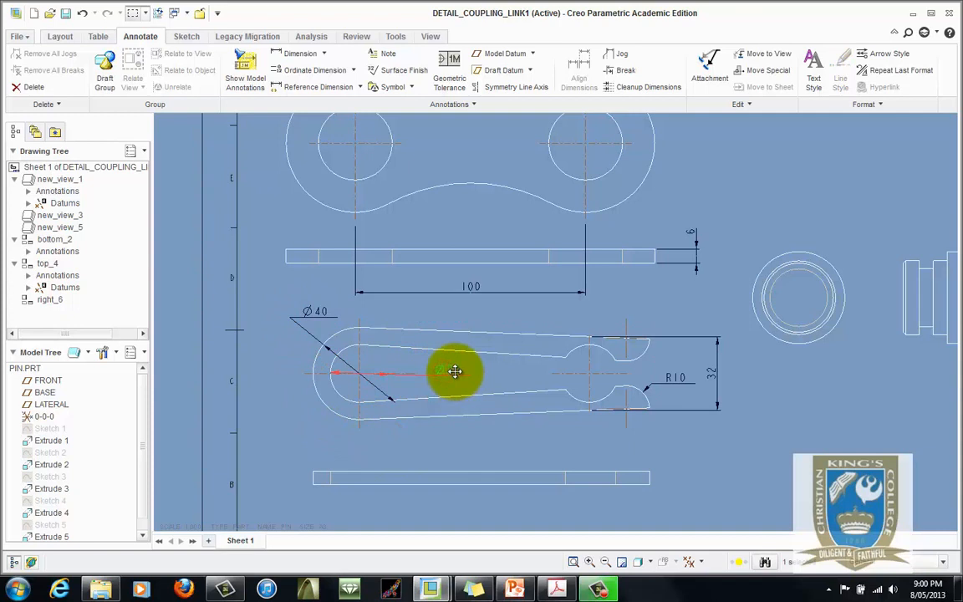
{"action": "left_click_drag", "start_coordinate": [454, 371], "coordinate": [310, 423]}
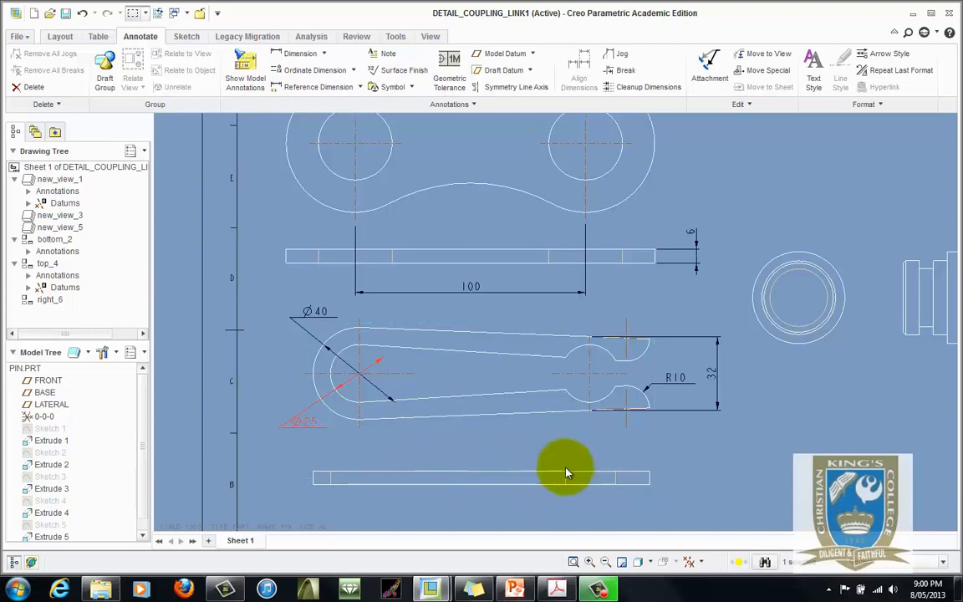
Step: Show the model's thickness dimension d50 at the closed end of the retaining clip's edge view
{"action": "double_click", "coordinate": [536, 474]}
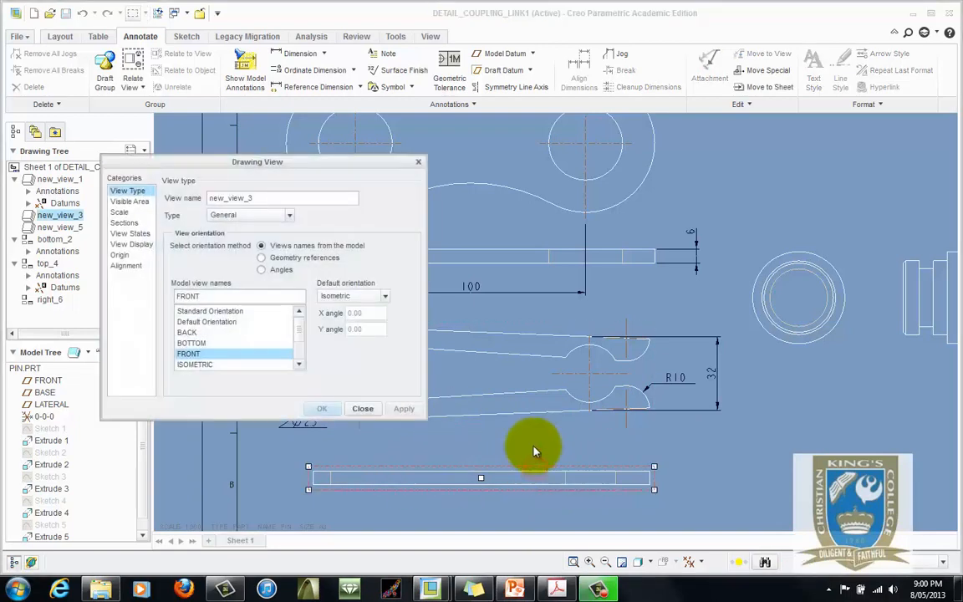
{"action": "left_click", "coordinate": [362, 408]}
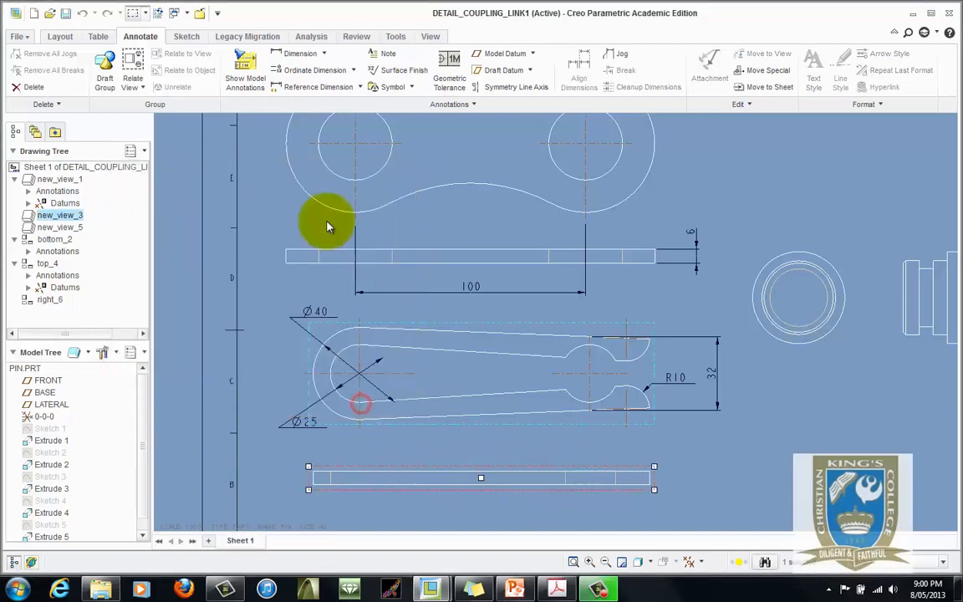
{"action": "left_click", "coordinate": [245, 67]}
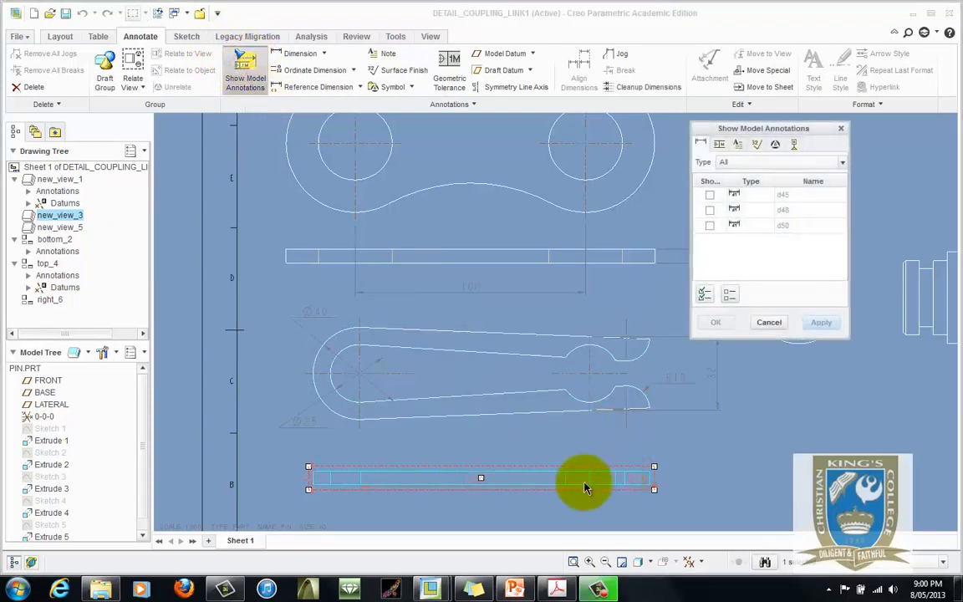
{"action": "left_click", "coordinate": [309, 480]}
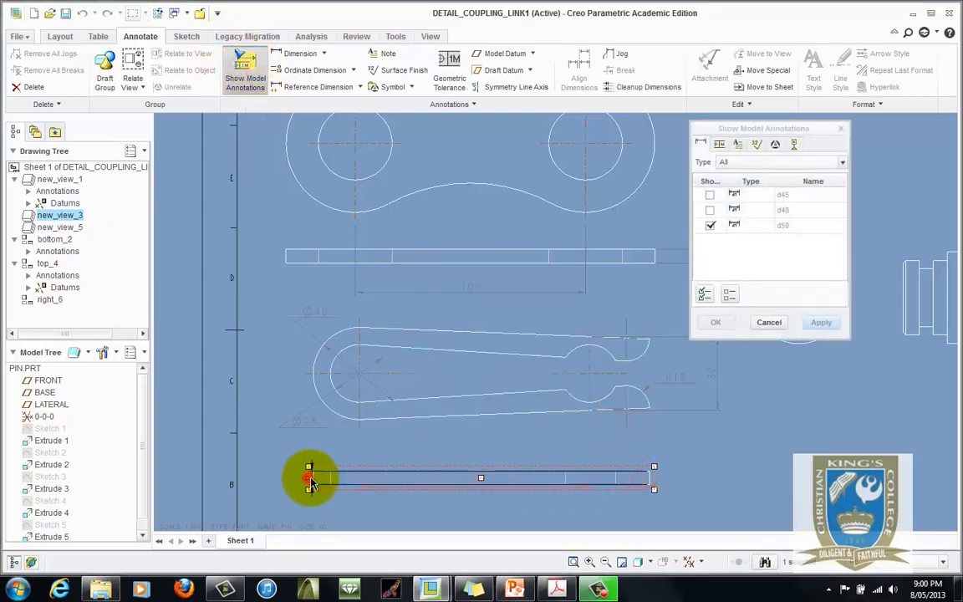
Step: Mark centre lines A_2 and A_4 for display in the retaining clip's edge view, in line with the round end and the eye
{"action": "left_click", "coordinate": [794, 145]}
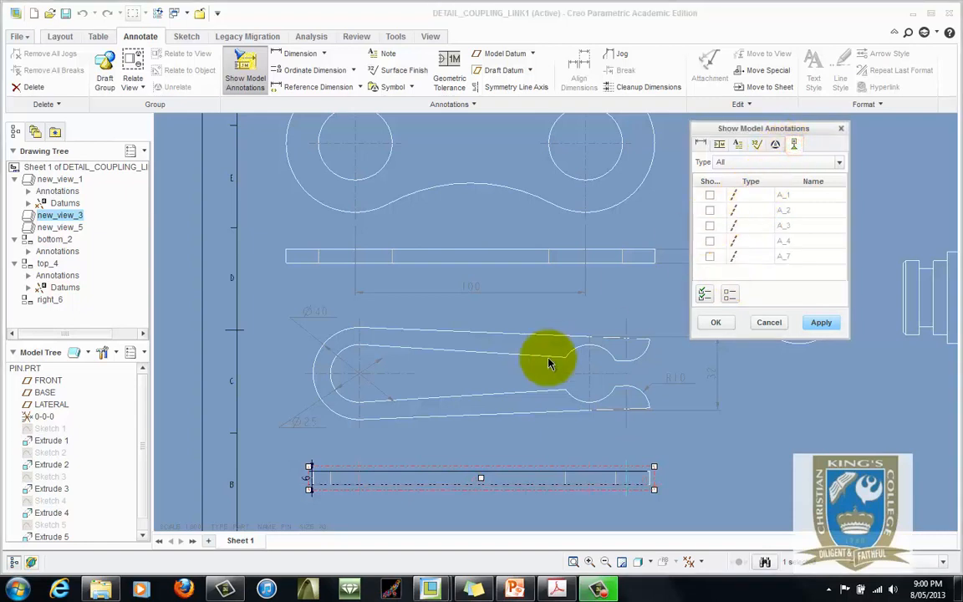
{"action": "left_click", "coordinate": [360, 474]}
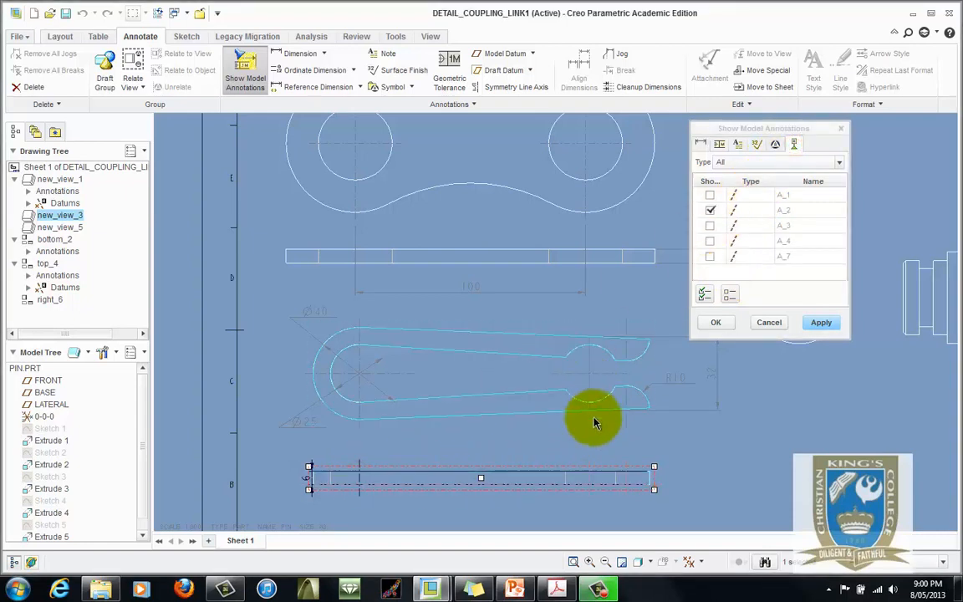
{"action": "left_click", "coordinate": [588, 474]}
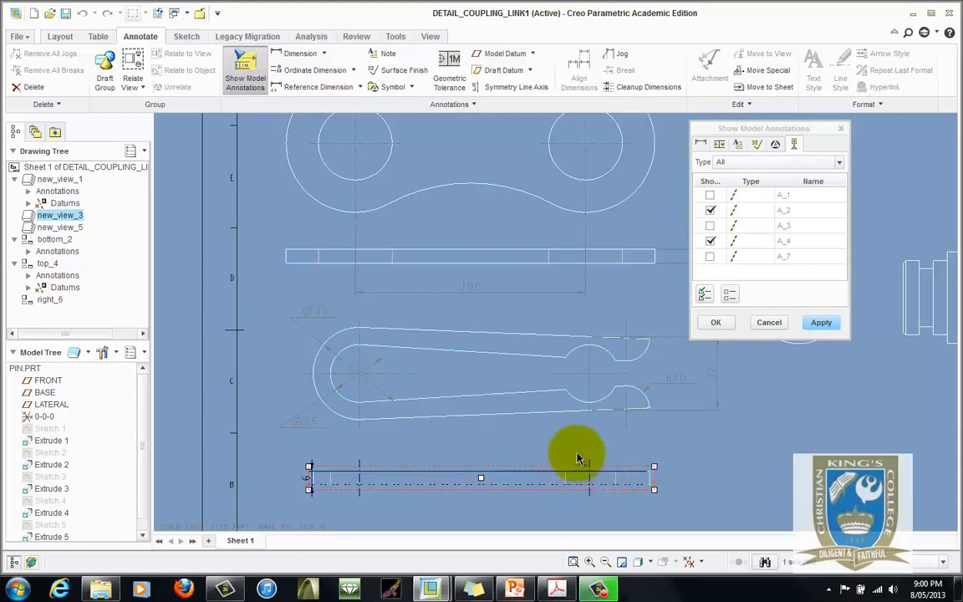
Step: Show axes A_2 and A_4 in the retaining clip's edge view and close the model annotations dialog
{"action": "left_click", "coordinate": [819, 323]}
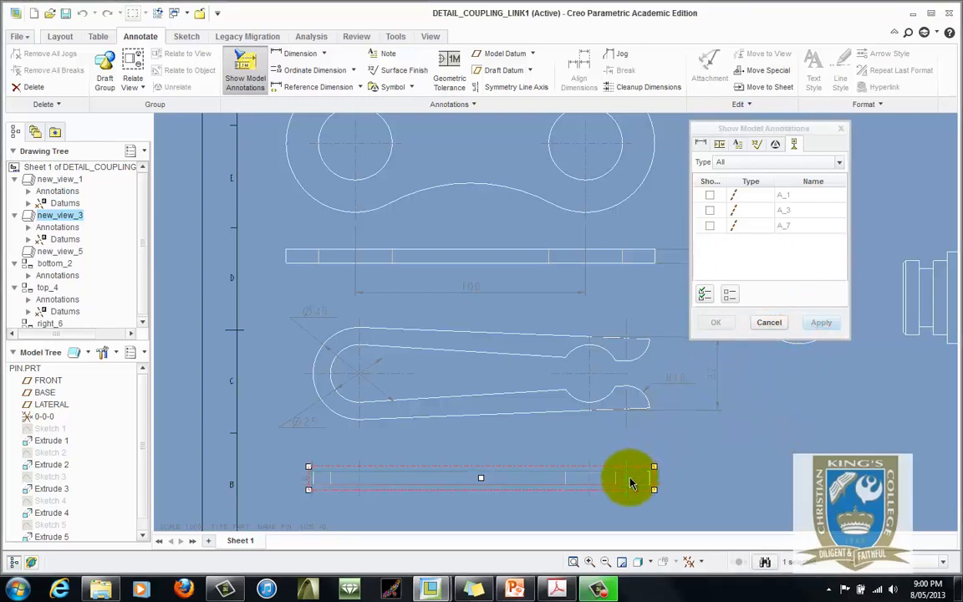
{"action": "left_click", "coordinate": [769, 322]}
Step: Move the thickness dimension of the retaining clip's edge view to the view's right-hand end, beside its short edge
{"action": "scroll", "coordinate": [766, 451], "scroll_direction": "up", "scroll_amount": 2}
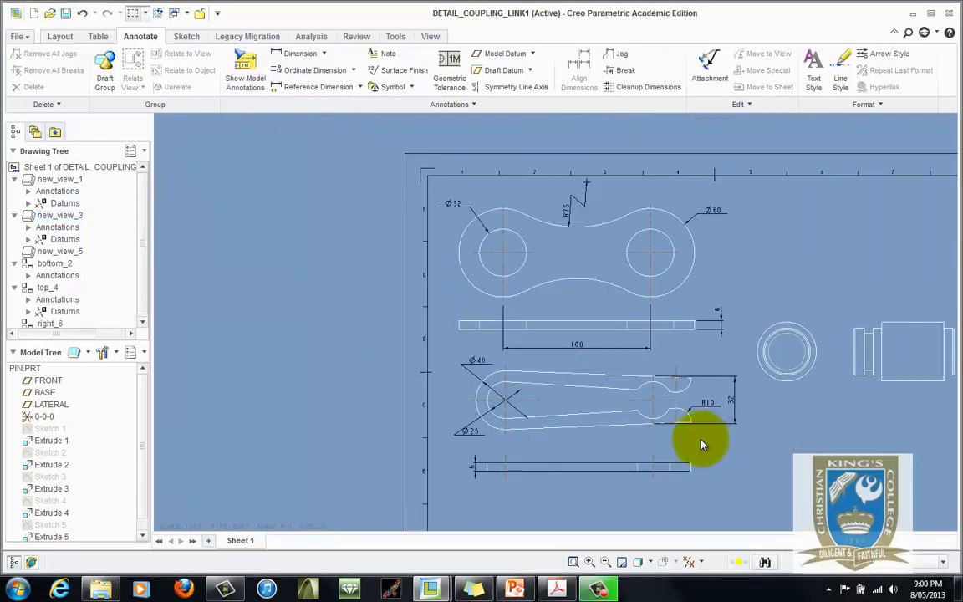
{"action": "scroll", "coordinate": [700, 443], "scroll_direction": "down", "scroll_amount": 3}
{"action": "scroll", "coordinate": [502, 450], "scroll_direction": "up", "scroll_amount": 2}
{"action": "scroll", "coordinate": [356, 466], "scroll_direction": "down", "scroll_amount": 2}
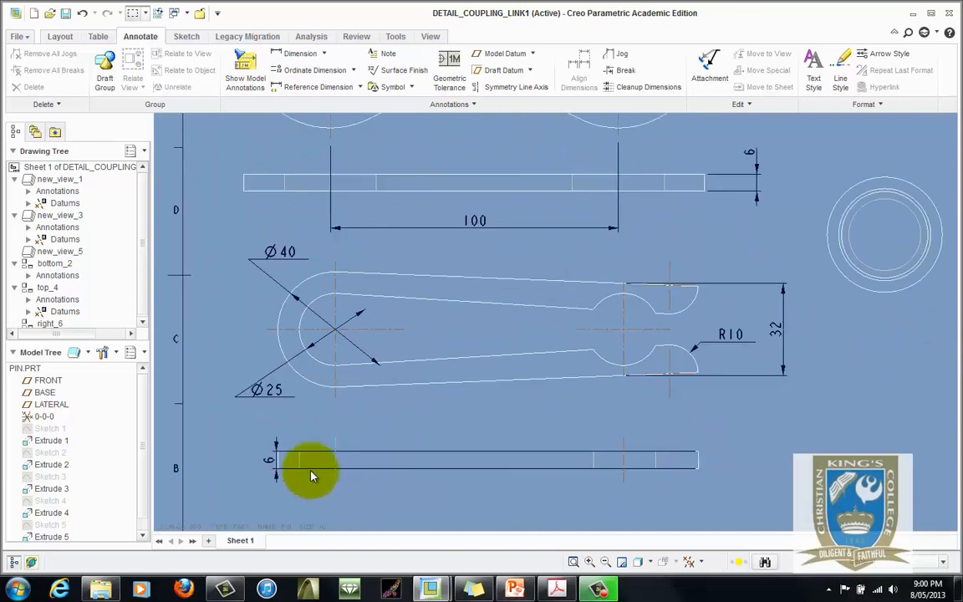
{"action": "left_click", "coordinate": [280, 454]}
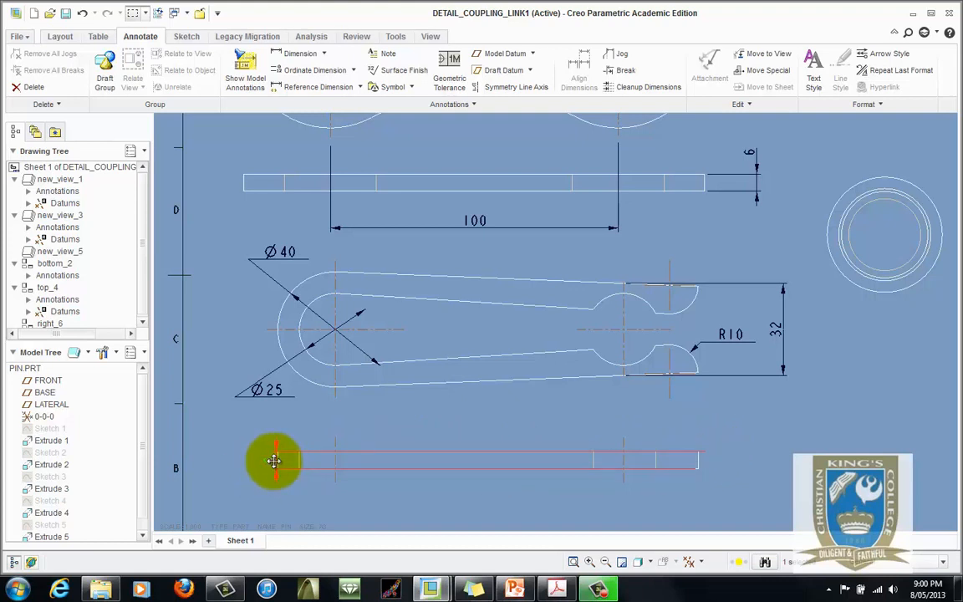
{"action": "left_click_drag", "start_coordinate": [275, 462], "coordinate": [735, 458]}
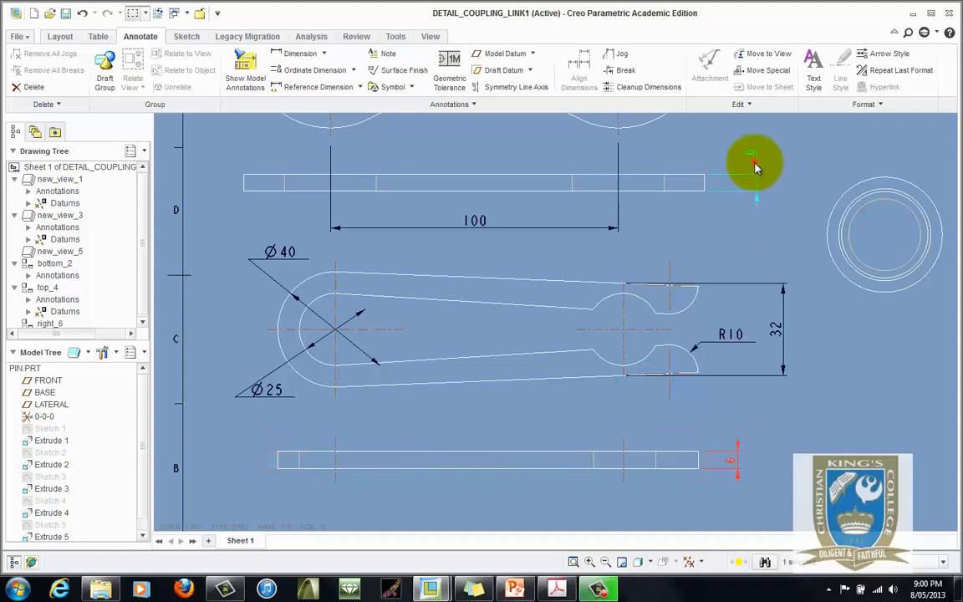
{"action": "left_click", "coordinate": [754, 165]}
{"action": "mouse_move", "coordinate": [757, 171]}
{"action": "left_mouse_down"}
{"action": "mouse_move", "coordinate": [745, 180]}
{"action": "mouse_move", "coordinate": [763, 185]}
{"action": "left_mouse_up"}
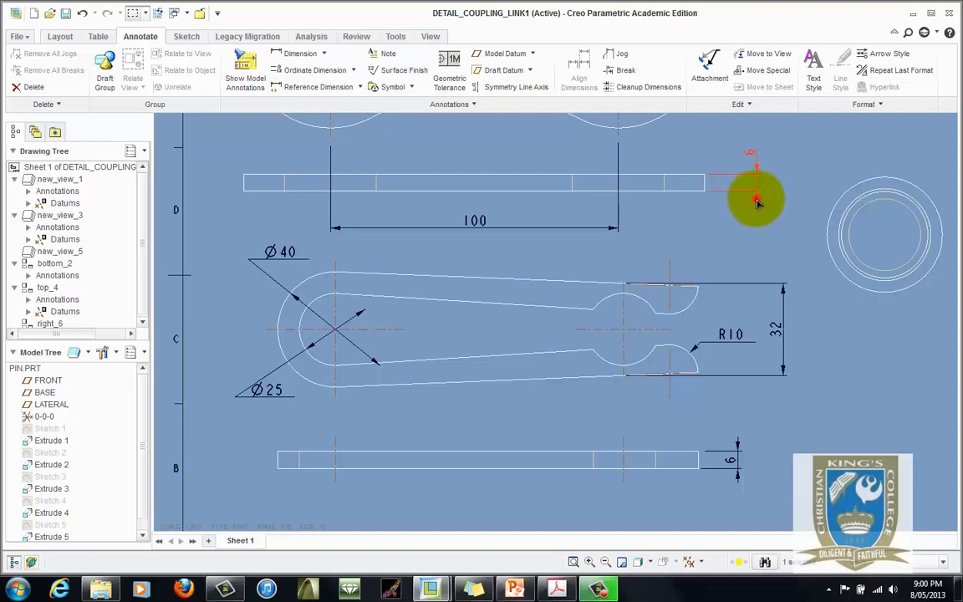
{"action": "left_click", "coordinate": [755, 439]}
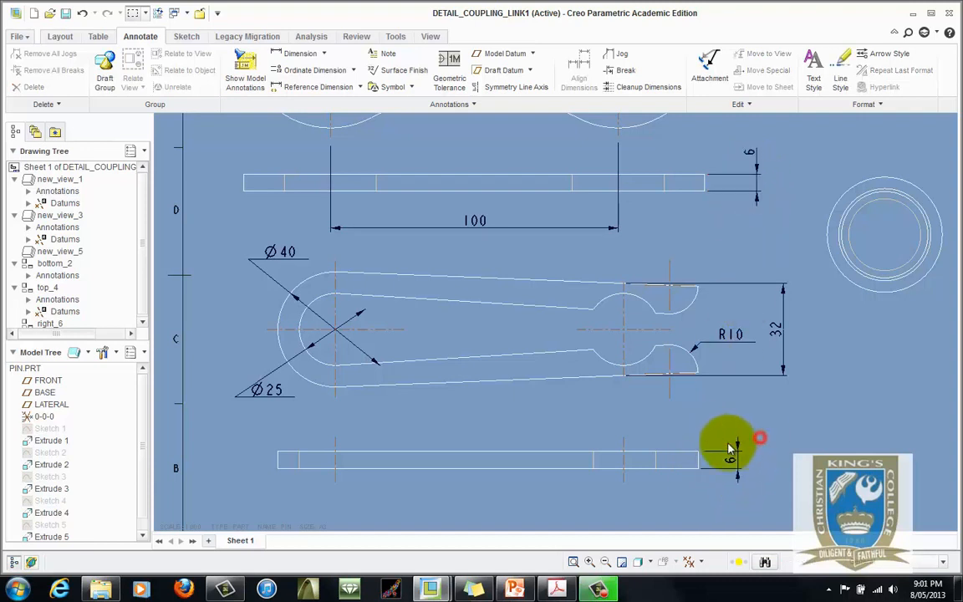
{"action": "left_click", "coordinate": [715, 452]}
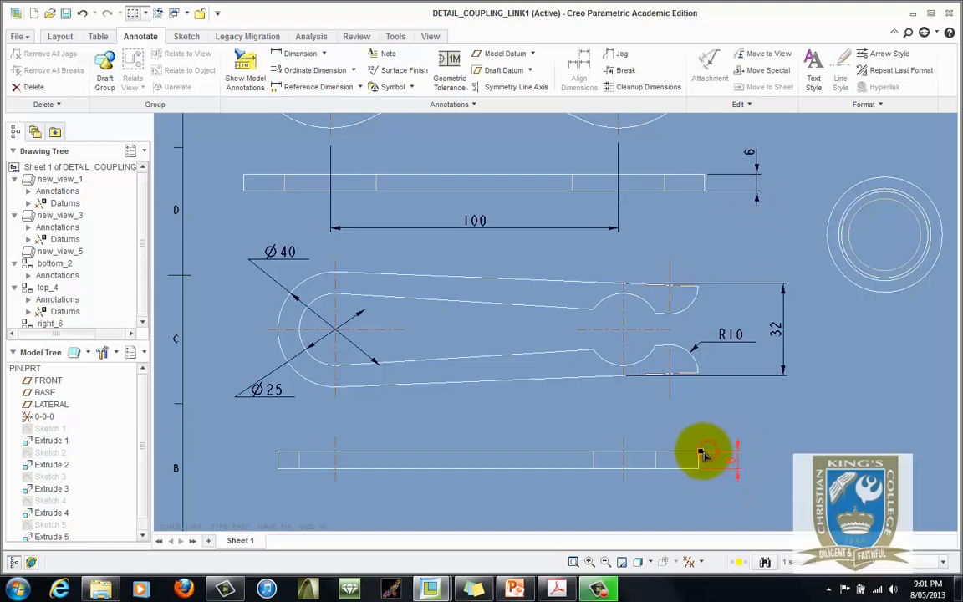
{"action": "left_click", "coordinate": [813, 436]}
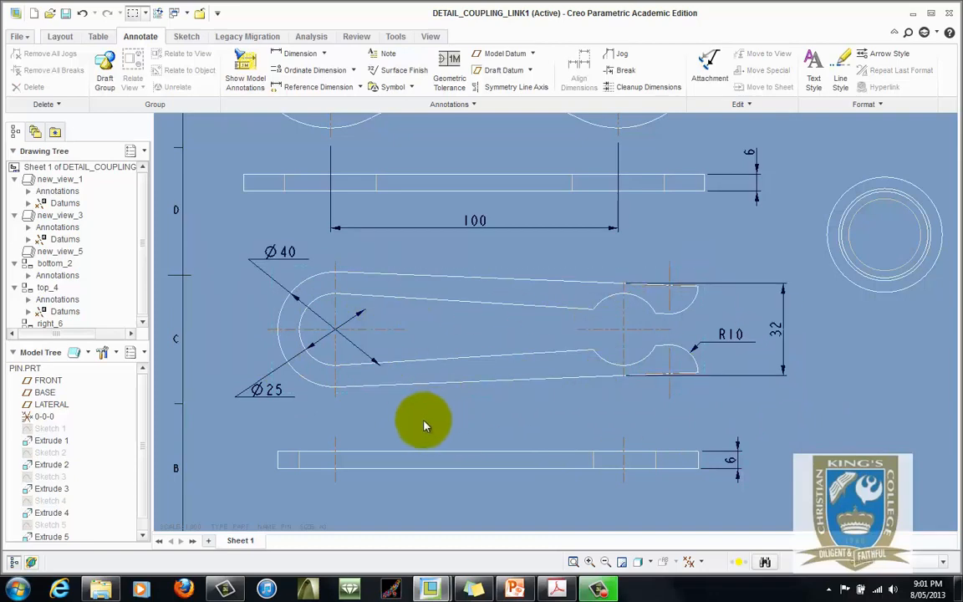
Step: Shift the pin's side view and circular end view to the right on the sheet
{"action": "scroll", "coordinate": [198, 445], "scroll_direction": "down", "scroll_amount": 3}
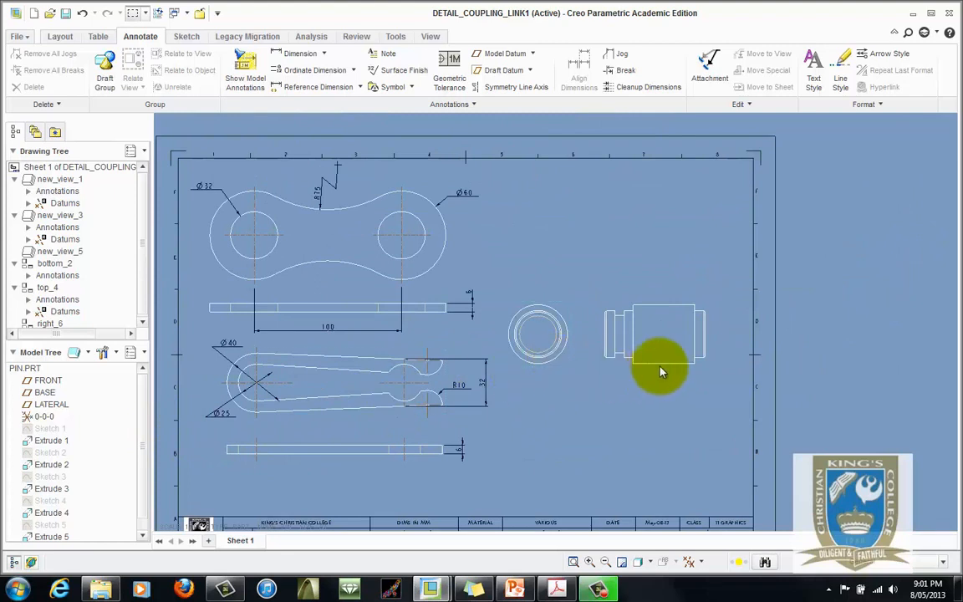
{"action": "left_click", "coordinate": [537, 336]}
{"action": "left_click", "coordinate": [664, 334]}
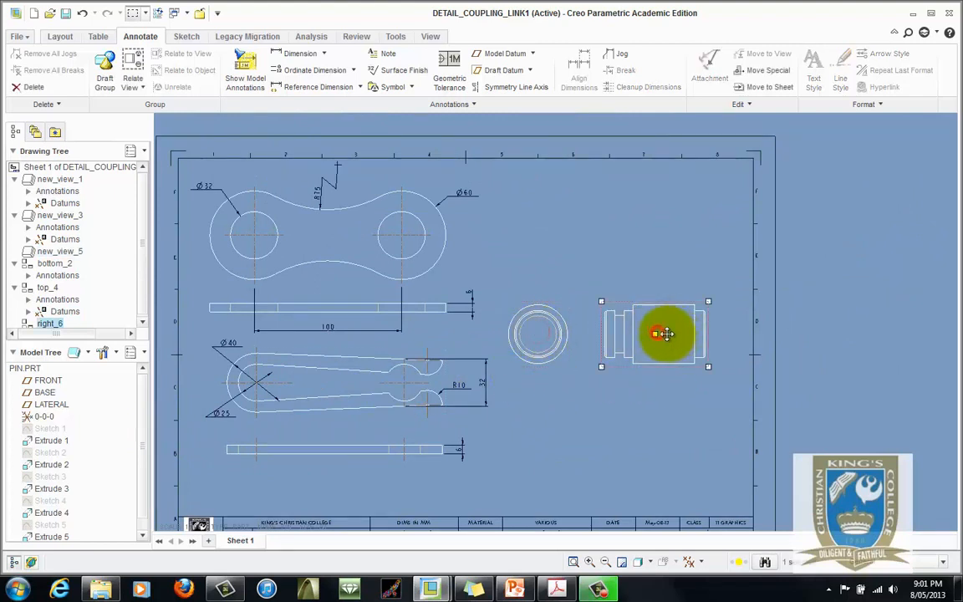
{"action": "left_click", "coordinate": [550, 336]}
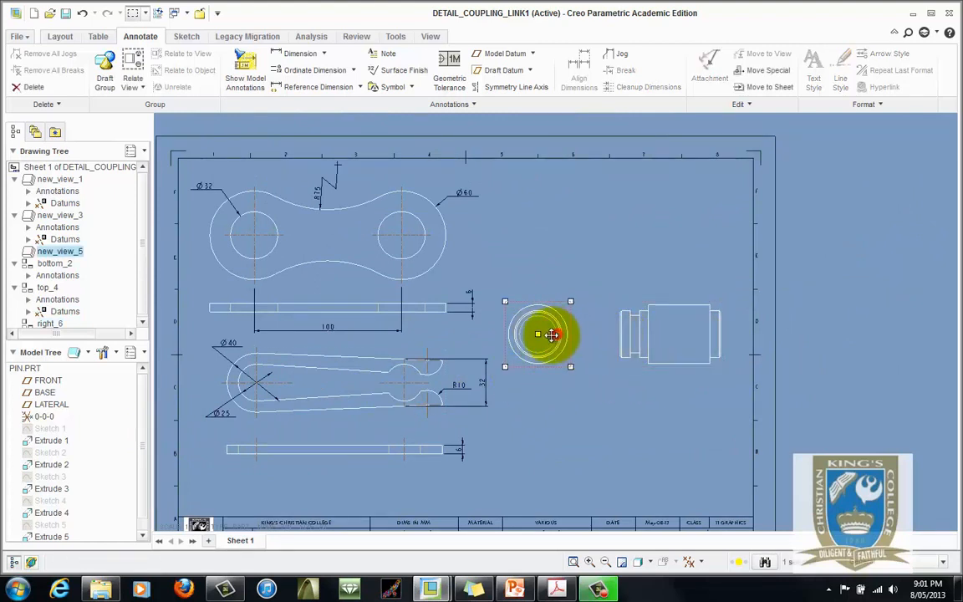
{"action": "left_click_drag", "start_coordinate": [571, 335], "coordinate": [594, 335]}
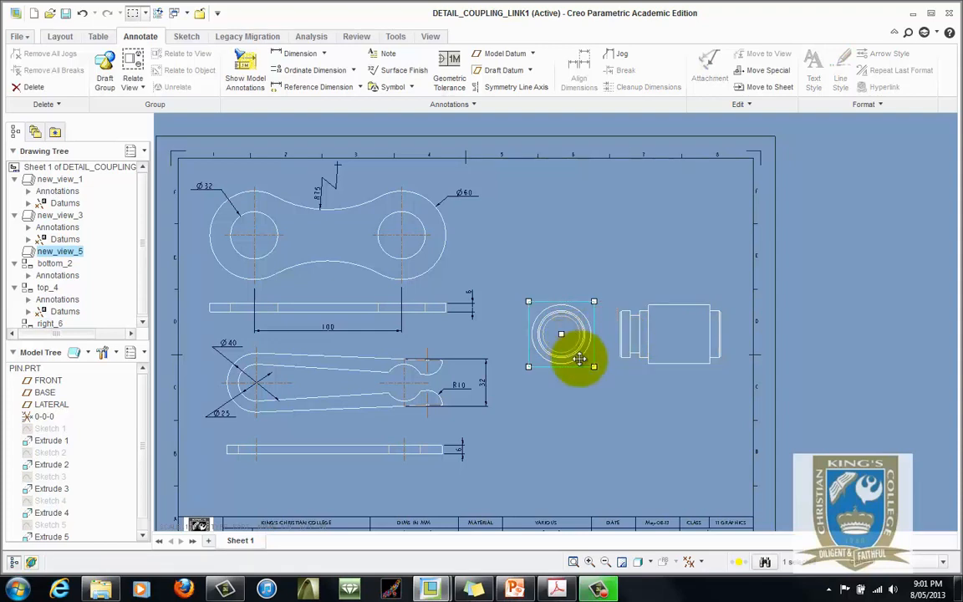
Step: Switch to Acrobat to examine the pin's dimensions in the mx10fx40.pdf reference drawing, and return to the Creo drawing DETAIL_COUPLING_LINK1
{"action": "left_click", "coordinate": [556, 589]}
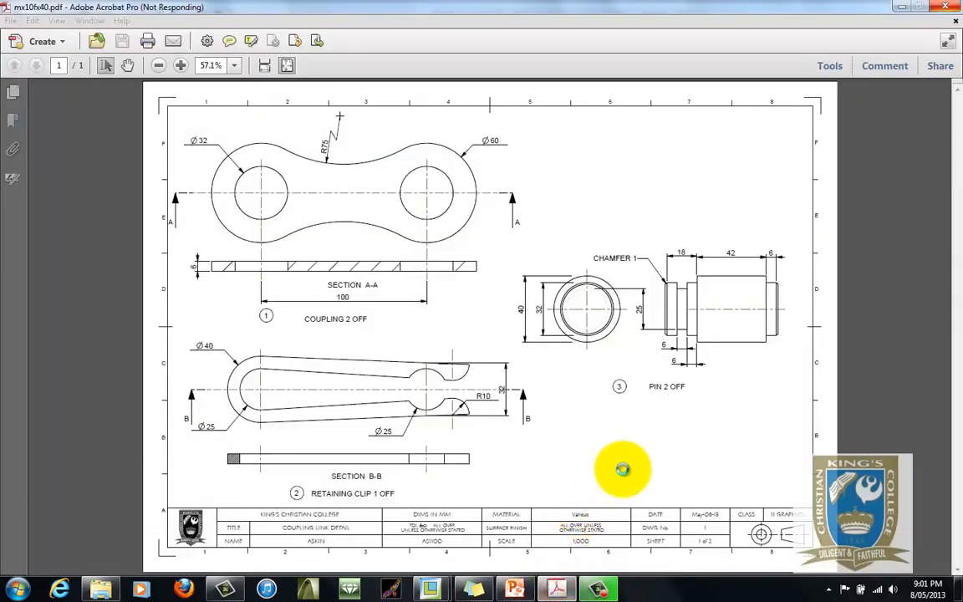
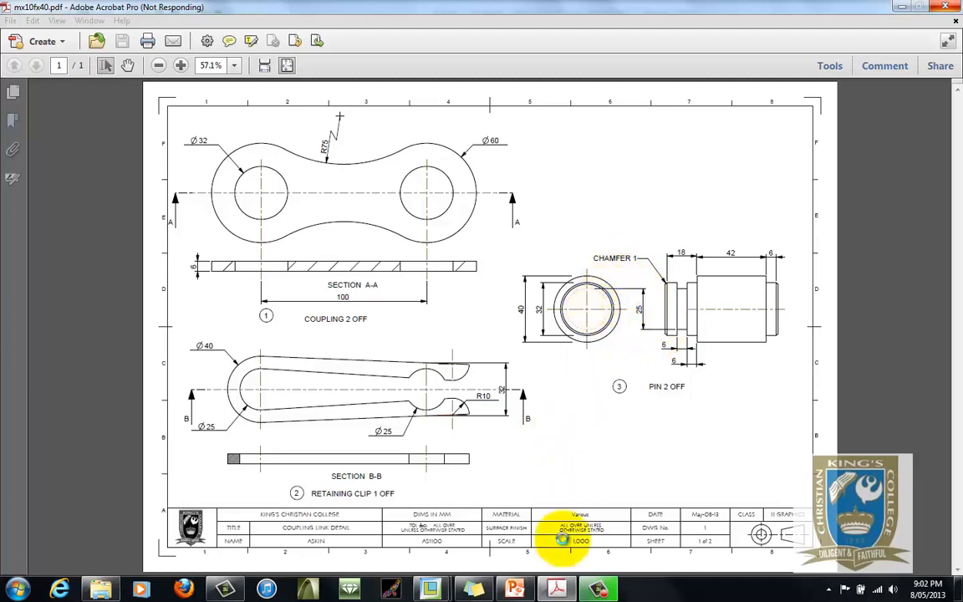
{"action": "mouse_move", "coordinate": [431, 589]}
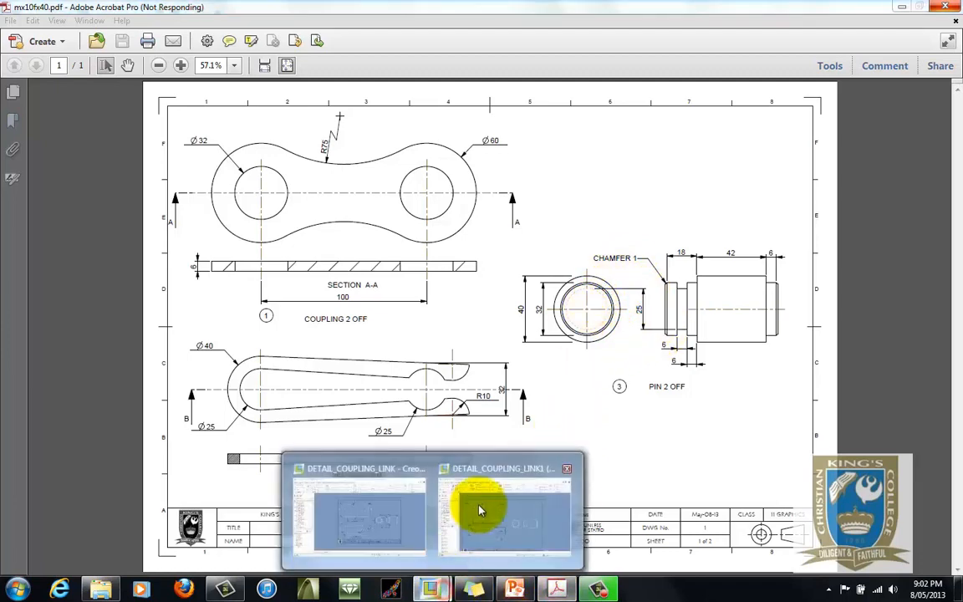
{"action": "left_click", "coordinate": [479, 507]}
Step: Dimension the diameter of the pin's chamfered end collar in the side view, placing the dimension to the left of the circular end view
{"action": "scroll", "coordinate": [678, 328], "scroll_direction": "up", "scroll_amount": 3}
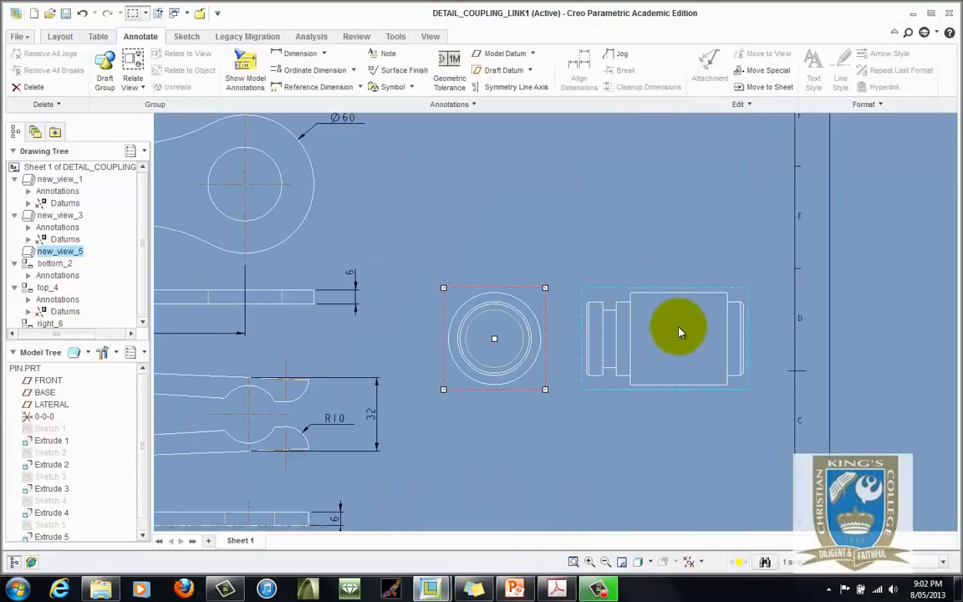
{"action": "left_click", "coordinate": [291, 55]}
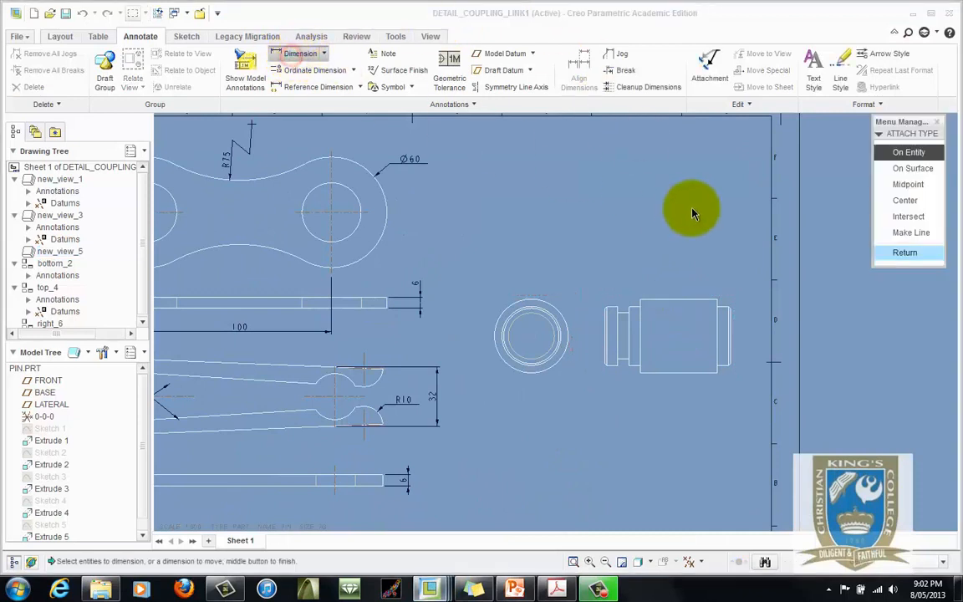
{"action": "left_click", "coordinate": [613, 309]}
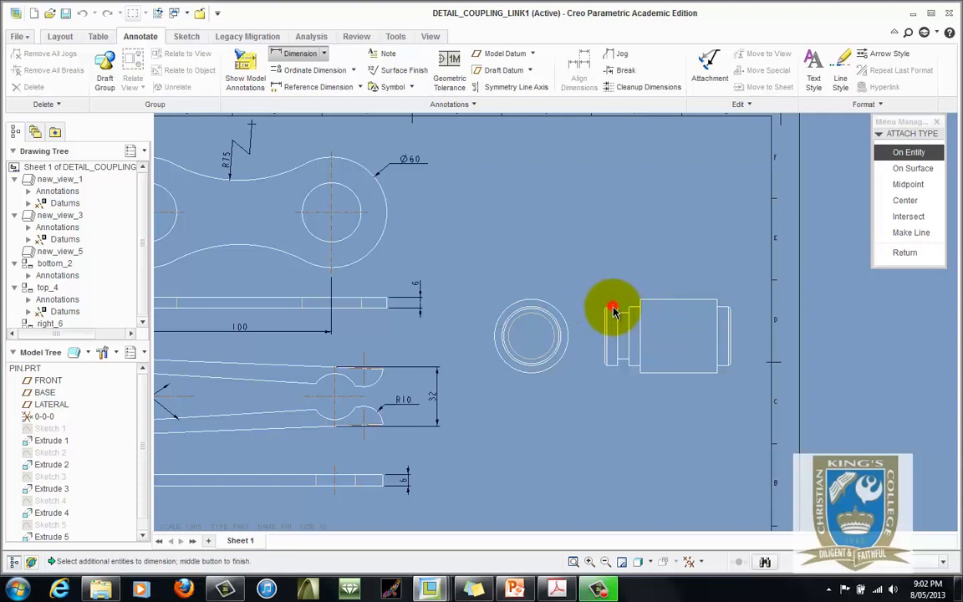
{"action": "left_click", "coordinate": [613, 367]}
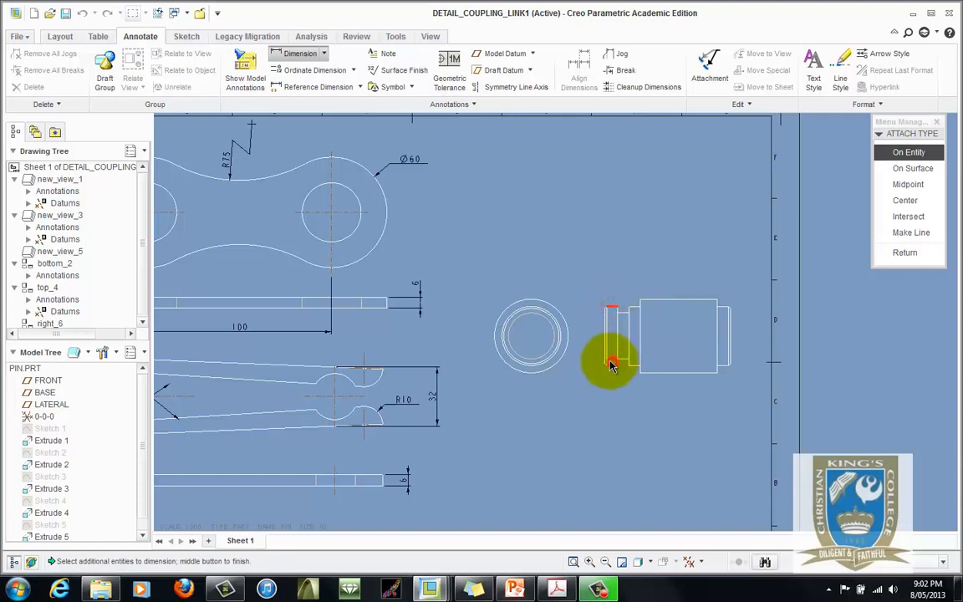
{"action": "middle_click", "coordinate": [468, 334]}
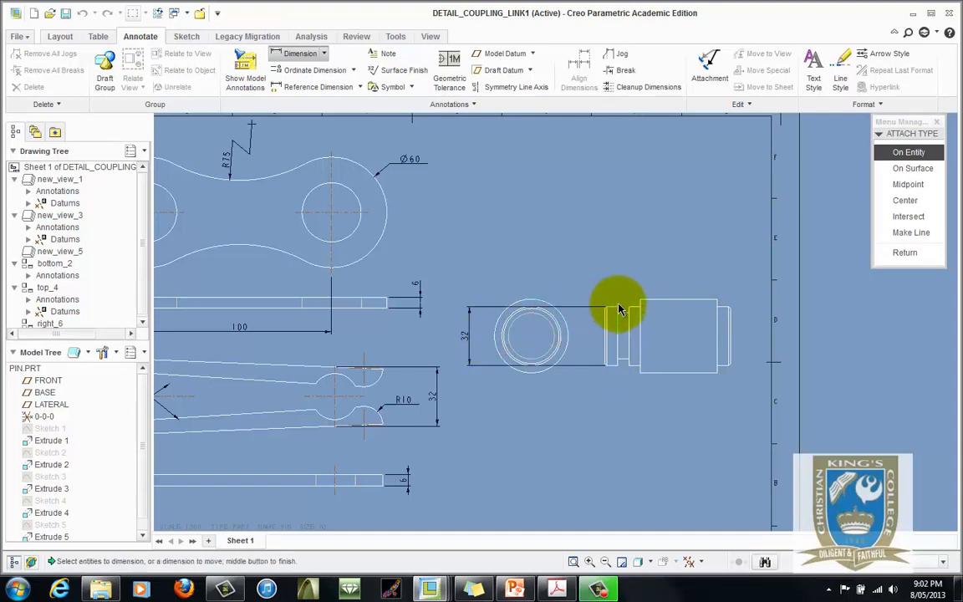
{"action": "left_click", "coordinate": [901, 251]}
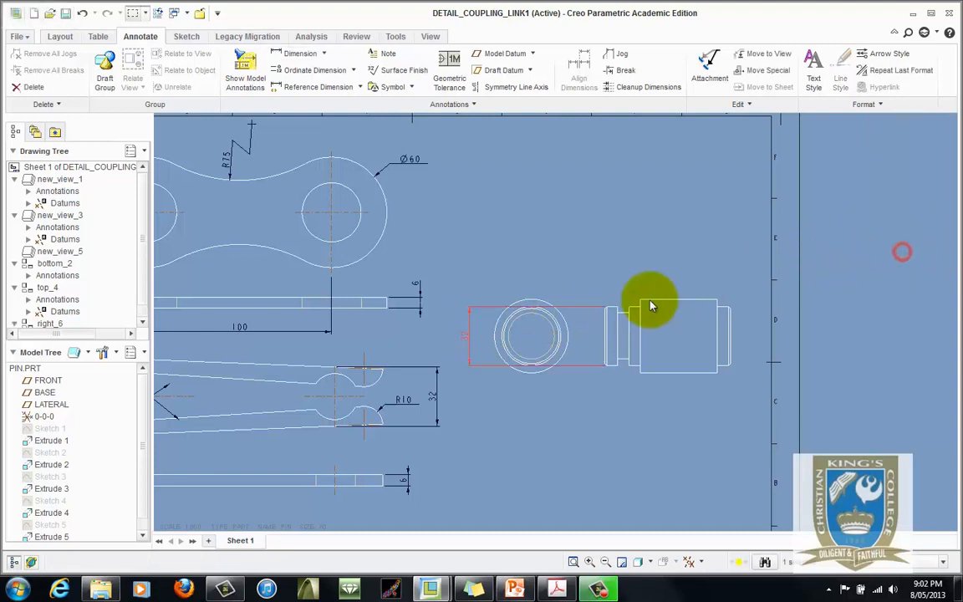
Step: Shorten both extension lines of the collar's diameter dimension so they end at the pin's circular end view
{"action": "left_click", "coordinate": [589, 306]}
{"action": "left_click_drag", "start_coordinate": [603, 309], "coordinate": [506, 309]}
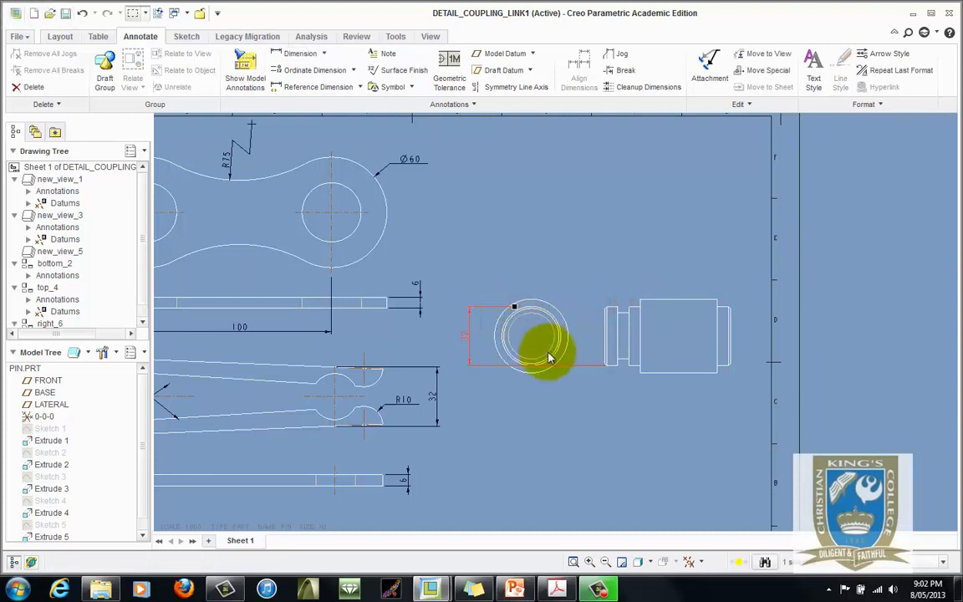
{"action": "left_click_drag", "start_coordinate": [604, 368], "coordinate": [522, 368]}
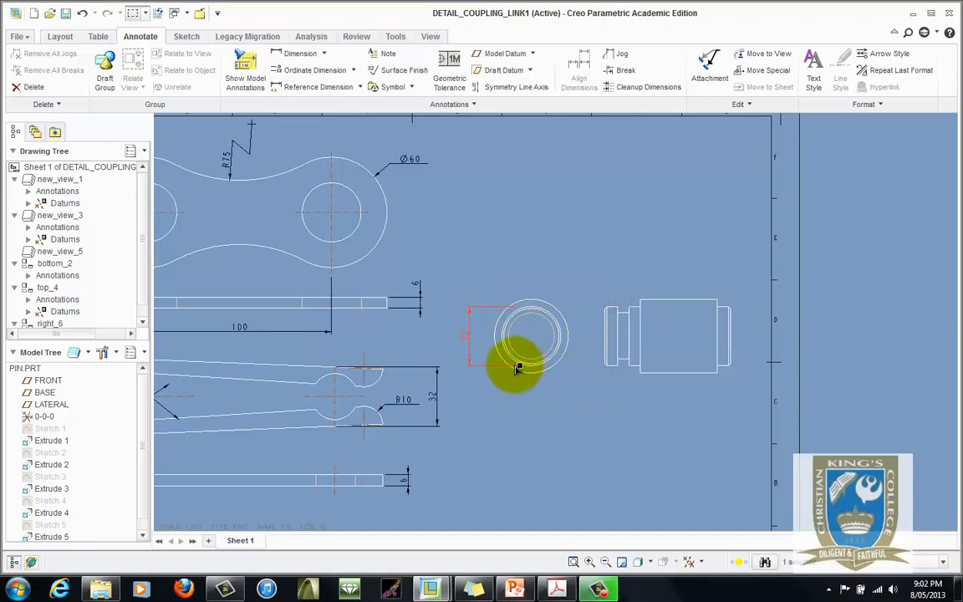
{"action": "left_click", "coordinate": [676, 366]}
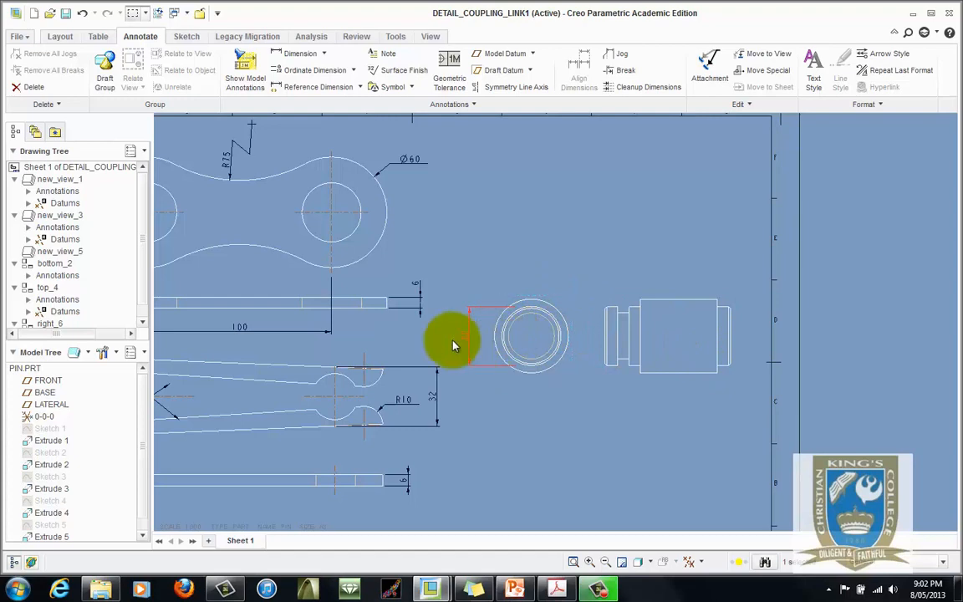
Step: Switch to Acrobat to recheck the pin's dimensions in the reference PDF, and return to the Creo drawing DETAIL_COUPLING_LINK1
{"action": "left_click", "coordinate": [568, 591]}
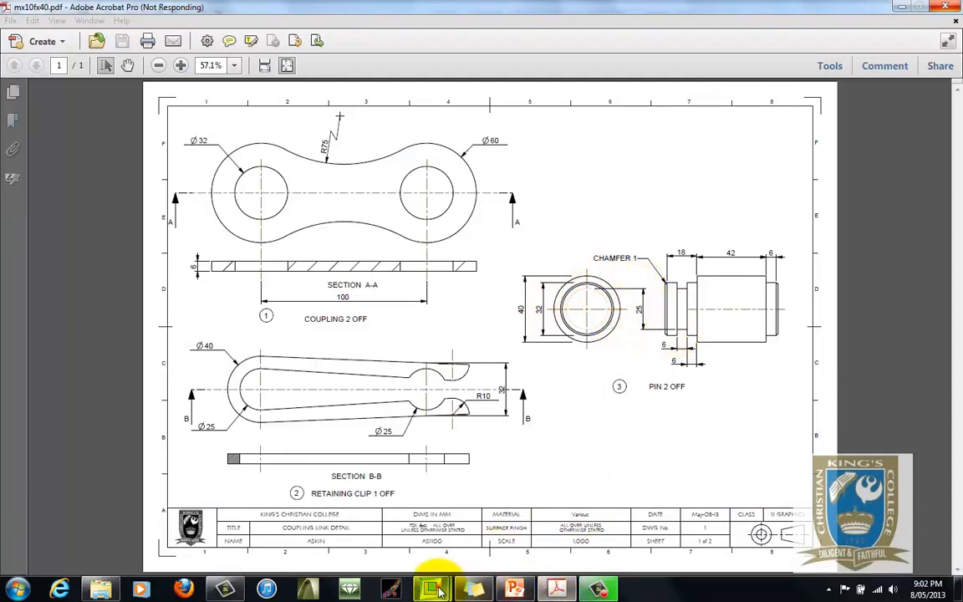
{"action": "mouse_move", "coordinate": [430, 589]}
{"action": "left_click", "coordinate": [520, 518]}
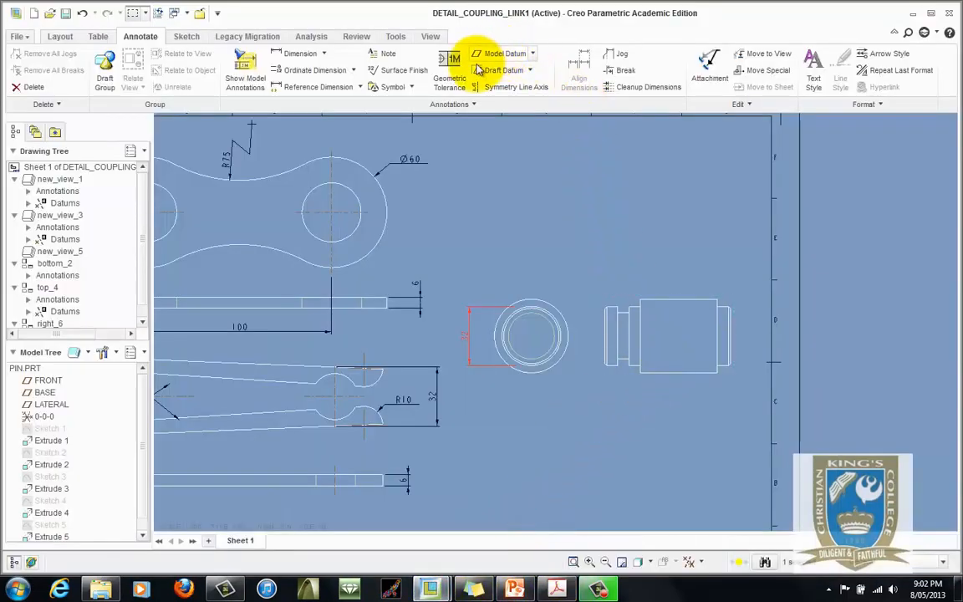
Step: Try to dimension from the pin's groove edge in the side view to an arc in the end view, and delete that dimension
{"action": "left_click", "coordinate": [304, 53]}
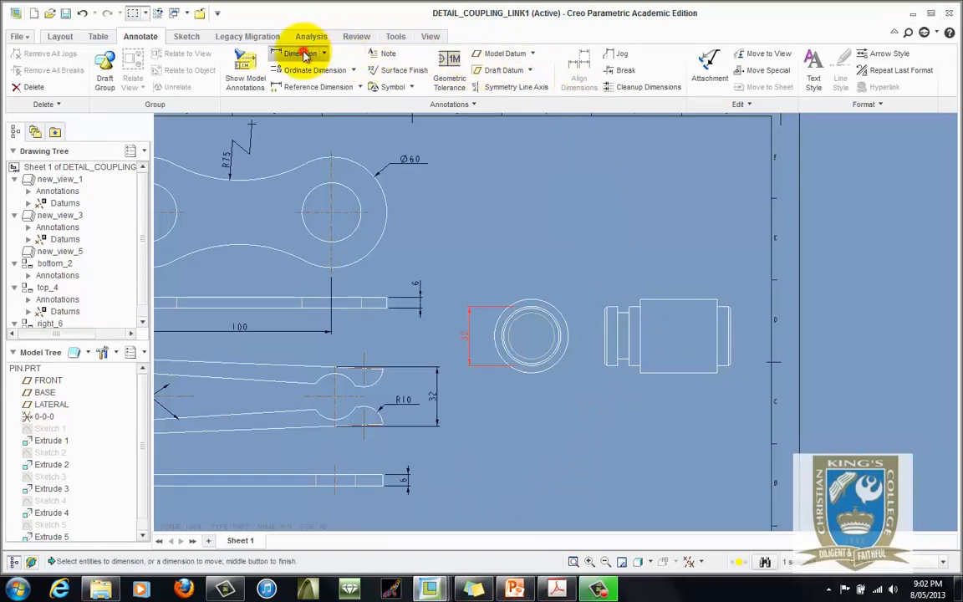
{"action": "left_click", "coordinate": [624, 317]}
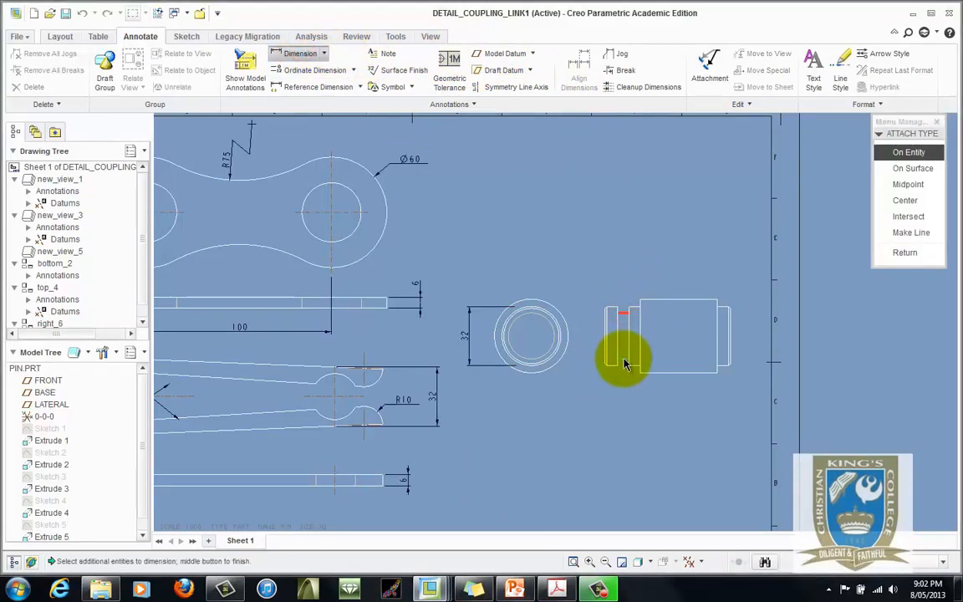
{"action": "scroll", "coordinate": [536, 368], "scroll_direction": "up", "scroll_amount": 3}
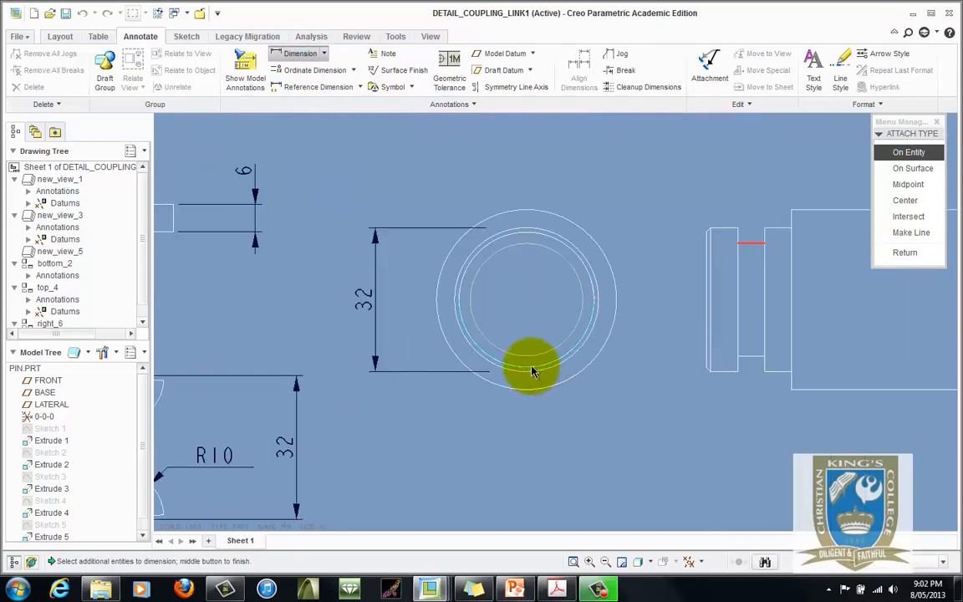
{"action": "left_click", "coordinate": [529, 366]}
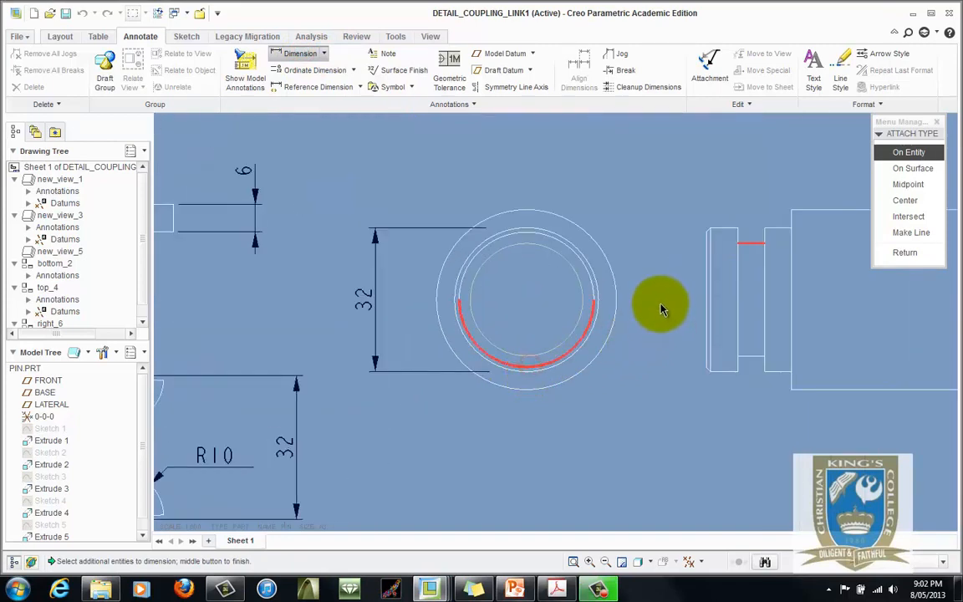
{"action": "middle_click", "coordinate": [663, 310]}
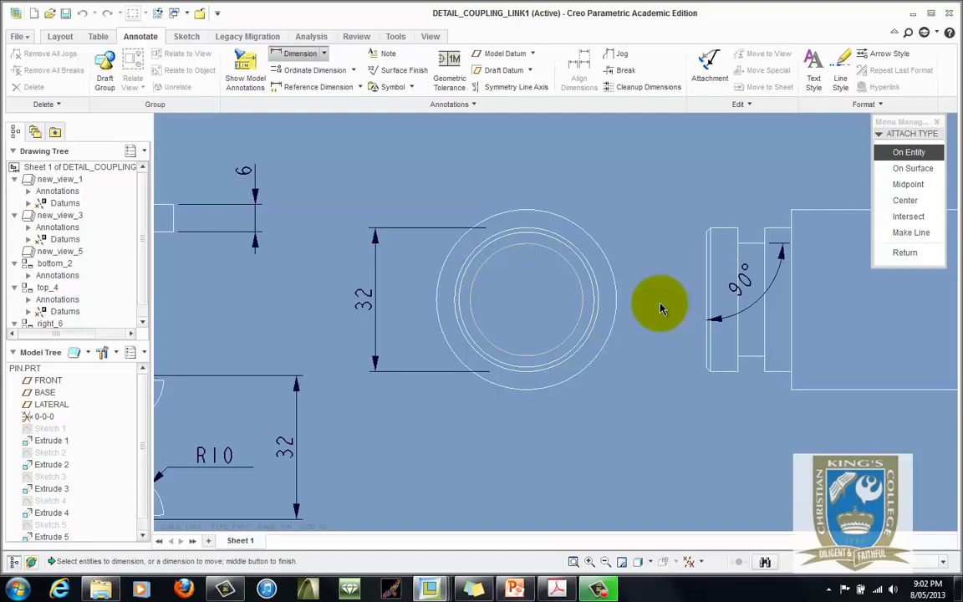
{"action": "left_click", "coordinate": [919, 252]}
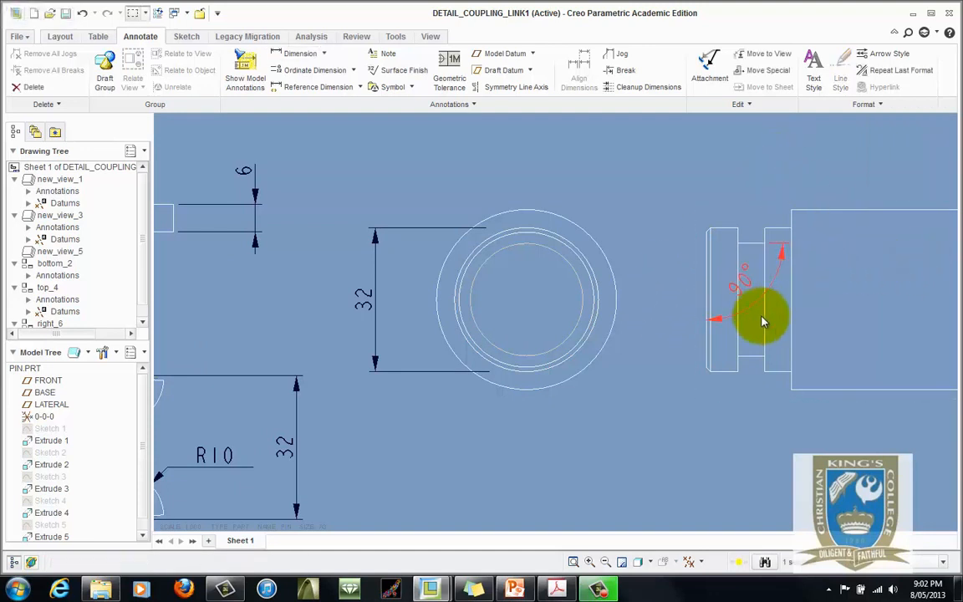
{"action": "key", "text": "Delete"}
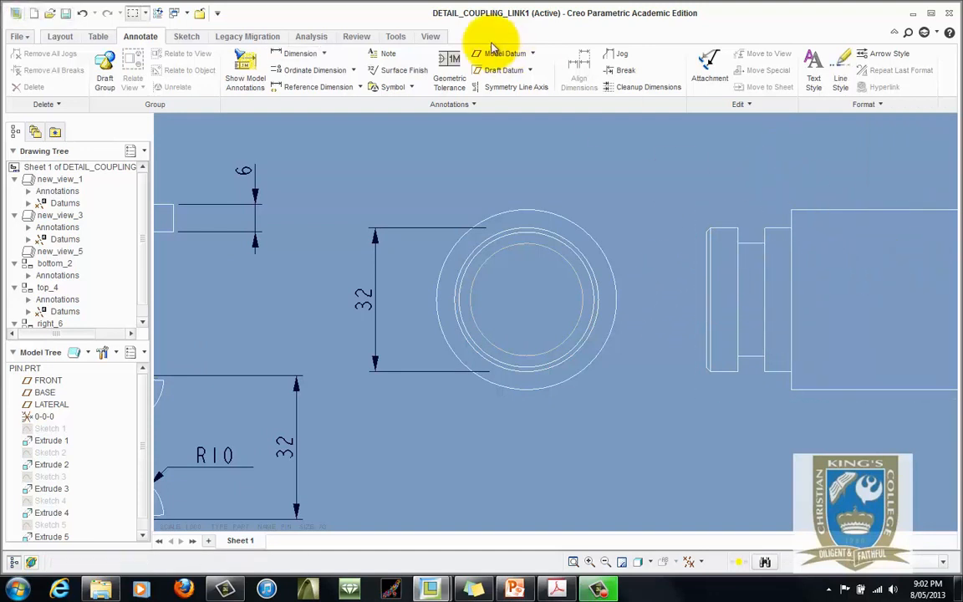
Step: Dimension the pin's groove diameter in the side view, placing it between the two pin views, and extend its upper extension line to the end view's inner circle
{"action": "left_click", "coordinate": [294, 54]}
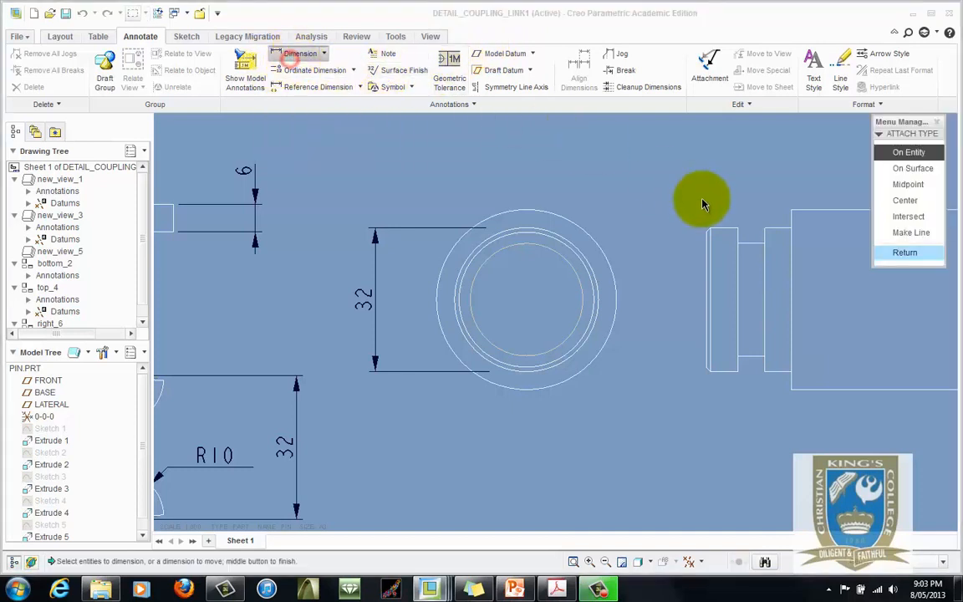
{"action": "left_click", "coordinate": [751, 244]}
{"action": "left_click", "coordinate": [748, 356]}
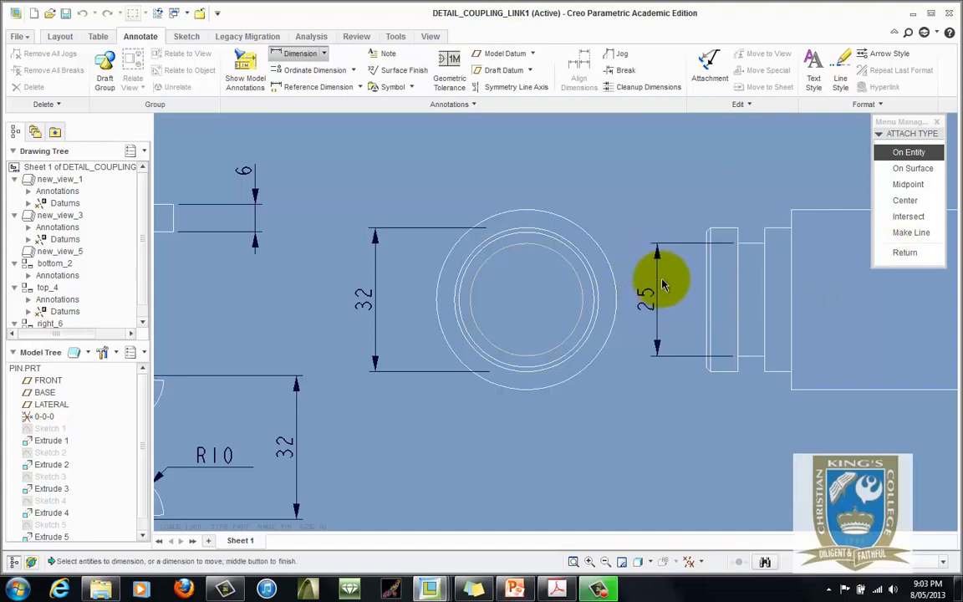
{"action": "left_click", "coordinate": [902, 252]}
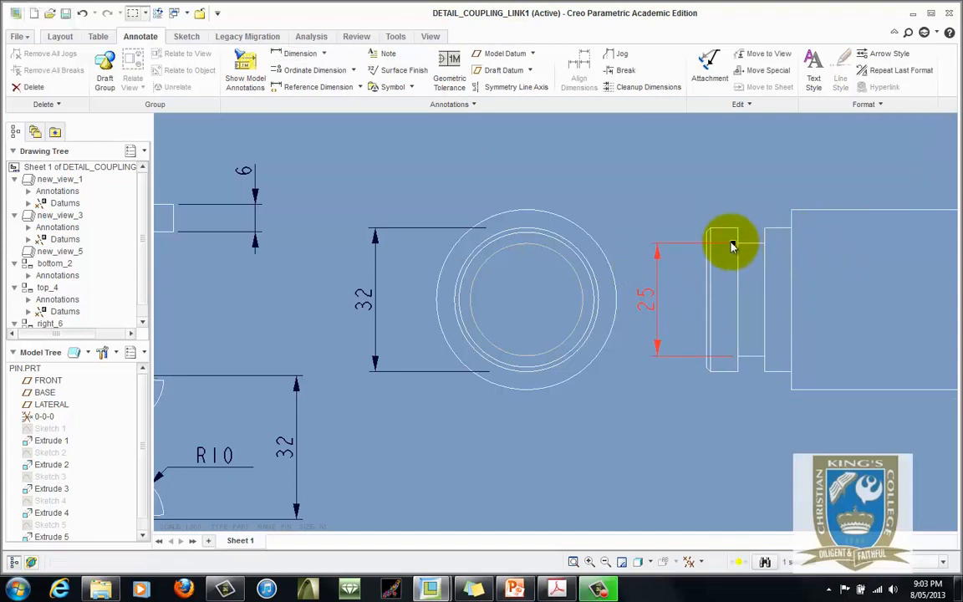
{"action": "left_click_drag", "start_coordinate": [733, 245], "coordinate": [565, 244]}
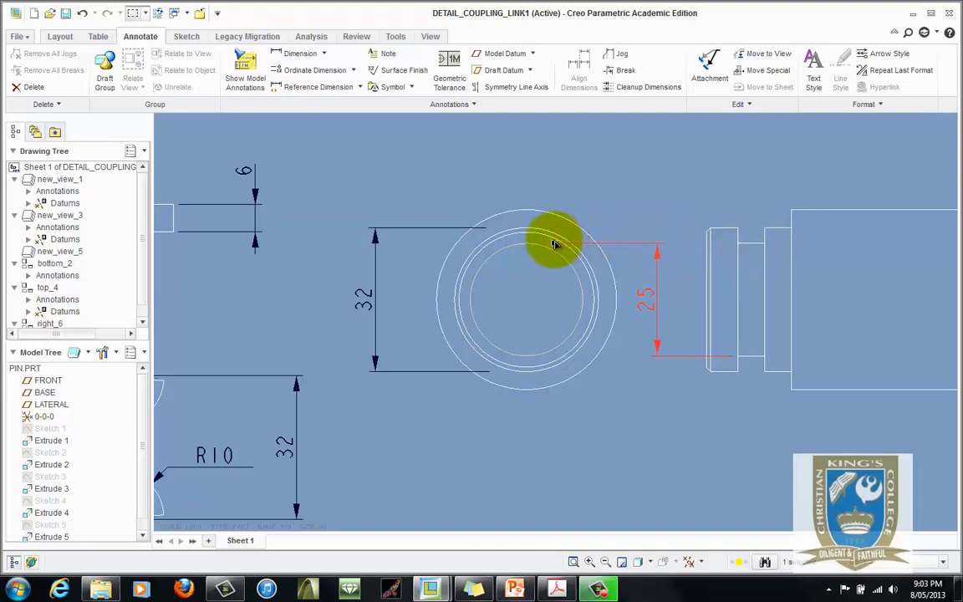
{"action": "left_click", "coordinate": [729, 358]}
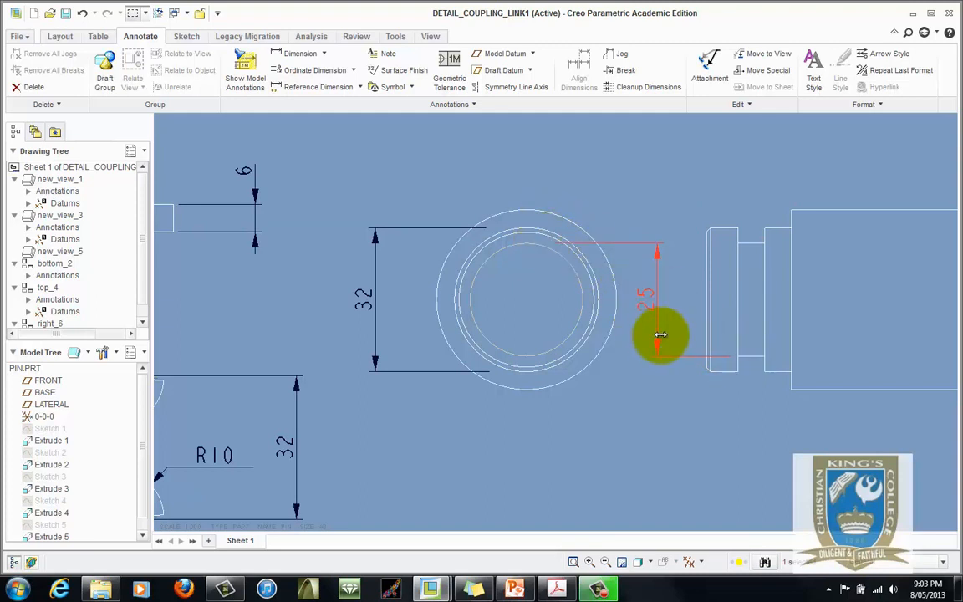
Step: Switch to Acrobat to check the pin's remaining annotations in the reference PDF, and return to the Creo drawing DETAIL_COUPLING_LINK1
{"action": "scroll", "coordinate": [398, 288], "scroll_direction": "up", "scroll_amount": 3}
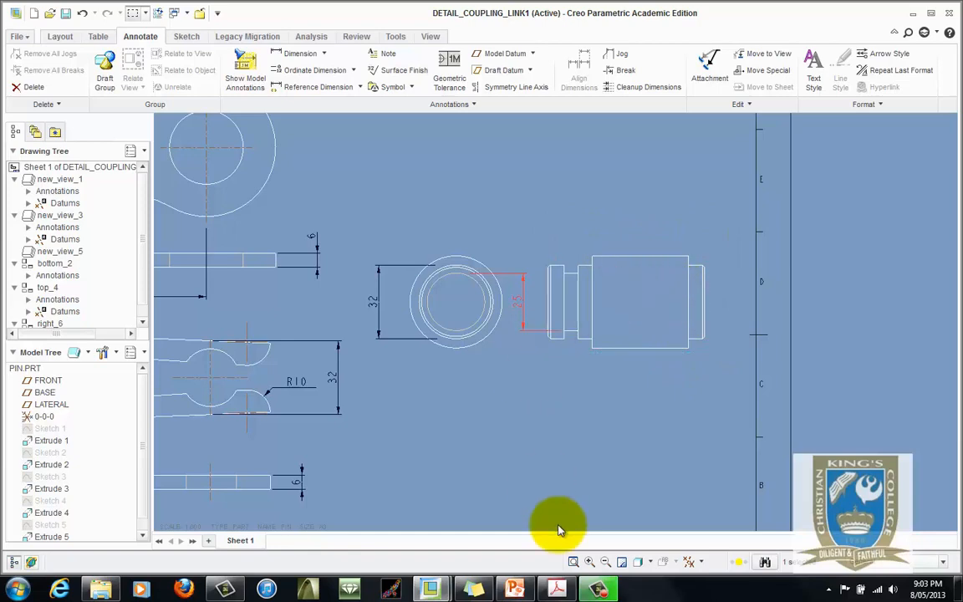
{"action": "left_click", "coordinate": [559, 582]}
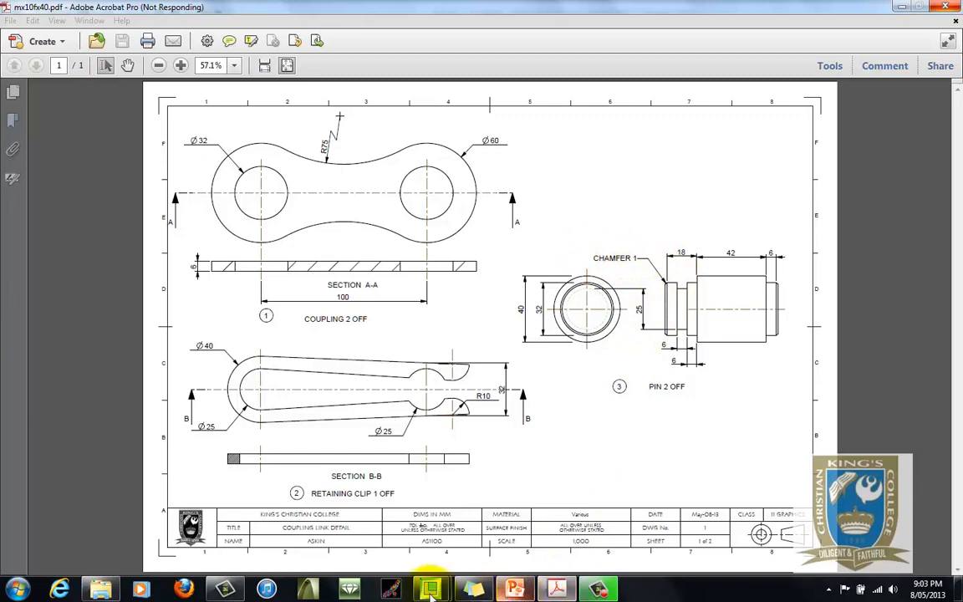
{"action": "mouse_move", "coordinate": [430, 585]}
{"action": "left_click", "coordinate": [519, 522]}
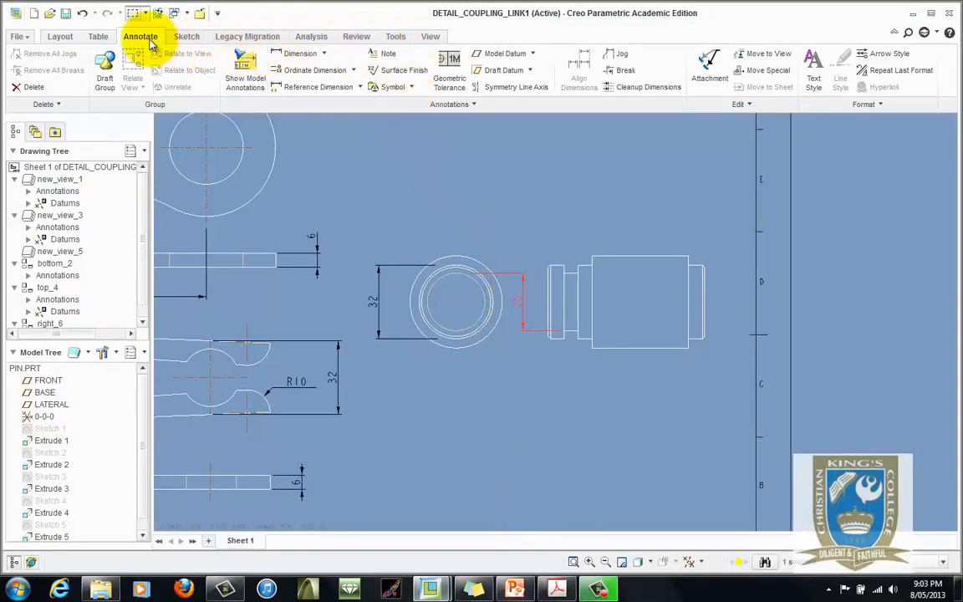
Step: Add a leader note reading "CHAMFER 1" attached to the upper chamfer edge of the pin's grooved end, with the text above the circular end view
{"action": "left_click", "coordinate": [387, 57]}
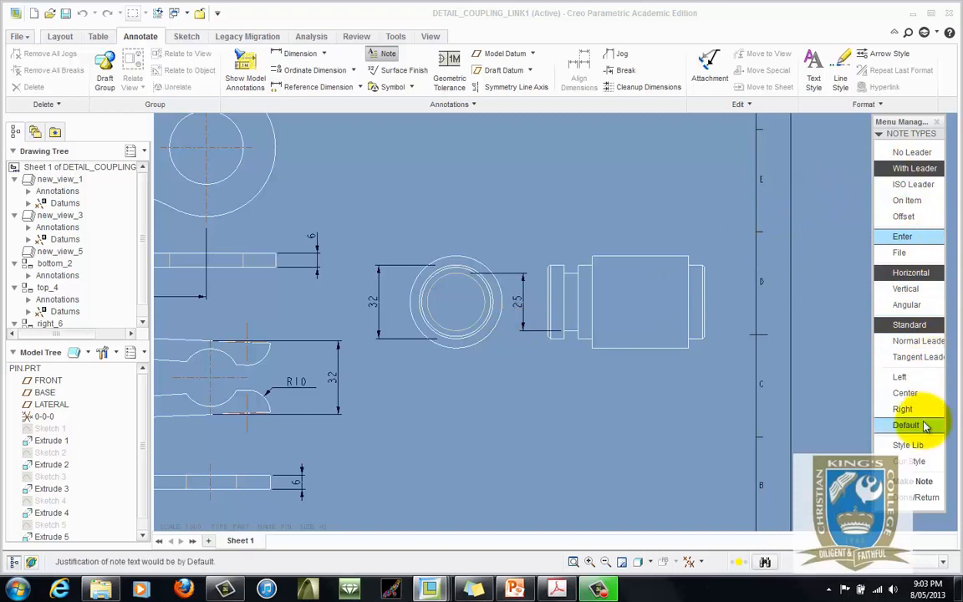
{"action": "left_click", "coordinate": [919, 483]}
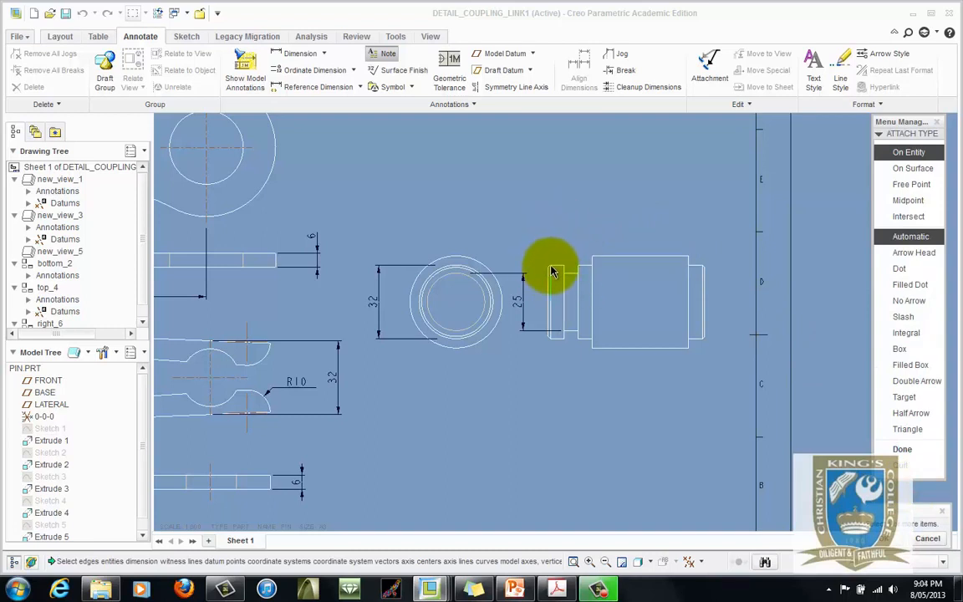
{"action": "scroll", "coordinate": [550, 273], "scroll_direction": "down", "scroll_amount": 5}
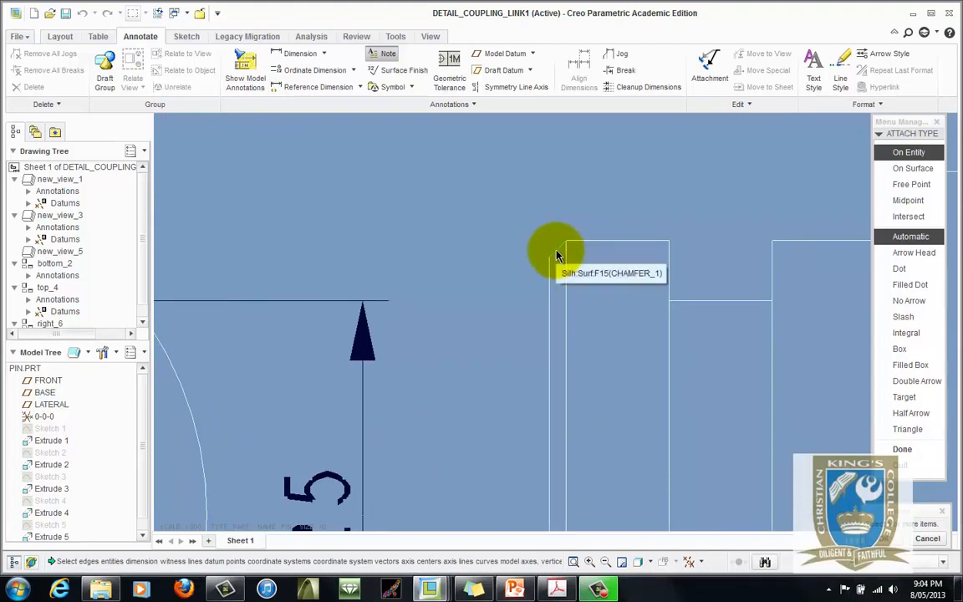
{"action": "left_click", "coordinate": [557, 252]}
{"action": "scroll", "coordinate": [612, 406], "scroll_direction": "up", "scroll_amount": 4}
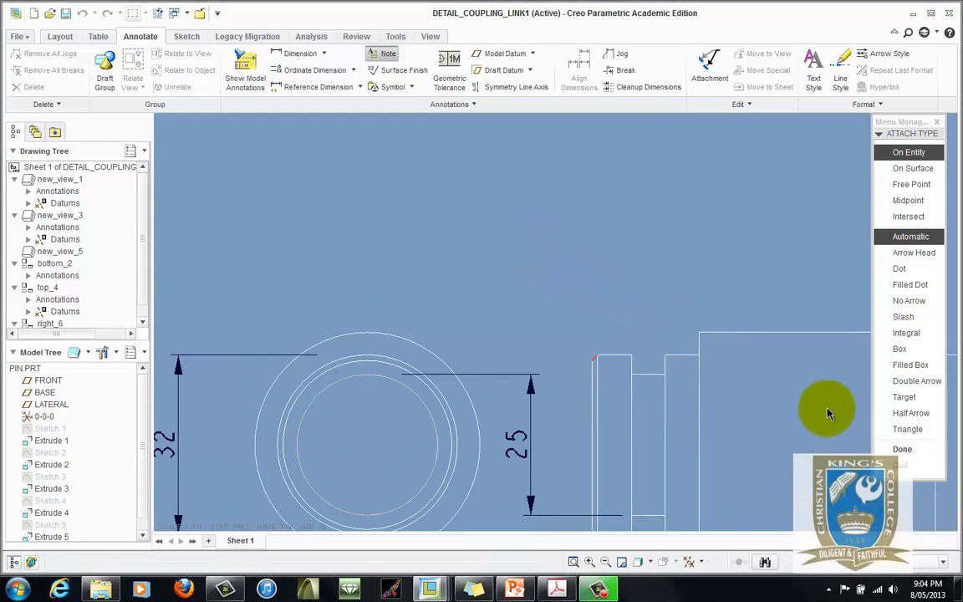
{"action": "left_click", "coordinate": [902, 449]}
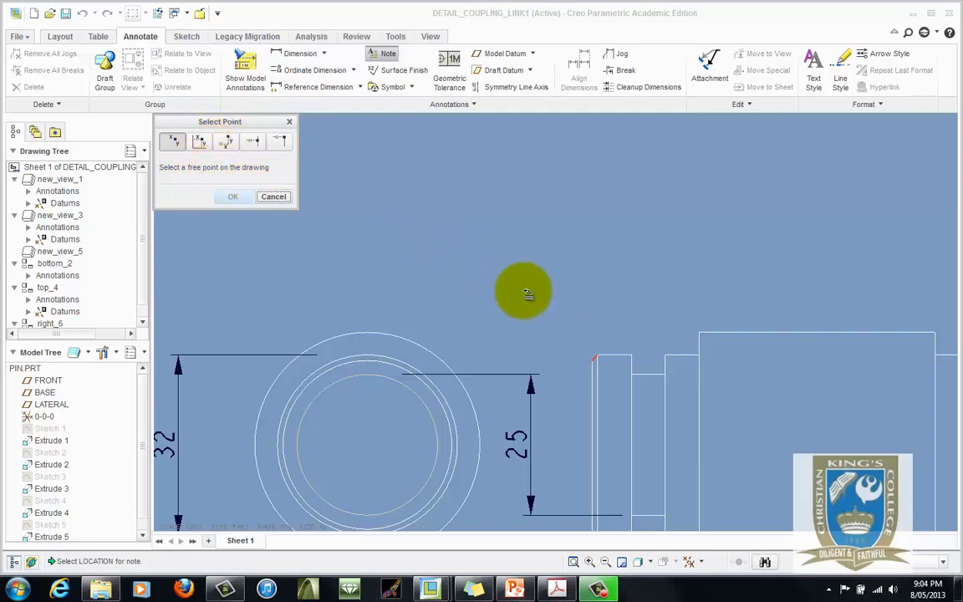
{"action": "left_click", "coordinate": [506, 266]}
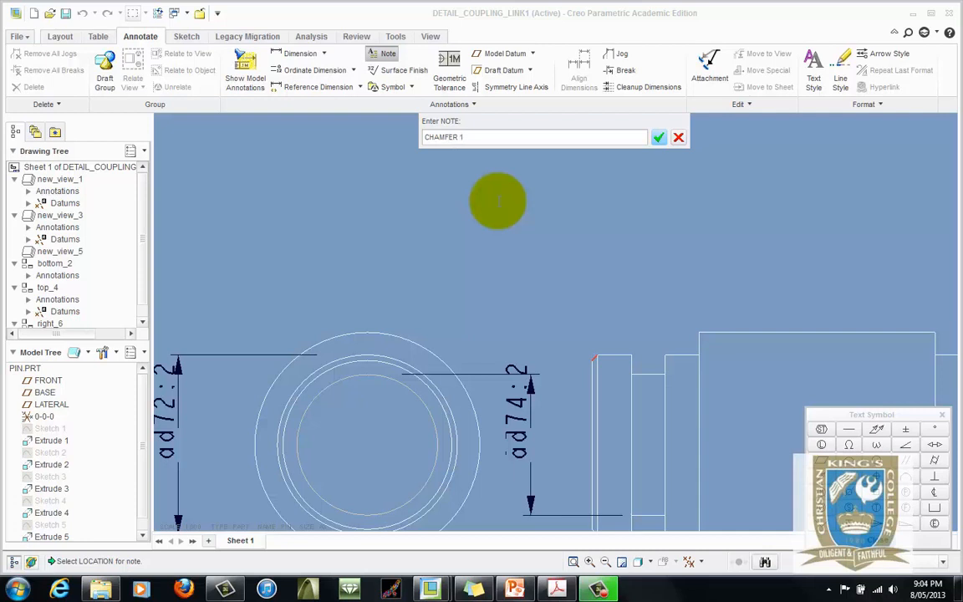
{"action": "left_click", "coordinate": [658, 138]}
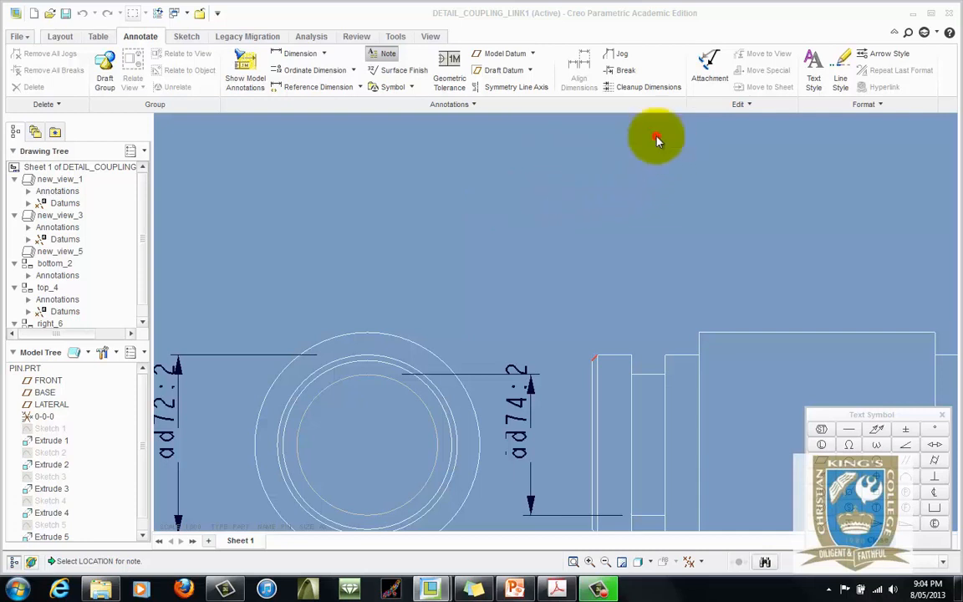
{"action": "left_click", "coordinate": [658, 138]}
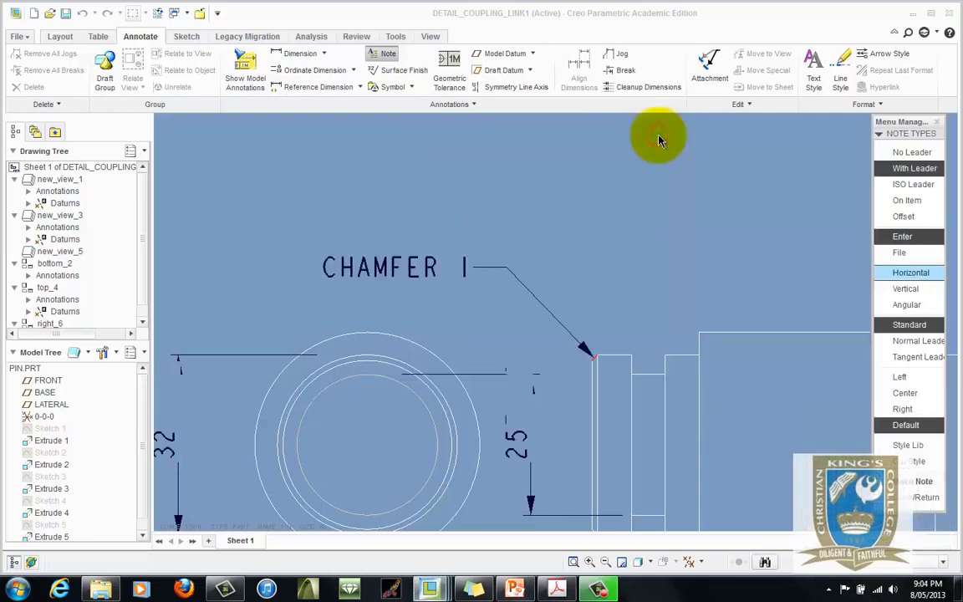
{"action": "left_click", "coordinate": [922, 499]}
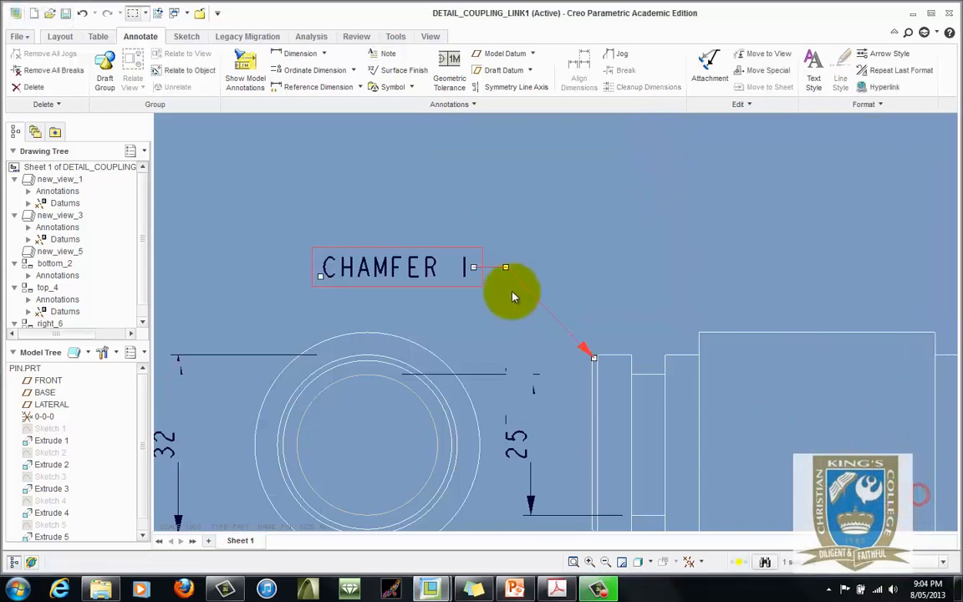
{"action": "left_click", "coordinate": [581, 199]}
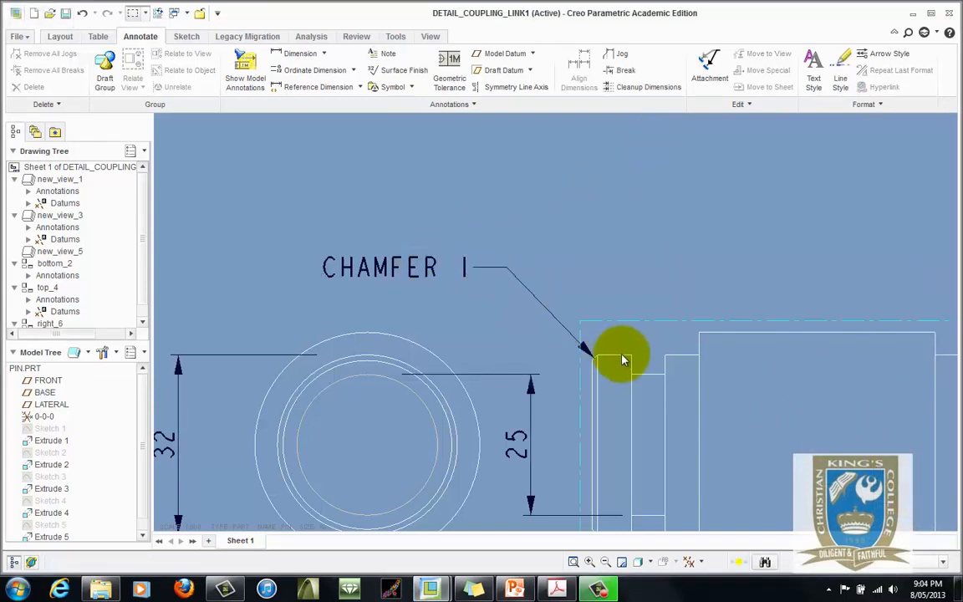
Step: Show axis A_2 as a horizontal centre line in the pin's side view using Show Model Annotations
{"action": "scroll", "coordinate": [523, 297], "scroll_direction": "down", "scroll_amount": 4}
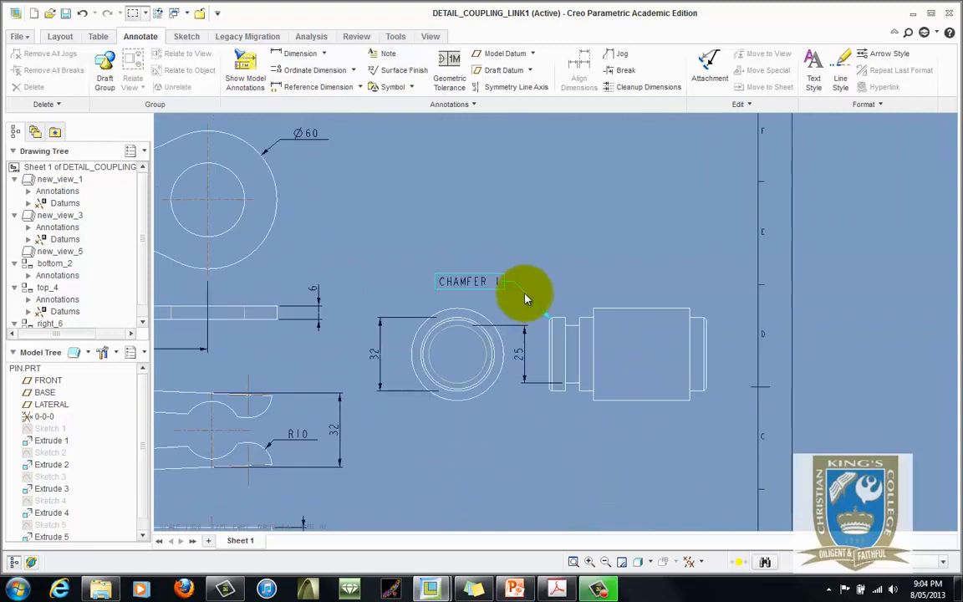
{"action": "left_click", "coordinate": [632, 362]}
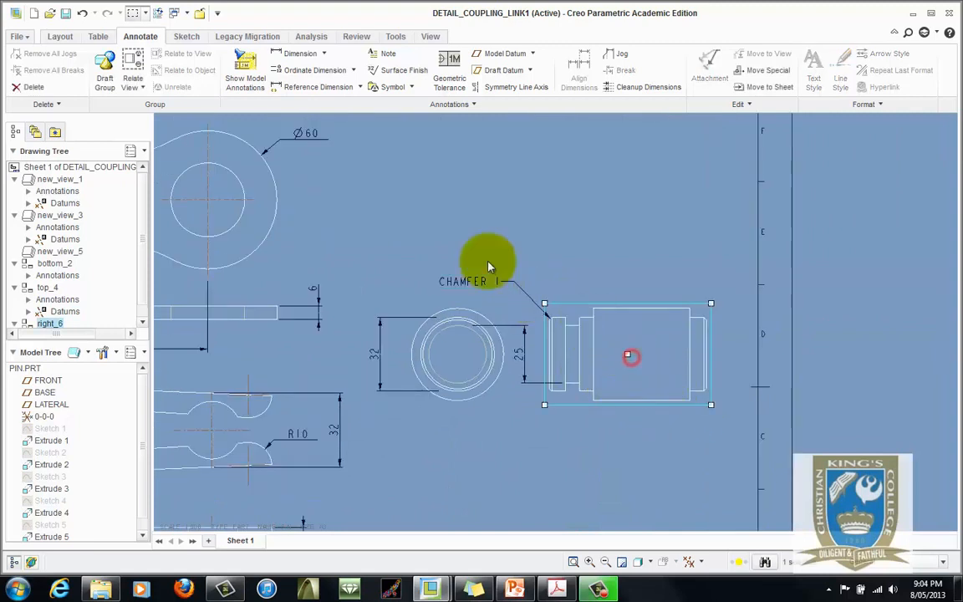
{"action": "left_click", "coordinate": [241, 75]}
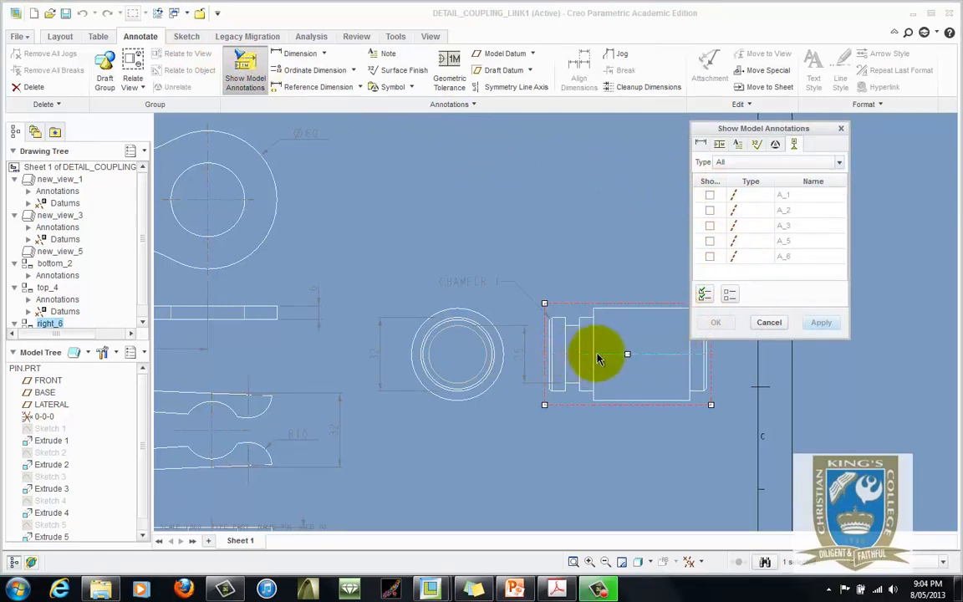
{"action": "left_click", "coordinate": [668, 355]}
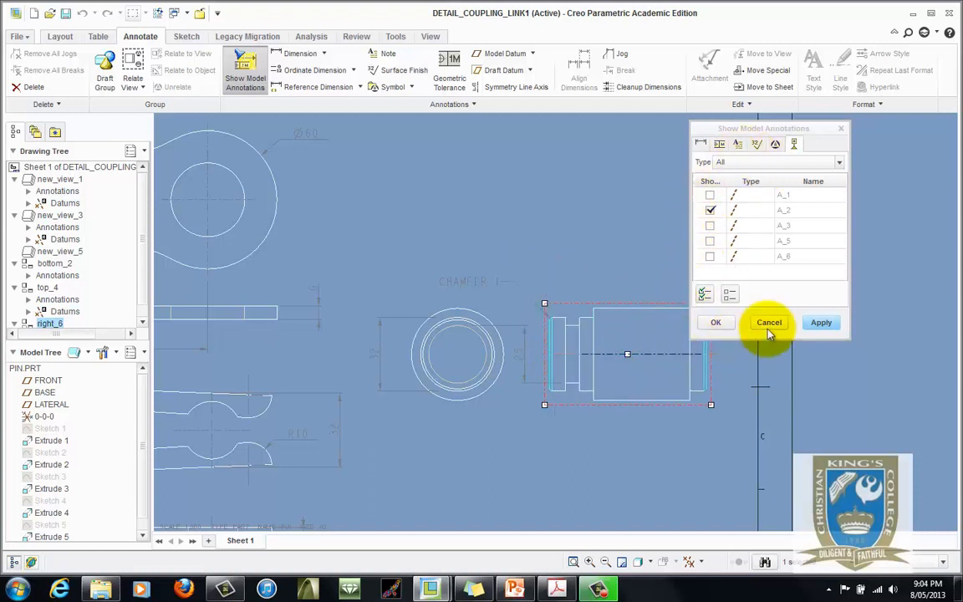
{"action": "left_click", "coordinate": [821, 324]}
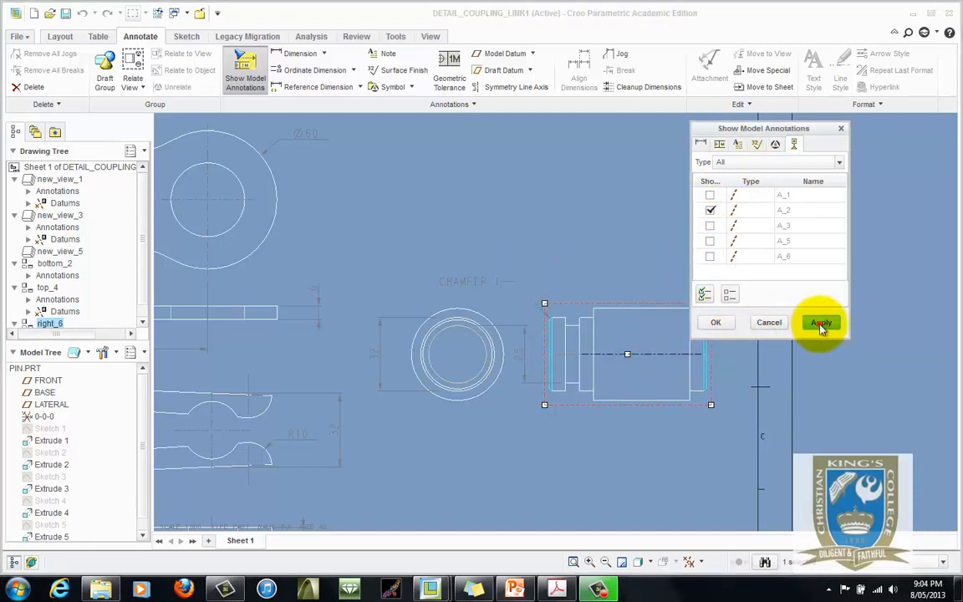
{"action": "left_click", "coordinate": [768, 322]}
Step: Extend both ends of the pin's side view centre line slightly beyond the pin's end faces
{"action": "left_click", "coordinate": [660, 356]}
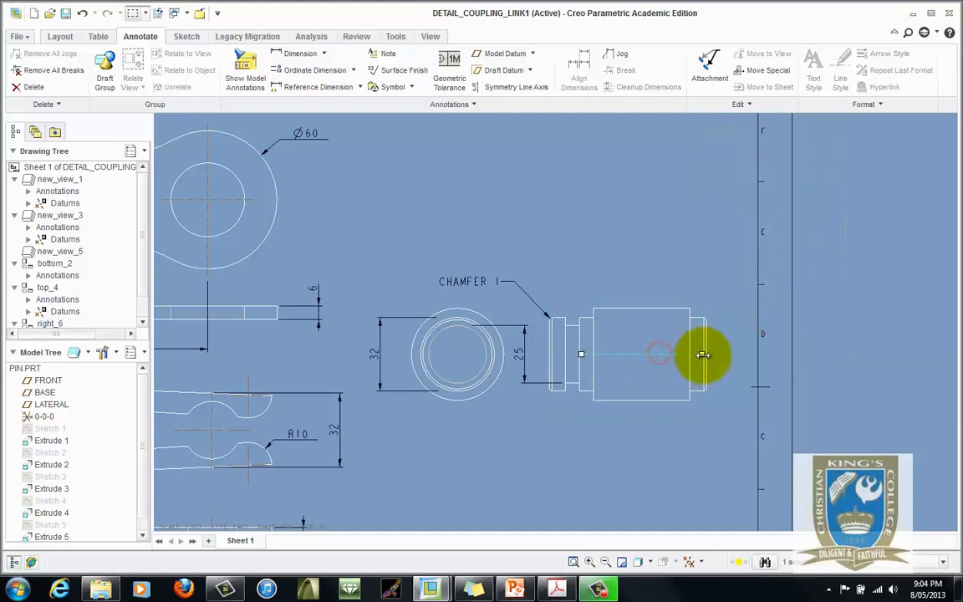
{"action": "left_click_drag", "start_coordinate": [716, 354], "coordinate": [715, 353]}
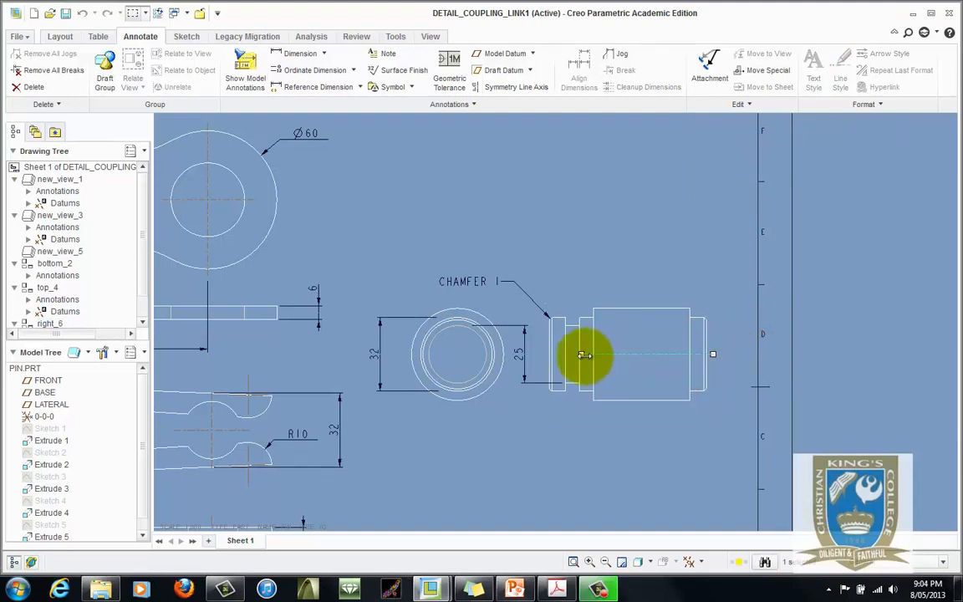
{"action": "left_click_drag", "start_coordinate": [583, 354], "coordinate": [543, 354]}
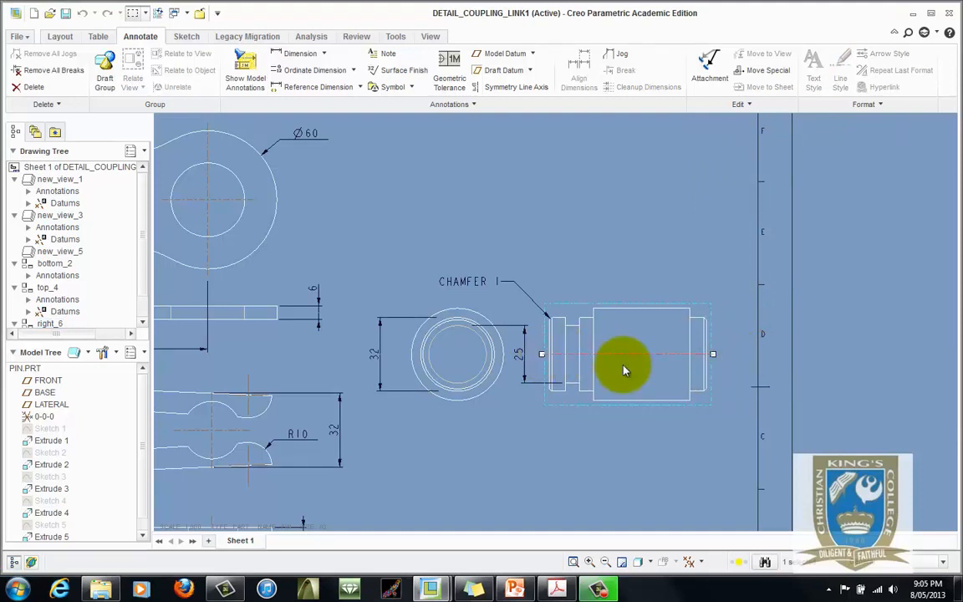
Step: Show the pin's axis as crossing centre lines in the circular end view using Show Model Annotations
{"action": "left_click", "coordinate": [477, 354]}
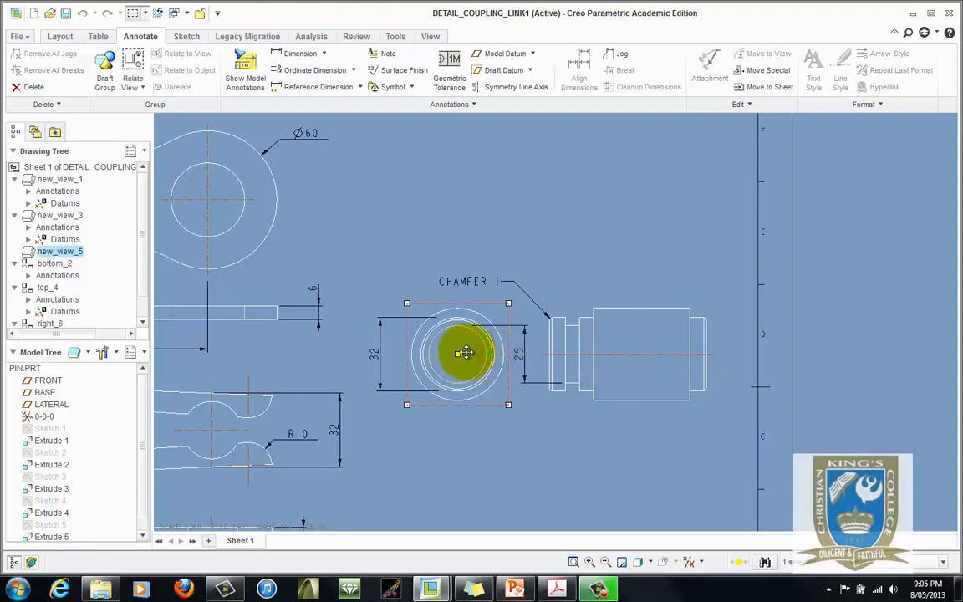
{"action": "left_click", "coordinate": [244, 69]}
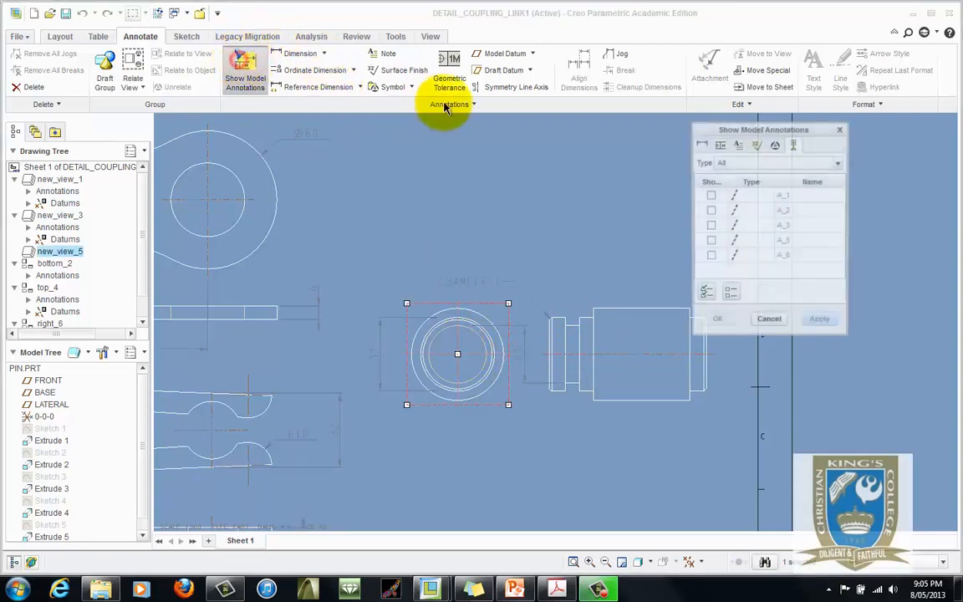
{"action": "left_click", "coordinate": [460, 305]}
{"action": "left_click", "coordinate": [823, 324]}
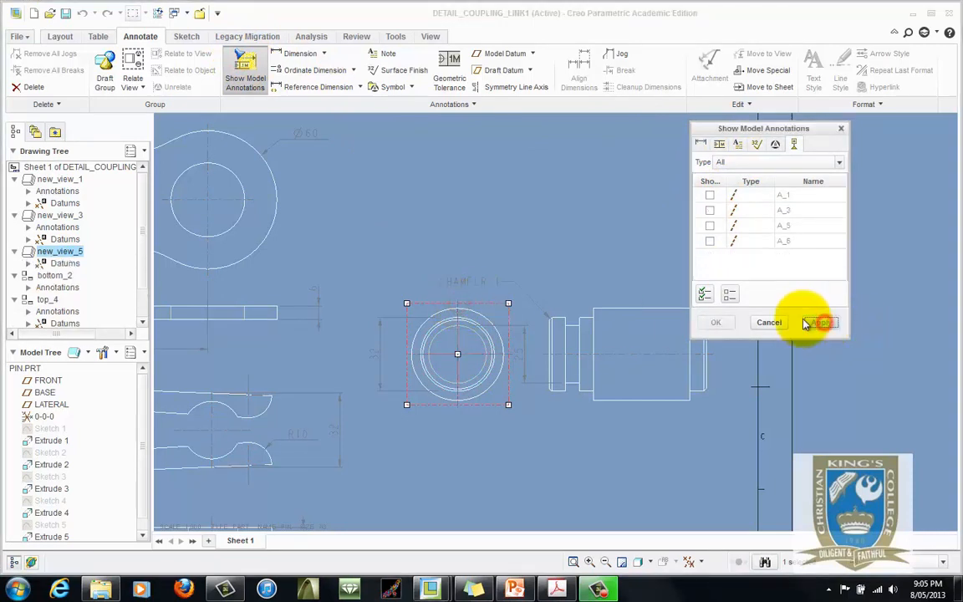
{"action": "left_click", "coordinate": [769, 322]}
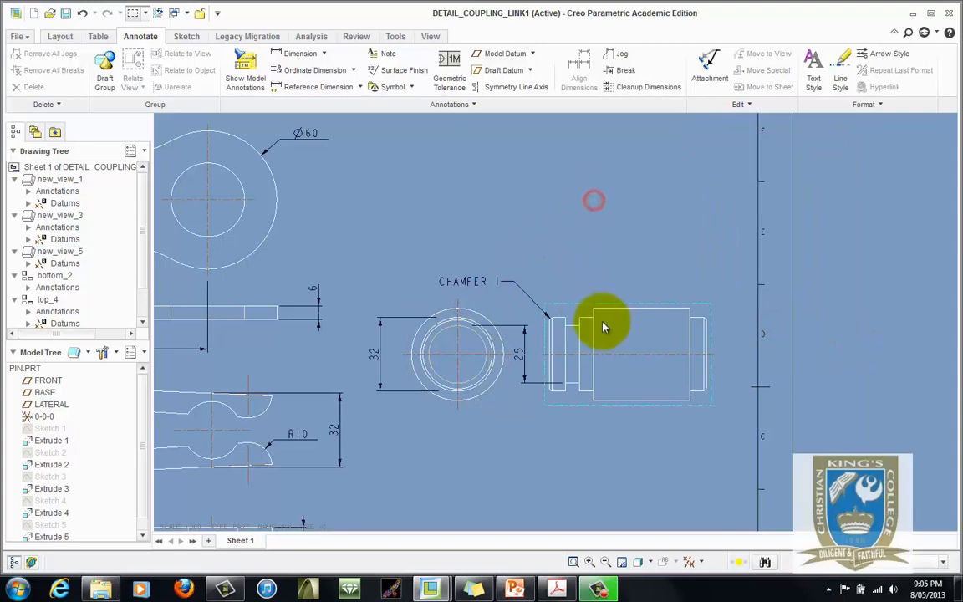
Step: Switch to the reference PDF mx10fx40.pdf, dismiss the colour scheme prompt, examine the part notes and return to the DETAIL_COUPLING_LINK1 drawing
{"action": "scroll", "coordinate": [602, 324], "scroll_direction": "up", "scroll_amount": 3}
{"action": "scroll", "coordinate": [479, 384], "scroll_direction": "down", "scroll_amount": 1}
{"action": "scroll", "coordinate": [518, 380], "scroll_direction": "up", "scroll_amount": 1}
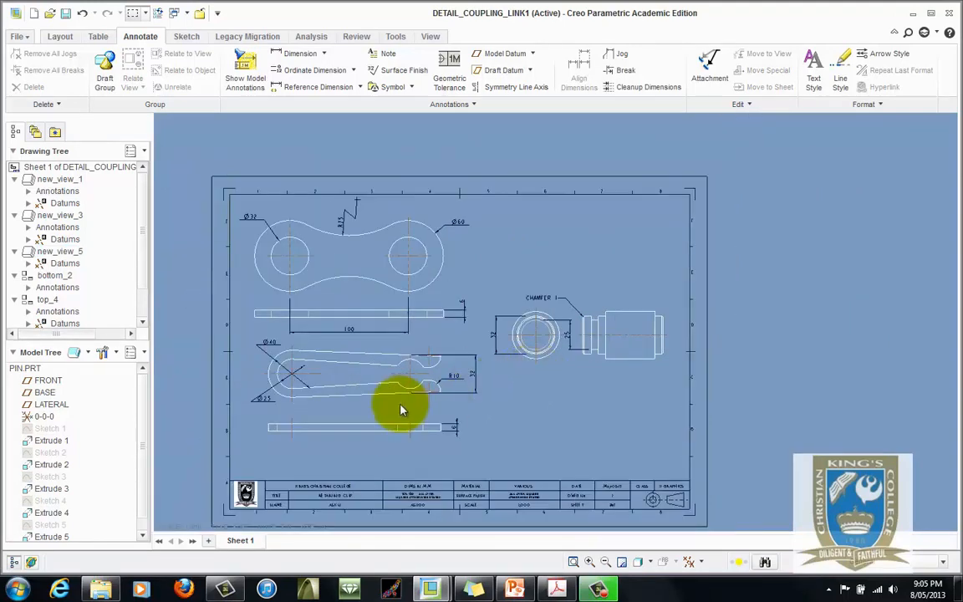
{"action": "scroll", "coordinate": [402, 410], "scroll_direction": "down", "scroll_amount": 1}
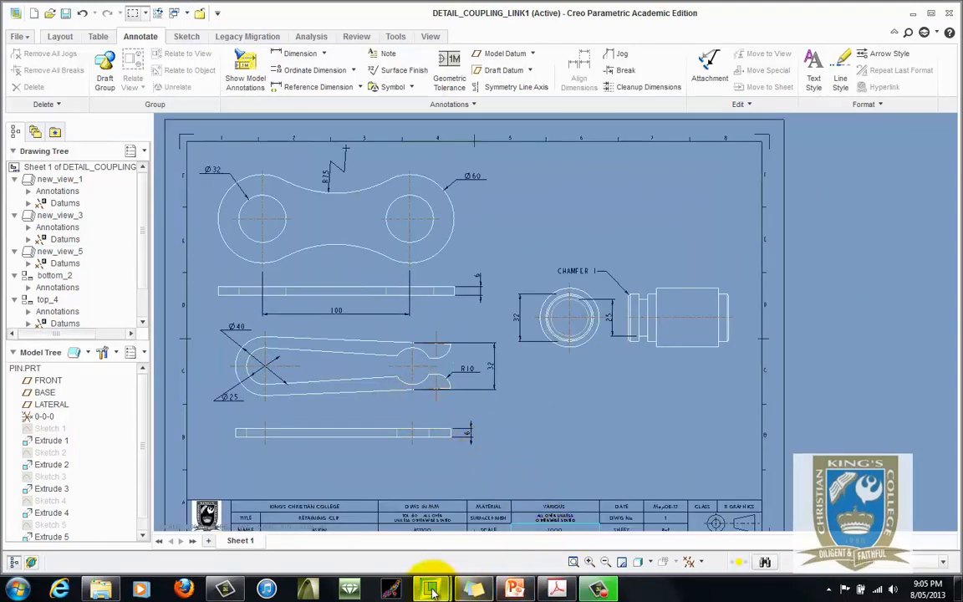
{"action": "left_click", "coordinate": [556, 590]}
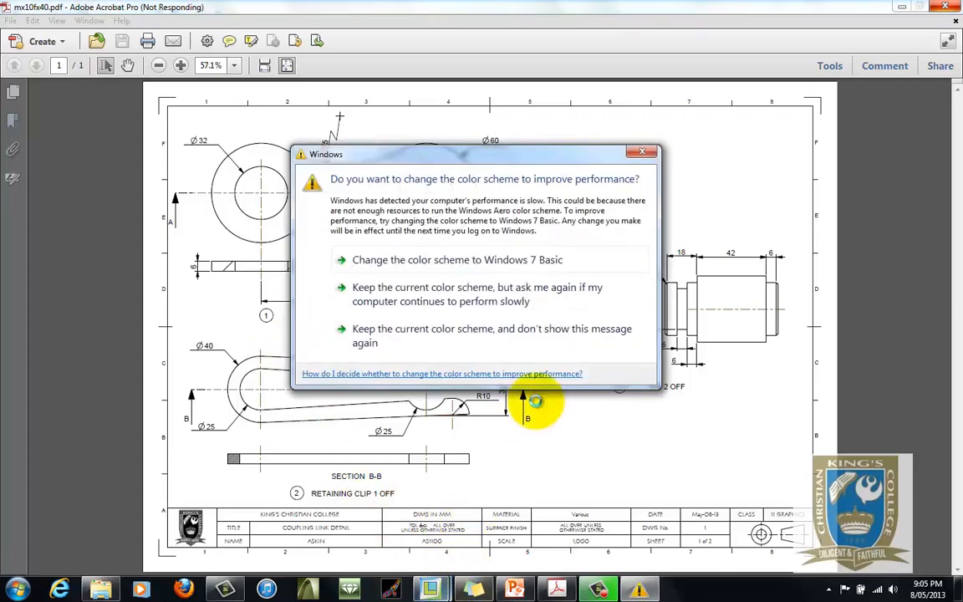
{"action": "left_click", "coordinate": [641, 151]}
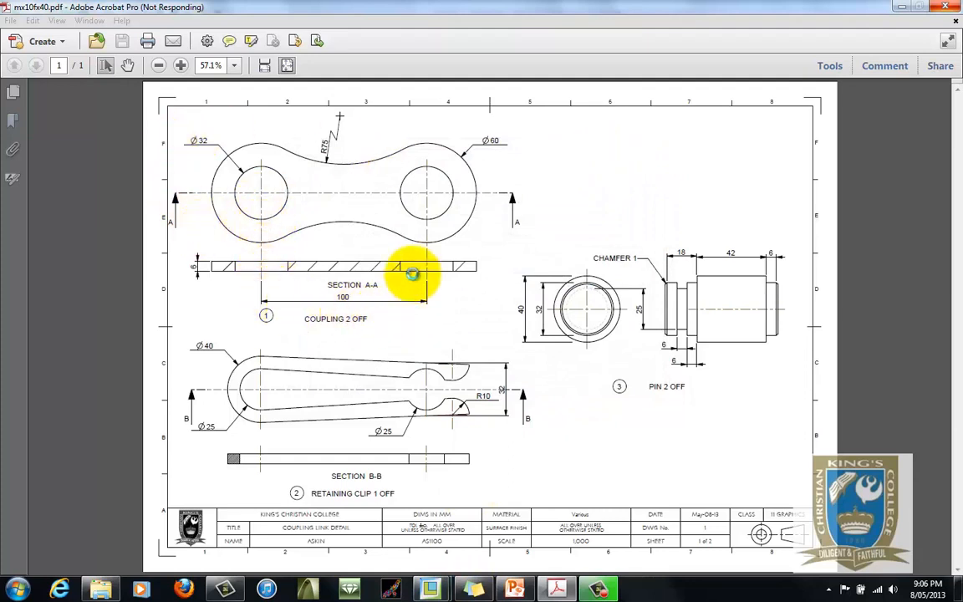
{"action": "mouse_move", "coordinate": [431, 590]}
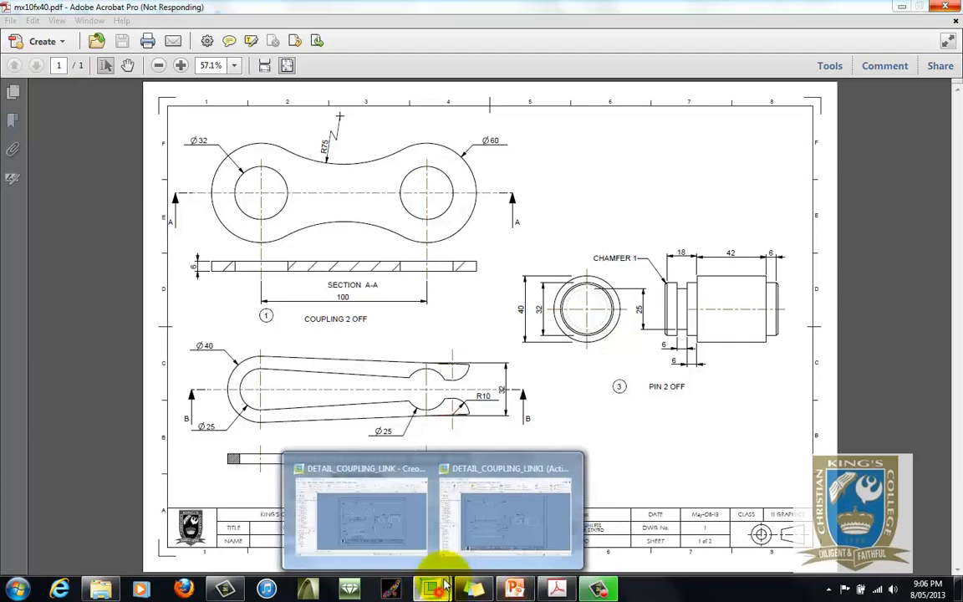
{"action": "left_click", "coordinate": [477, 523]}
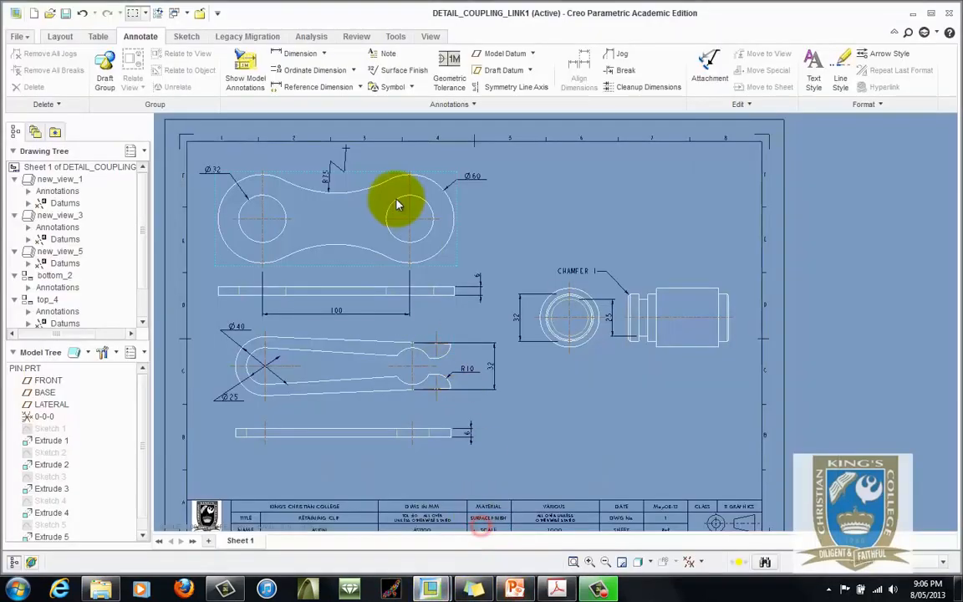
Step: Add a leader note reading "COUPLING 2 OFF" attached to the lower edge of the coupling's edge view, with the text just below it
{"action": "left_click", "coordinate": [390, 57]}
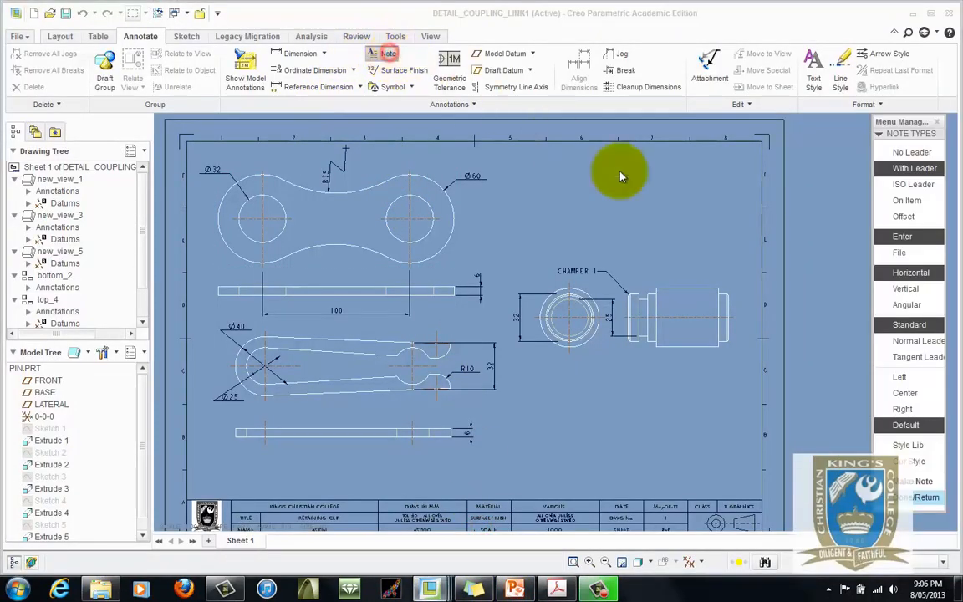
{"action": "left_click", "coordinate": [923, 482]}
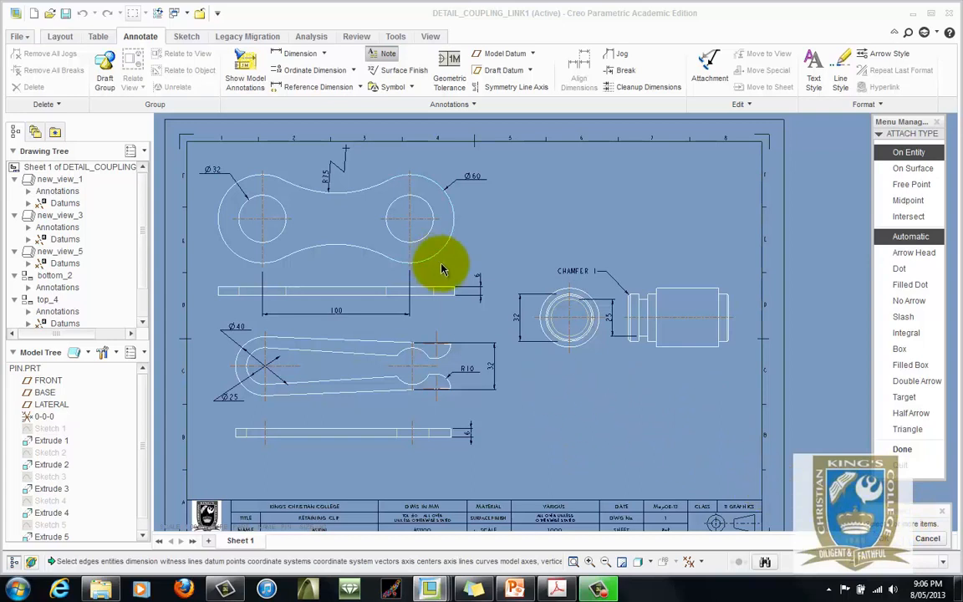
{"action": "left_click", "coordinate": [344, 295]}
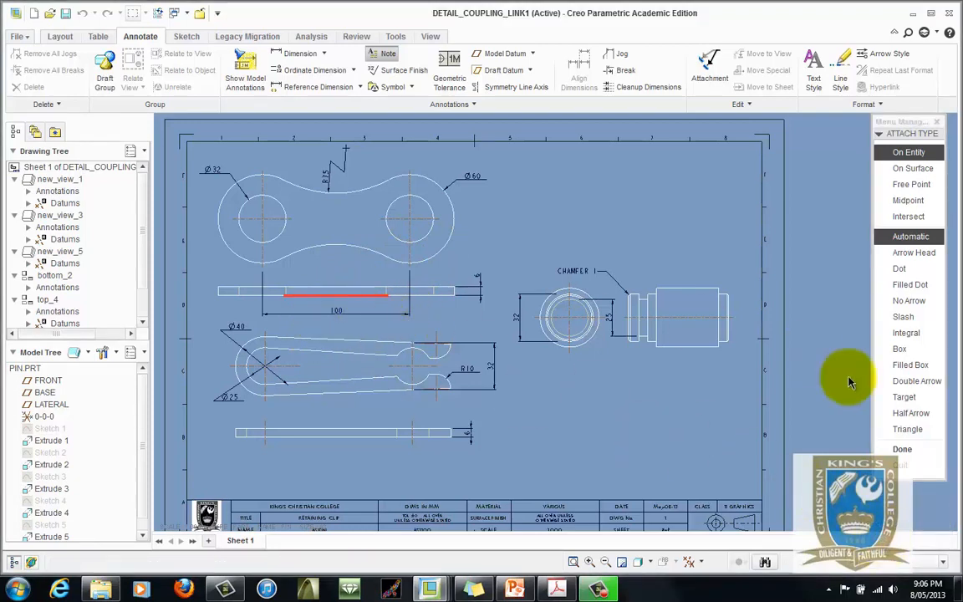
{"action": "left_click", "coordinate": [902, 449]}
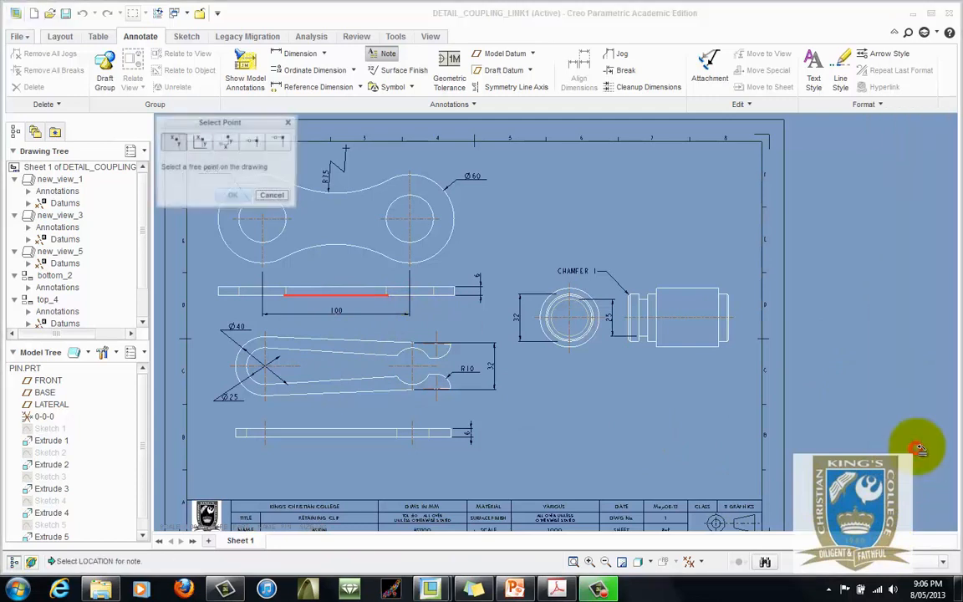
{"action": "left_click", "coordinate": [298, 320]}
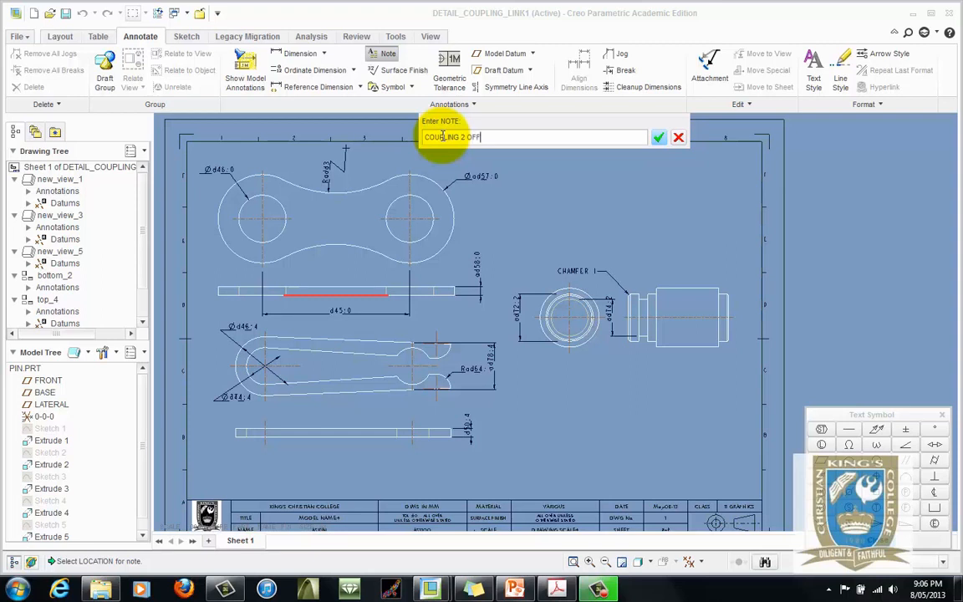
{"action": "key", "text": "Return"}
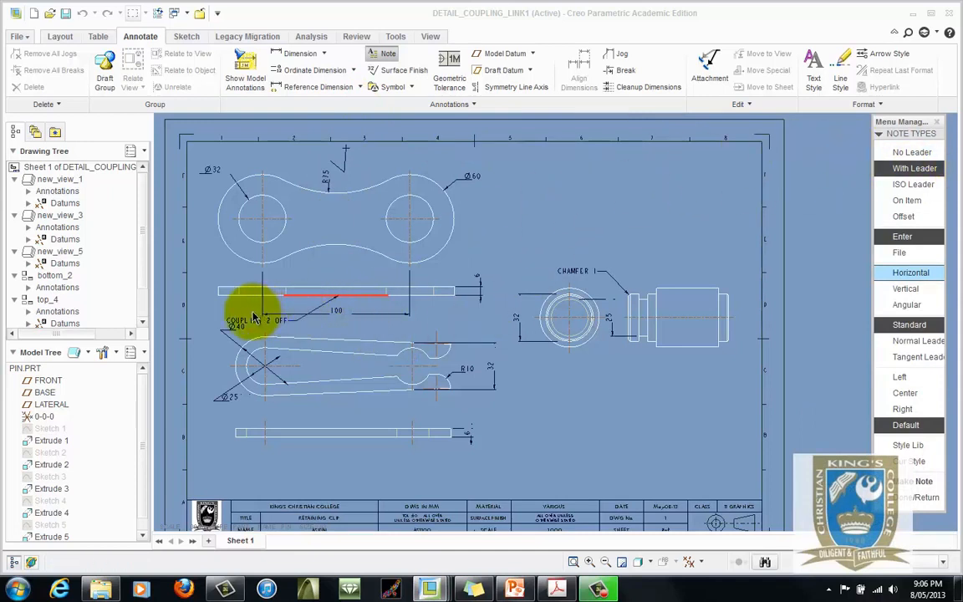
{"action": "left_click", "coordinate": [922, 496]}
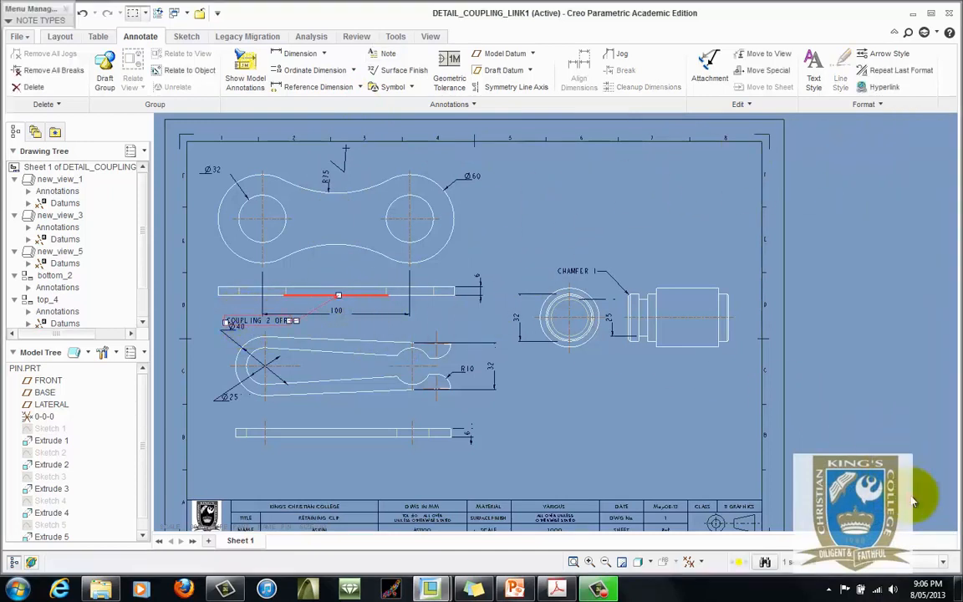
Step: Reposition the "COUPLING 2 OFF" leader note's text below the 100 dimension, just right of its leader
{"action": "scroll", "coordinate": [267, 335], "scroll_direction": "down", "scroll_amount": 4}
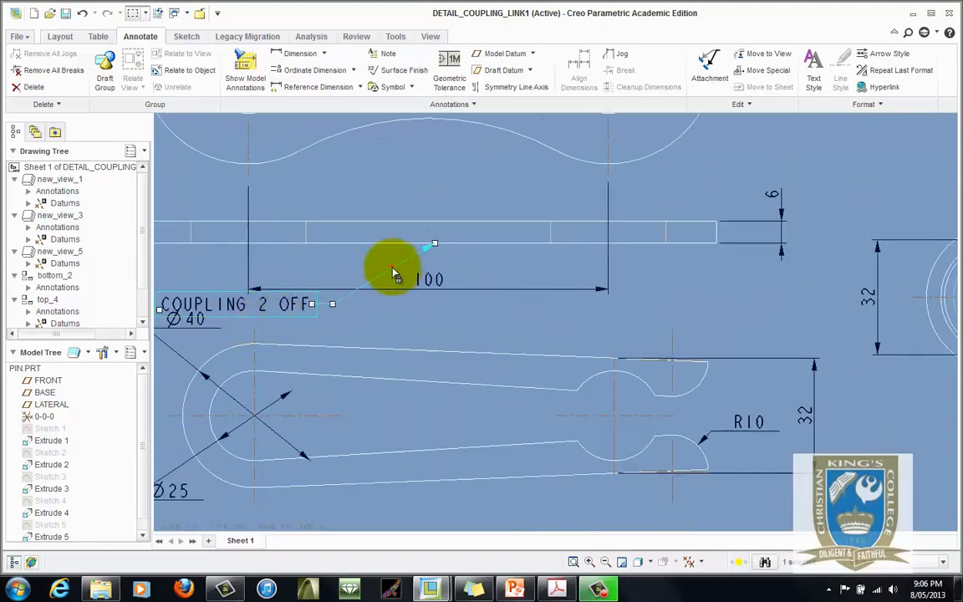
{"action": "left_click_drag", "start_coordinate": [319, 310], "coordinate": [364, 312]}
{"action": "left_click", "coordinate": [301, 307]}
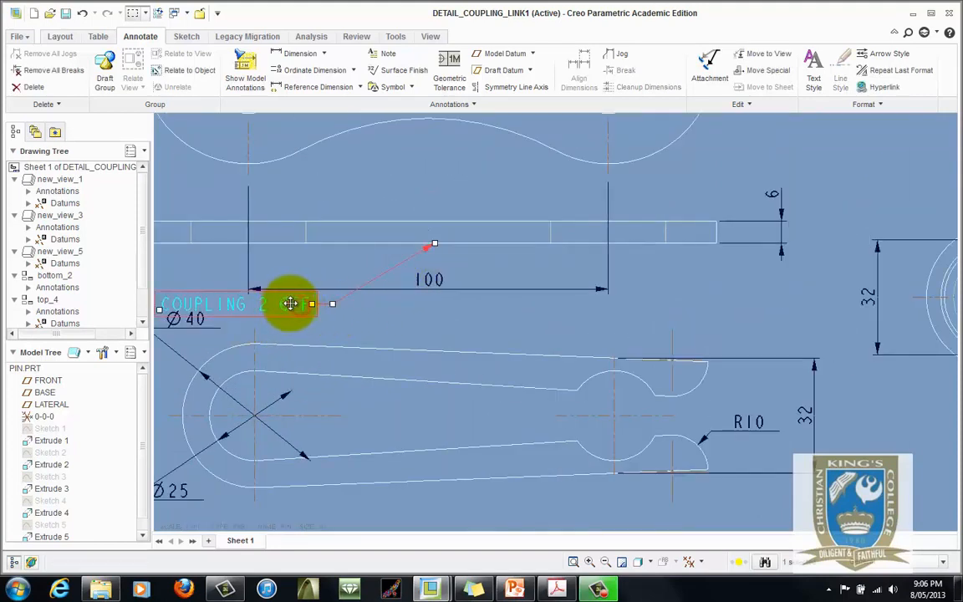
{"action": "left_click_drag", "start_coordinate": [290, 304], "coordinate": [408, 301]}
{"action": "left_click", "coordinate": [438, 259]}
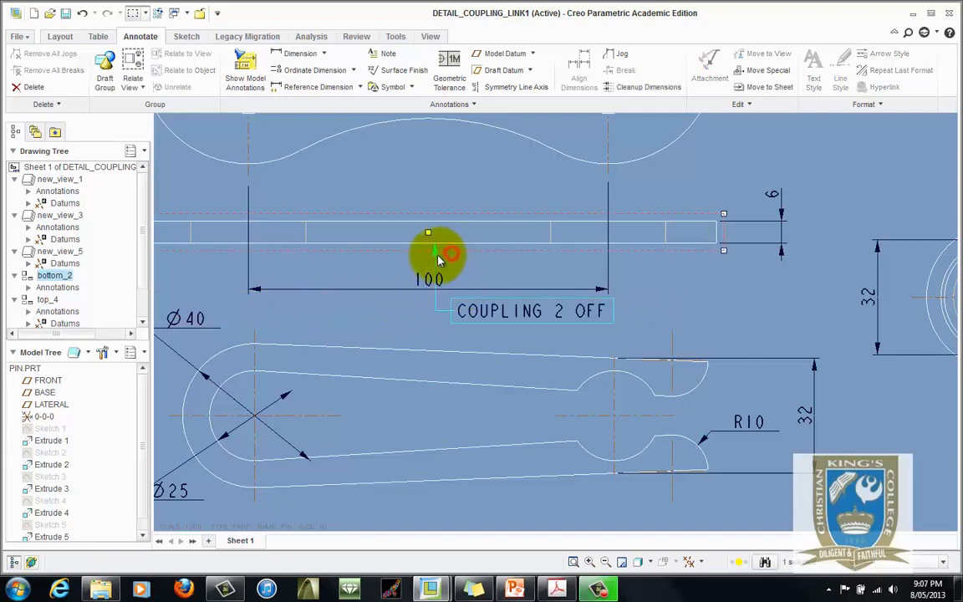
Step: Erase the "COUPLING 2 OFF" leader note from beneath the coupling's edge view
{"action": "left_click", "coordinate": [436, 312]}
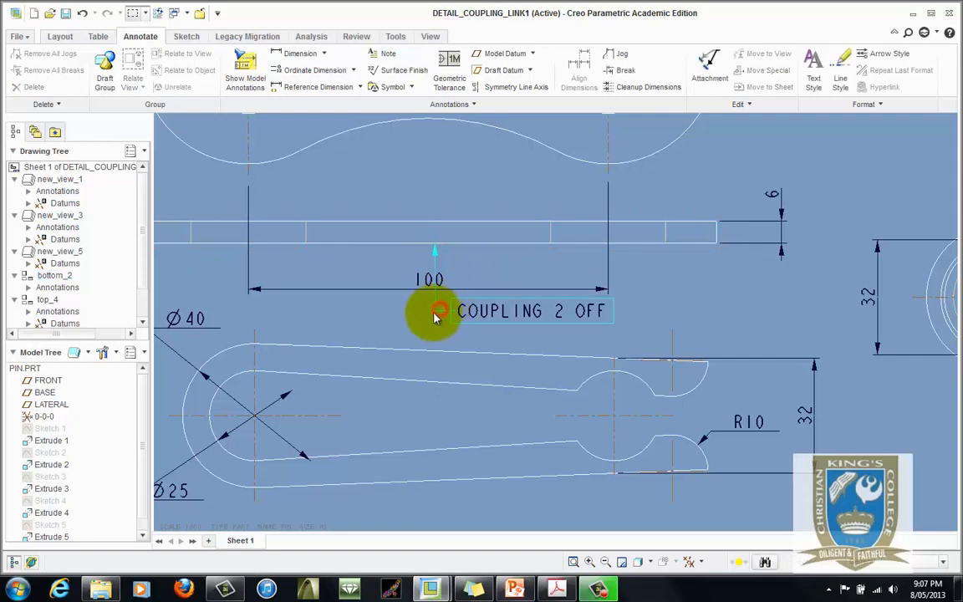
{"action": "left_click", "coordinate": [434, 313]}
{"action": "right_click", "coordinate": [435, 313]}
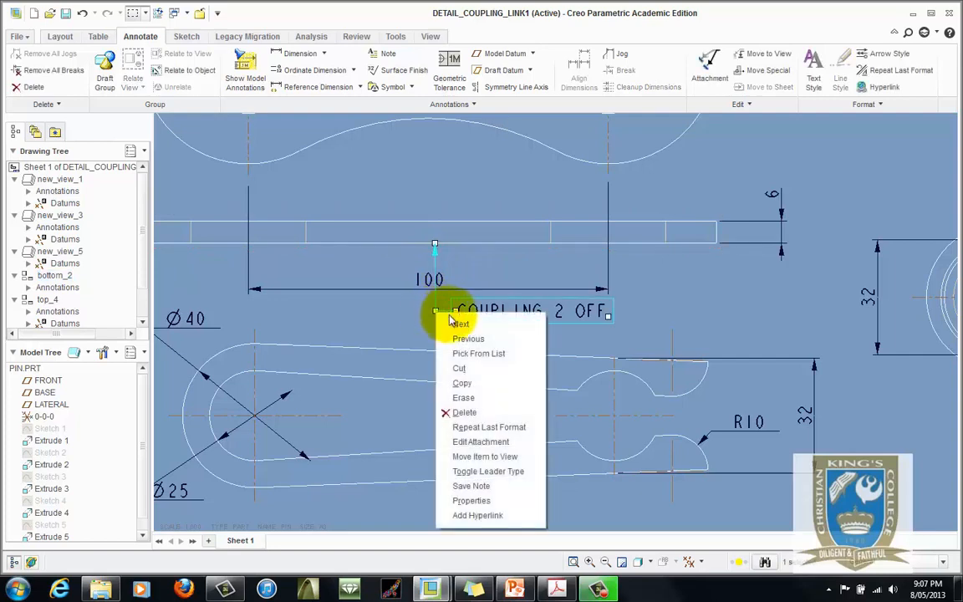
{"action": "left_click", "coordinate": [477, 401]}
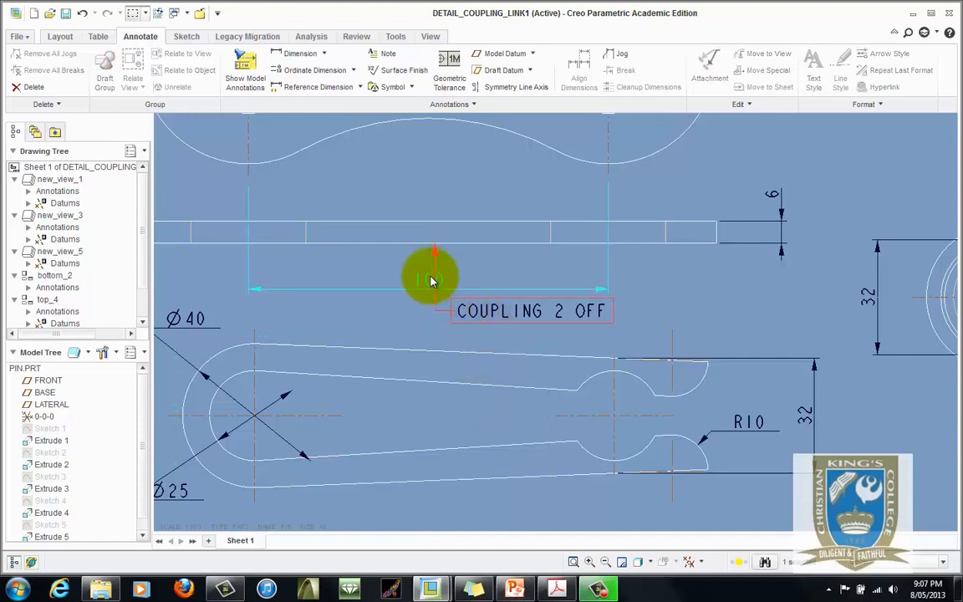
{"action": "scroll", "coordinate": [454, 275], "scroll_direction": "up", "scroll_amount": 2}
{"action": "scroll", "coordinate": [452, 277], "scroll_direction": "down", "scroll_amount": 3}
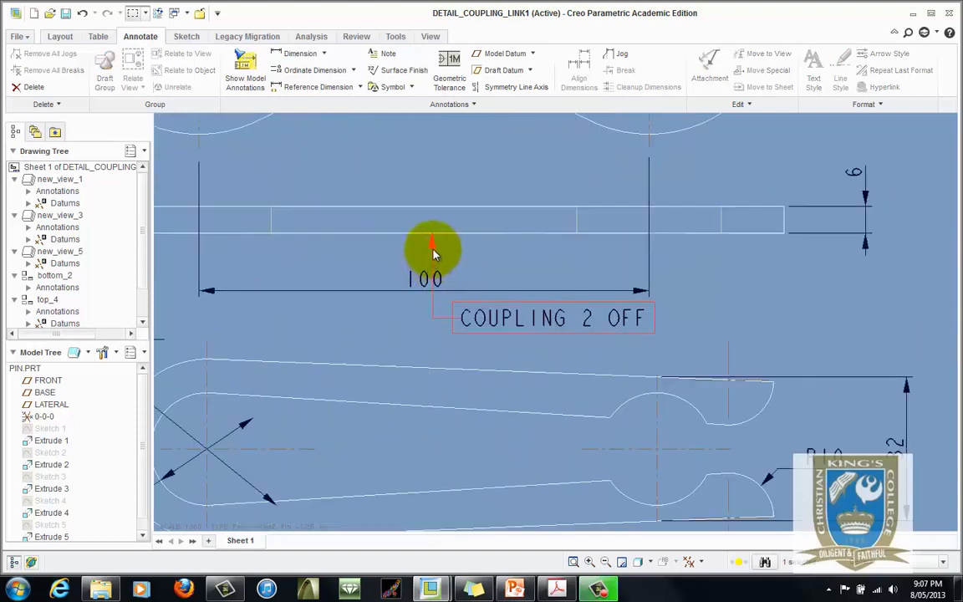
{"action": "left_click", "coordinate": [430, 250]}
{"action": "scroll", "coordinate": [393, 322], "scroll_direction": "up", "scroll_amount": 2}
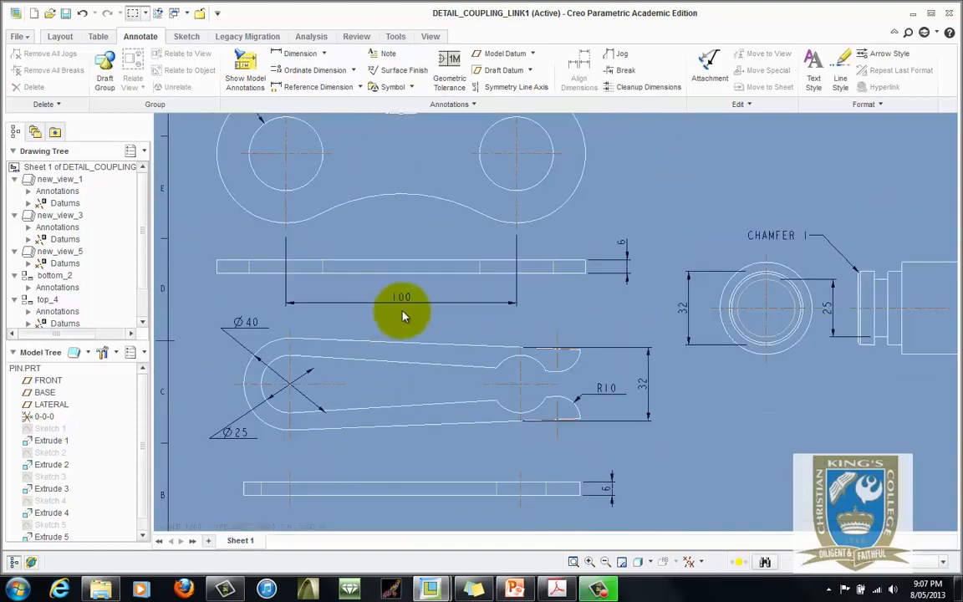
Step: Add a horizontal note without a leader reading "COUPLING 2 OFF" just below the coupling's 100 dimension
{"action": "left_click", "coordinate": [388, 54]}
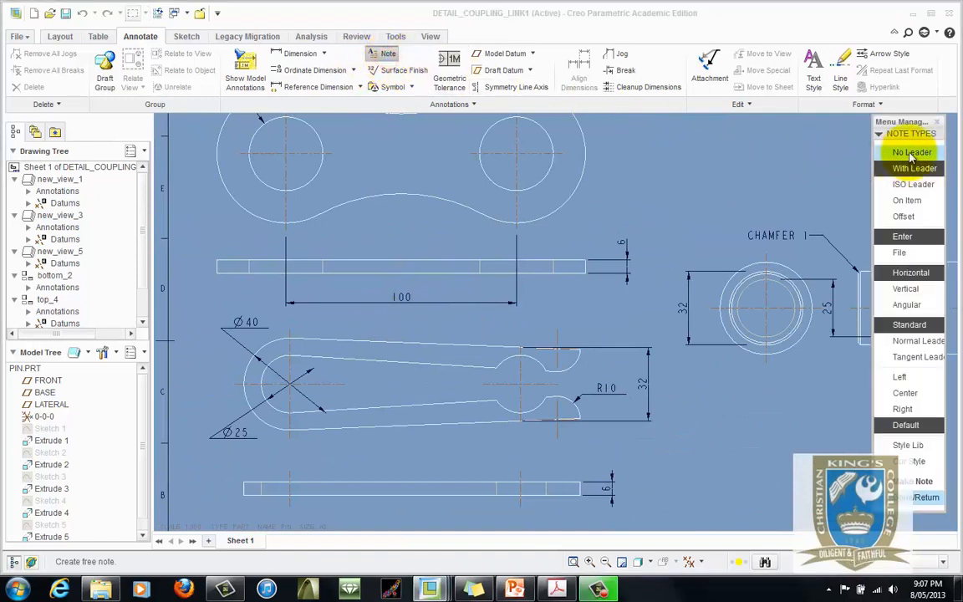
{"action": "left_click", "coordinate": [914, 153]}
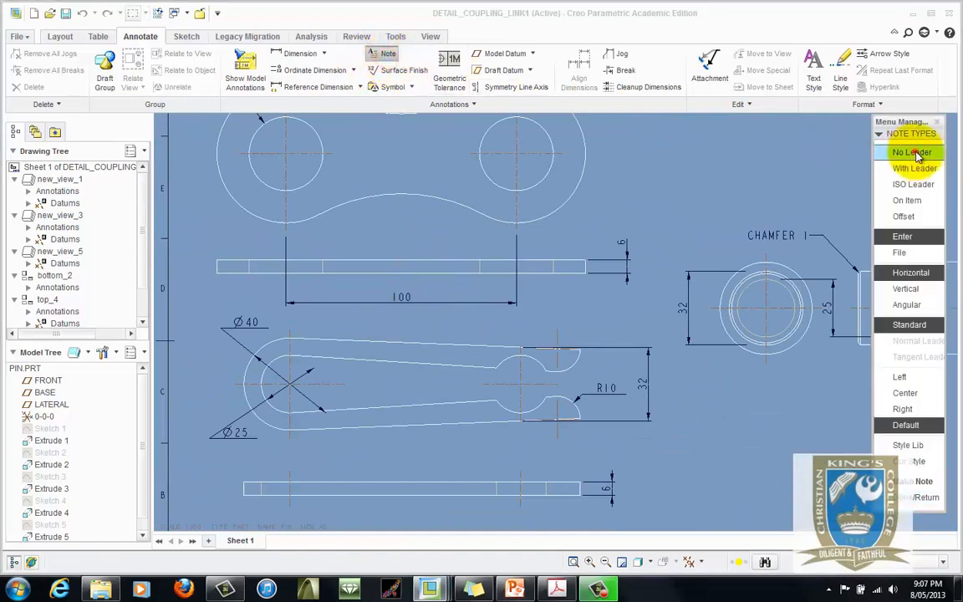
{"action": "left_click", "coordinate": [924, 483]}
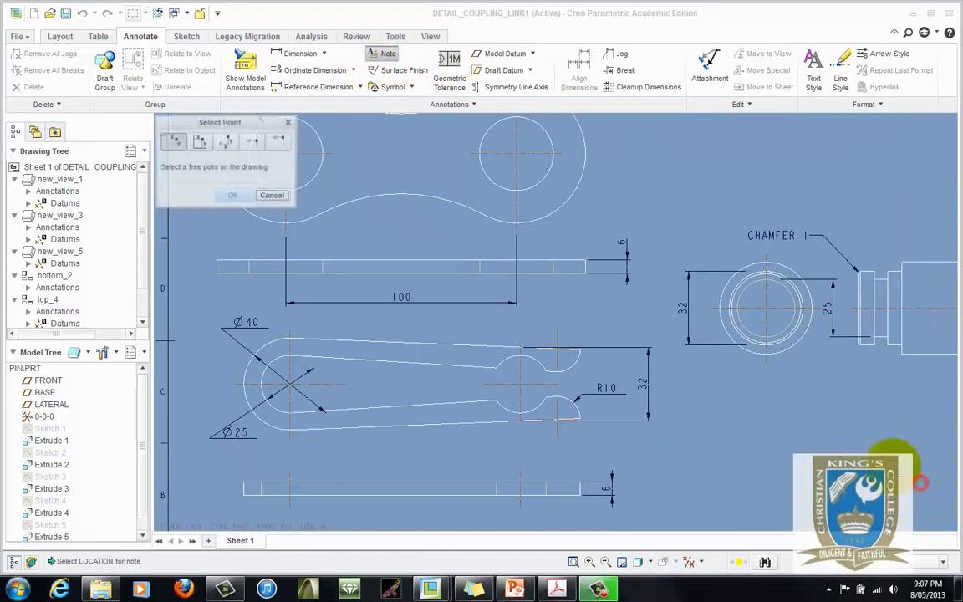
{"action": "left_click", "coordinate": [347, 309]}
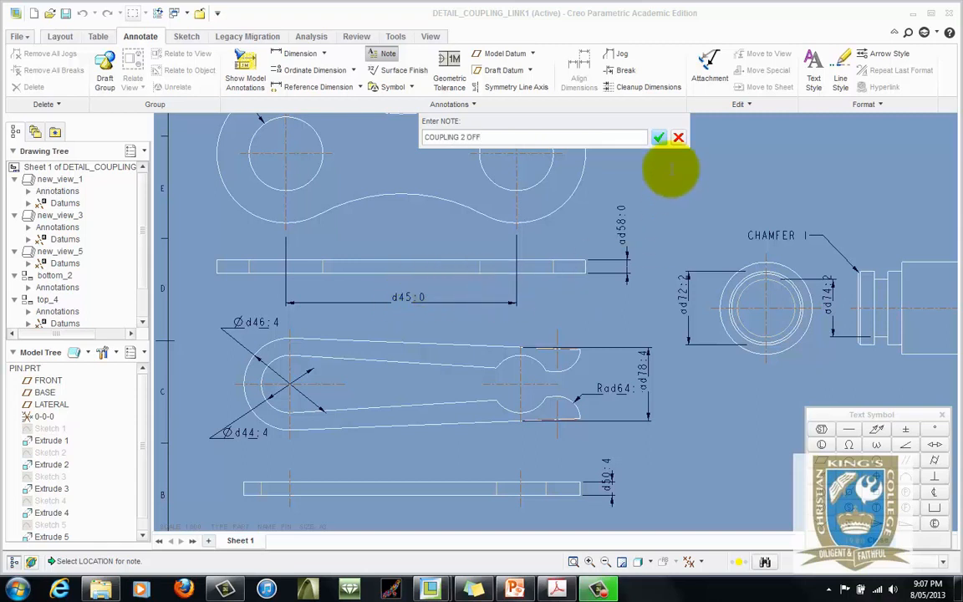
{"action": "left_click", "coordinate": [659, 138]}
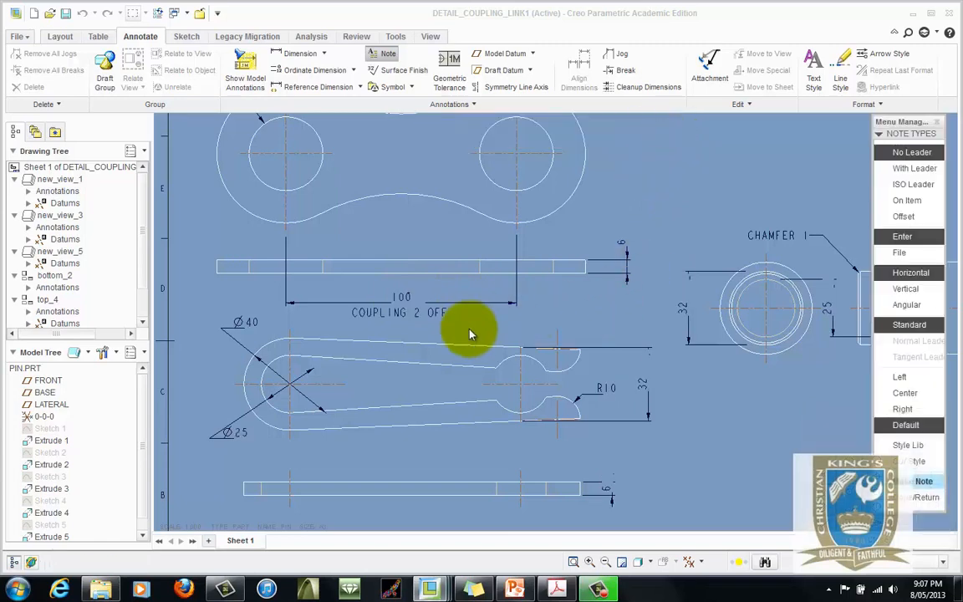
{"action": "left_click", "coordinate": [919, 498]}
Step: Move the coupling's front view and its edge view slightly up the sheet to make room above the retaining clip
{"action": "scroll", "coordinate": [411, 336], "scroll_direction": "up", "scroll_amount": 2}
{"action": "scroll", "coordinate": [433, 328], "scroll_direction": "up", "scroll_amount": 4}
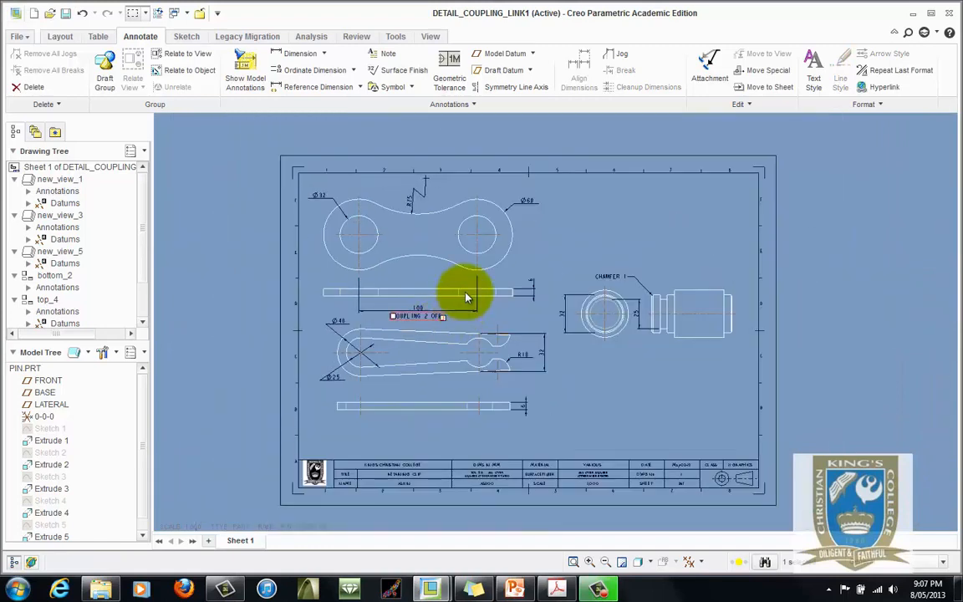
{"action": "left_click", "coordinate": [423, 231]}
{"action": "left_click_drag", "start_coordinate": [423, 232], "coordinate": [425, 222]}
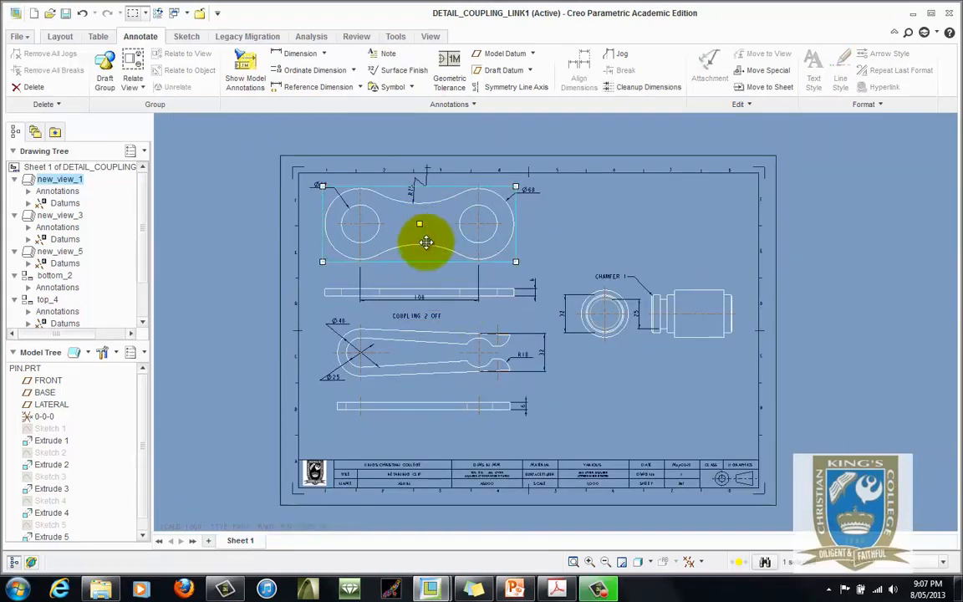
{"action": "left_click", "coordinate": [441, 292]}
{"action": "left_click_drag", "start_coordinate": [441, 292], "coordinate": [440, 281]}
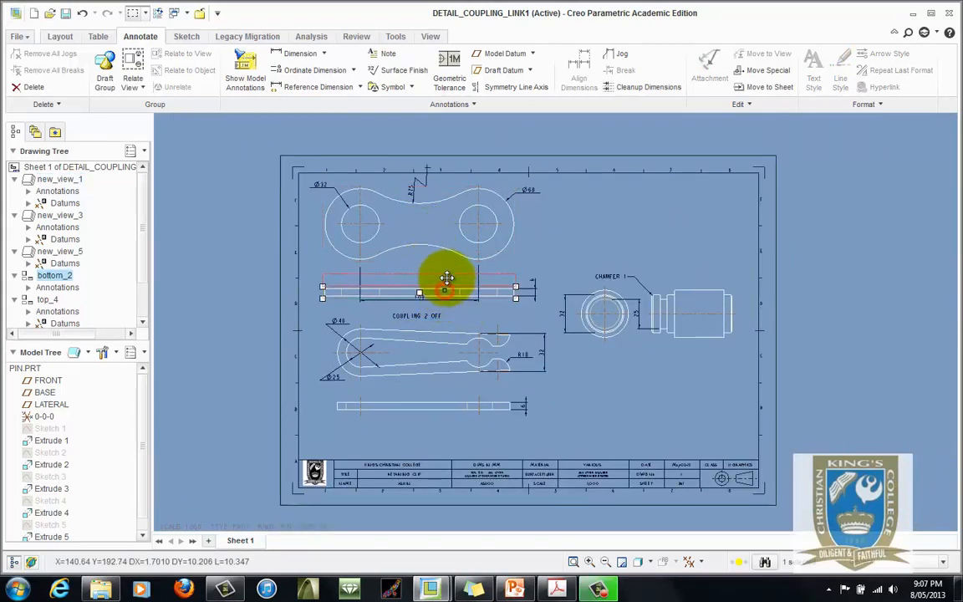
Step: Move the "COUPLING 2 OFF" note up so it sits centred close beneath the 100 dimension
{"action": "left_click", "coordinate": [425, 317]}
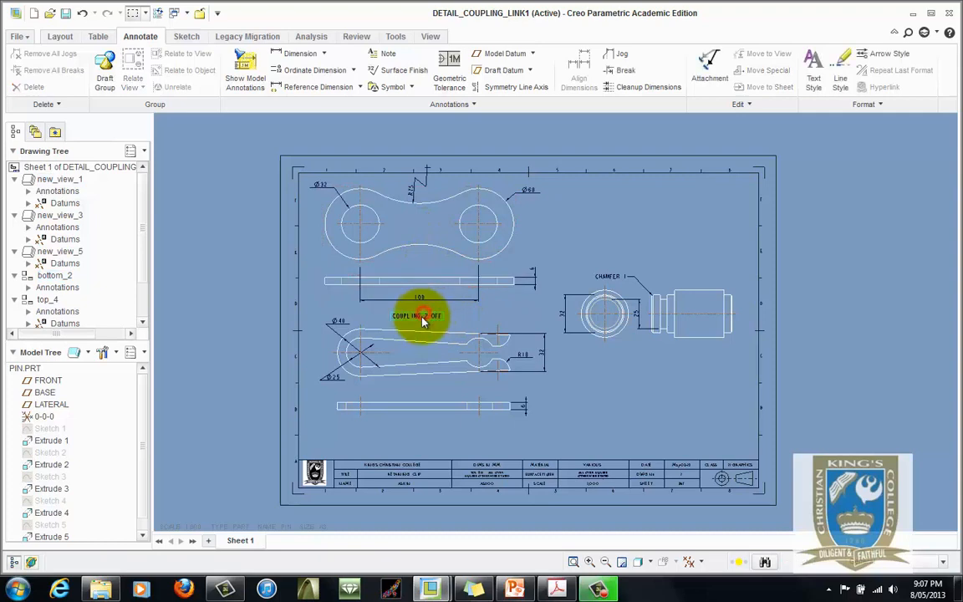
{"action": "left_click", "coordinate": [427, 319]}
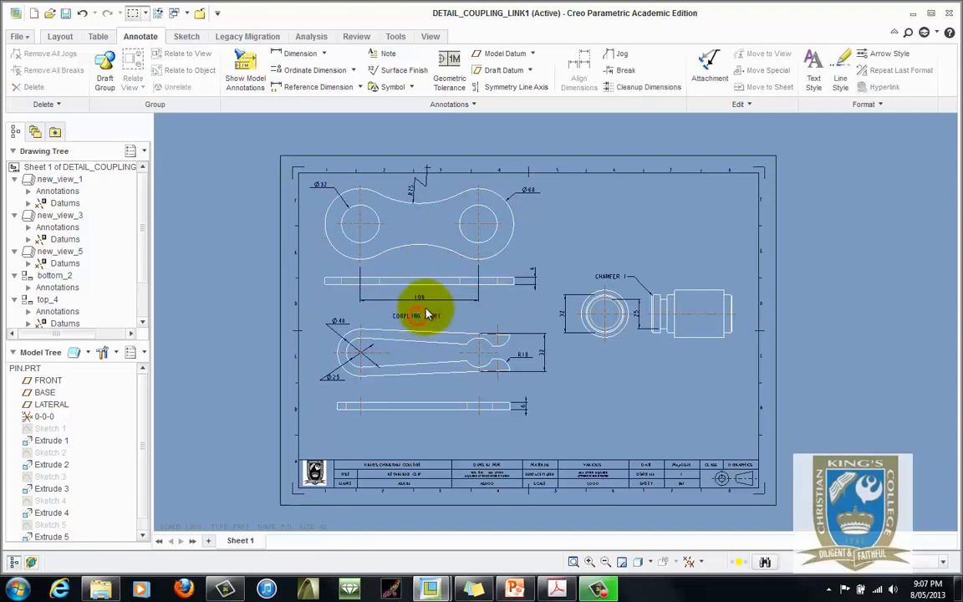
{"action": "scroll", "coordinate": [420, 321], "scroll_direction": "up", "scroll_amount": 3}
{"action": "left_click_drag", "start_coordinate": [422, 316], "coordinate": [427, 295]}
{"action": "scroll", "coordinate": [492, 303], "scroll_direction": "up", "scroll_amount": 3}
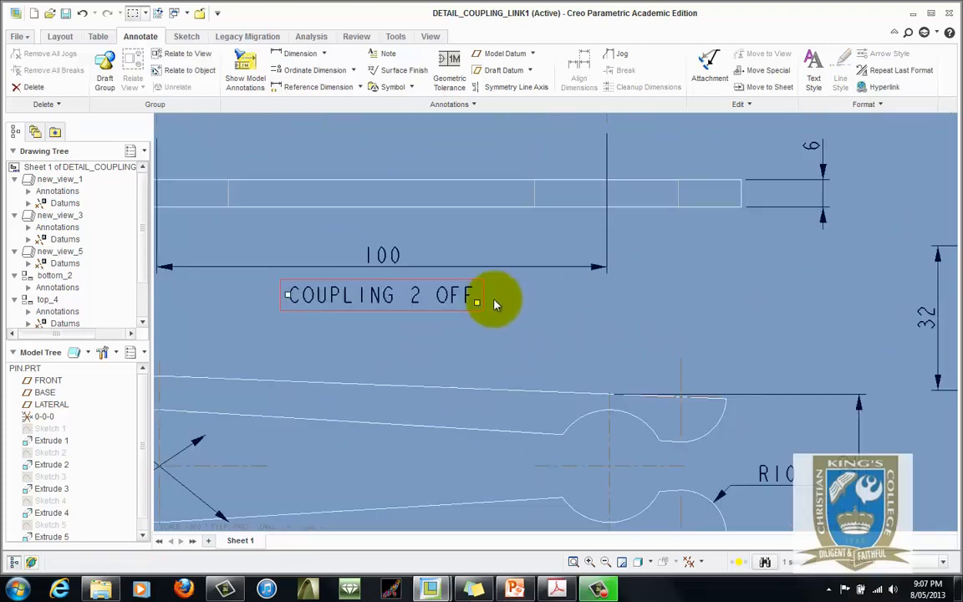
{"action": "scroll", "coordinate": [480, 313], "scroll_direction": "down", "scroll_amount": 6}
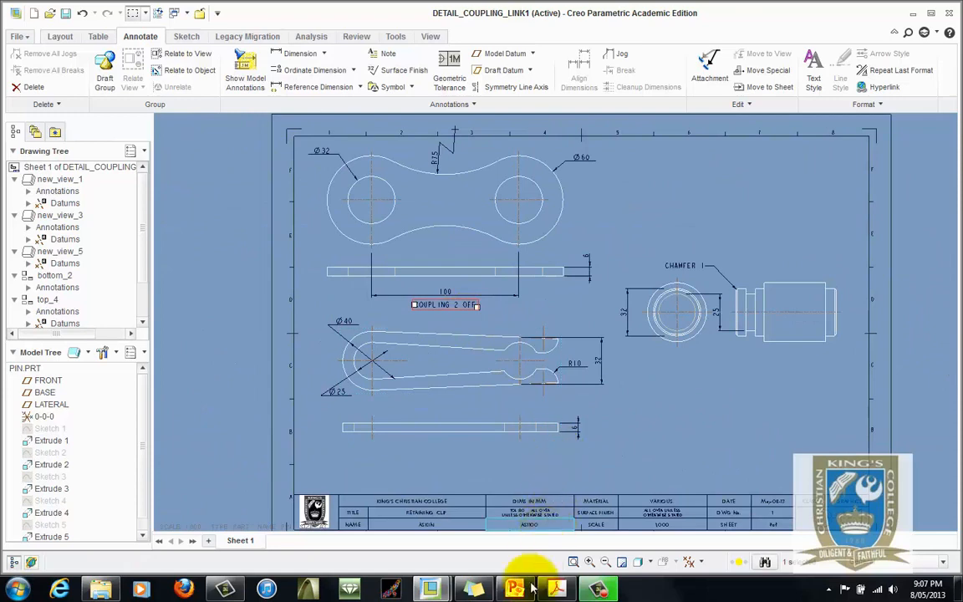
Step: Check the retaining clip's note in the reference PDF and return to the clip's views in the DETAIL_COUPLING_LINK1 drawing
{"action": "left_click", "coordinate": [556, 588]}
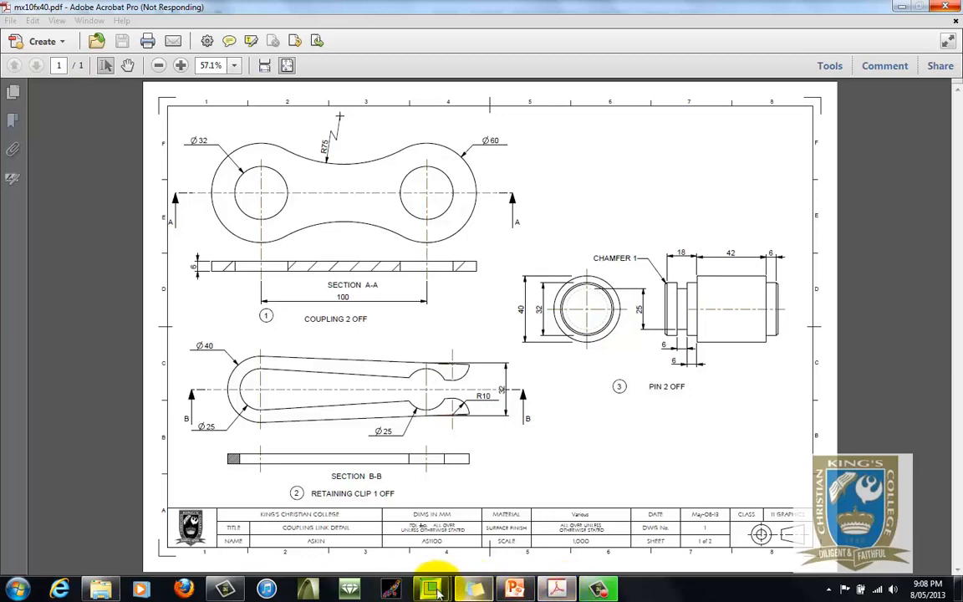
{"action": "mouse_move", "coordinate": [430, 588]}
{"action": "left_click", "coordinate": [487, 517]}
{"action": "scroll", "coordinate": [394, 422], "scroll_direction": "down", "scroll_amount": 3}
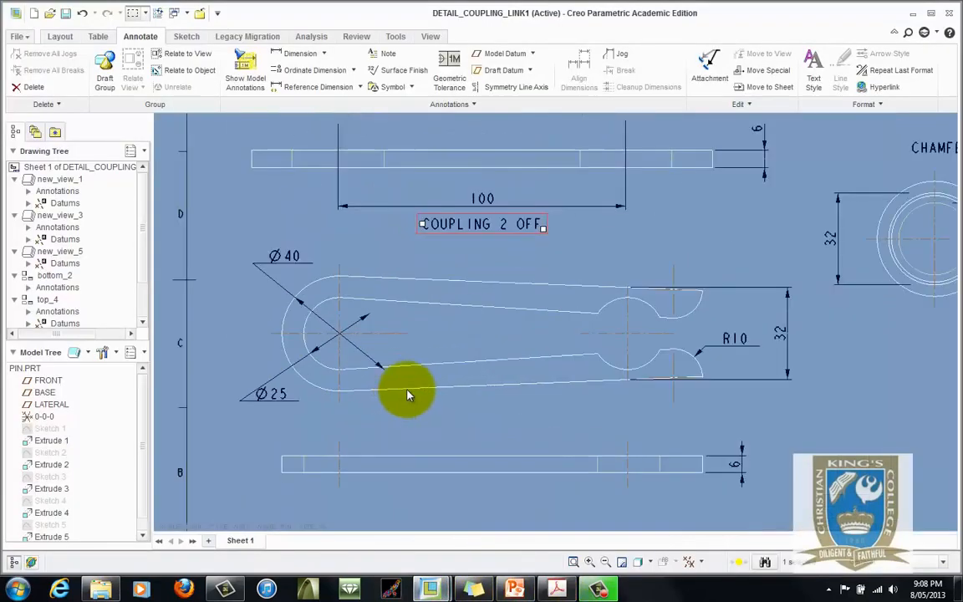
Step: Replace the title block's TITLE entry with "COUPLING LINK DETAILS"
{"action": "scroll", "coordinate": [409, 391], "scroll_direction": "up", "scroll_amount": 5}
{"action": "scroll", "coordinate": [422, 327], "scroll_direction": "down", "scroll_amount": 2}
{"action": "scroll", "coordinate": [428, 454], "scroll_direction": "down", "scroll_amount": 3}
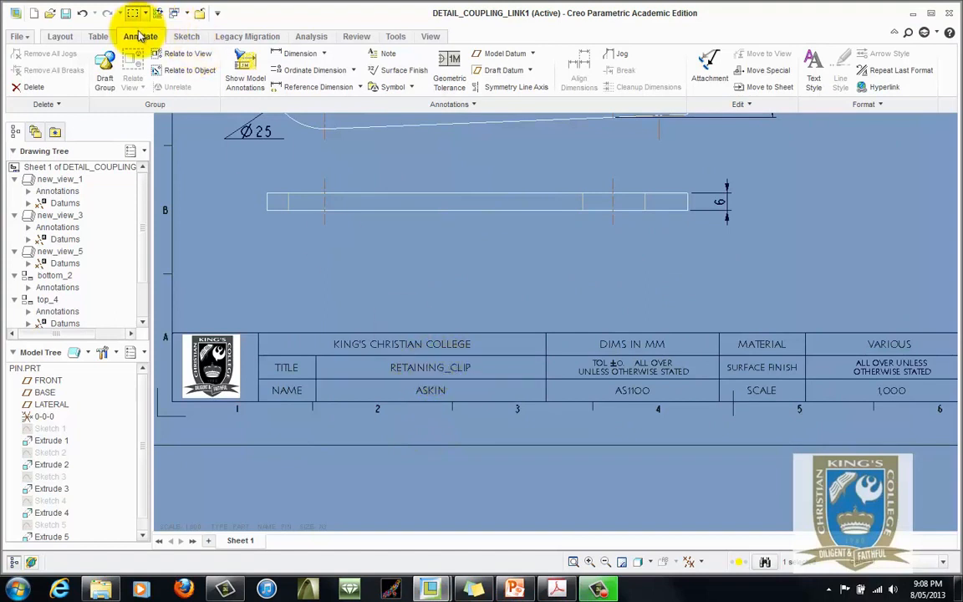
{"action": "double_click", "coordinate": [423, 368]}
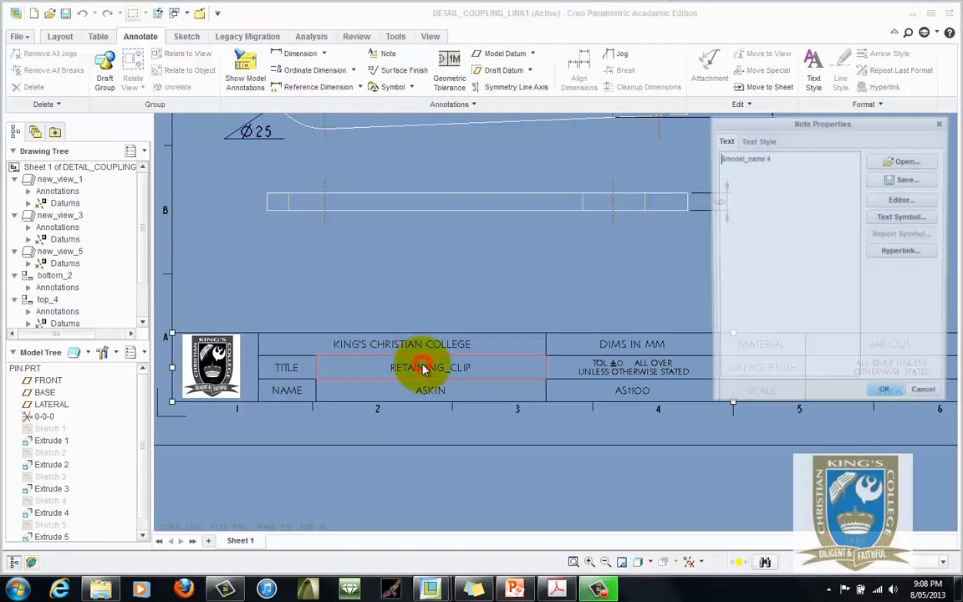
{"action": "left_click", "coordinate": [770, 157]}
{"action": "left_click_drag", "start_coordinate": [770, 157], "coordinate": [716, 156]}
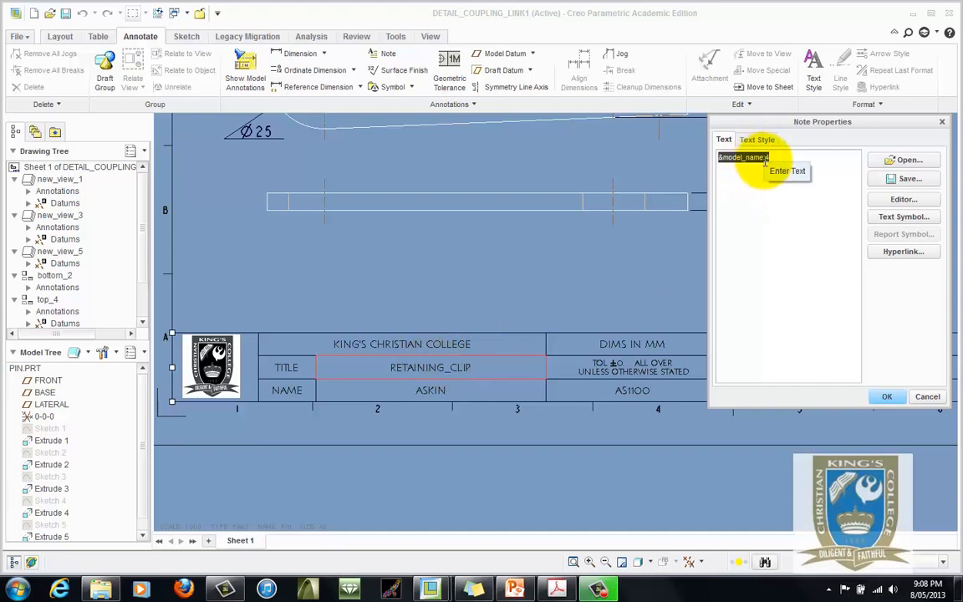
{"action": "type", "text": "c"}
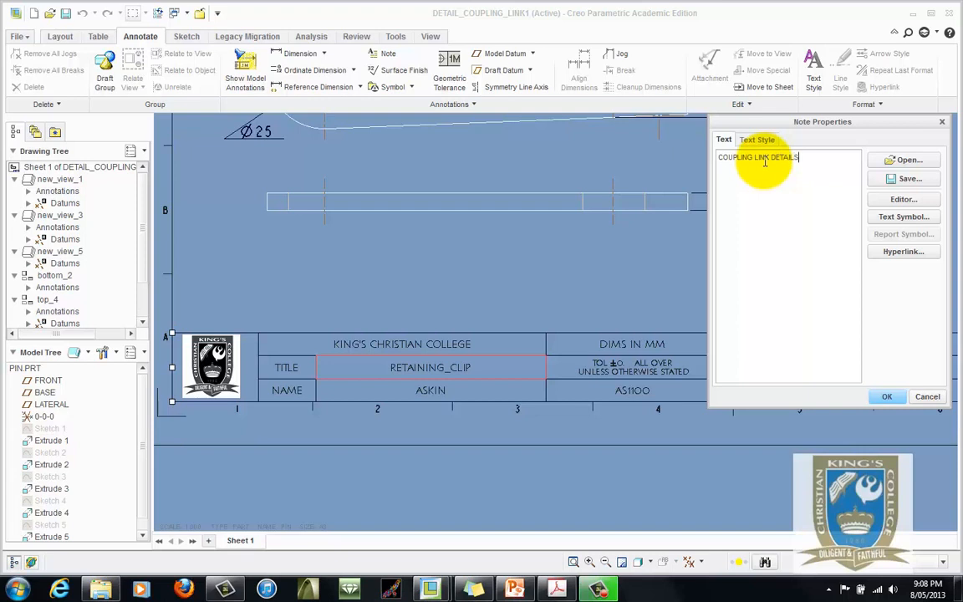
{"action": "left_click", "coordinate": [882, 395]}
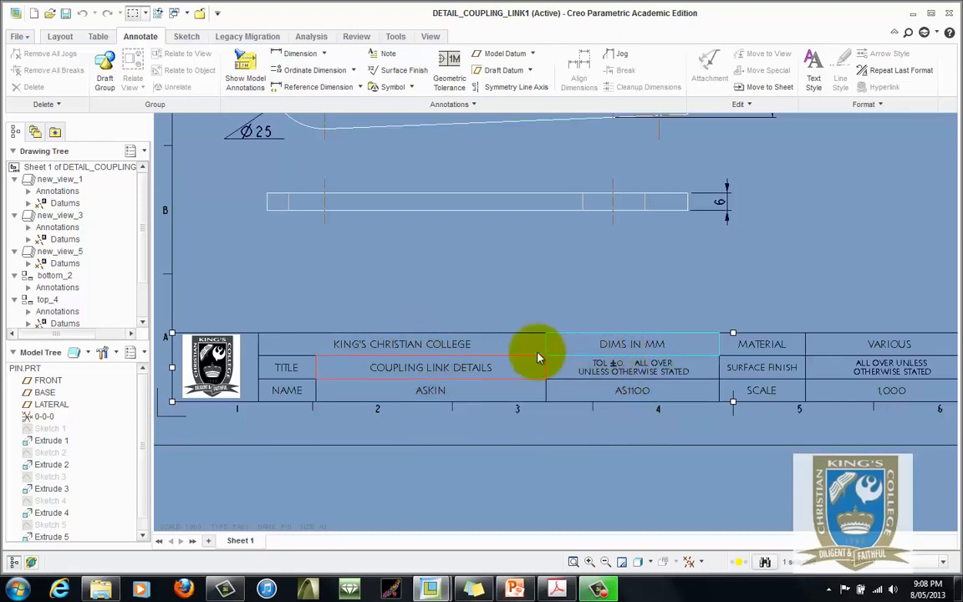
Step: Set the title block's SHEET entry to "1 of 2"
{"action": "scroll", "coordinate": [538, 357], "scroll_direction": "down", "scroll_amount": 3}
{"action": "scroll", "coordinate": [655, 354], "scroll_direction": "up", "scroll_amount": 4}
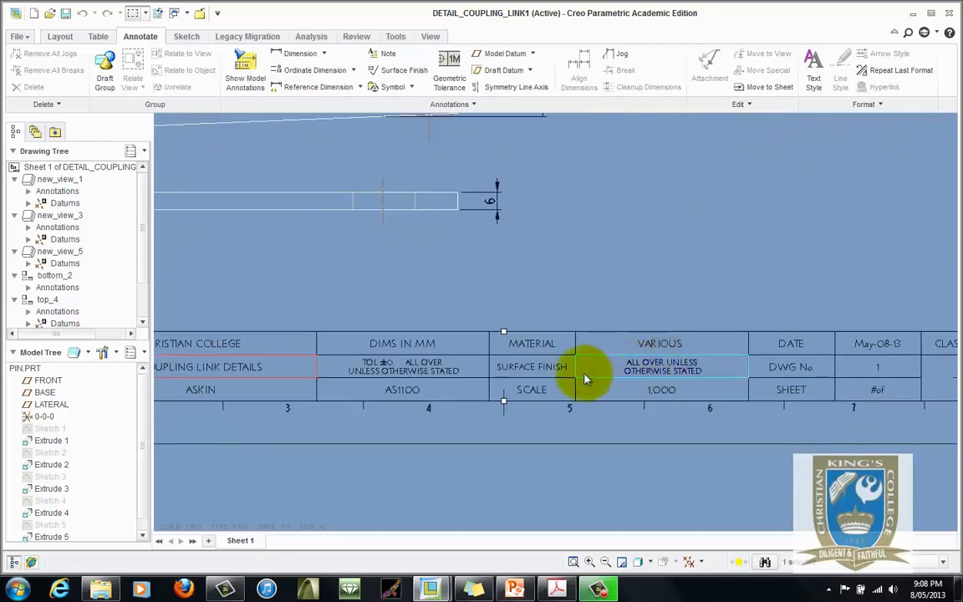
{"action": "scroll", "coordinate": [586, 378], "scroll_direction": "down", "scroll_amount": 3}
{"action": "scroll", "coordinate": [617, 387], "scroll_direction": "up", "scroll_amount": 3}
{"action": "scroll", "coordinate": [650, 383], "scroll_direction": "down", "scroll_amount": 4}
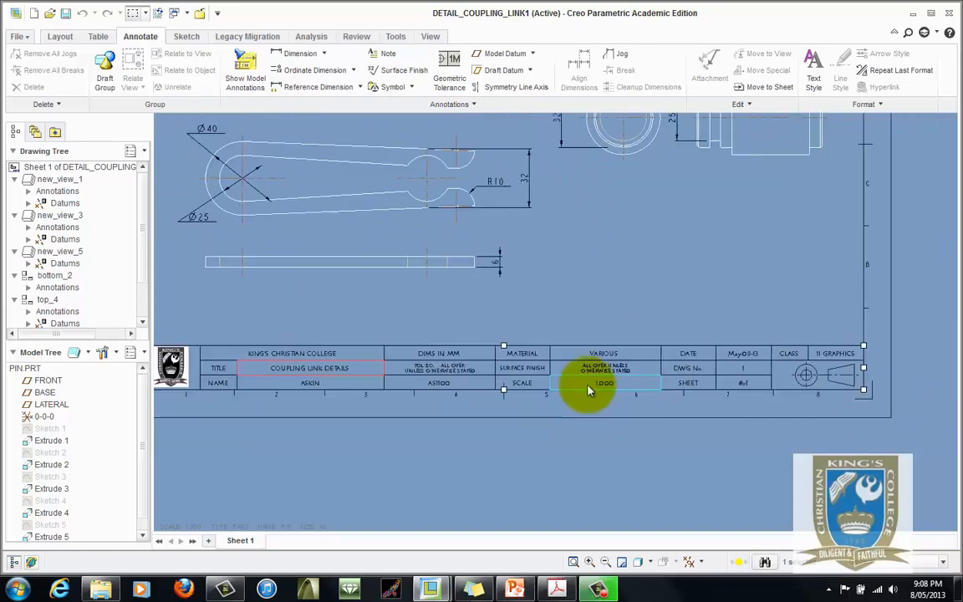
{"action": "scroll", "coordinate": [720, 368], "scroll_direction": "up", "scroll_amount": 4}
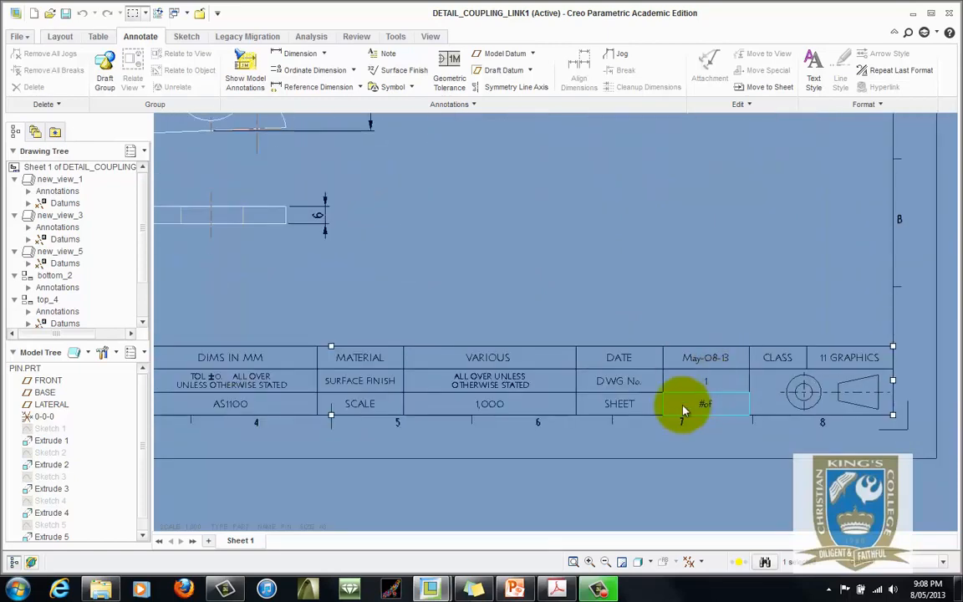
{"action": "scroll", "coordinate": [711, 387], "scroll_direction": "up", "scroll_amount": 3}
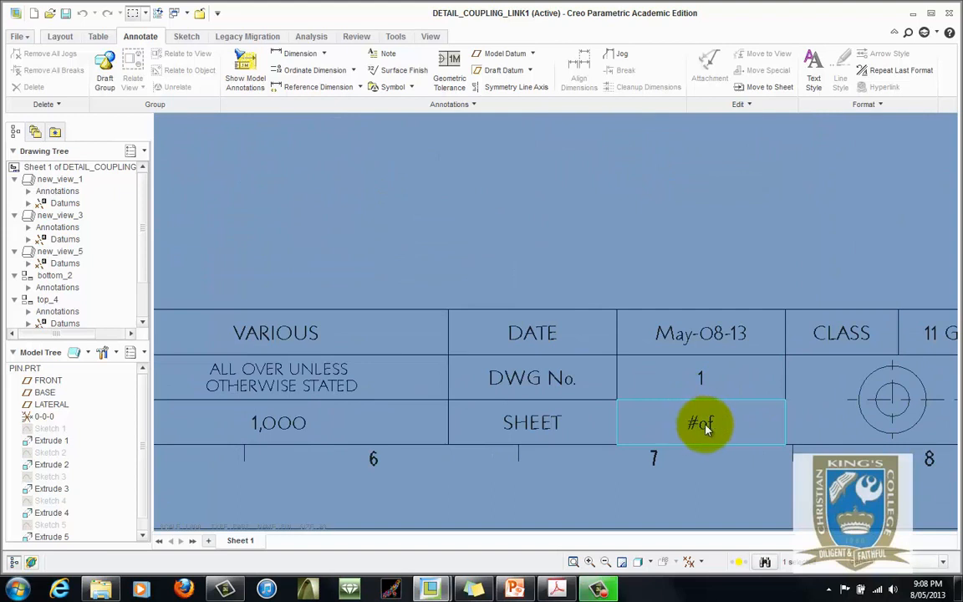
{"action": "double_click", "coordinate": [702, 425]}
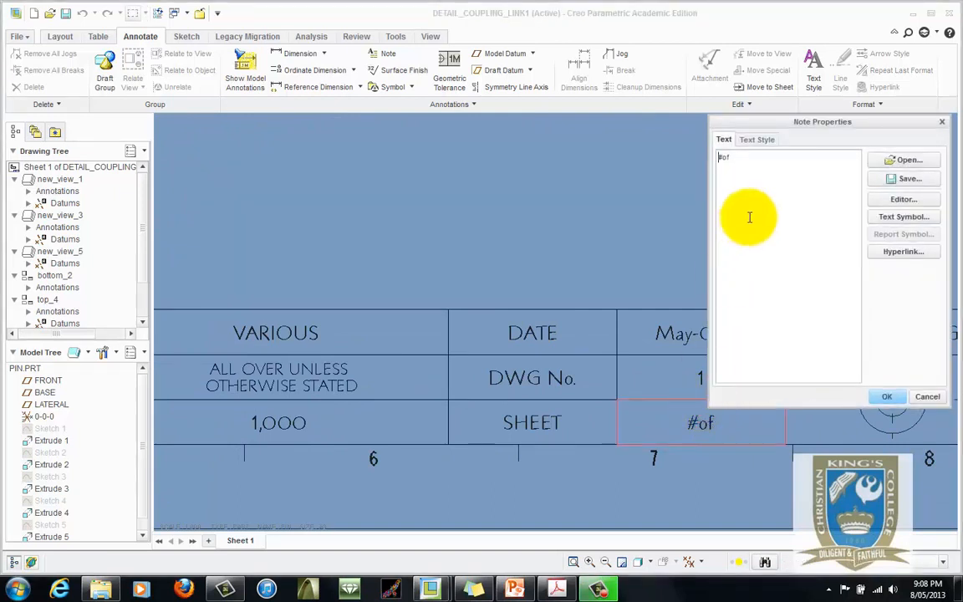
{"action": "left_click", "coordinate": [723, 158]}
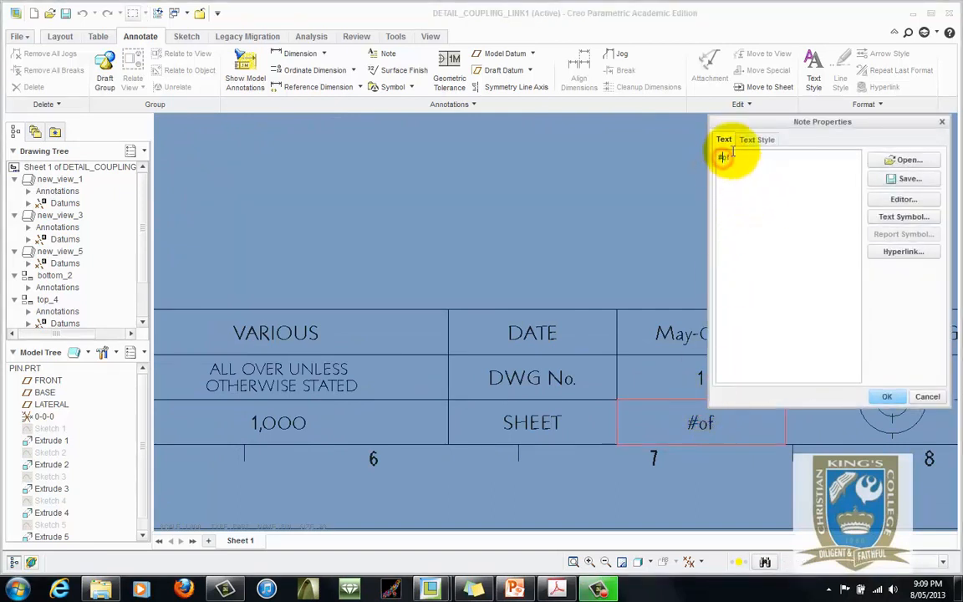
{"action": "type", "text": "1 of 2"}
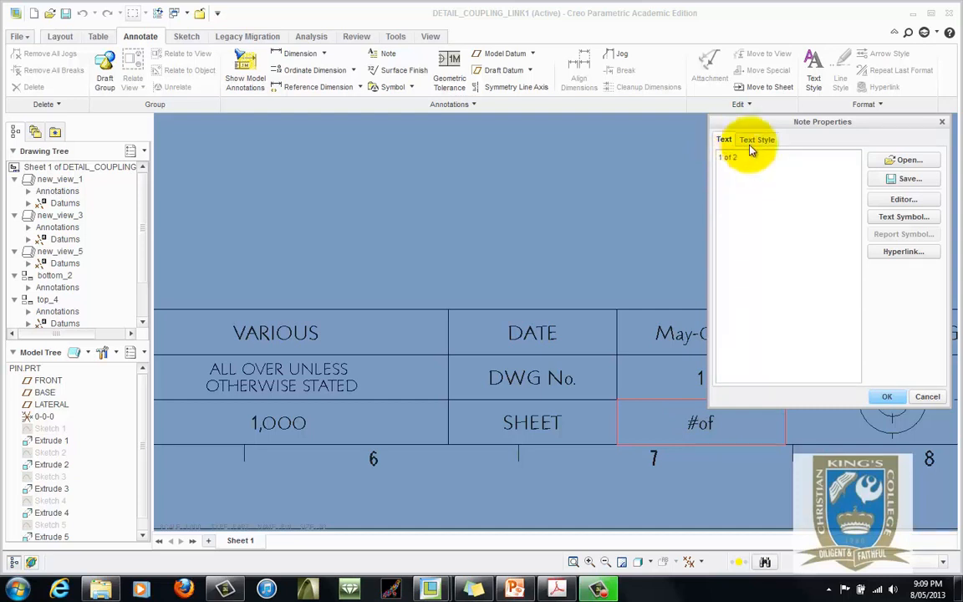
{"action": "left_click", "coordinate": [888, 397]}
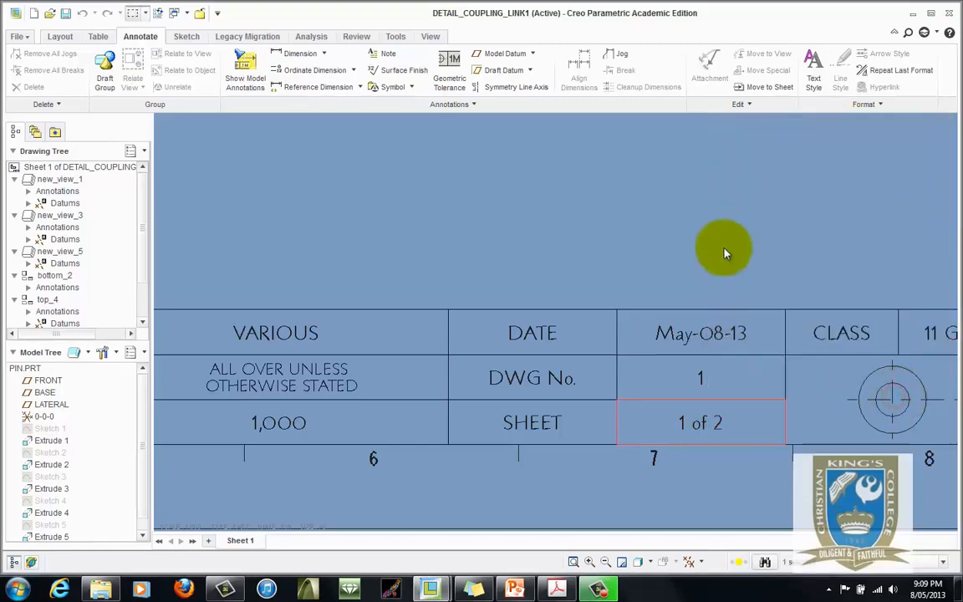
{"action": "left_click", "coordinate": [723, 243]}
Step: Save the drawing and accept the mass property conflicts listed for the three parts
{"action": "scroll", "coordinate": [583, 336], "scroll_direction": "up", "scroll_amount": 3}
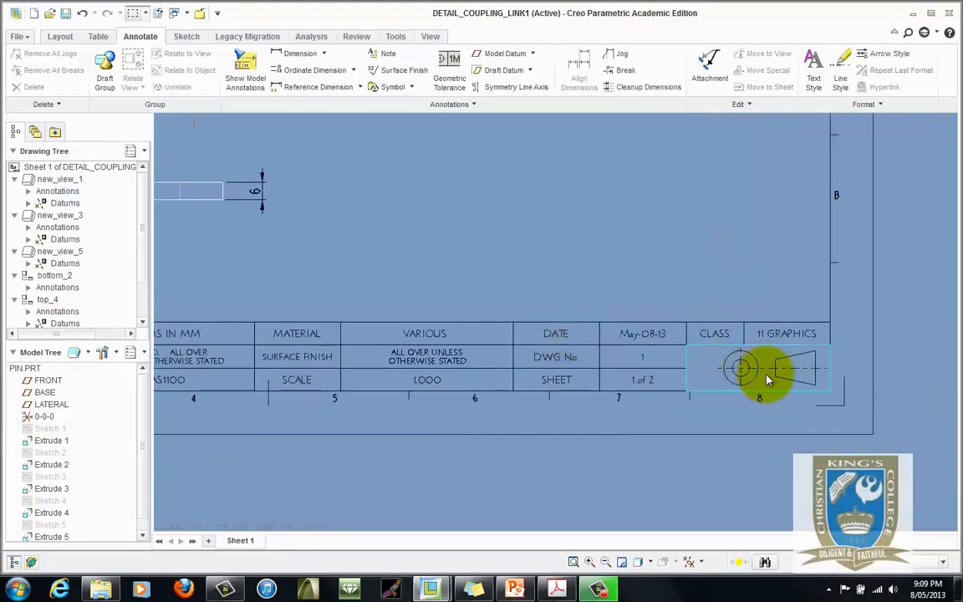
{"action": "scroll", "coordinate": [844, 385], "scroll_direction": "up", "scroll_amount": 3}
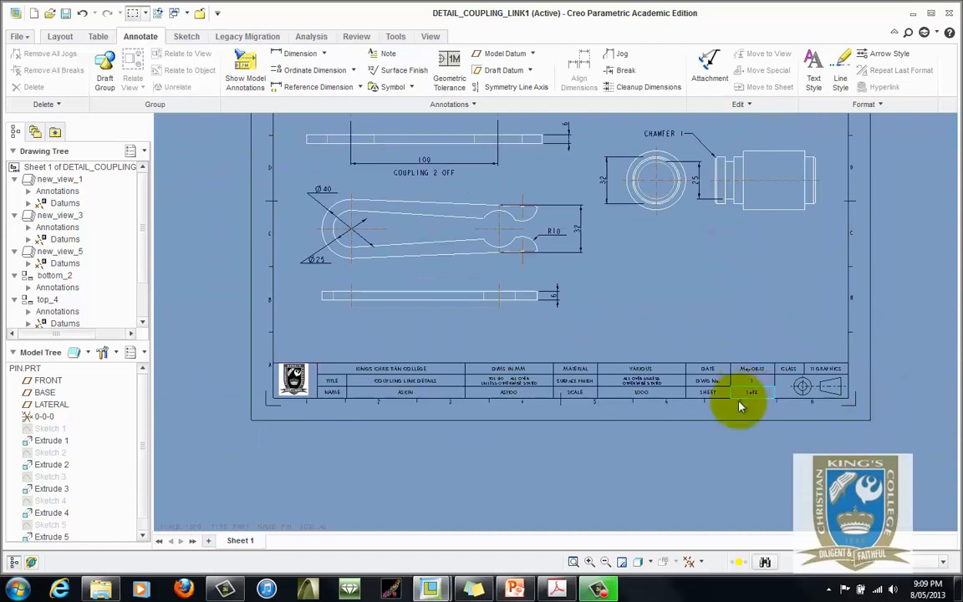
{"action": "scroll", "coordinate": [738, 401], "scroll_direction": "up", "scroll_amount": 2}
{"action": "scroll", "coordinate": [733, 344], "scroll_direction": "down", "scroll_amount": 1}
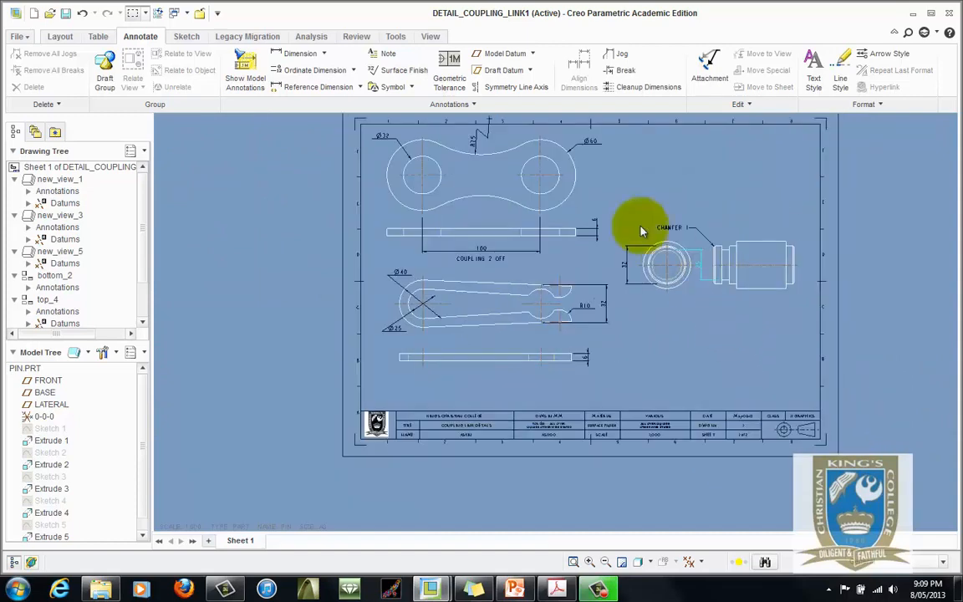
{"action": "left_click", "coordinate": [67, 14]}
{"action": "left_click", "coordinate": [366, 471]}
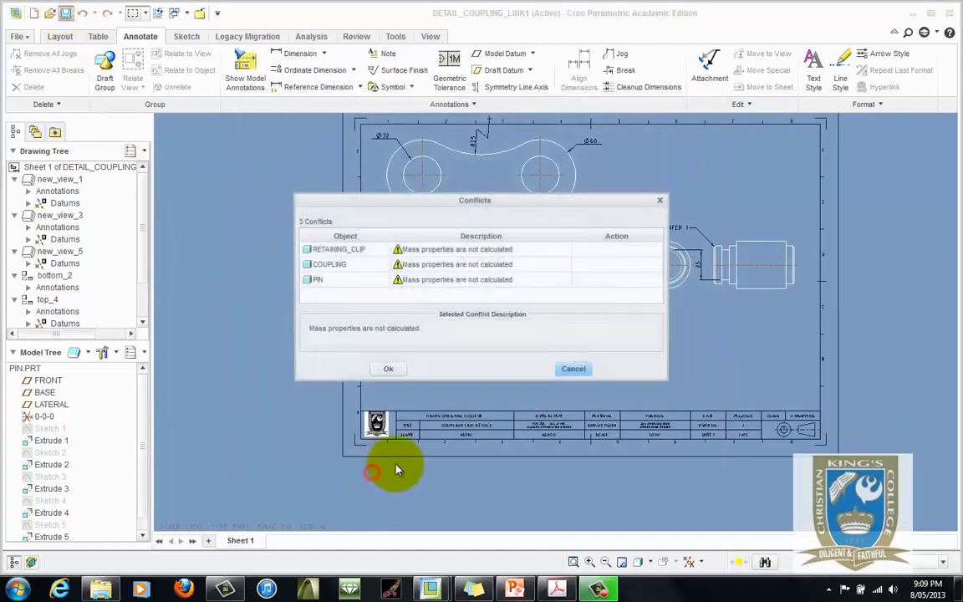
{"action": "left_click", "coordinate": [389, 371]}
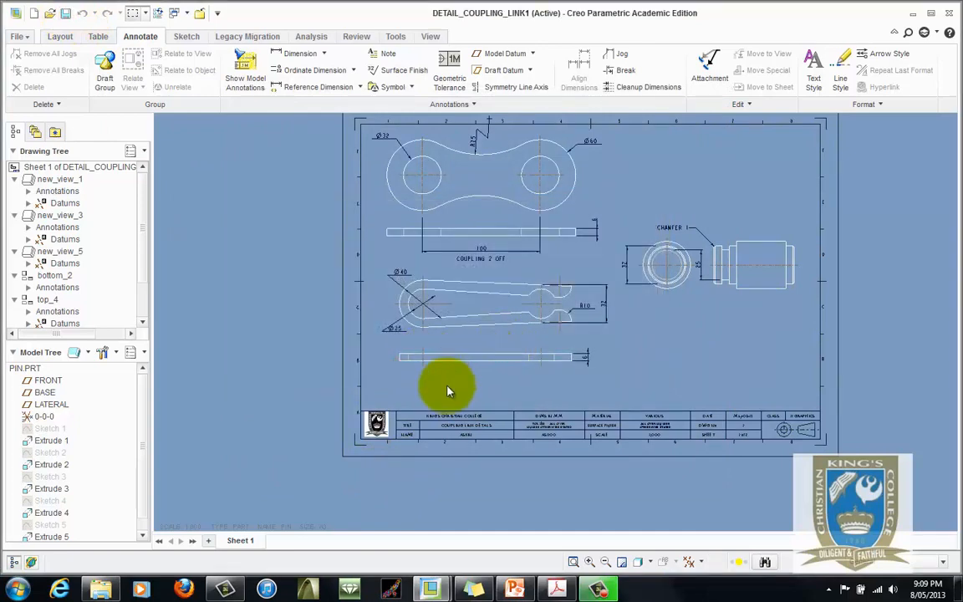
Step: Consult the sectioned views in the reference PDF and return to the coupling's views in the DETAIL_COUPLING_LINK1 drawing
{"action": "scroll", "coordinate": [503, 310], "scroll_direction": "down", "scroll_amount": 2}
{"action": "scroll", "coordinate": [508, 307], "scroll_direction": "up", "scroll_amount": 2}
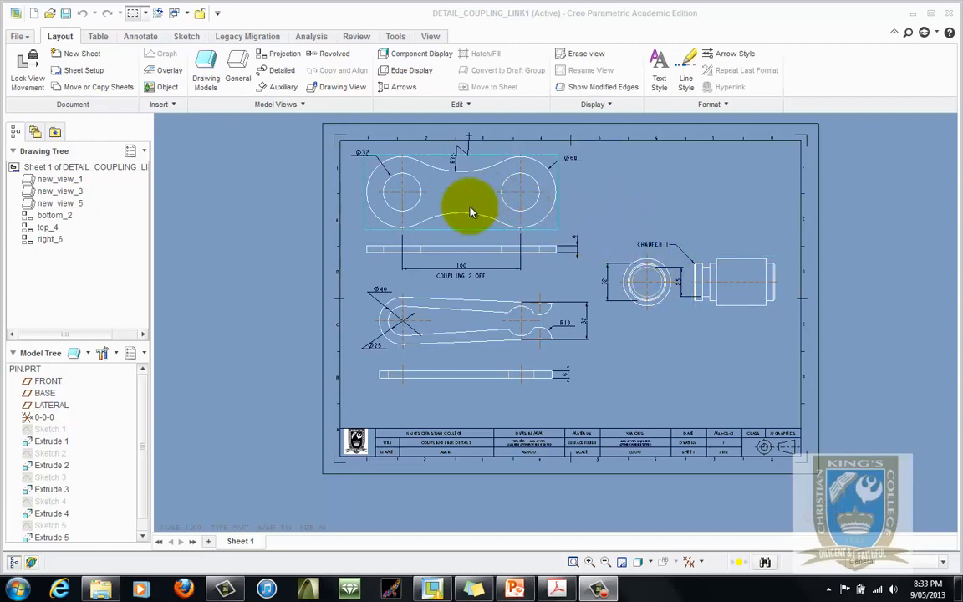
{"action": "left_click", "coordinate": [558, 590]}
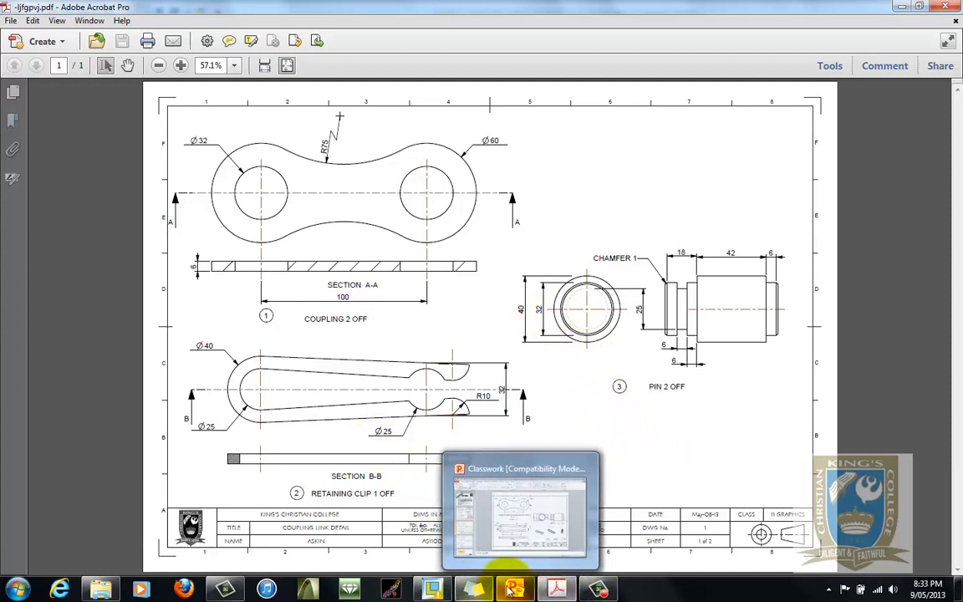
{"action": "left_click", "coordinate": [431, 589]}
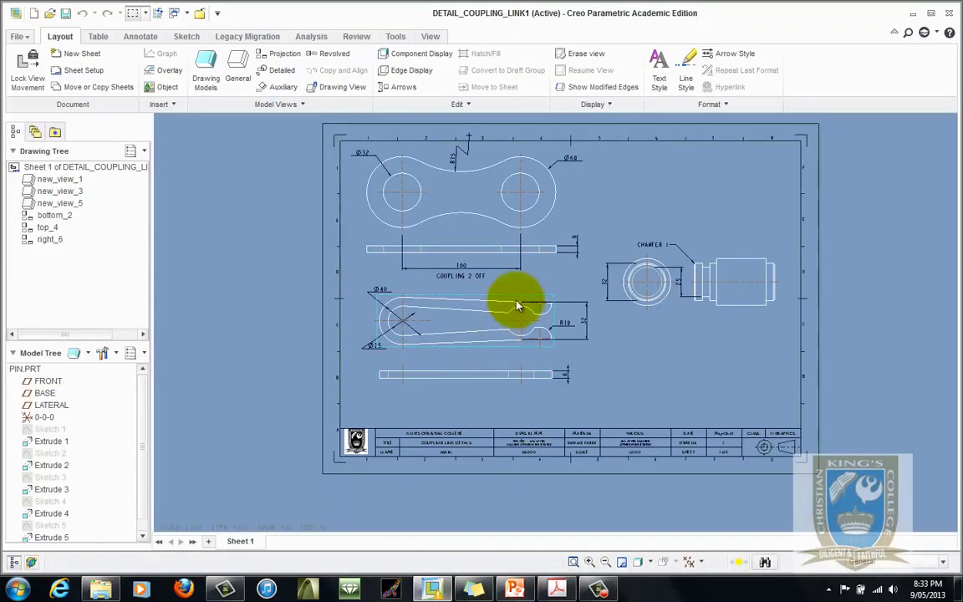
{"action": "scroll", "coordinate": [489, 298], "scroll_direction": "down", "scroll_amount": 2}
{"action": "scroll", "coordinate": [469, 215], "scroll_direction": "up", "scroll_amount": 4}
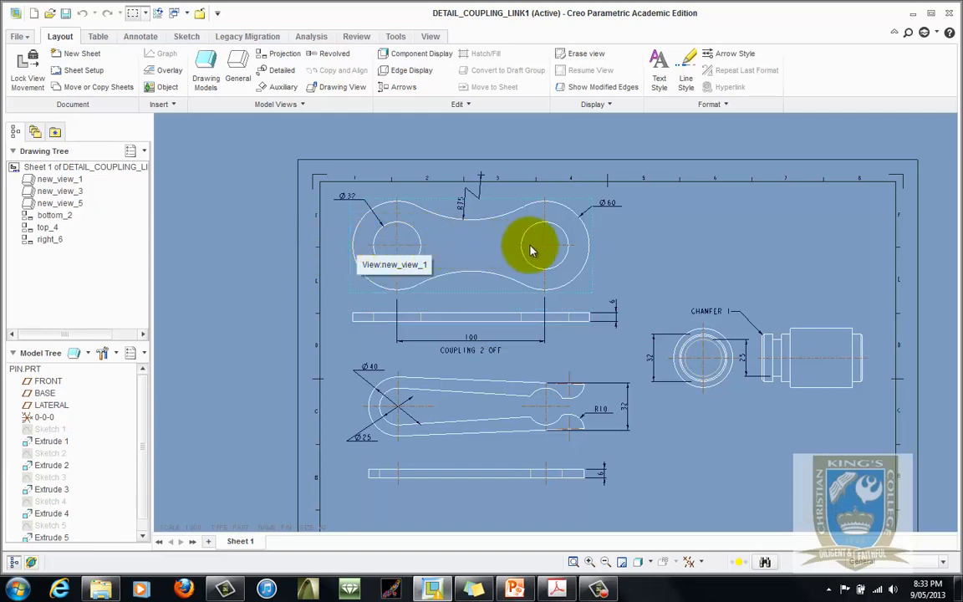
Step: Give the coupling's edge view a 2D cross-section using a newly created full section, keeping the dialogs clear of the views
{"action": "double_click", "coordinate": [481, 314]}
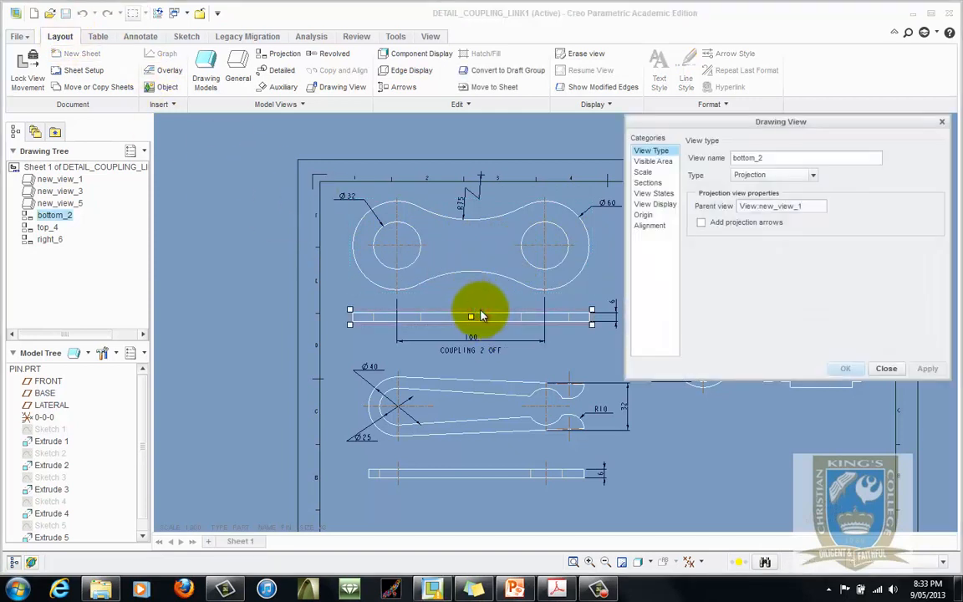
{"action": "left_click", "coordinate": [648, 183]}
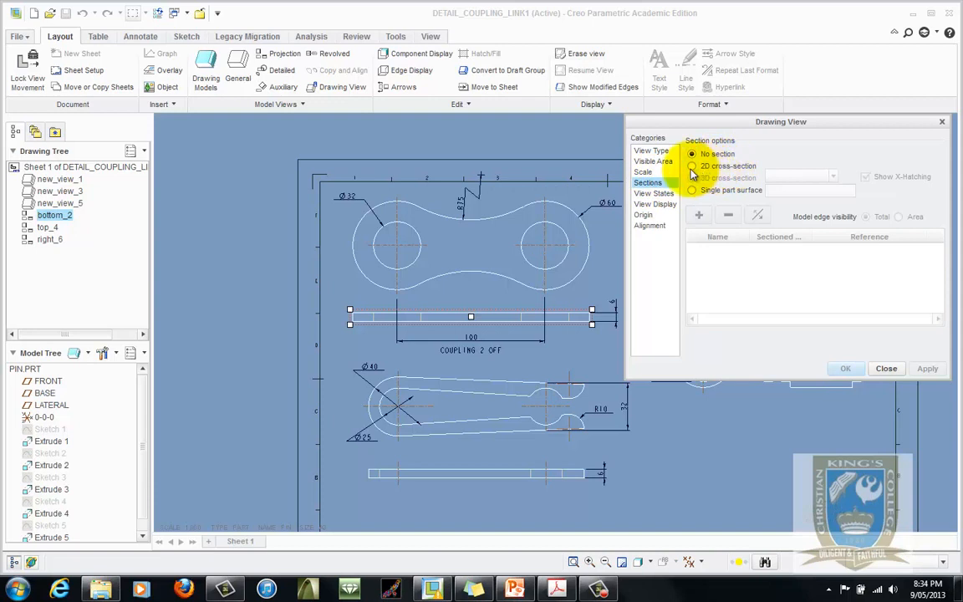
{"action": "left_click", "coordinate": [693, 167]}
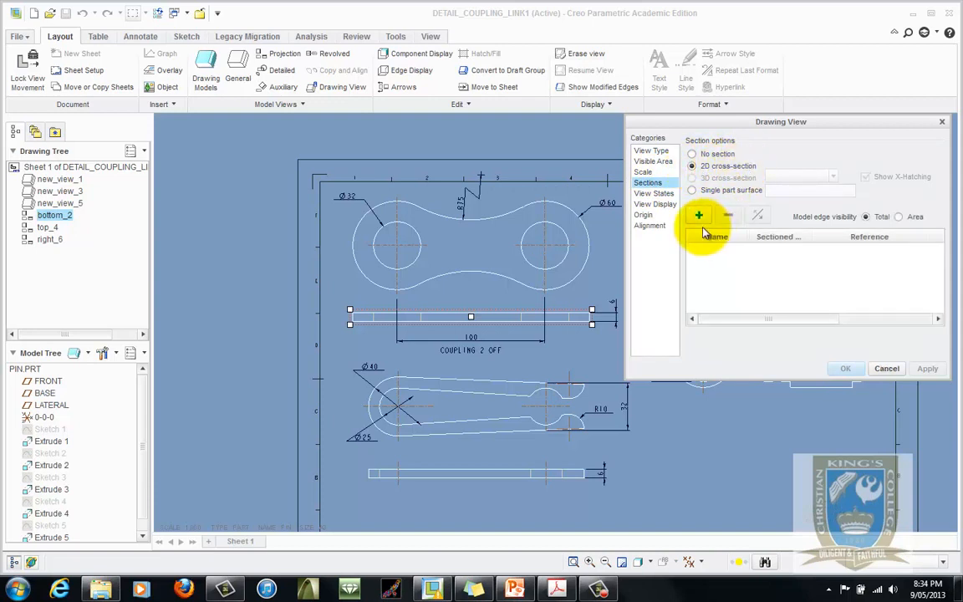
{"action": "left_click", "coordinate": [701, 216]}
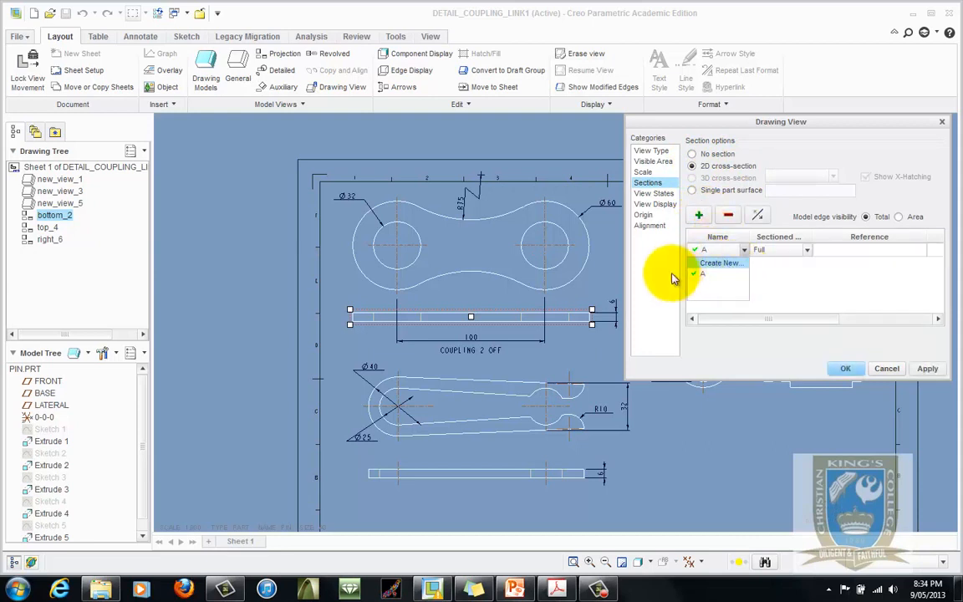
{"action": "left_click", "coordinate": [721, 263]}
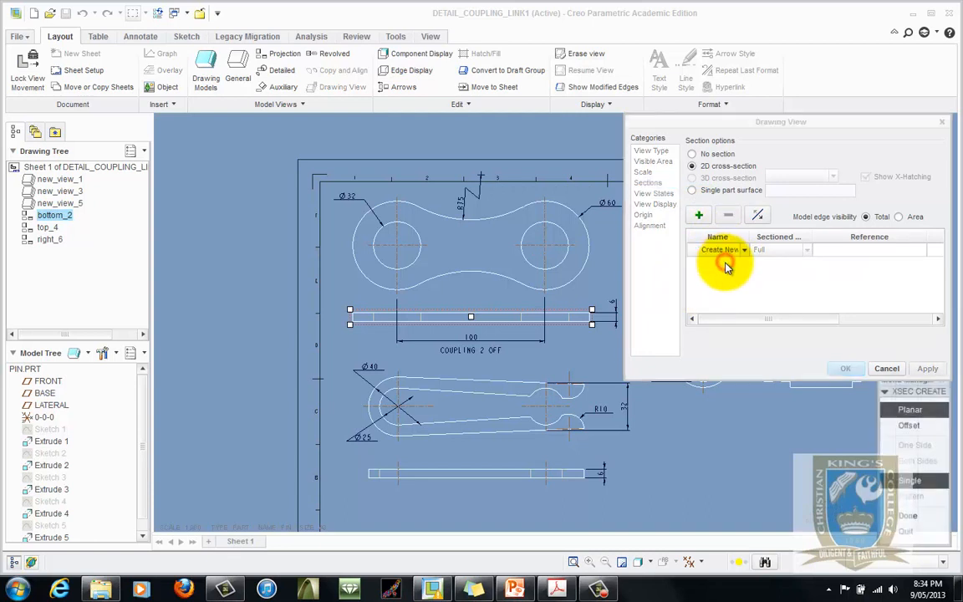
{"action": "mouse_move", "coordinate": [866, 131]}
{"action": "left_mouse_down"}
{"action": "mouse_move", "coordinate": [692, 273]}
{"action": "mouse_move", "coordinate": [223, 245]}
{"action": "mouse_move", "coordinate": [266, 79]}
{"action": "mouse_move", "coordinate": [251, 40]}
{"action": "left_mouse_up"}
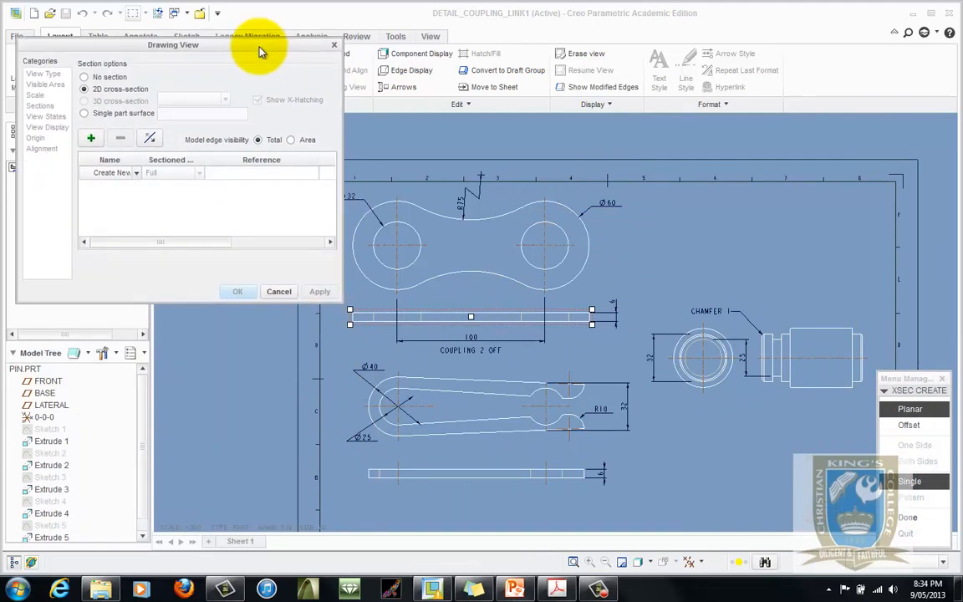
{"action": "mouse_move", "coordinate": [925, 378]}
{"action": "left_mouse_down"}
{"action": "mouse_move", "coordinate": [899, 253]}
{"action": "mouse_move", "coordinate": [931, 226]}
{"action": "left_mouse_up"}
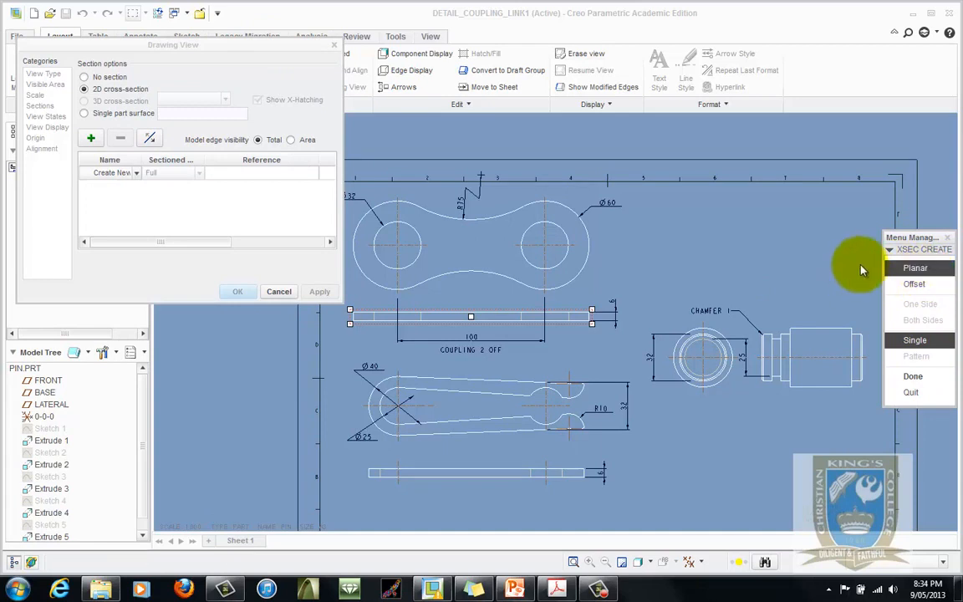
Step: Define the new cross-section as Planar and Single and name it A
{"action": "left_click", "coordinate": [917, 270]}
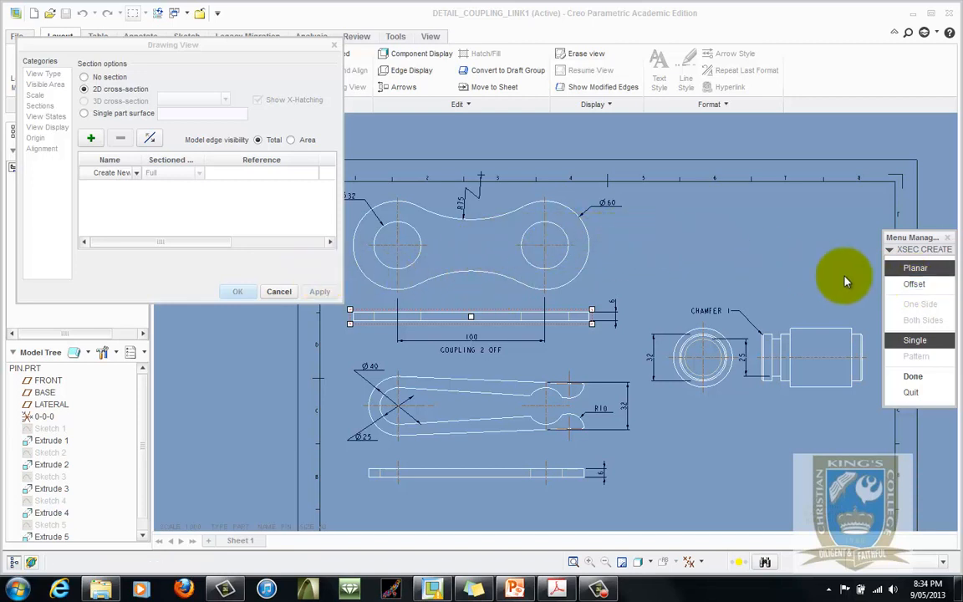
{"action": "left_click", "coordinate": [919, 272]}
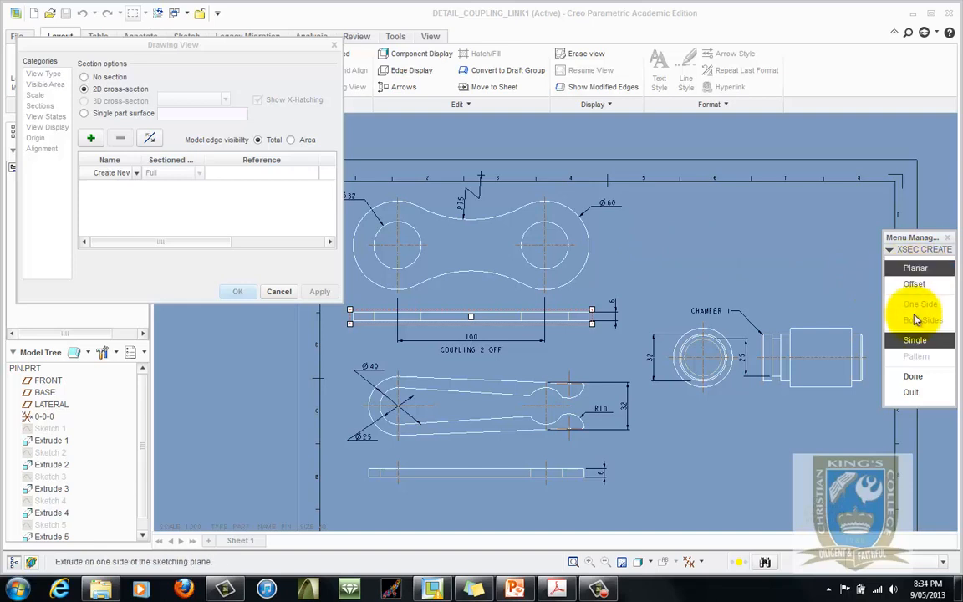
{"action": "left_click", "coordinate": [919, 377]}
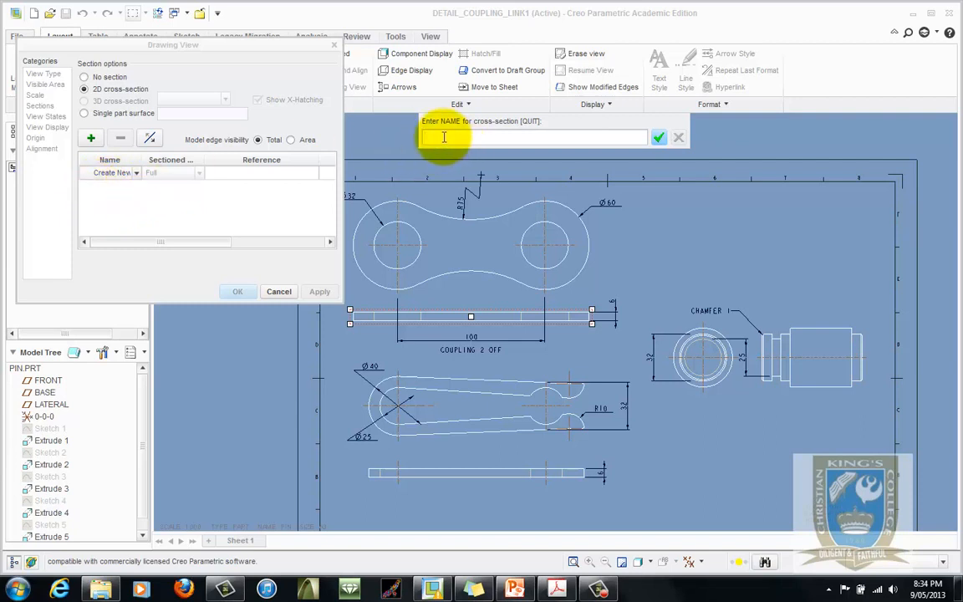
{"action": "type", "text": "A"}
{"action": "key", "text": "Return"}
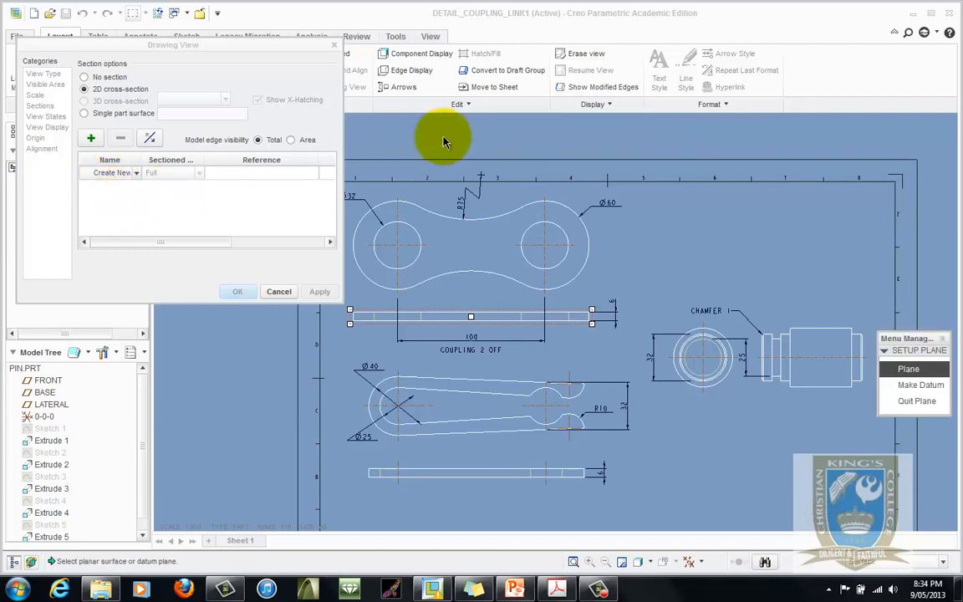
Step: Show the datum planes and use the one running lengthwise through both coupling hole centres as the cutting plane for the edge view's cross-section
{"action": "left_click", "coordinate": [922, 372]}
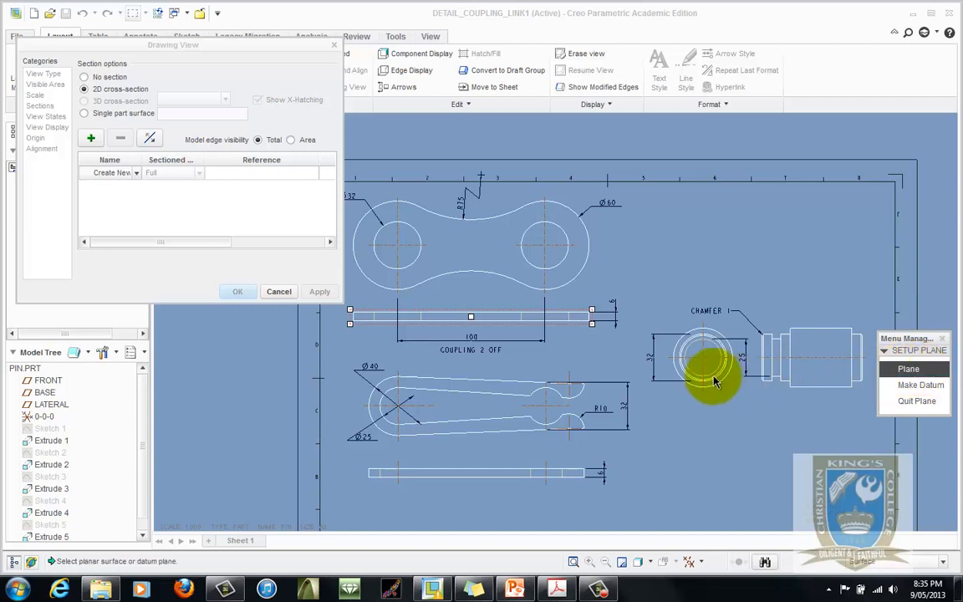
{"action": "left_click", "coordinate": [689, 563]}
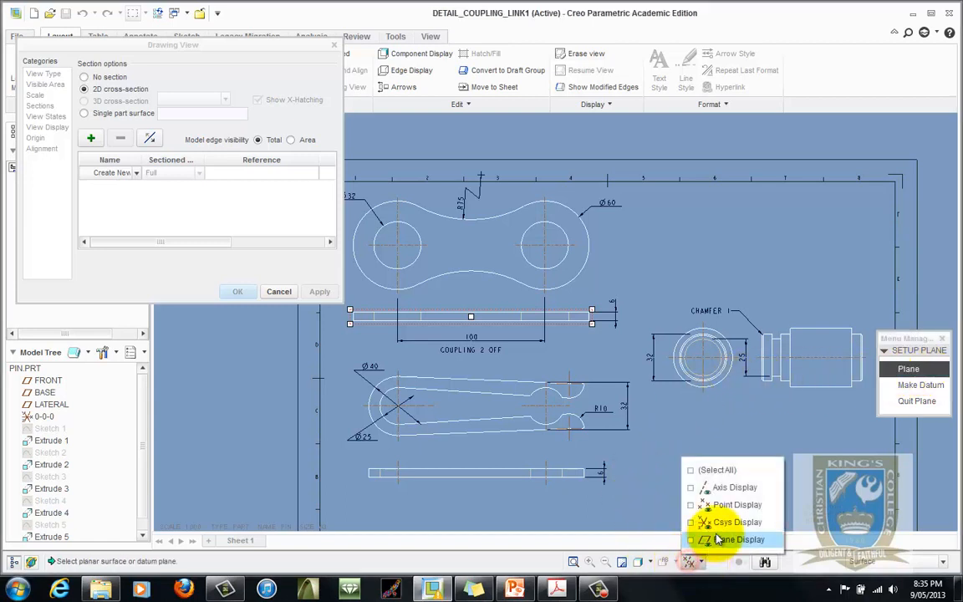
{"action": "left_click", "coordinate": [710, 539]}
{"action": "left_click", "coordinate": [717, 402]}
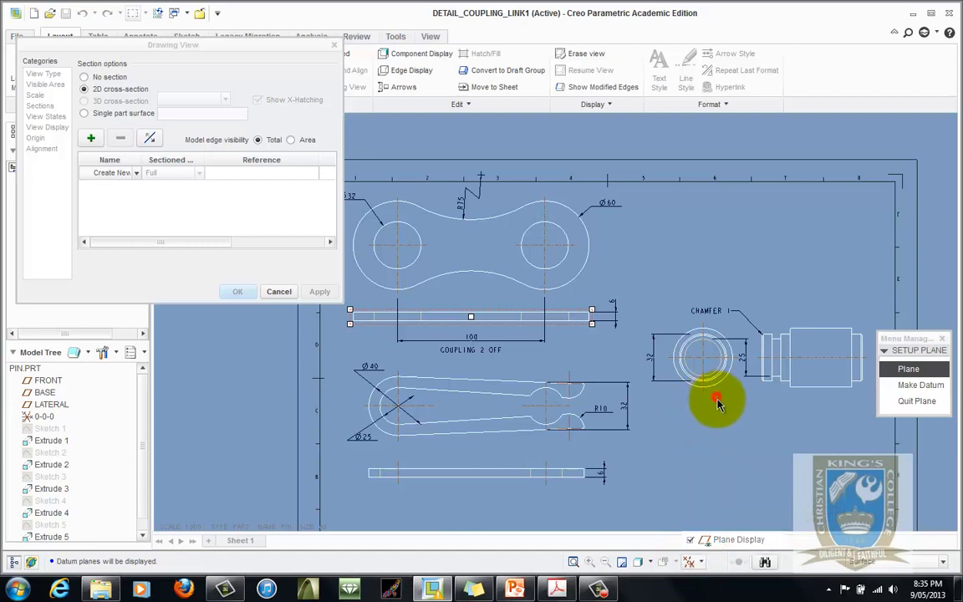
{"action": "scroll", "coordinate": [718, 408], "scroll_direction": "up", "scroll_amount": 1}
{"action": "scroll", "coordinate": [713, 421], "scroll_direction": "down", "scroll_amount": 1}
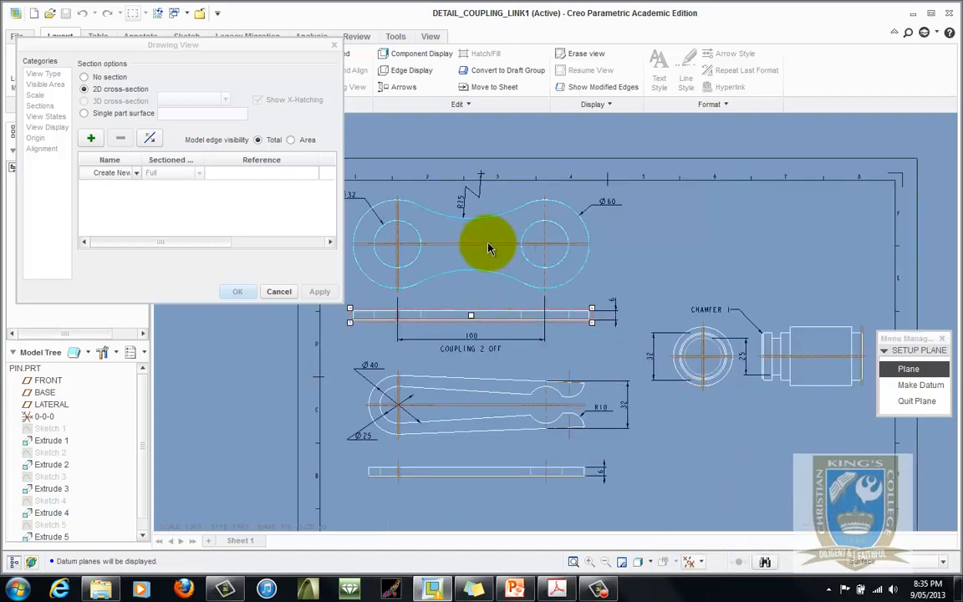
{"action": "left_click", "coordinate": [904, 369]}
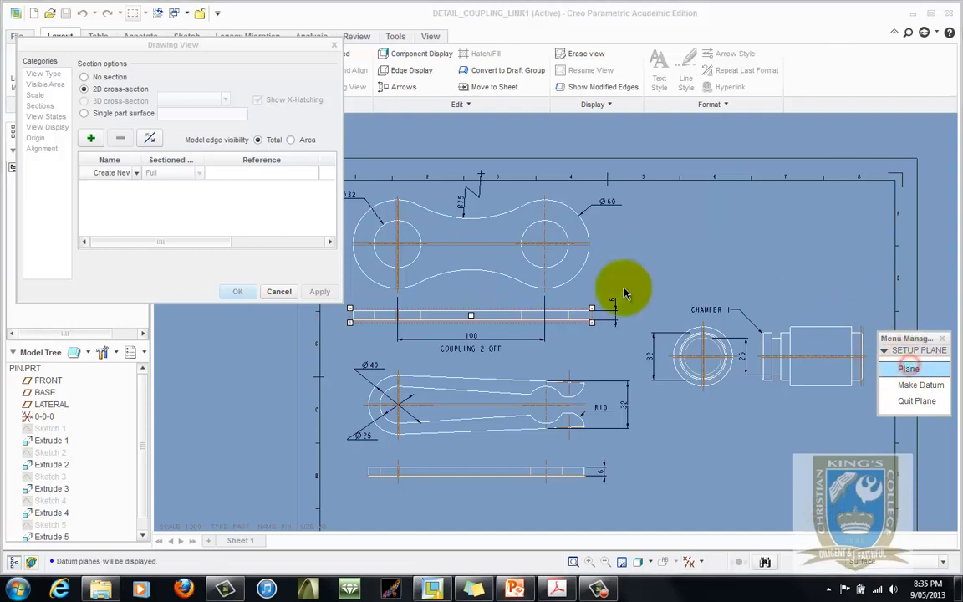
{"action": "left_click", "coordinate": [387, 249]}
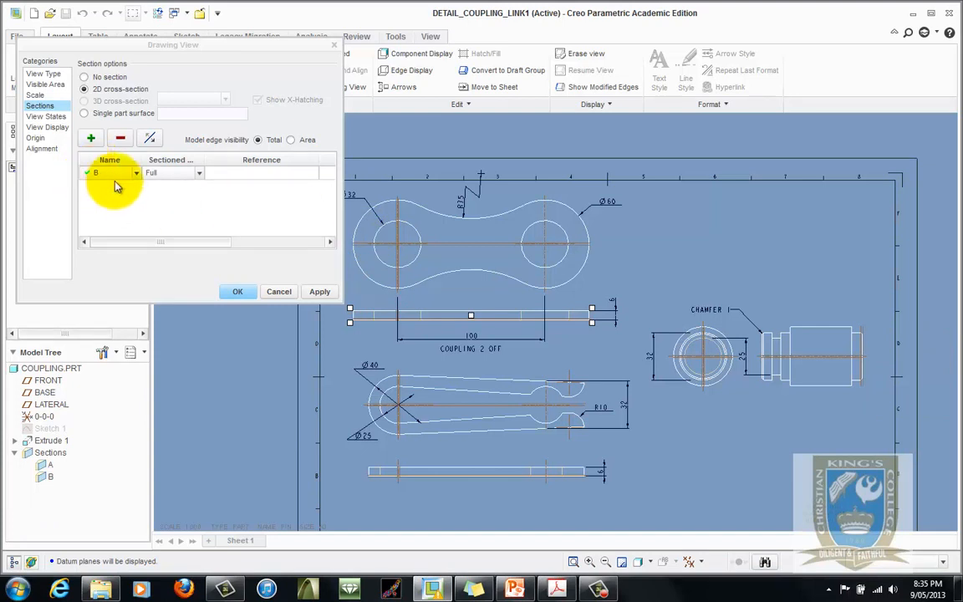
Step: Apply full section B to the coupling's edge view and display its section arrows on the coupling's front view
{"action": "left_click", "coordinate": [321, 292]}
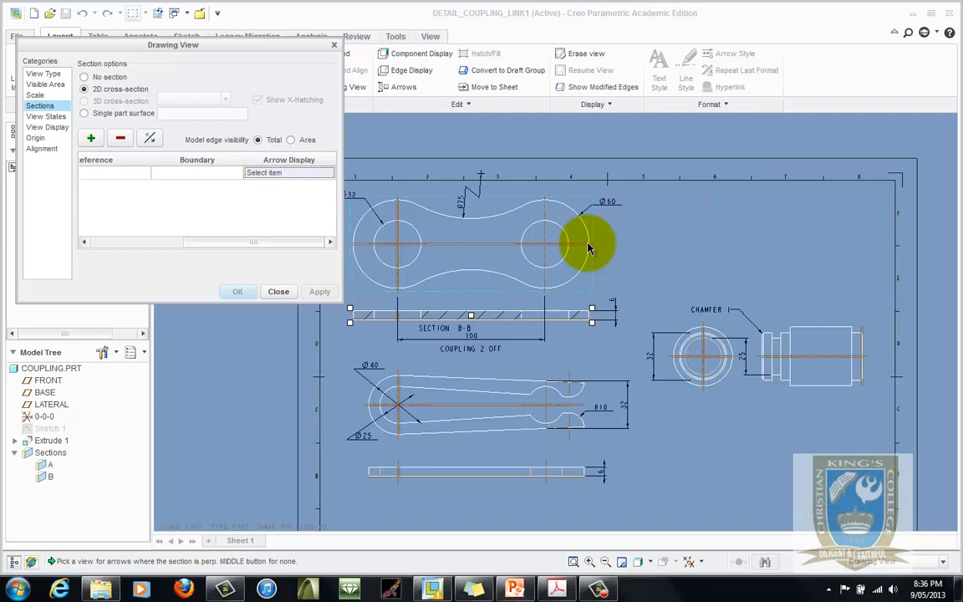
{"action": "left_click", "coordinate": [589, 247]}
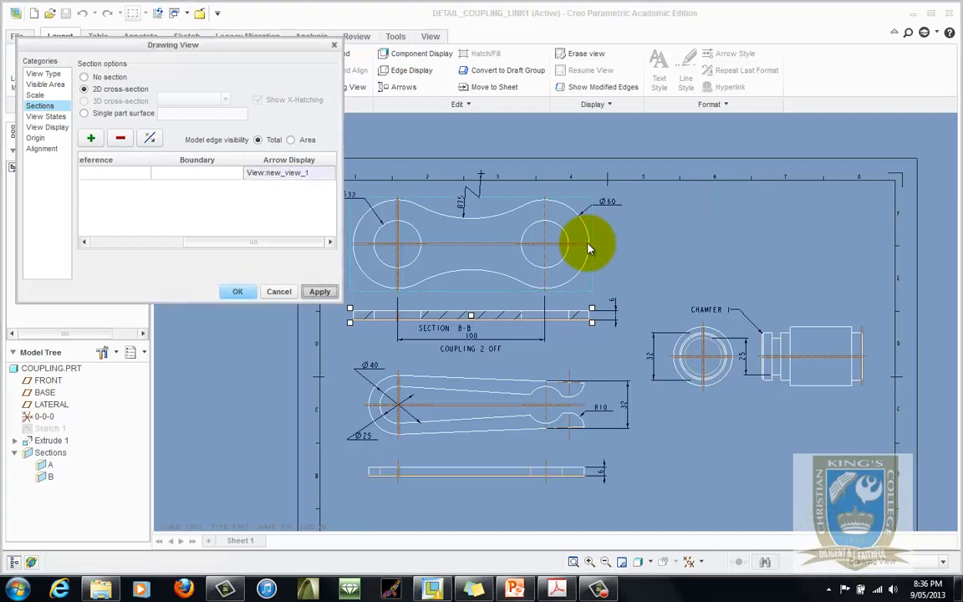
{"action": "middle_click", "coordinate": [589, 247]}
Step: Hide the datum planes, check the sectioned coupling views and finish editing the edge view's section settings
{"action": "scroll", "coordinate": [589, 248], "scroll_direction": "up", "scroll_amount": 3}
{"action": "scroll", "coordinate": [589, 248], "scroll_direction": "down", "scroll_amount": 3}
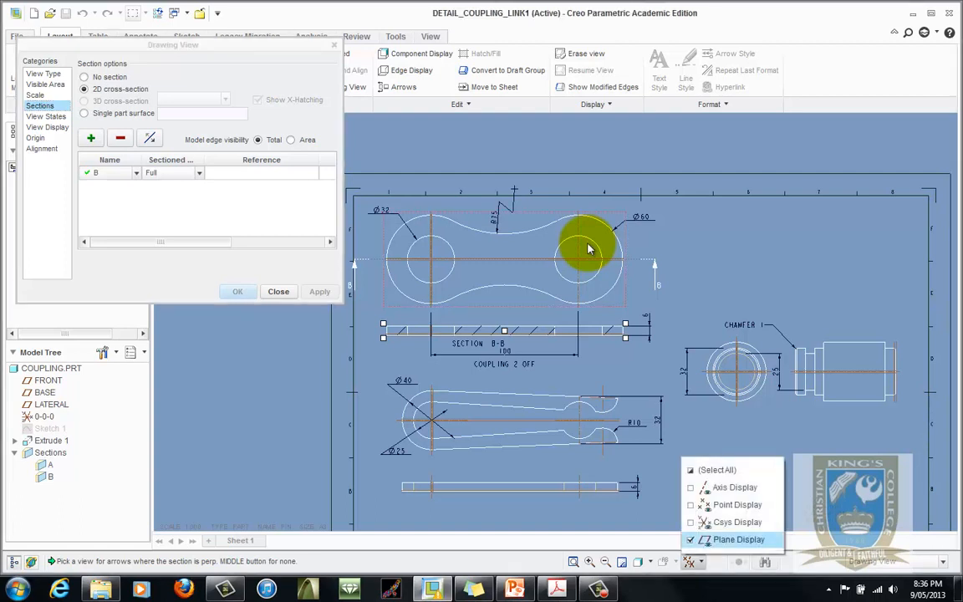
{"action": "scroll", "coordinate": [588, 249], "scroll_direction": "up", "scroll_amount": 2}
{"action": "scroll", "coordinate": [588, 249], "scroll_direction": "down", "scroll_amount": 2}
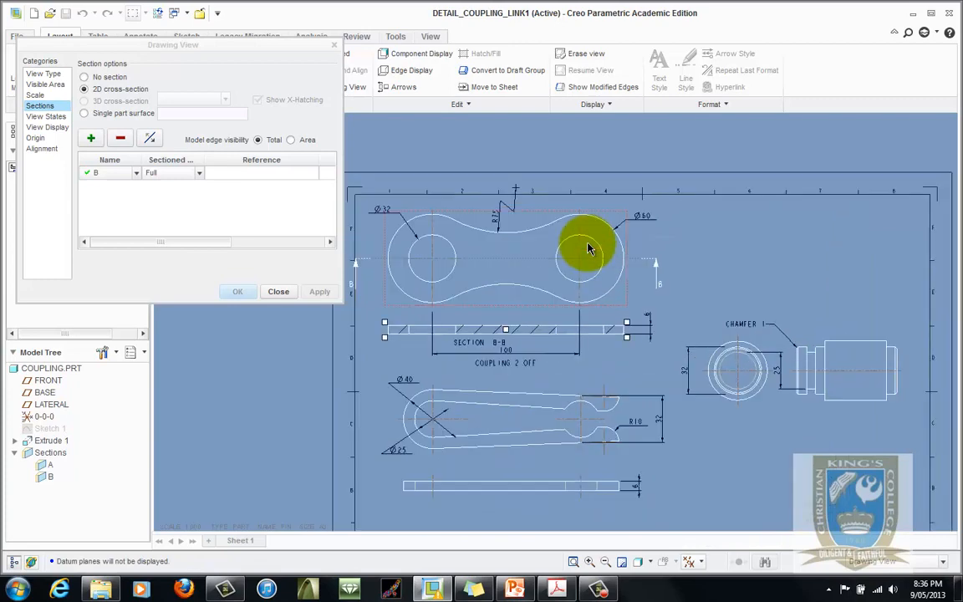
{"action": "scroll", "coordinate": [588, 248], "scroll_direction": "down", "scroll_amount": 3}
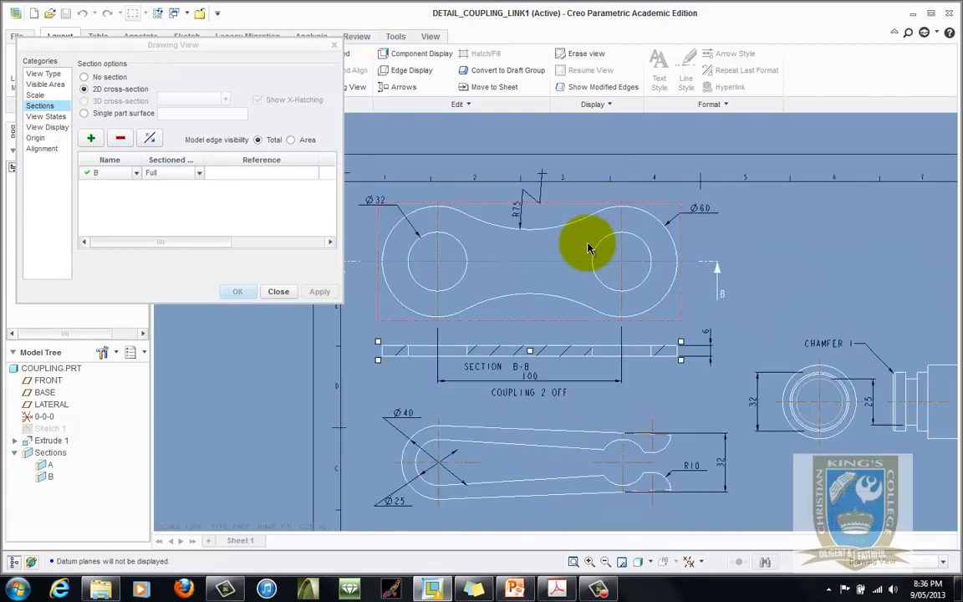
{"action": "scroll", "coordinate": [587, 248], "scroll_direction": "up", "scroll_amount": 1}
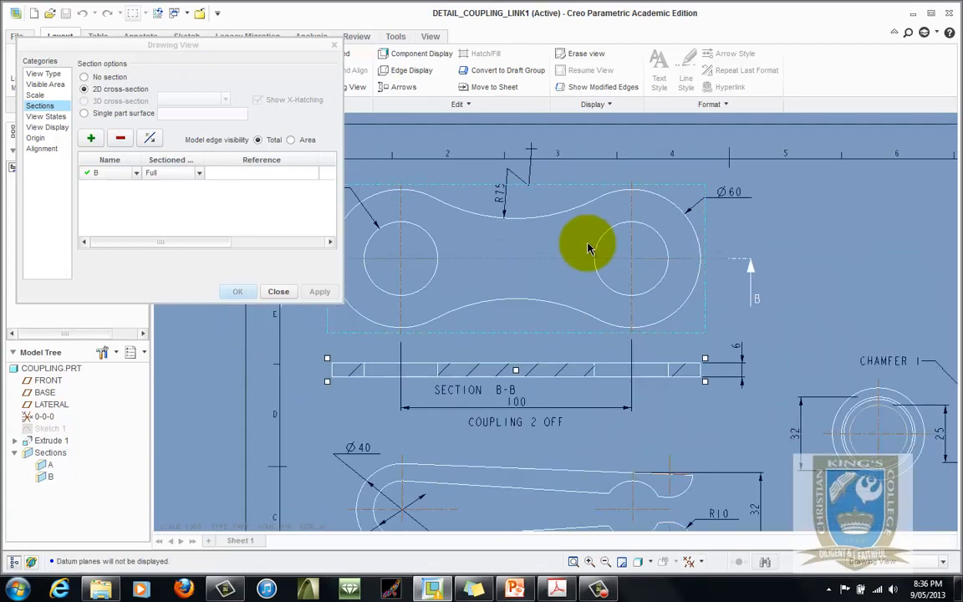
{"action": "scroll", "coordinate": [588, 248], "scroll_direction": "down", "scroll_amount": 1}
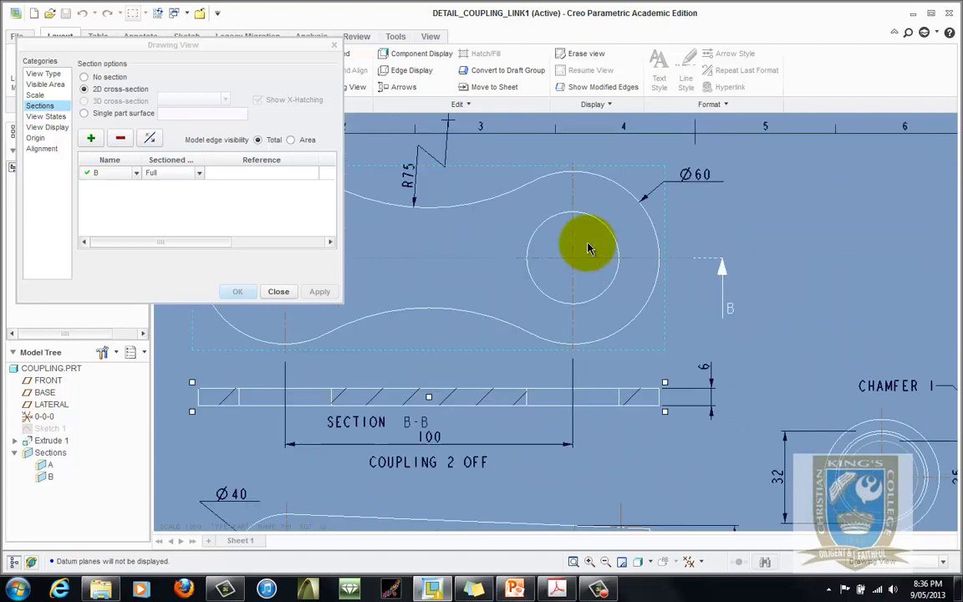
{"action": "scroll", "coordinate": [588, 248], "scroll_direction": "up", "scroll_amount": 2}
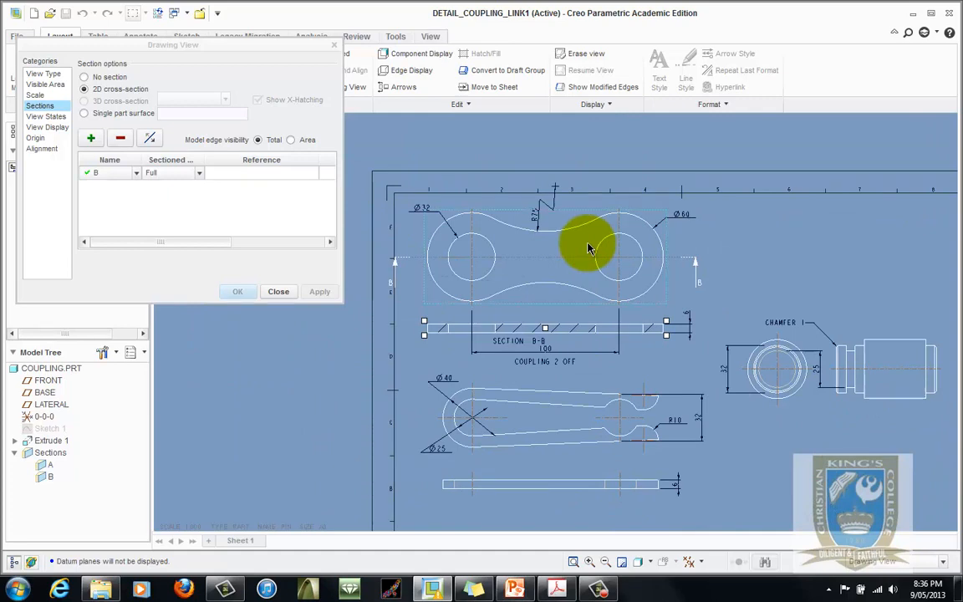
{"action": "scroll", "coordinate": [587, 248], "scroll_direction": "up", "scroll_amount": 2}
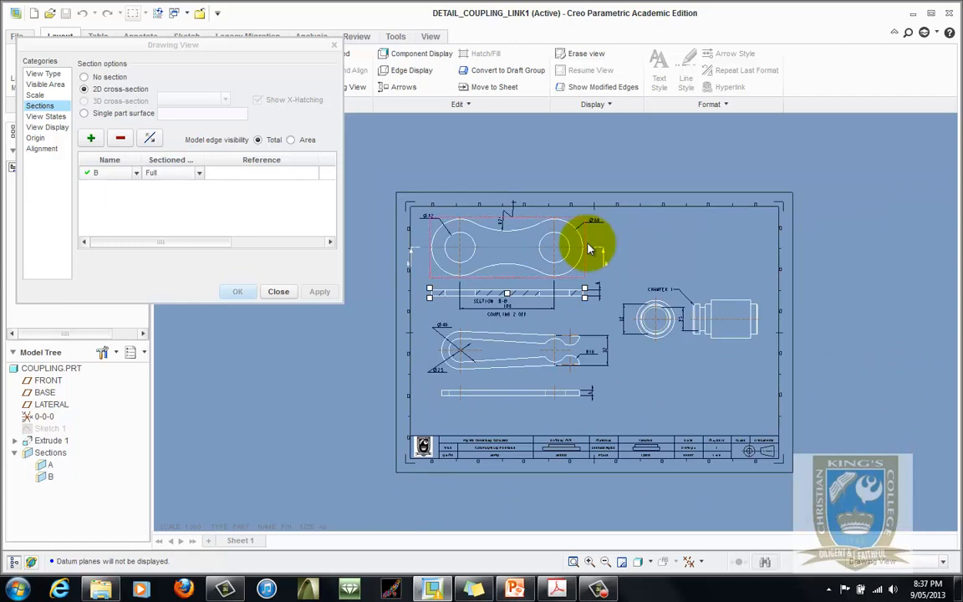
{"action": "middle_click", "coordinate": [587, 249]}
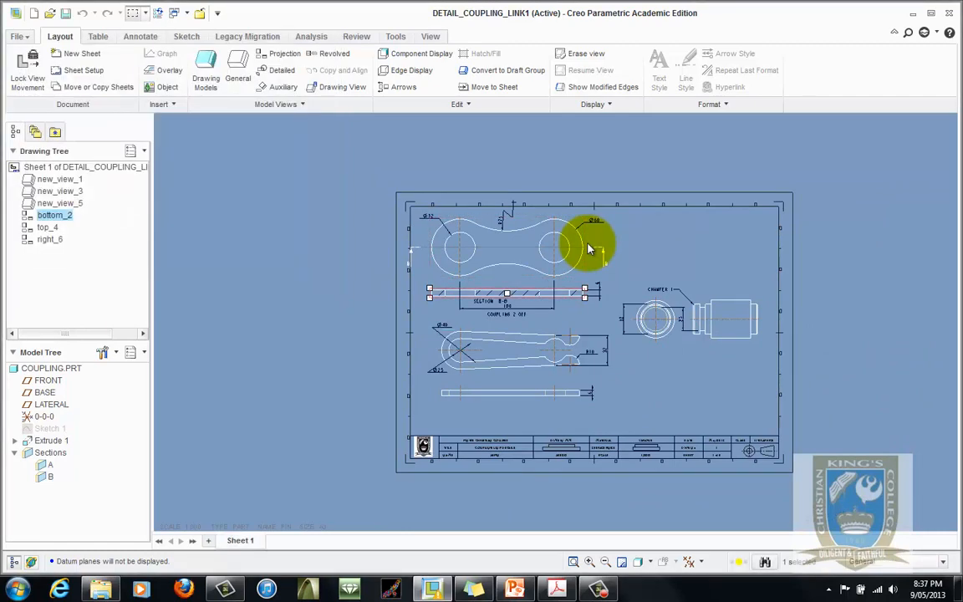
Step: Give the retaining clip's edge view a 2D cross-section using a new Planar, Single section named C
{"action": "scroll", "coordinate": [588, 248], "scroll_direction": "down", "scroll_amount": 2}
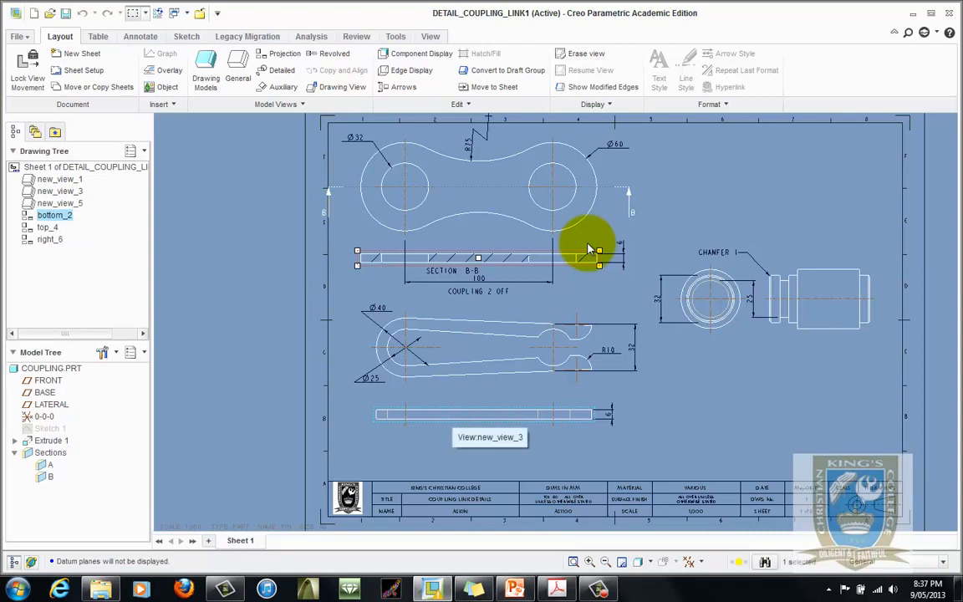
{"action": "double_click", "coordinate": [587, 248]}
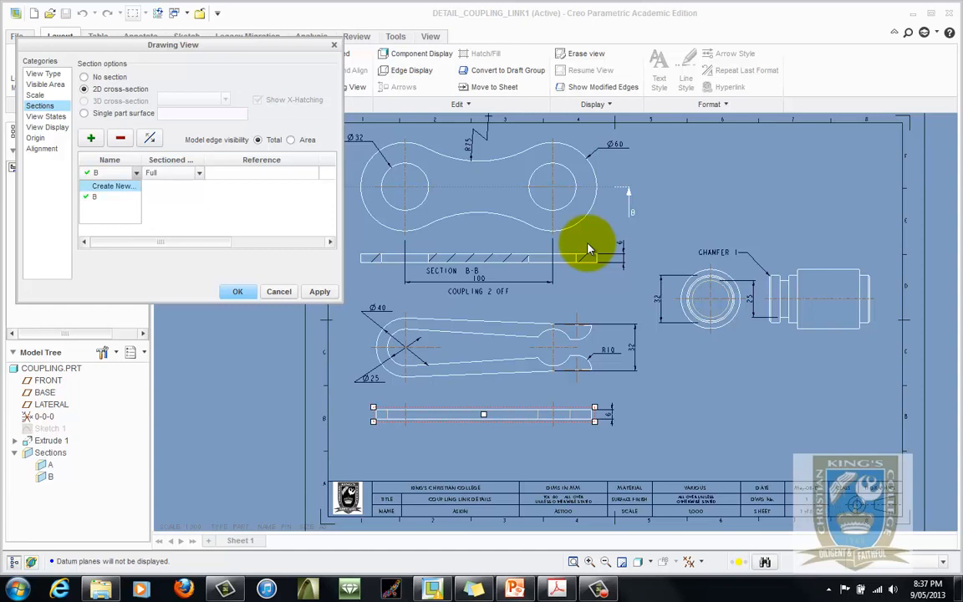
{"action": "key", "text": "Return"}
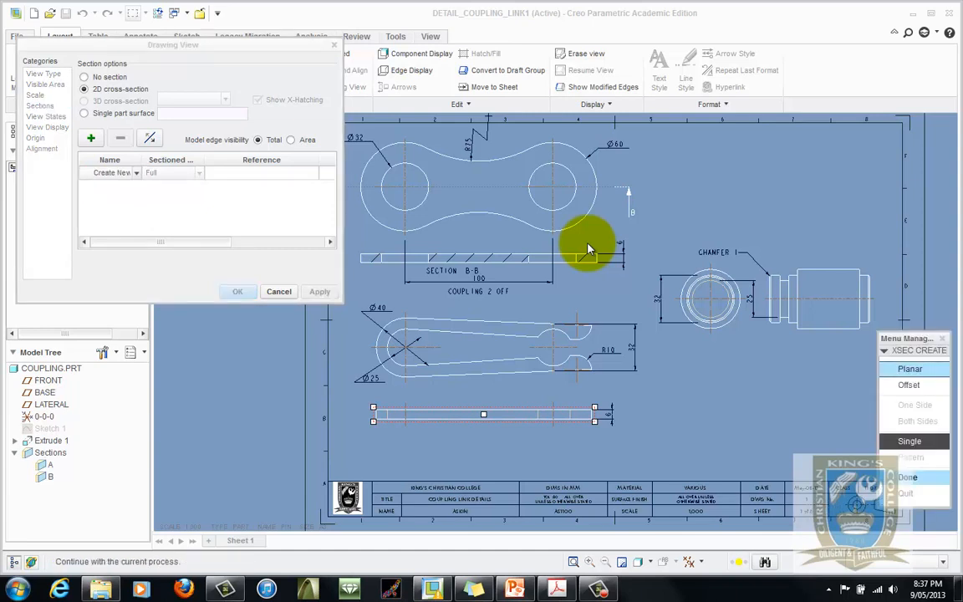
{"action": "key", "text": "Return"}
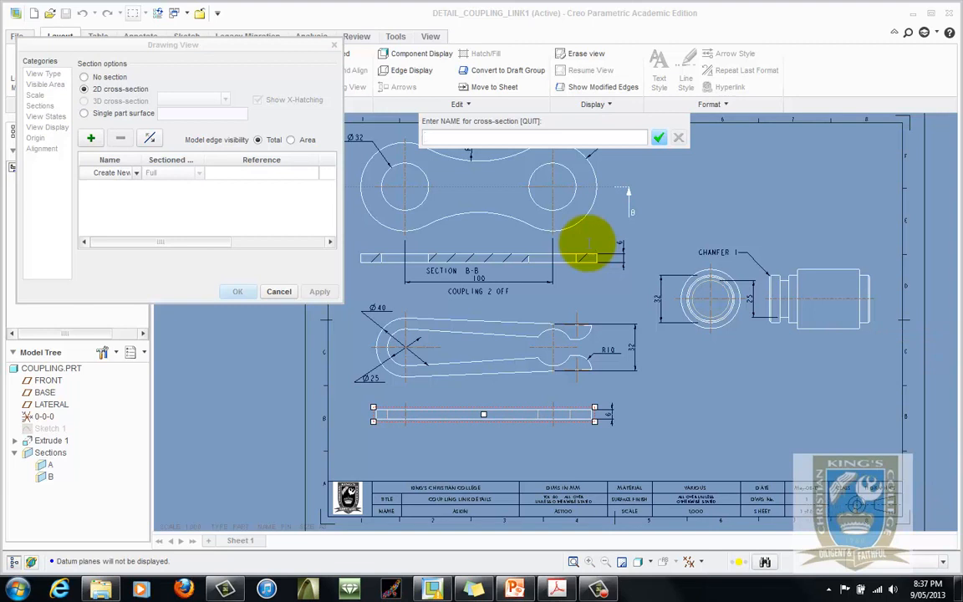
{"action": "type", "text": "c"}
{"action": "key", "text": "Return"}
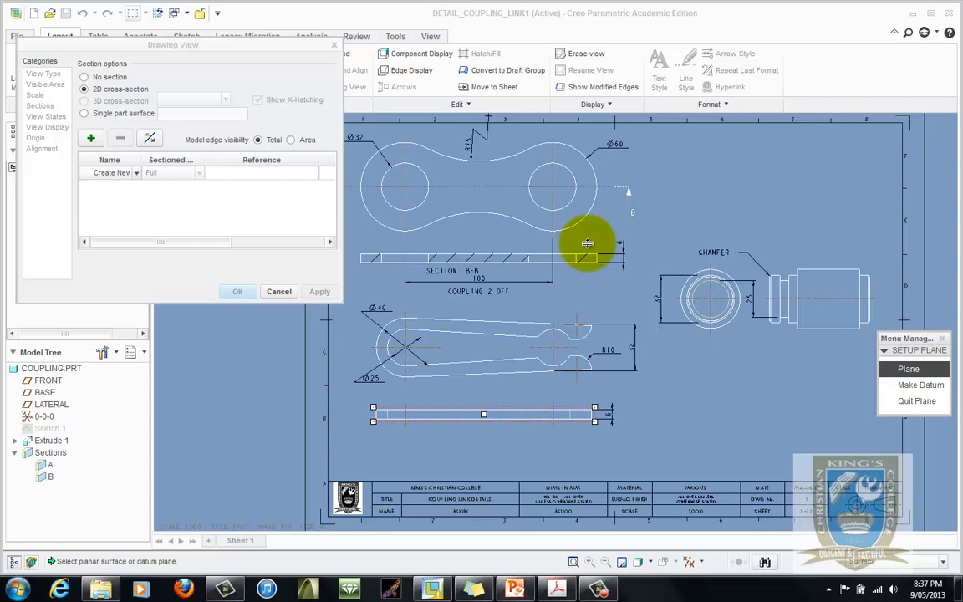
Step: Show the datum planes, cut section C along the plane through the retaining clip's lengthwise centreline, and apply it to the edge view
{"action": "left_click", "coordinate": [693, 562]}
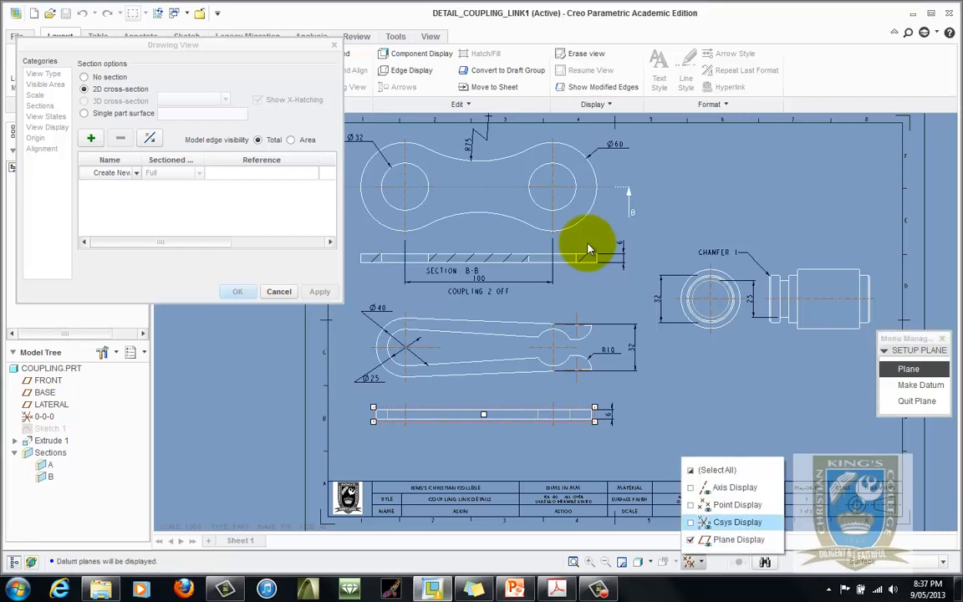
{"action": "left_click", "coordinate": [738, 539]}
{"action": "scroll", "coordinate": [588, 248], "scroll_direction": "down", "scroll_amount": 2}
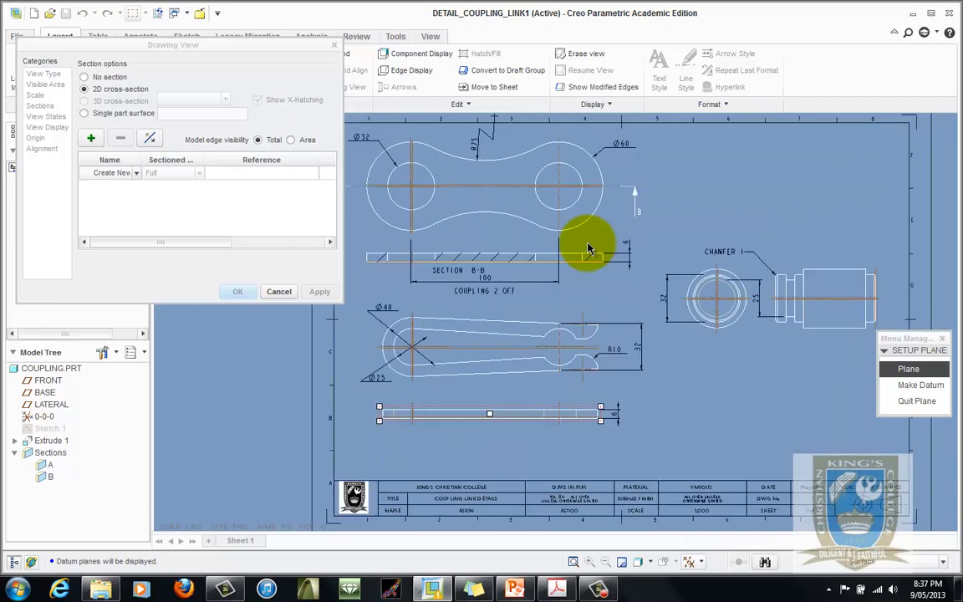
{"action": "left_click", "coordinate": [501, 347]}
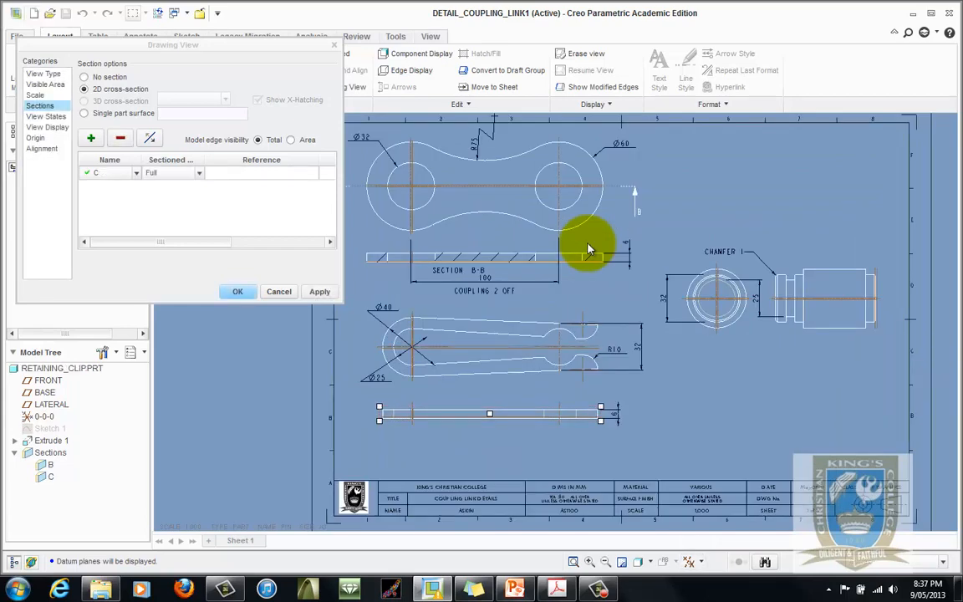
{"action": "middle_click", "coordinate": [588, 248]}
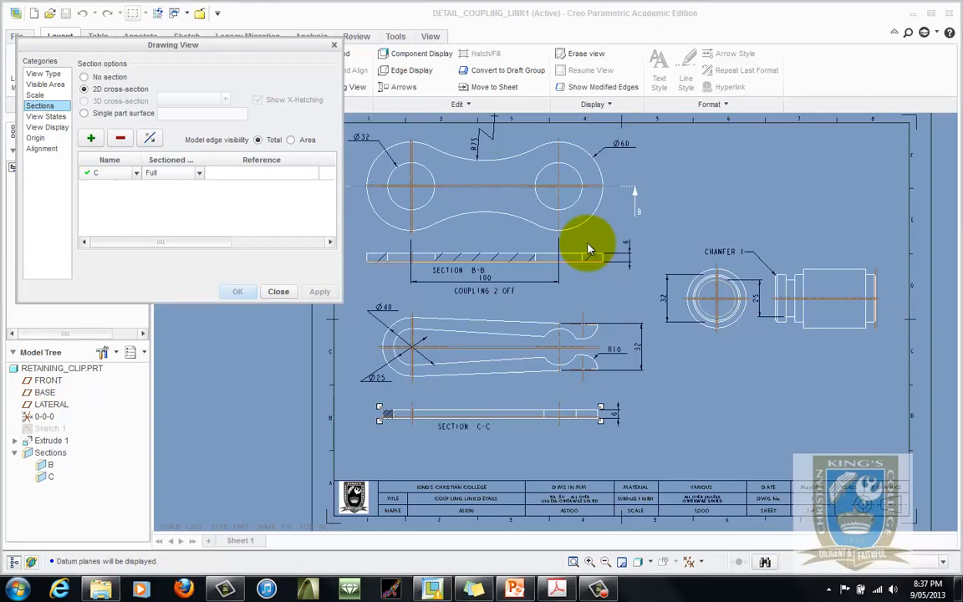
{"action": "middle_click", "coordinate": [587, 248]}
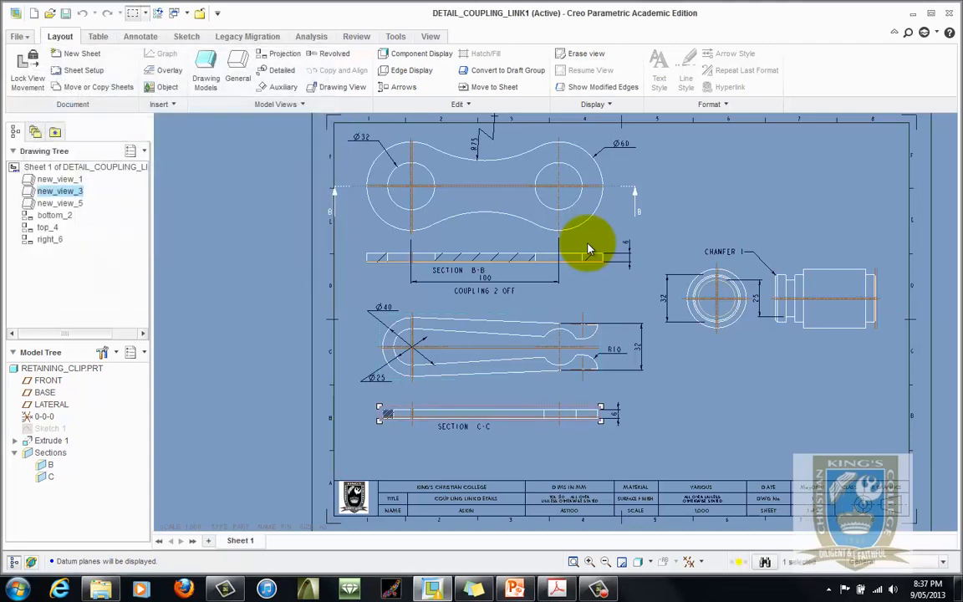
Step: Hide the datum planes on the drawing and deselect the retaining clip's section view
{"action": "left_click", "coordinate": [693, 562]}
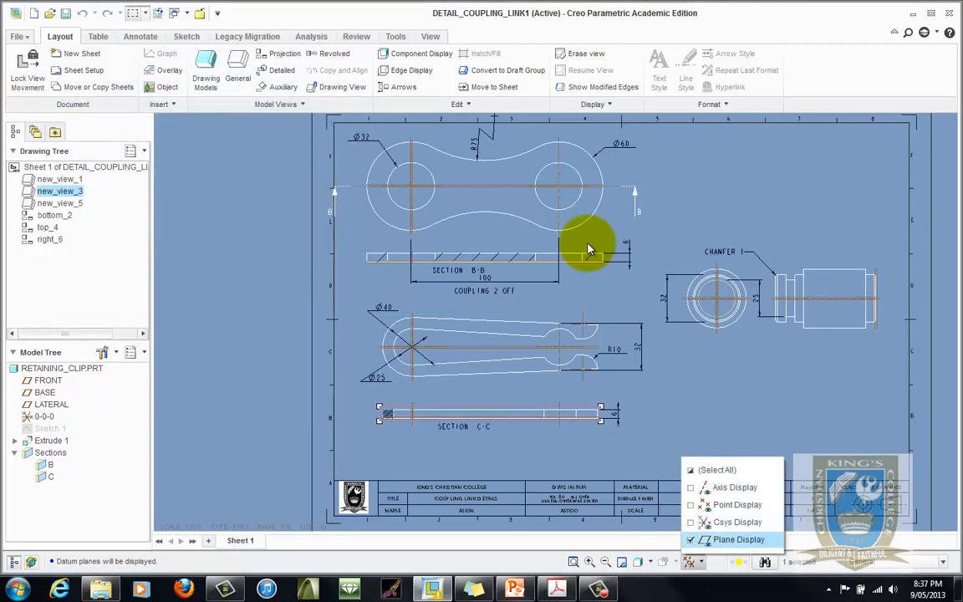
{"action": "left_click", "coordinate": [738, 540]}
{"action": "left_click", "coordinate": [589, 248]}
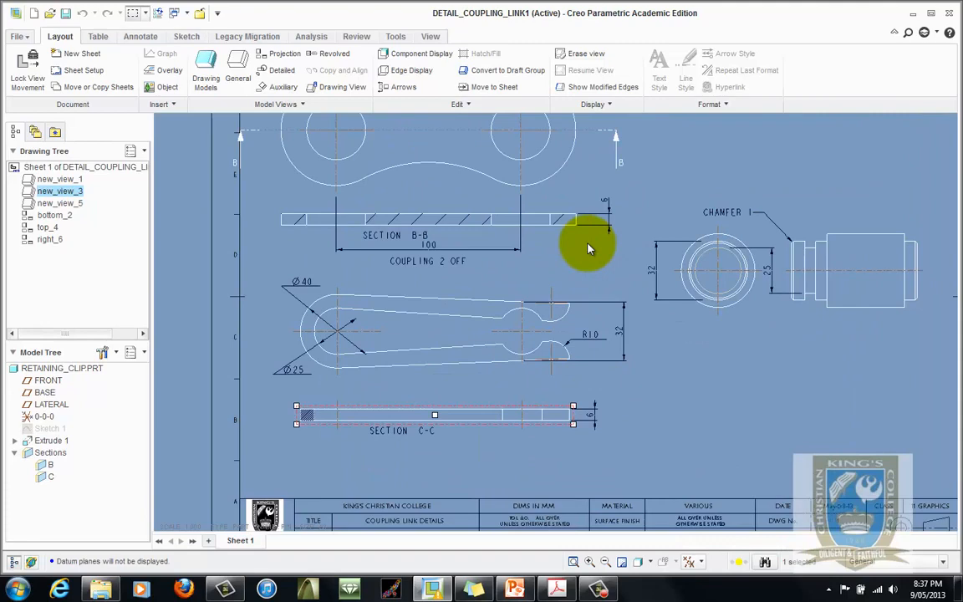
{"action": "scroll", "coordinate": [588, 248], "scroll_direction": "up", "scroll_amount": 2}
{"action": "scroll", "coordinate": [589, 248], "scroll_direction": "down", "scroll_amount": 2}
{"action": "left_click", "coordinate": [589, 248]}
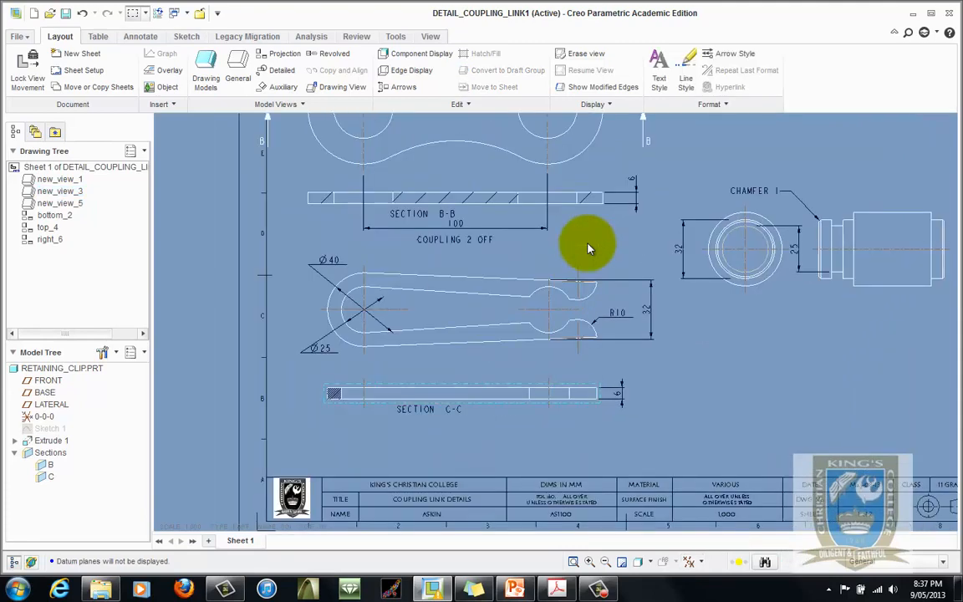
Step: Add section arrows for the retaining clip's section C-C to the clip's front view
{"action": "scroll", "coordinate": [589, 248], "scroll_direction": "down", "scroll_amount": 1}
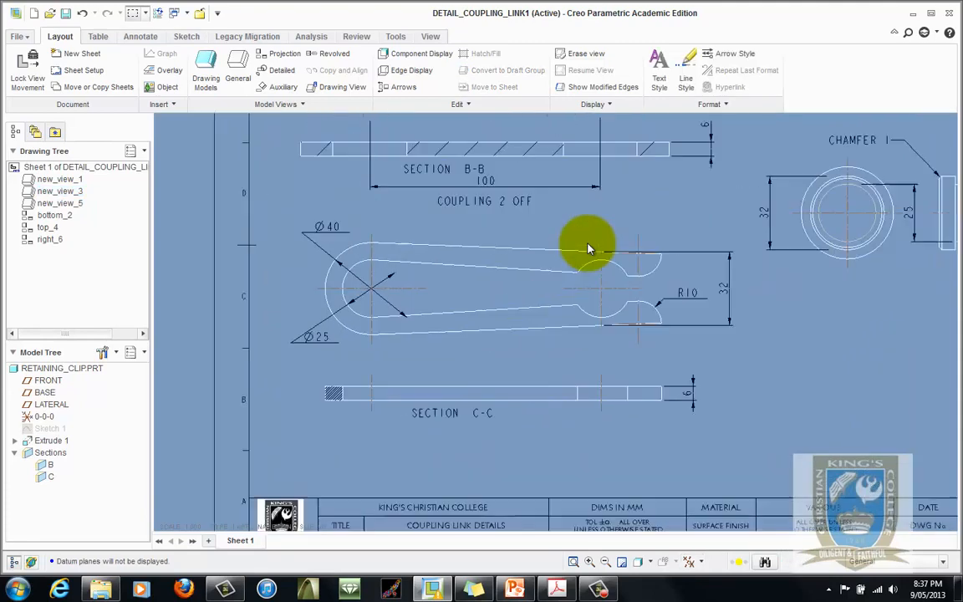
{"action": "scroll", "coordinate": [589, 248], "scroll_direction": "down", "scroll_amount": 3}
{"action": "scroll", "coordinate": [588, 248], "scroll_direction": "up", "scroll_amount": 3}
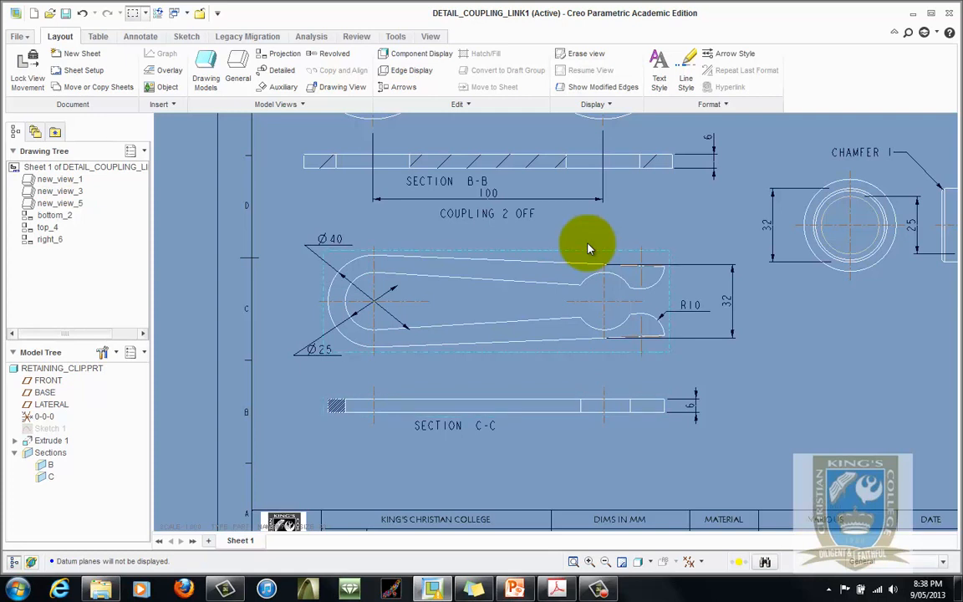
{"action": "left_click", "coordinate": [587, 246]}
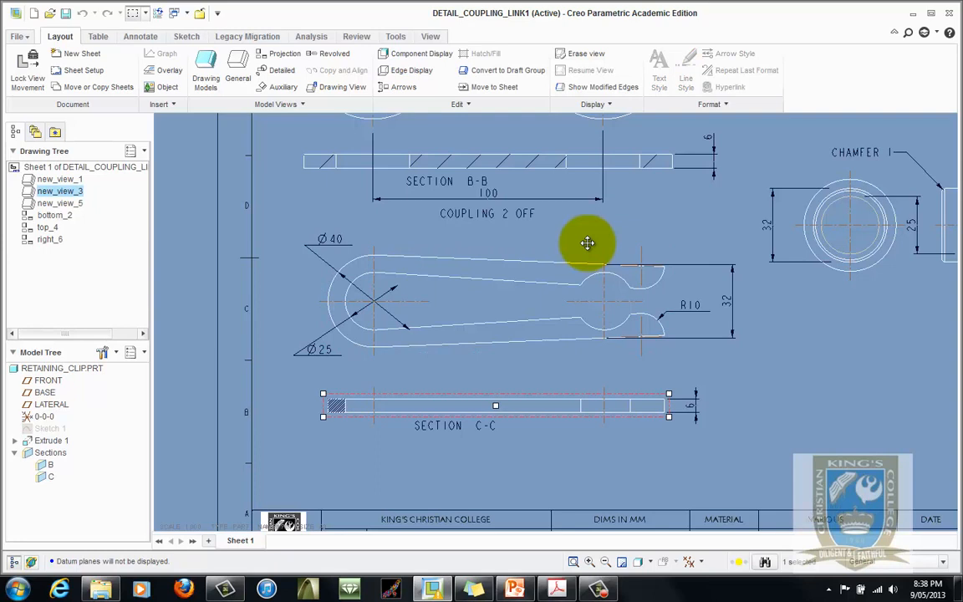
{"action": "right_click", "coordinate": [588, 243]}
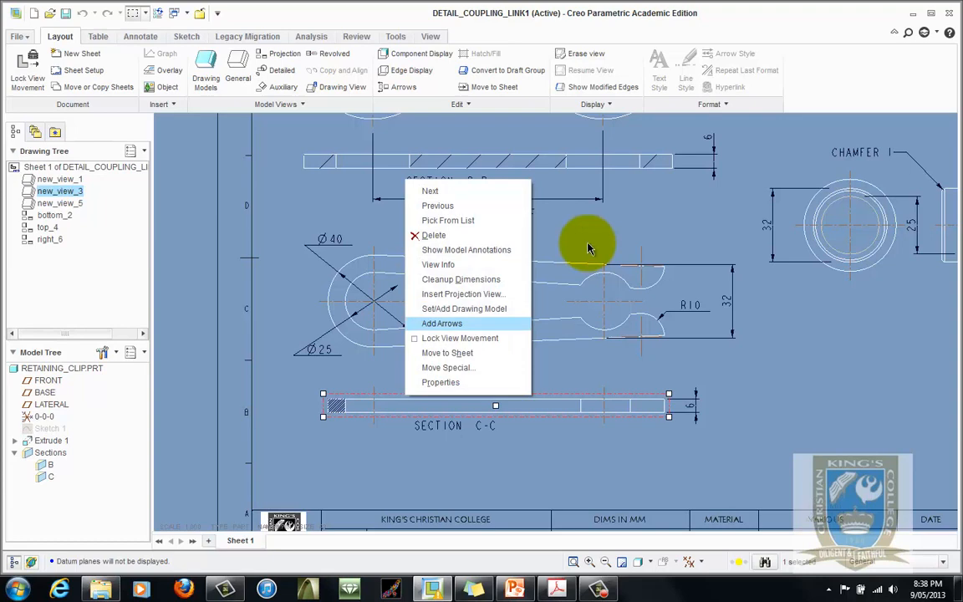
{"action": "key", "text": "Return"}
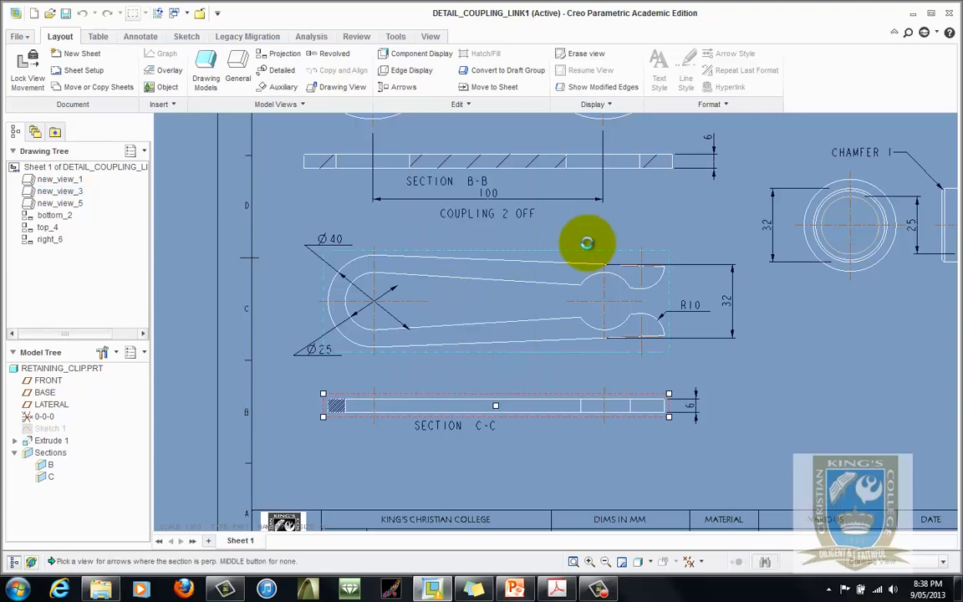
{"action": "left_click", "coordinate": [588, 249]}
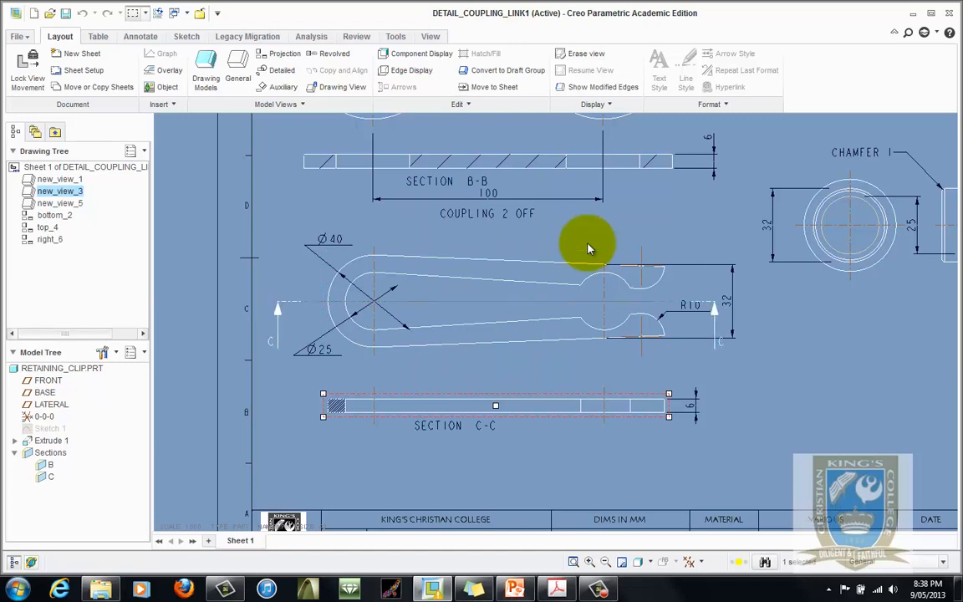
Step: Move the retaining clip's 32 dimension slightly farther out from its front view
{"action": "left_click", "coordinate": [588, 248]}
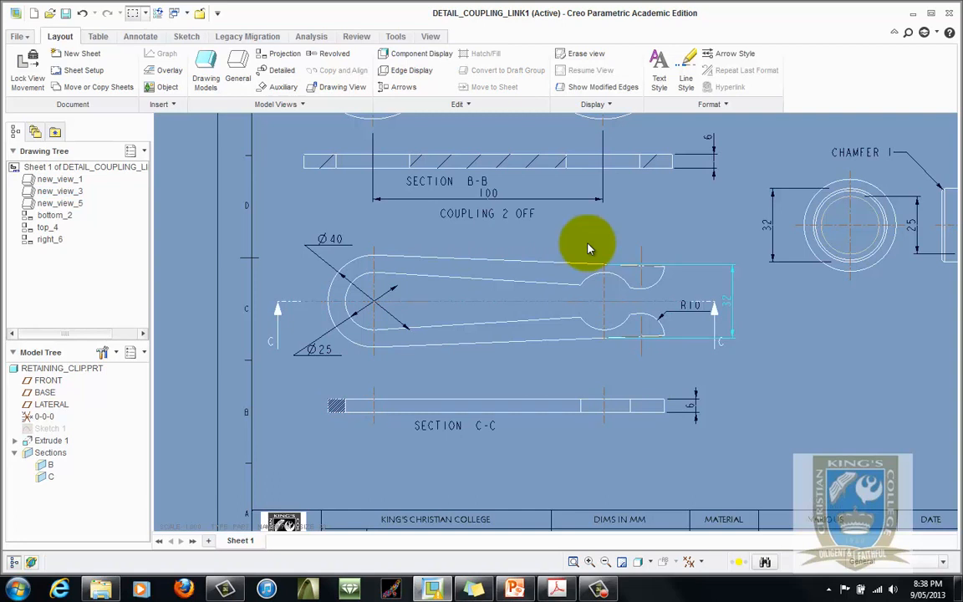
{"action": "left_click", "coordinate": [732, 301]}
{"action": "left_click_drag", "start_coordinate": [732, 301], "coordinate": [745, 301]}
Step: Shorten the right-hand section C-C arrow on the retaining clip's front view and place its letter C just below the clip's R10 dimension
{"action": "left_click", "coordinate": [714, 326]}
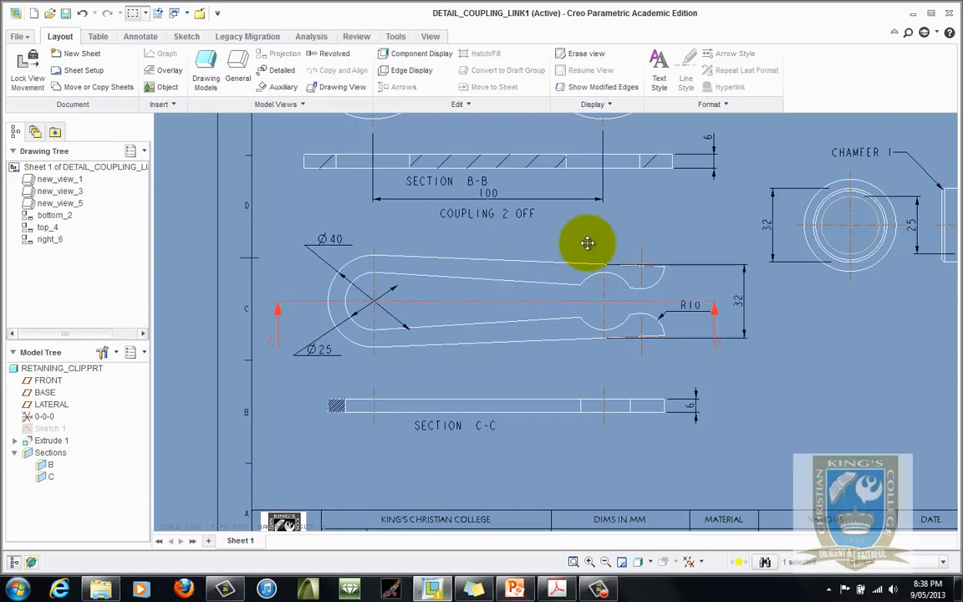
{"action": "left_click_drag", "start_coordinate": [714, 347], "coordinate": [720, 311]}
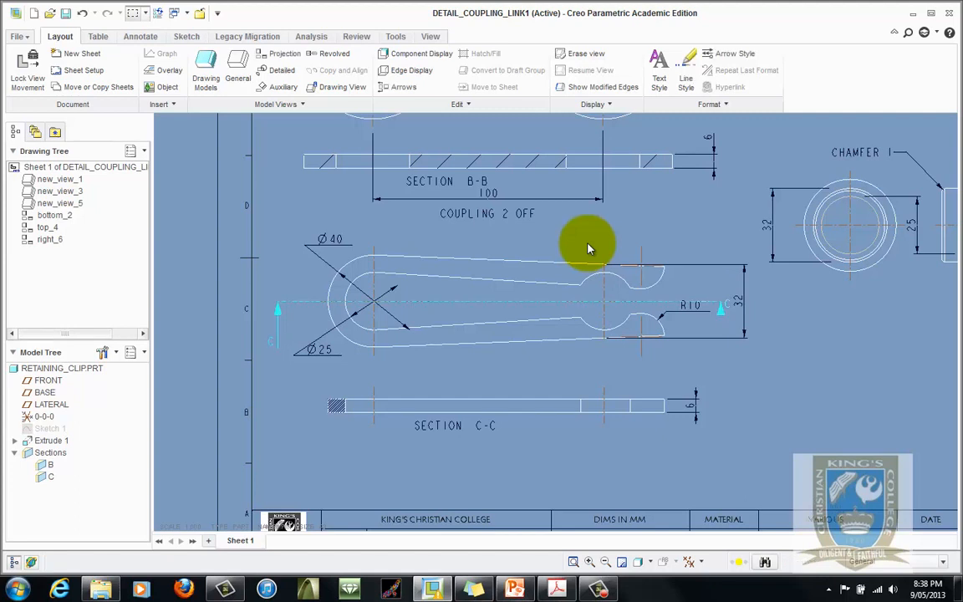
{"action": "left_click", "coordinate": [726, 306]}
{"action": "left_click_drag", "start_coordinate": [727, 307], "coordinate": [720, 335]}
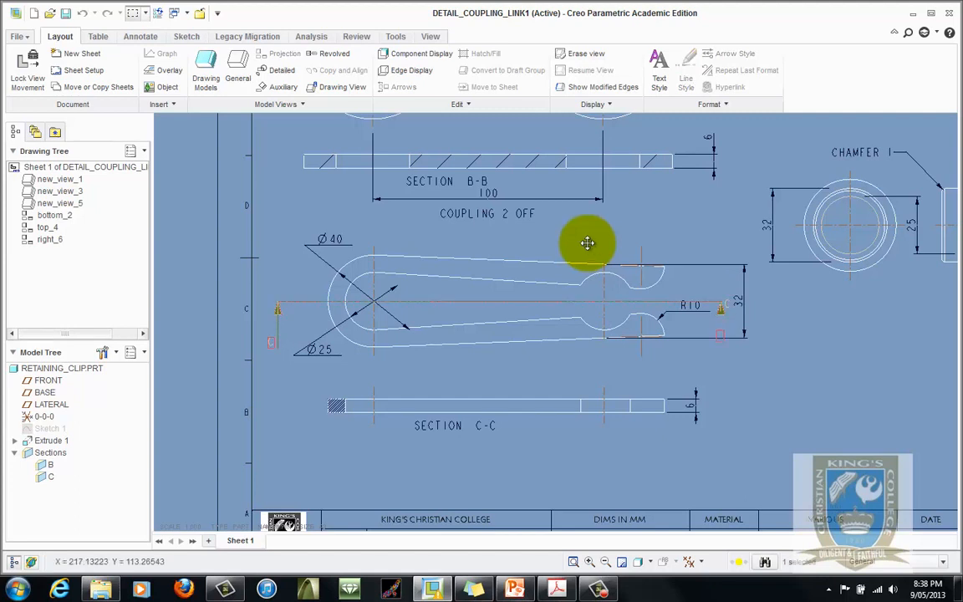
{"action": "left_click", "coordinate": [588, 245]}
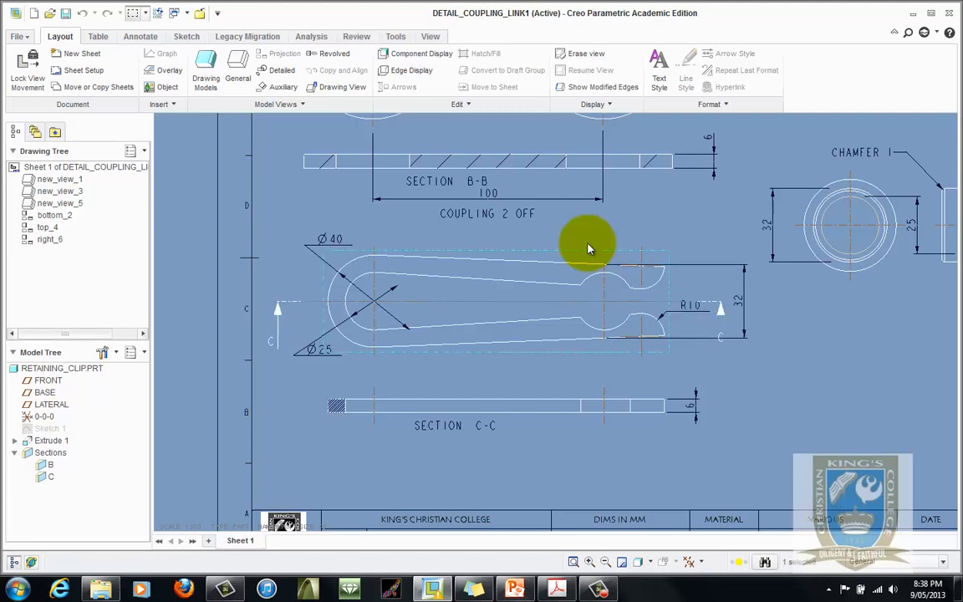
Step: Shorten the left-hand section B-B arrow on the coupling's front view
{"action": "scroll", "coordinate": [588, 247], "scroll_direction": "up", "scroll_amount": 2}
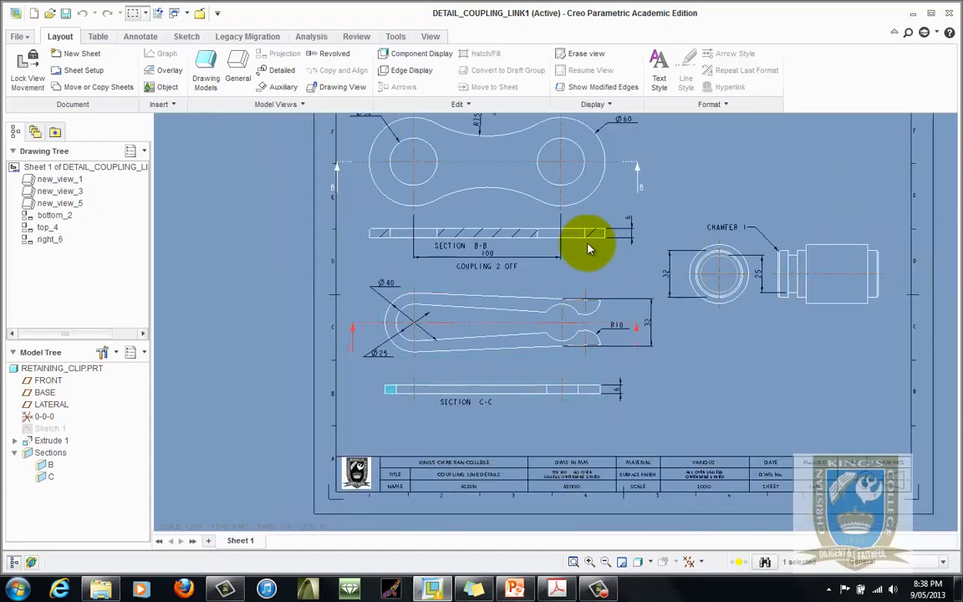
{"action": "scroll", "coordinate": [588, 248], "scroll_direction": "up", "scroll_amount": 1}
{"action": "scroll", "coordinate": [588, 248], "scroll_direction": "down", "scroll_amount": 2}
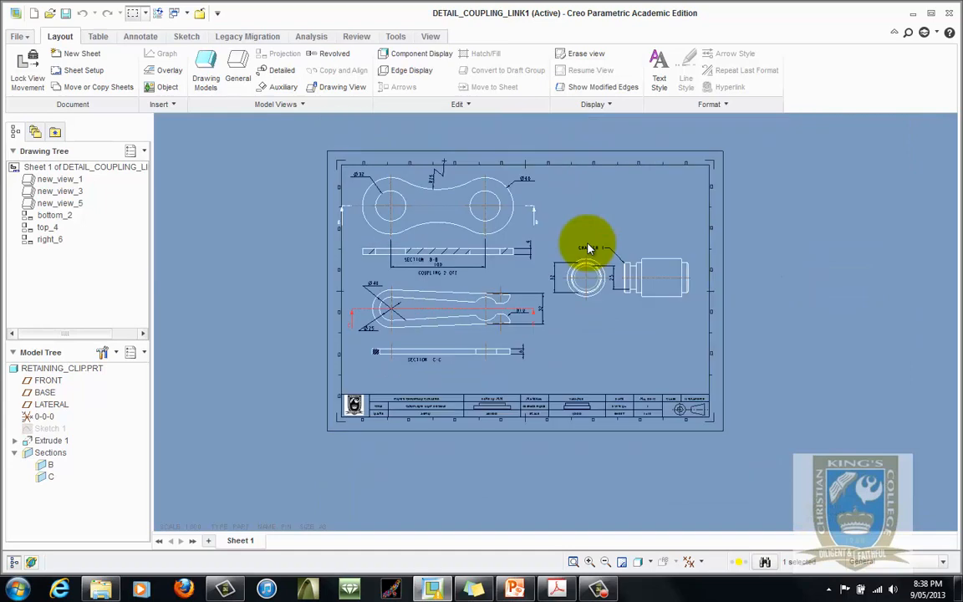
{"action": "left_click", "coordinate": [265, 197]}
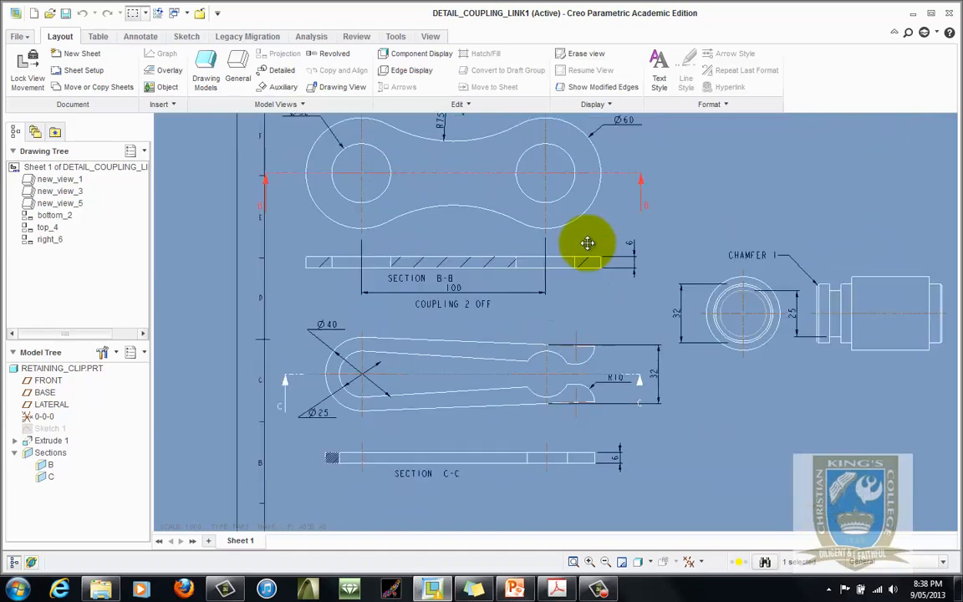
{"action": "left_click_drag", "start_coordinate": [266, 209], "coordinate": [290, 180]}
{"action": "scroll", "coordinate": [587, 244], "scroll_direction": "up", "scroll_amount": 2}
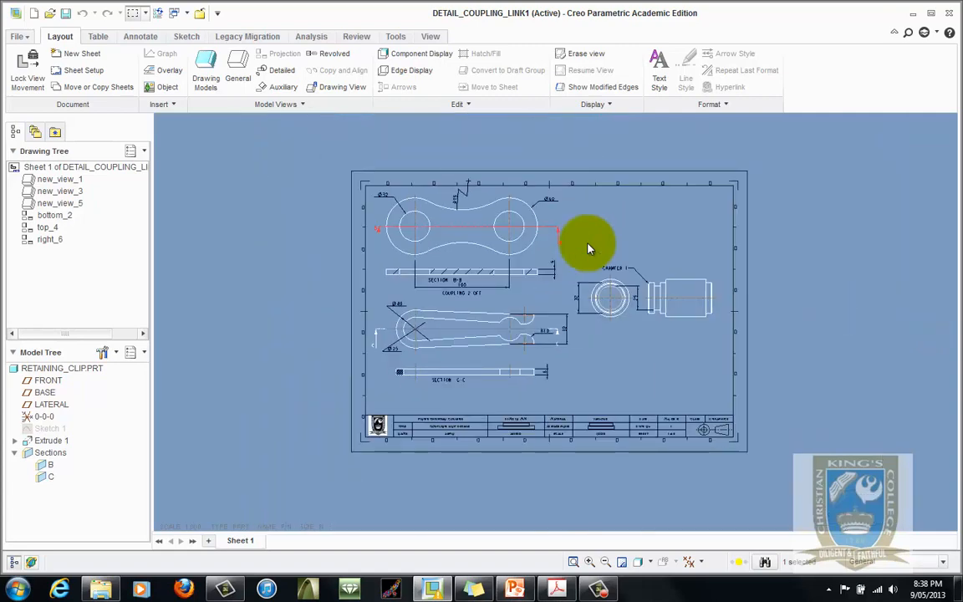
Step: Add a horizontal note without leader containing the ∅ symbol and line it up in front of the 32 dimension on the pin's end view
{"action": "scroll", "coordinate": [589, 247], "scroll_direction": "down", "scroll_amount": 3}
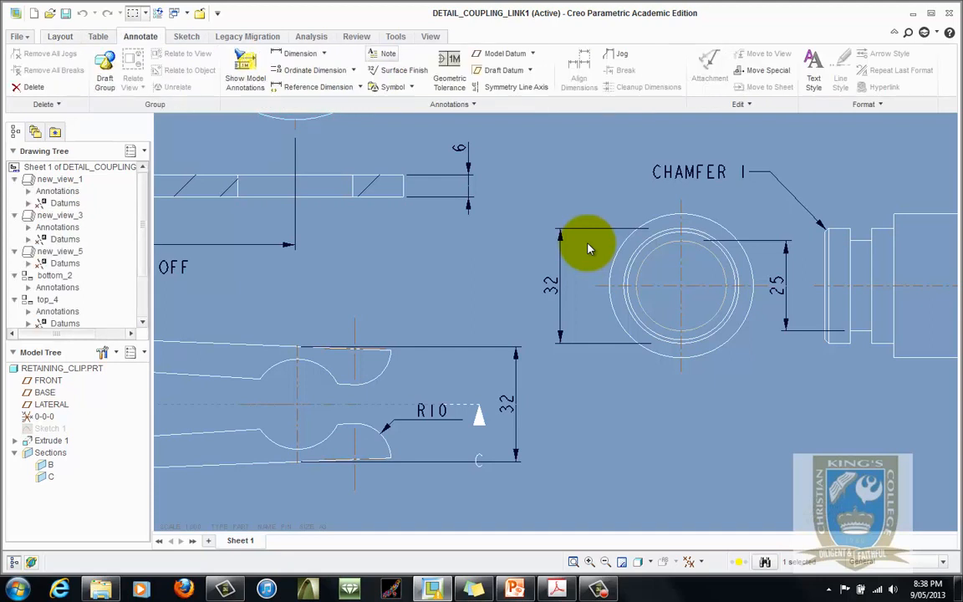
{"action": "left_click", "coordinate": [384, 54]}
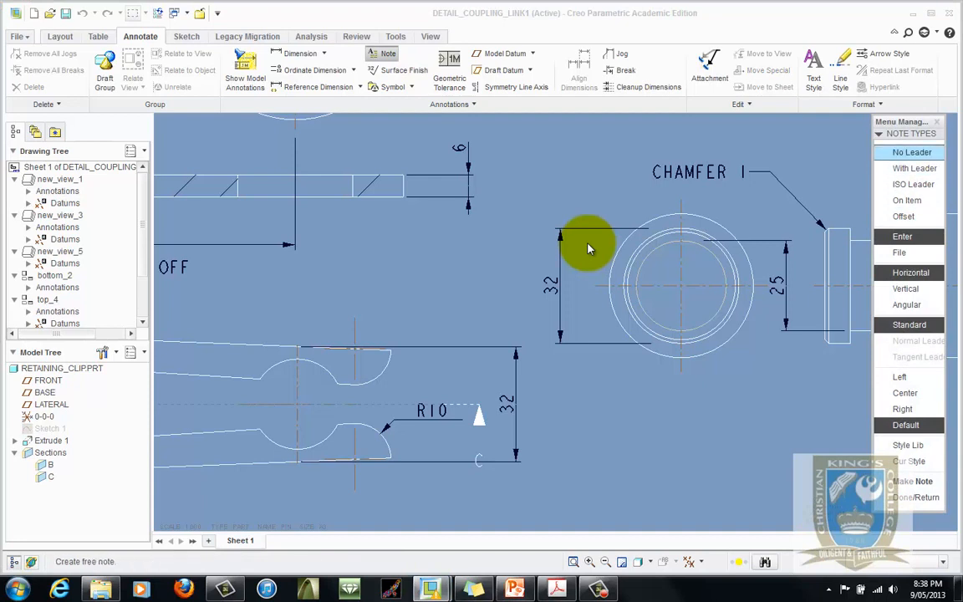
{"action": "left_click", "coordinate": [912, 480]}
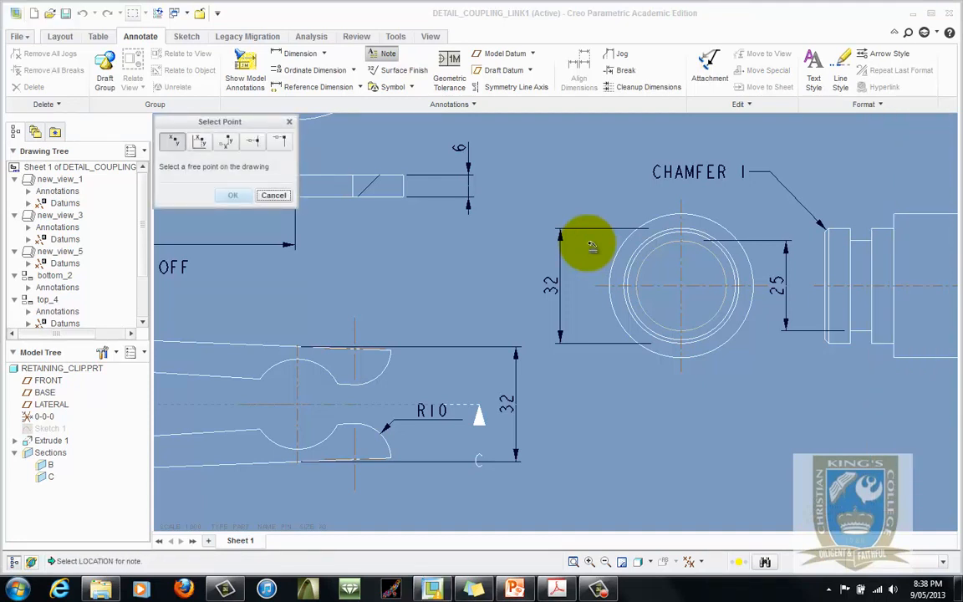
{"action": "left_click", "coordinate": [591, 246]}
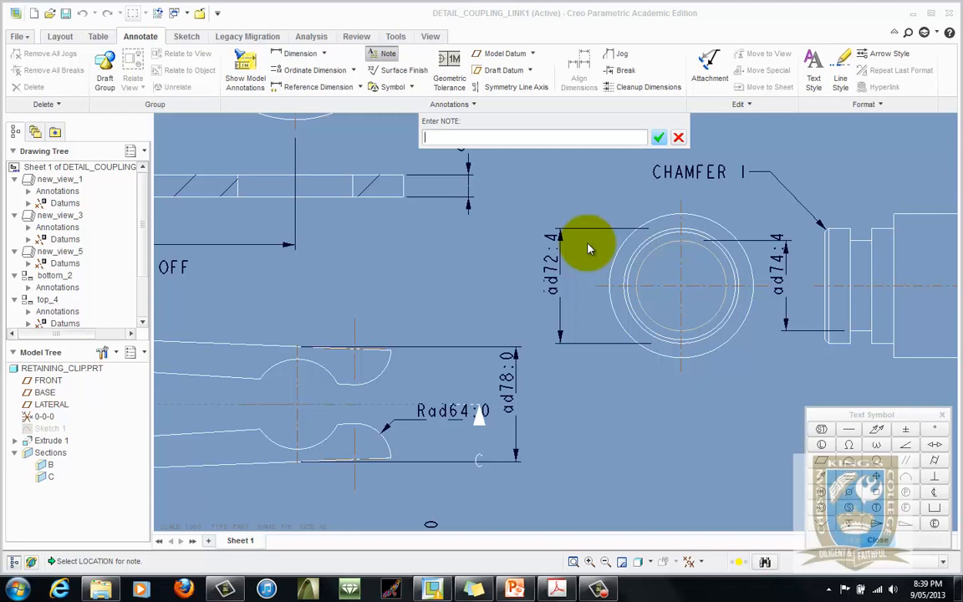
{"action": "type", "text": "∅"}
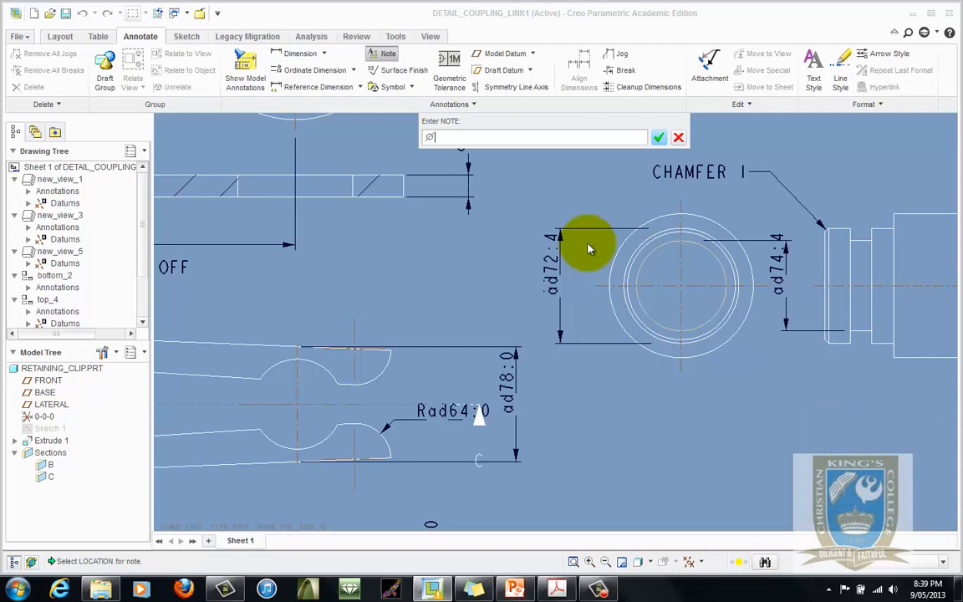
{"action": "key", "text": "Return"}
{"action": "key", "text": "Return"}
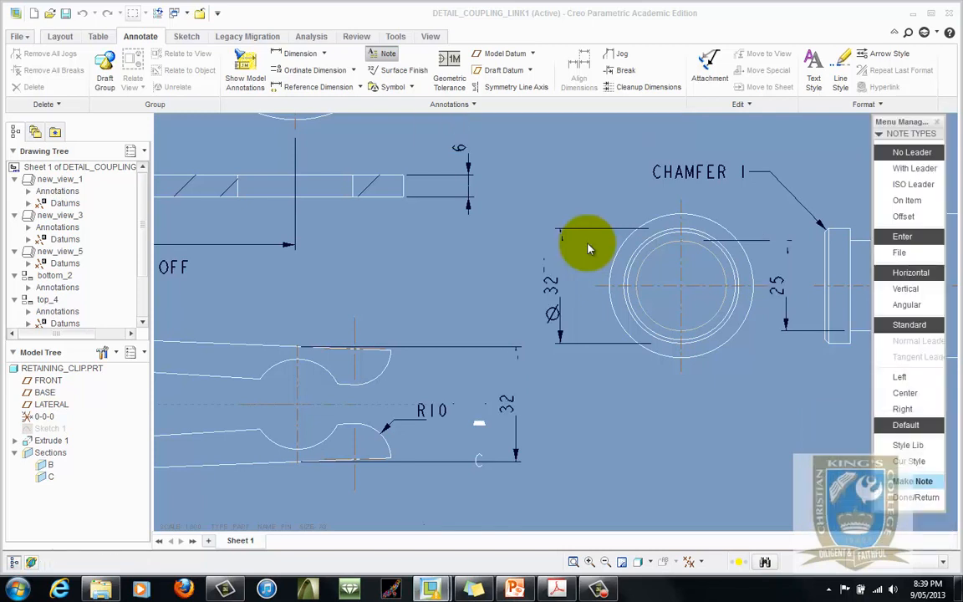
{"action": "middle_click", "coordinate": [588, 245]}
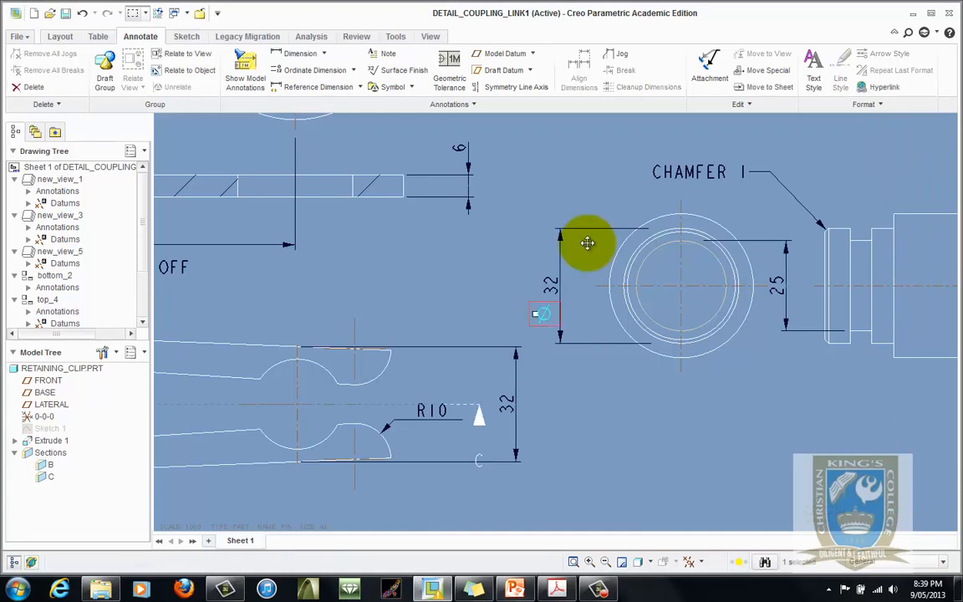
{"action": "left_click_drag", "start_coordinate": [545, 313], "coordinate": [552, 307]}
{"action": "left_click", "coordinate": [588, 245]}
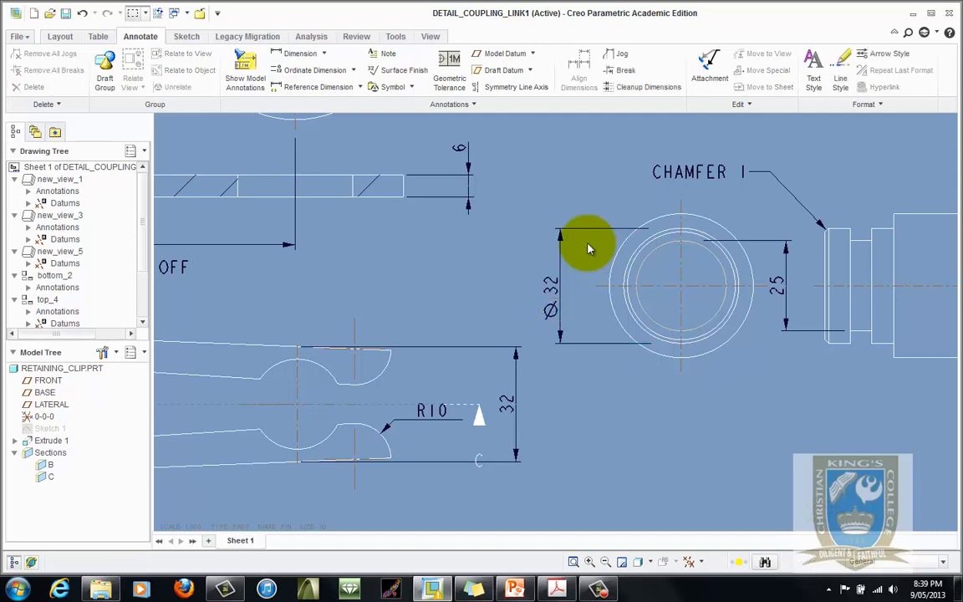
Step: Examine the whole sheet and switch to the reference PDF in Adobe Acrobat Pro to compare the drawing against it
{"action": "scroll", "coordinate": [588, 247], "scroll_direction": "down", "scroll_amount": 2}
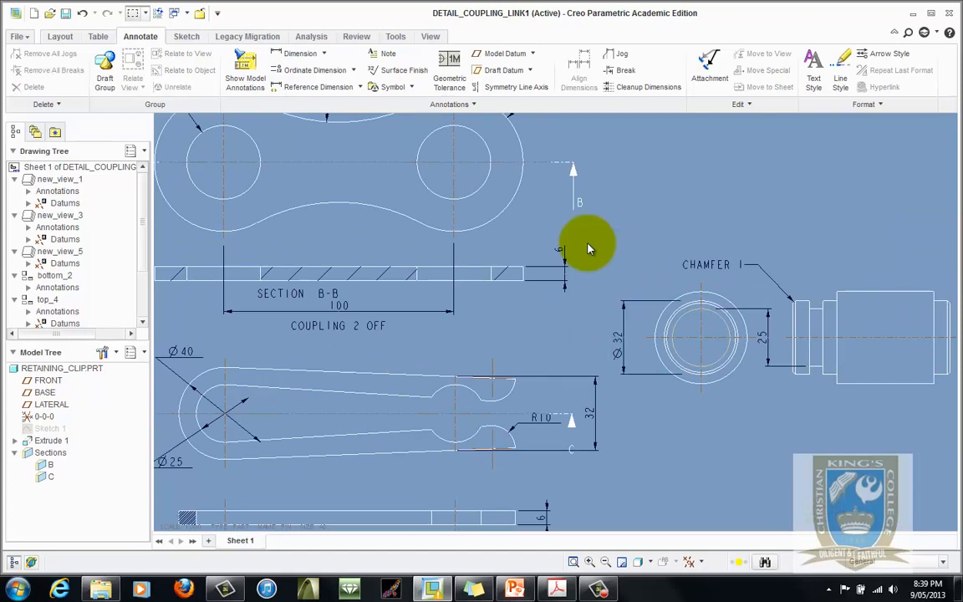
{"action": "scroll", "coordinate": [589, 248], "scroll_direction": "down", "scroll_amount": 2}
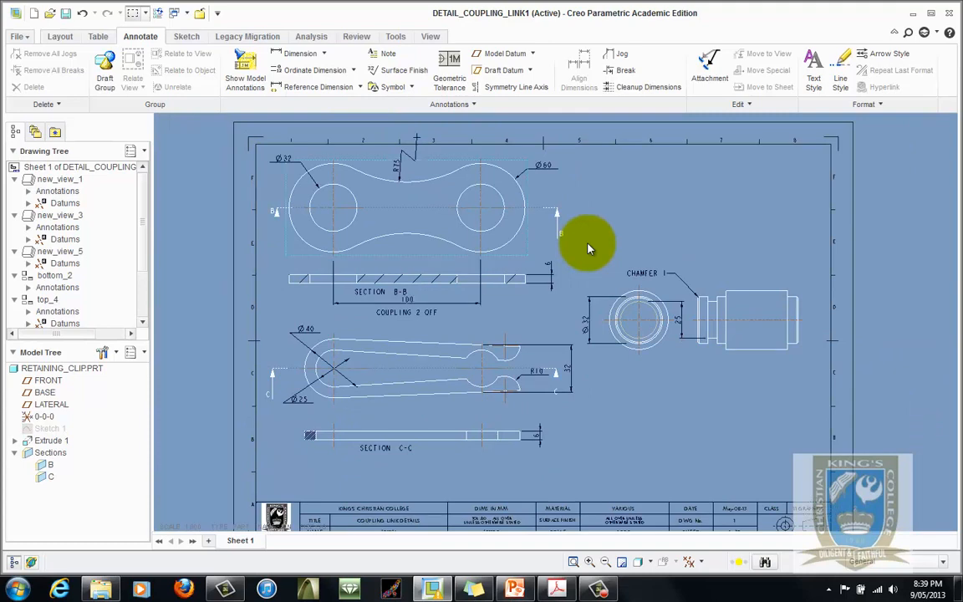
{"action": "key", "text": "alt+Tab"}
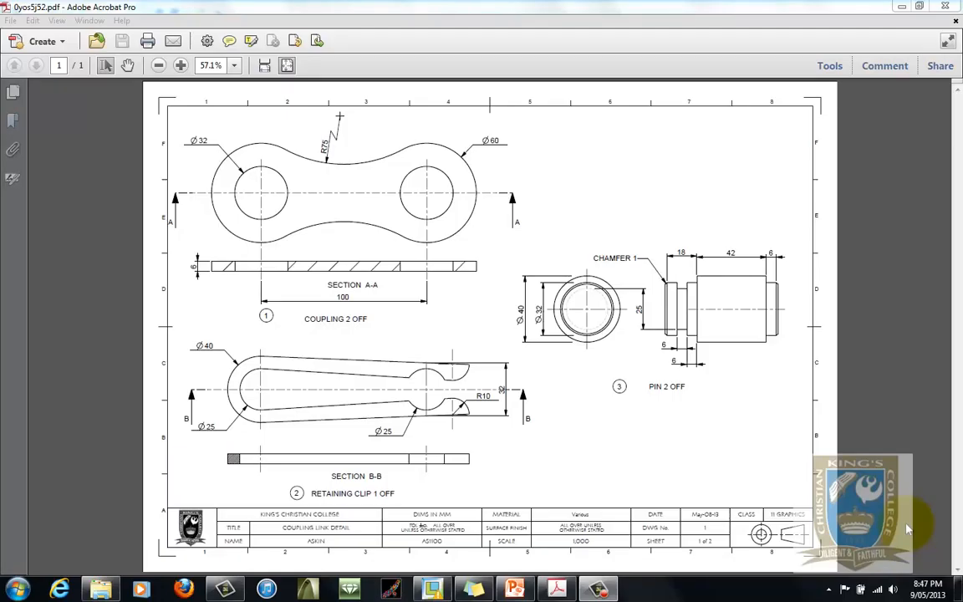
Step: Switch to the DETAIL_COUPLING_LINK drawing in Creo Parametric and quick-export it to PDF, overwriting detail_coupling_link.pdf
{"action": "left_click", "coordinate": [433, 589]}
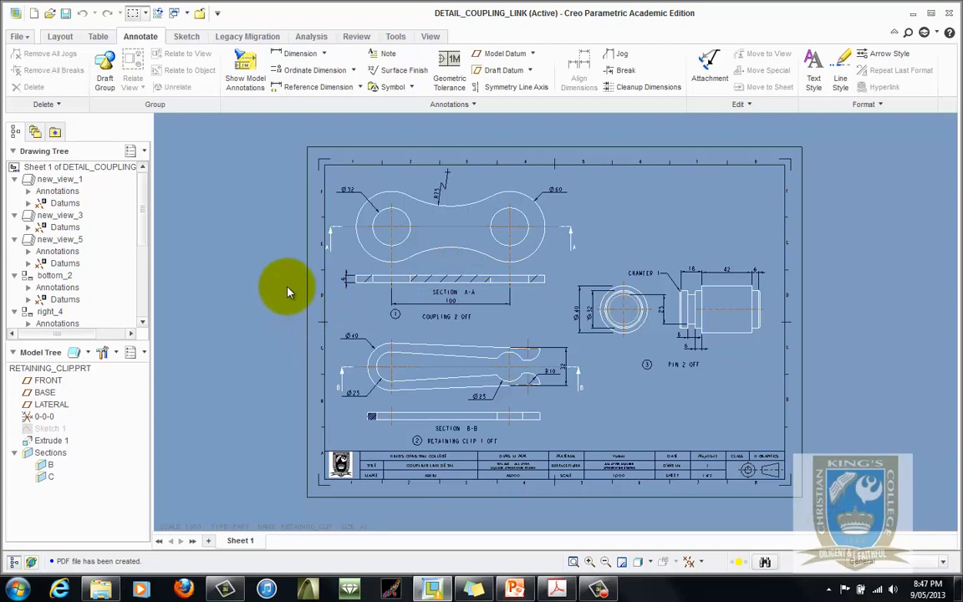
{"action": "left_click", "coordinate": [18, 37]}
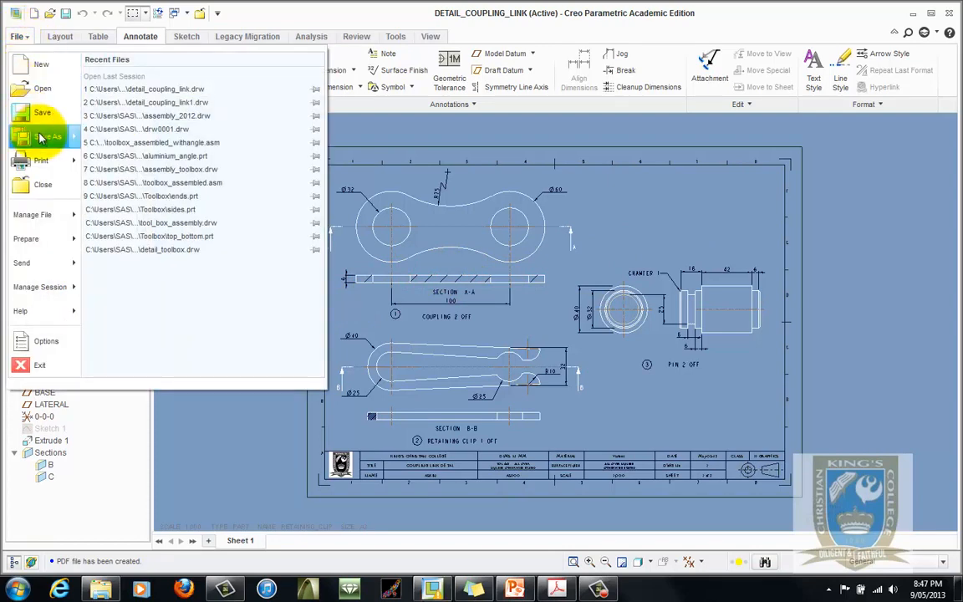
{"action": "mouse_move", "coordinate": [42, 138]}
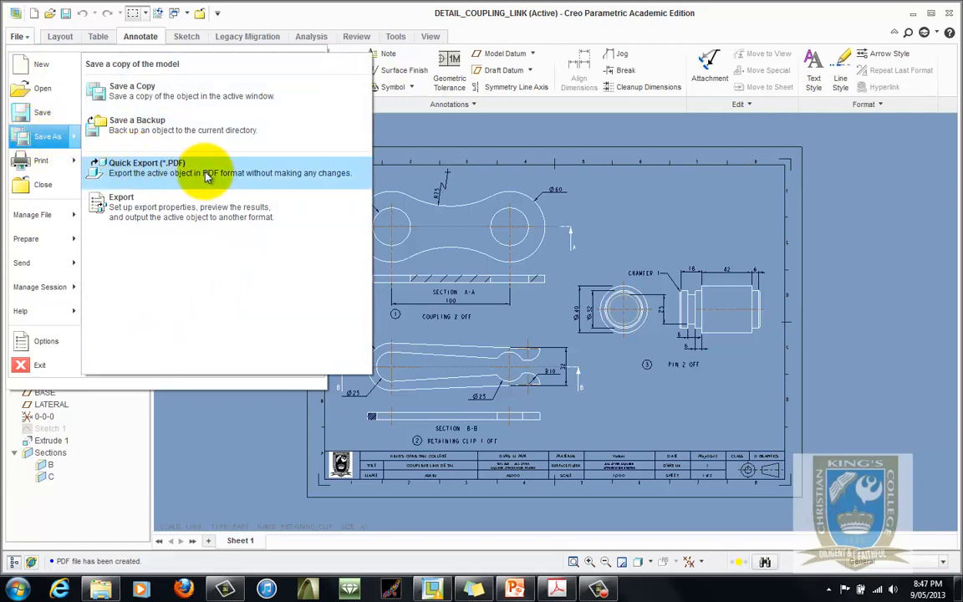
{"action": "left_click", "coordinate": [175, 169]}
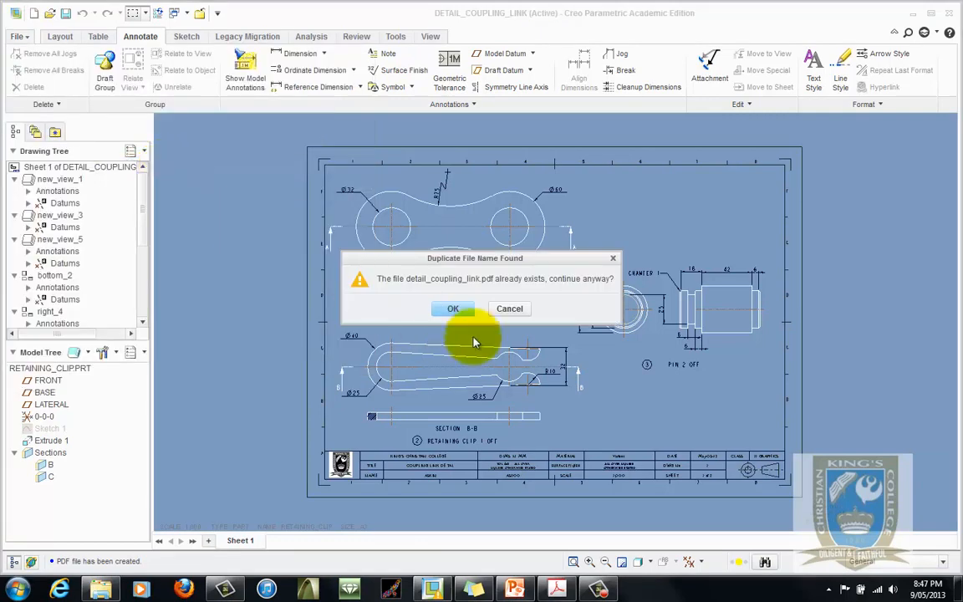
{"action": "left_click", "coordinate": [456, 310]}
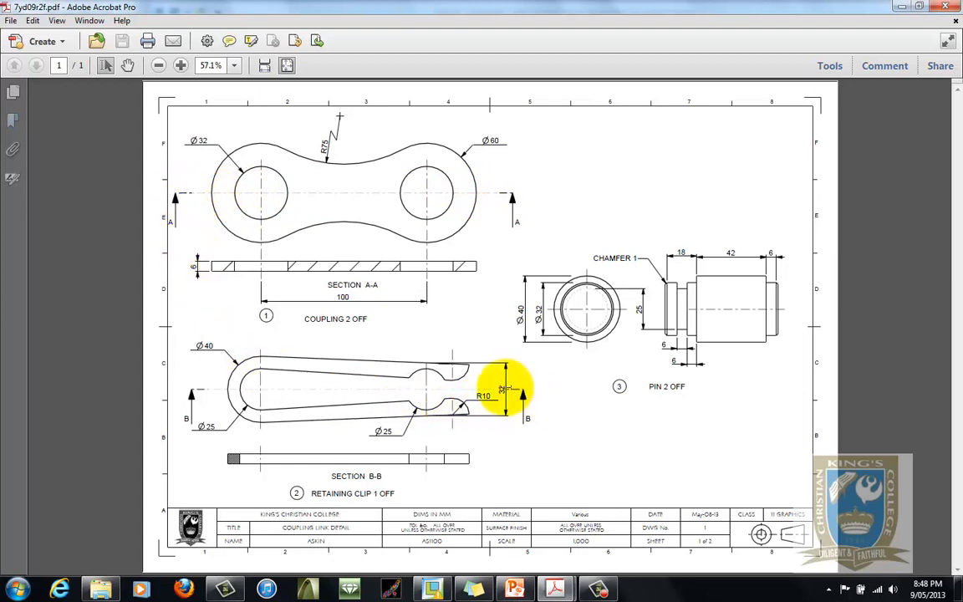
Step: Close the exported PDF in Adobe Acrobat Pro, dismissing the not-responding dialog, and return to the Creo drawing
{"action": "left_click", "coordinate": [953, 8]}
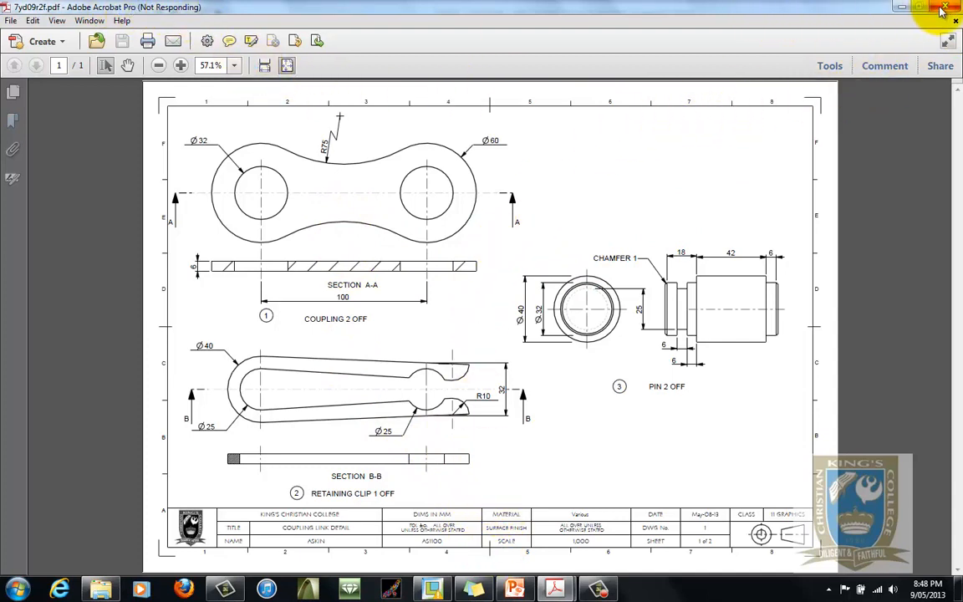
{"action": "left_click", "coordinate": [944, 8]}
{"action": "left_click", "coordinate": [455, 310]}
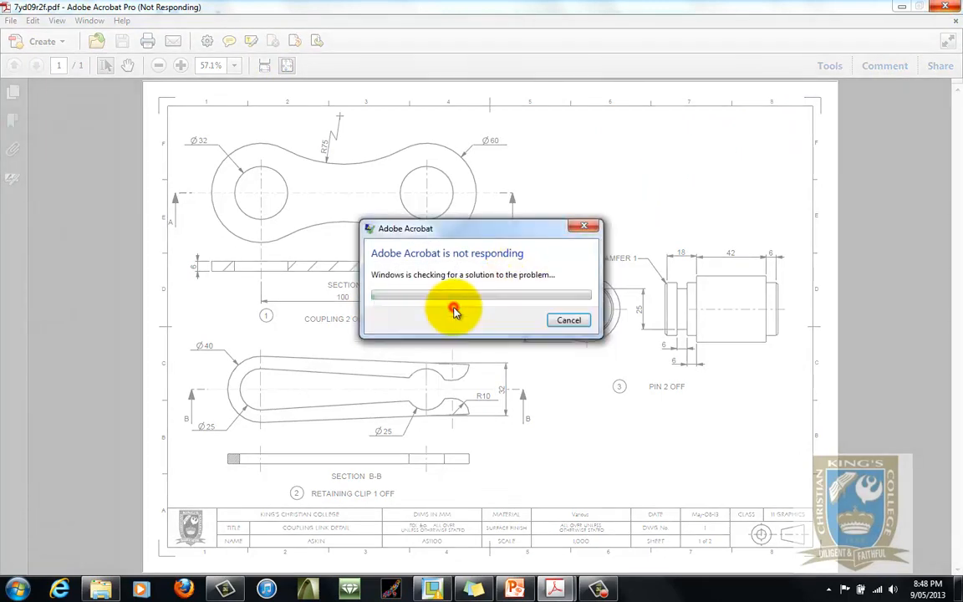
{"action": "left_click", "coordinate": [569, 321]}
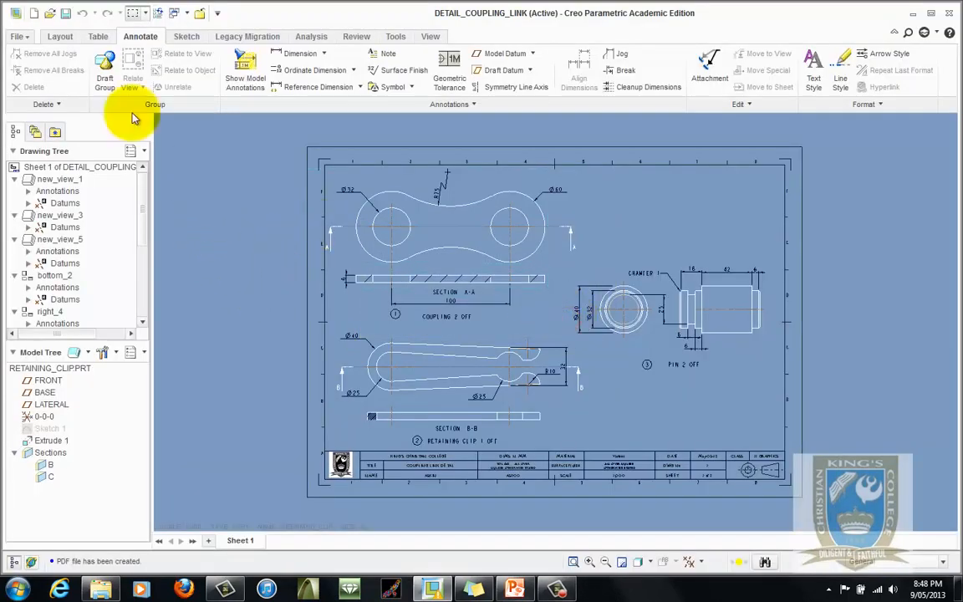
Step: Save a copy of the drawing in PDF format as detail_coupling_link in the Coupling Link folder, accepting the duplicate file name
{"action": "left_click", "coordinate": [23, 39]}
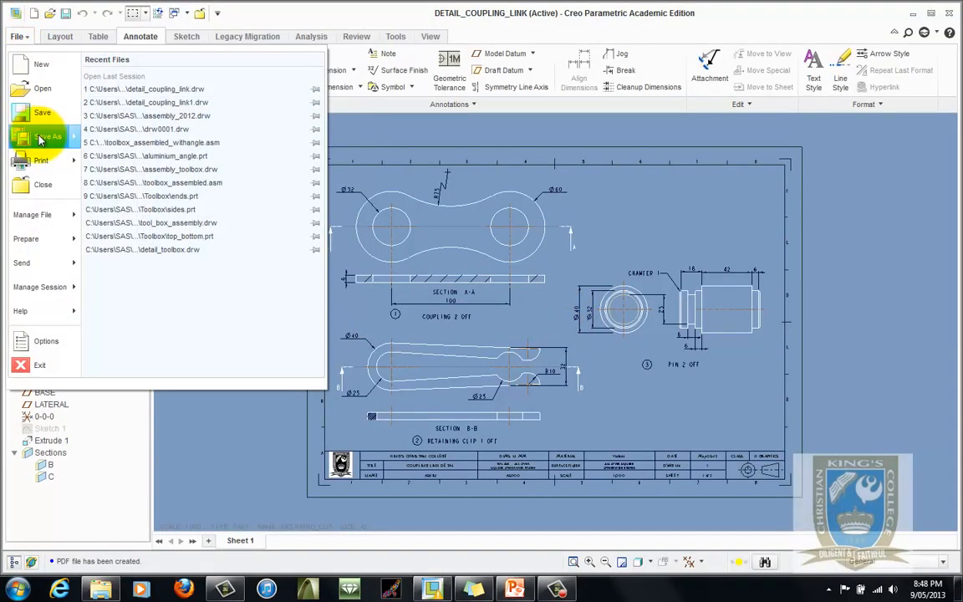
{"action": "mouse_move", "coordinate": [44, 136]}
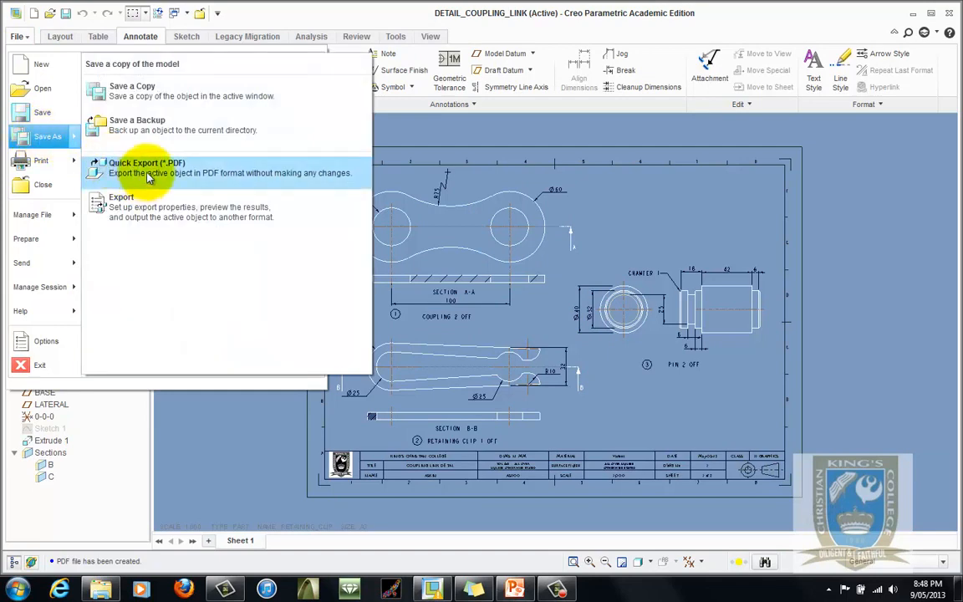
{"action": "left_click", "coordinate": [197, 99]}
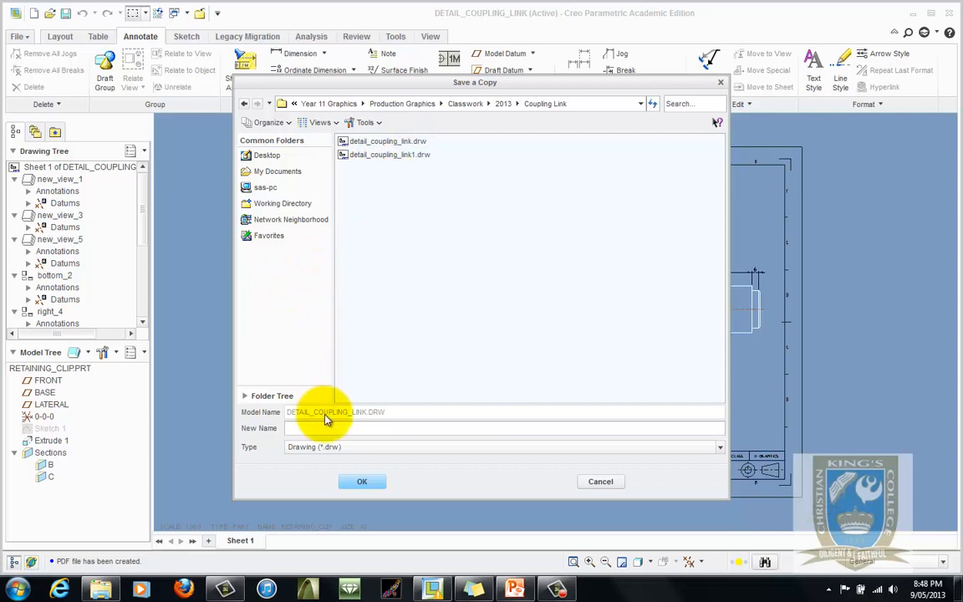
{"action": "left_click", "coordinate": [352, 449]}
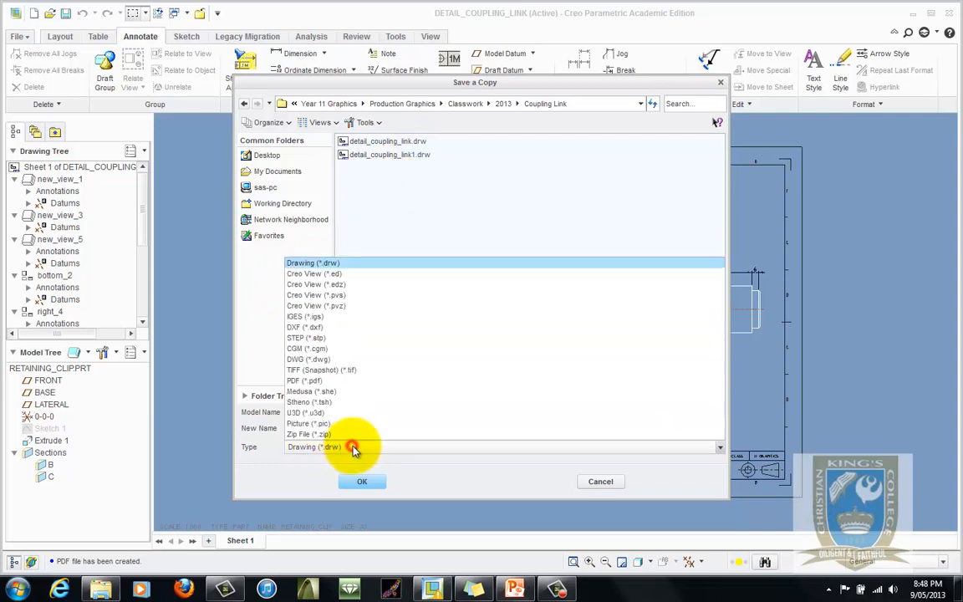
{"action": "left_click", "coordinate": [308, 380]}
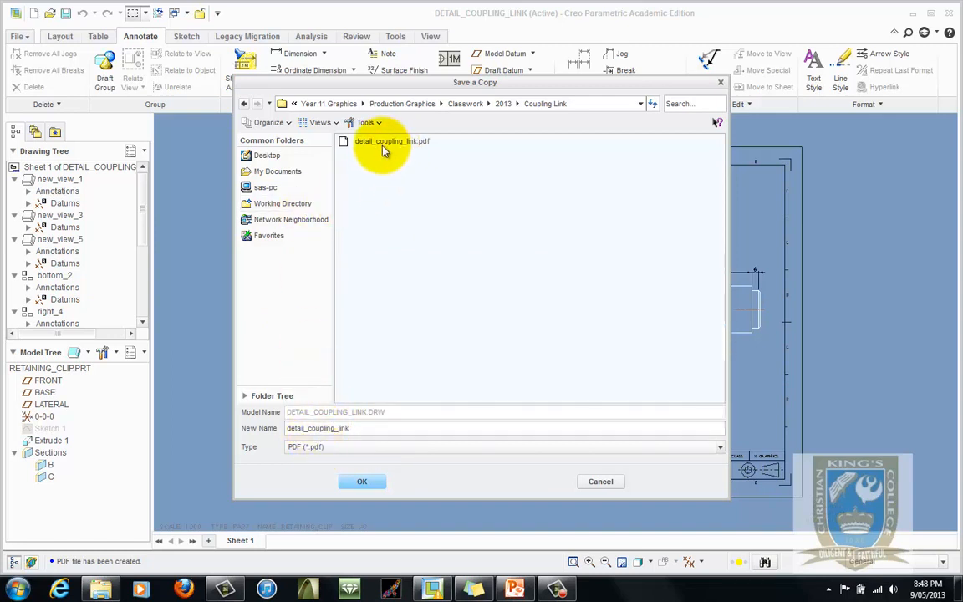
{"action": "left_click", "coordinate": [362, 482]}
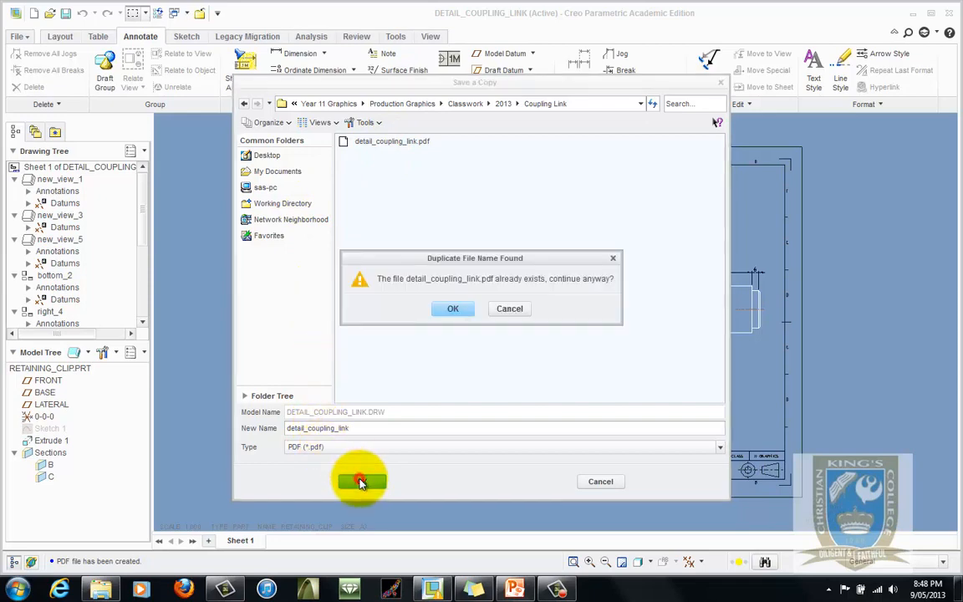
{"action": "left_click", "coordinate": [454, 310]}
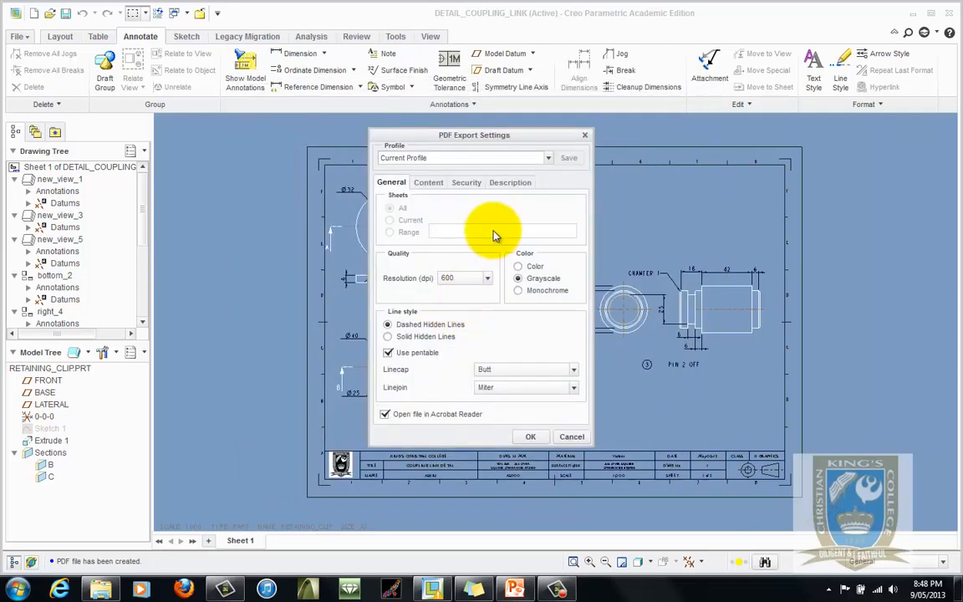
Step: Choose 600 dpi resolution for the PDF and export it with grayscale color, opening the file in Acrobat
{"action": "left_click", "coordinate": [487, 279]}
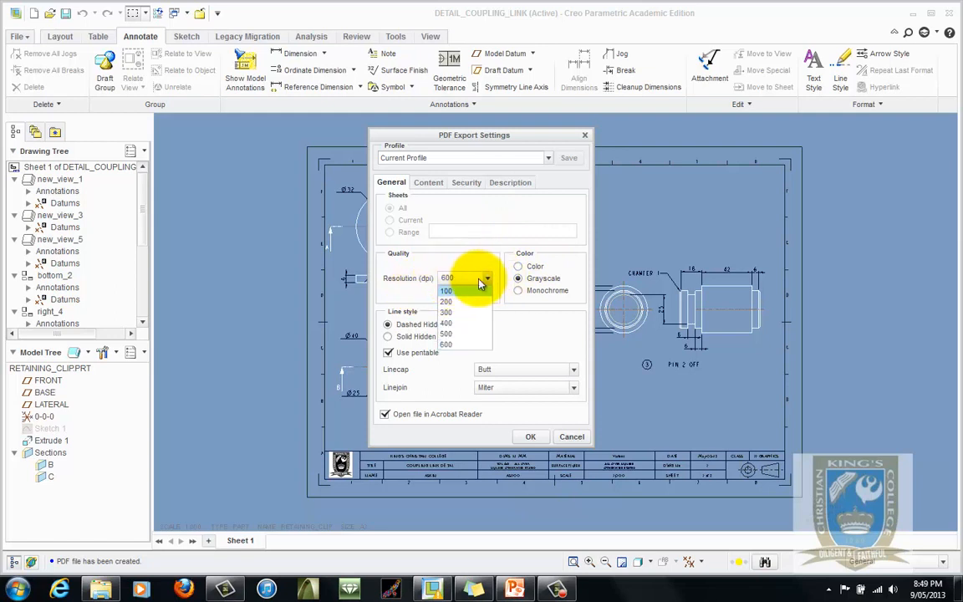
{"action": "left_click", "coordinate": [446, 344]}
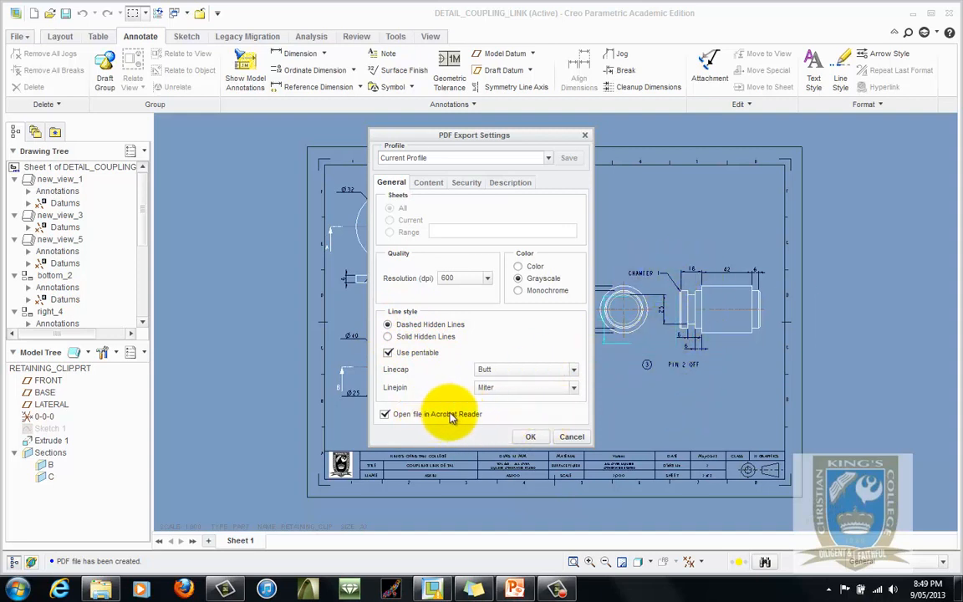
{"action": "left_click", "coordinate": [532, 436]}
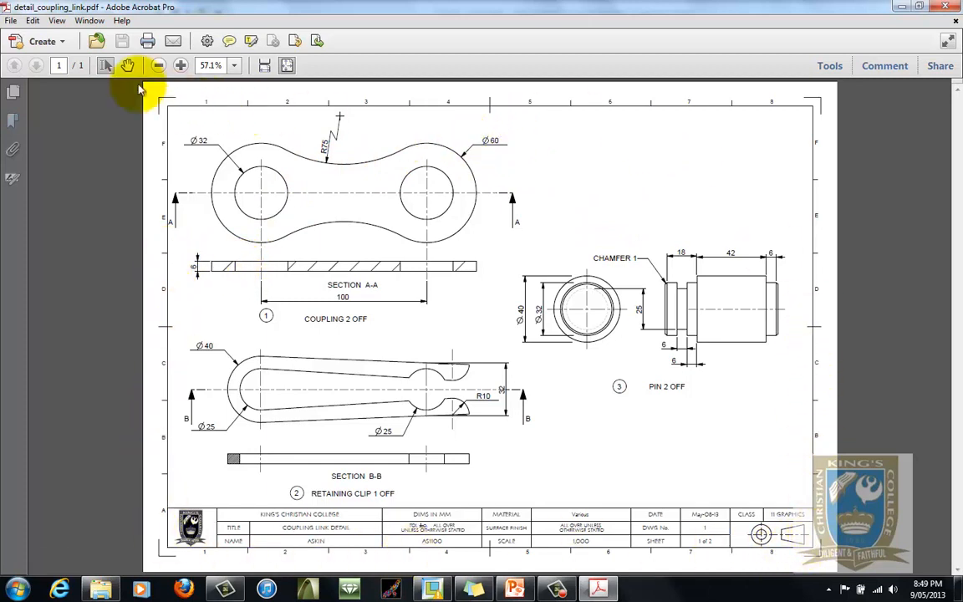
Step: Save the exported PDF as a maximum-quality JPEG image named detail_coupling_link in the Coupling Link folder, replacing the existing image
{"action": "left_click", "coordinate": [10, 22]}
{"action": "mouse_move", "coordinate": [19, 89]}
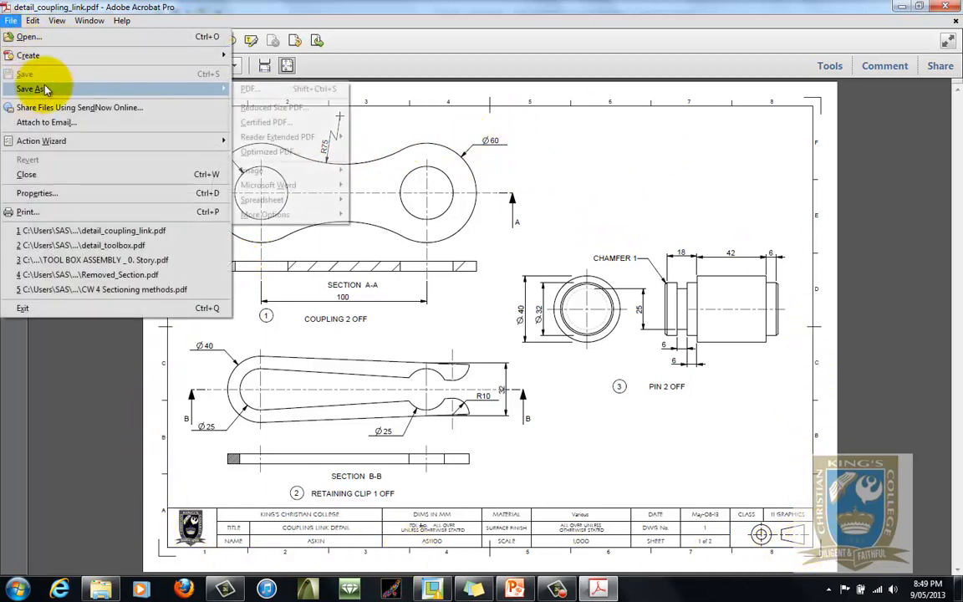
{"action": "mouse_move", "coordinate": [333, 172]}
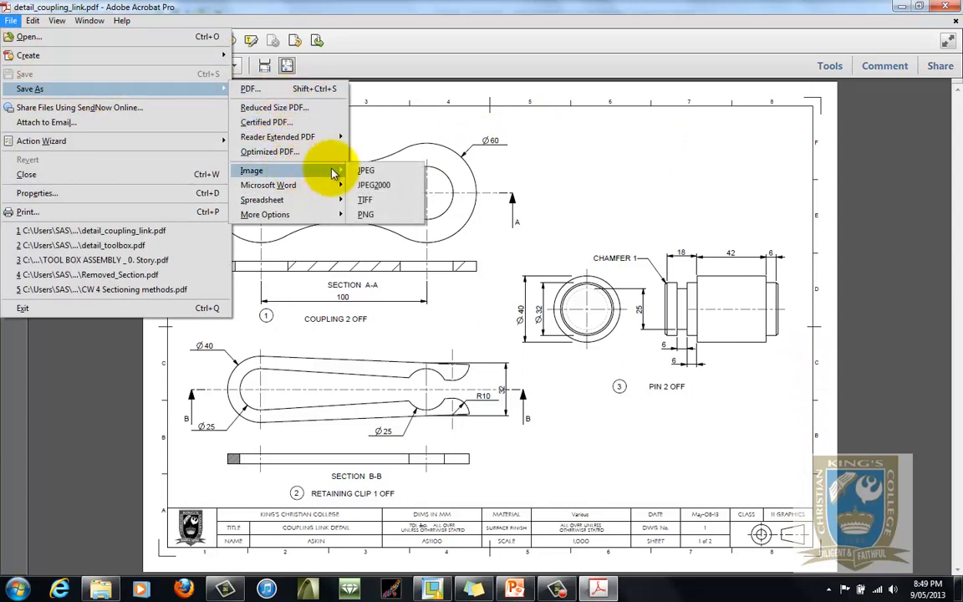
{"action": "left_click", "coordinate": [392, 175]}
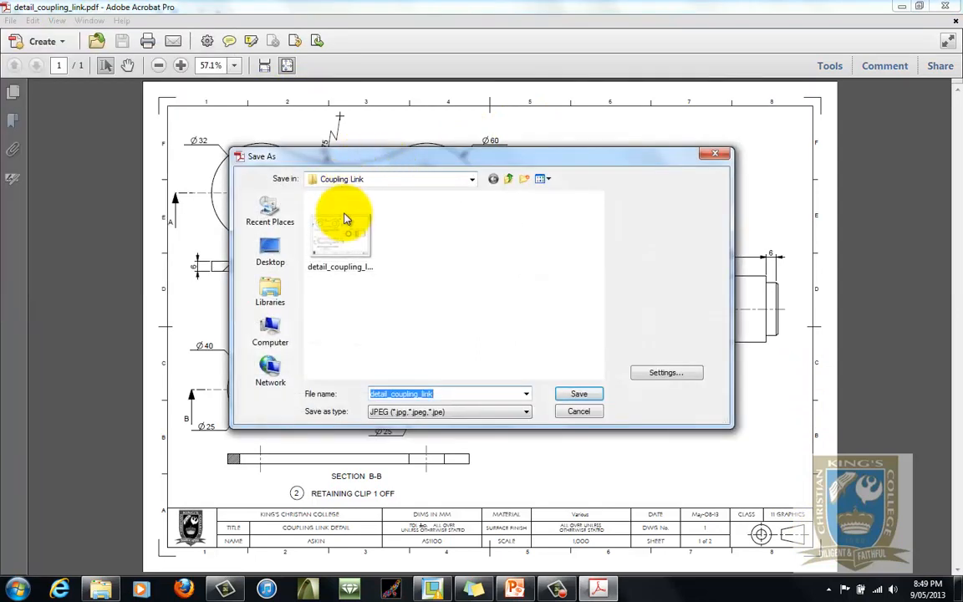
{"action": "left_click", "coordinate": [662, 372]}
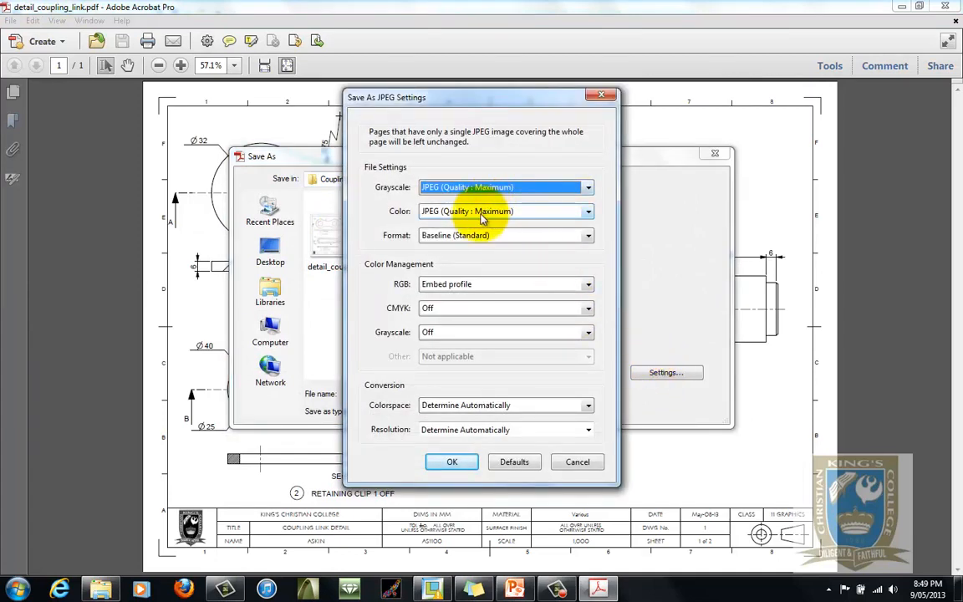
{"action": "left_click", "coordinate": [456, 462]}
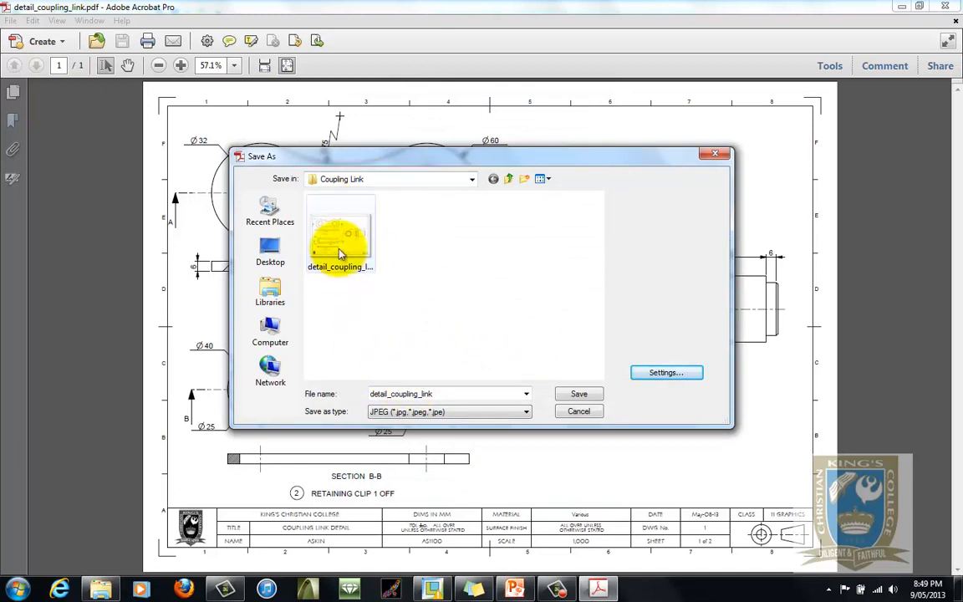
{"action": "left_click", "coordinate": [579, 392]}
{"action": "left_click", "coordinate": [532, 348]}
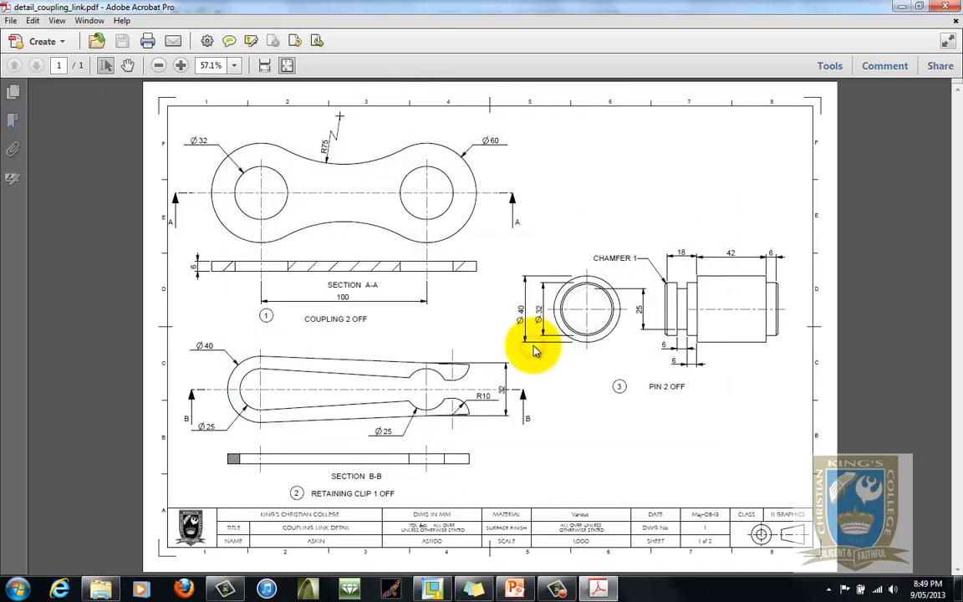